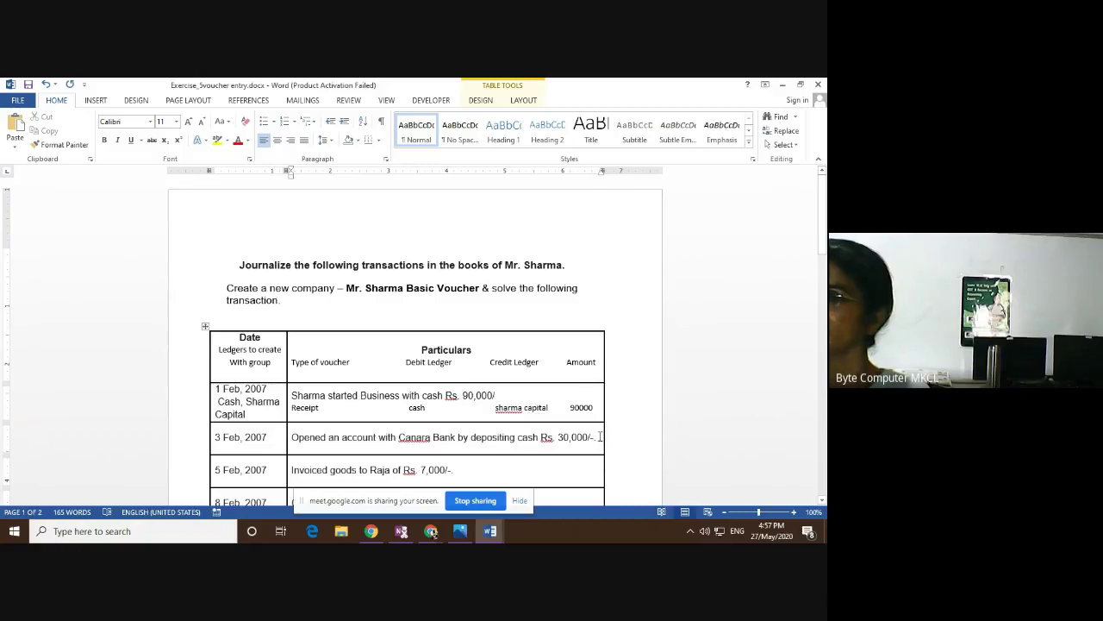
# Add a second line to both cells of the 3 Feb row and enter contra as its voucher type.
pyautogui.click(600, 438)
pyautogui.press('Return')
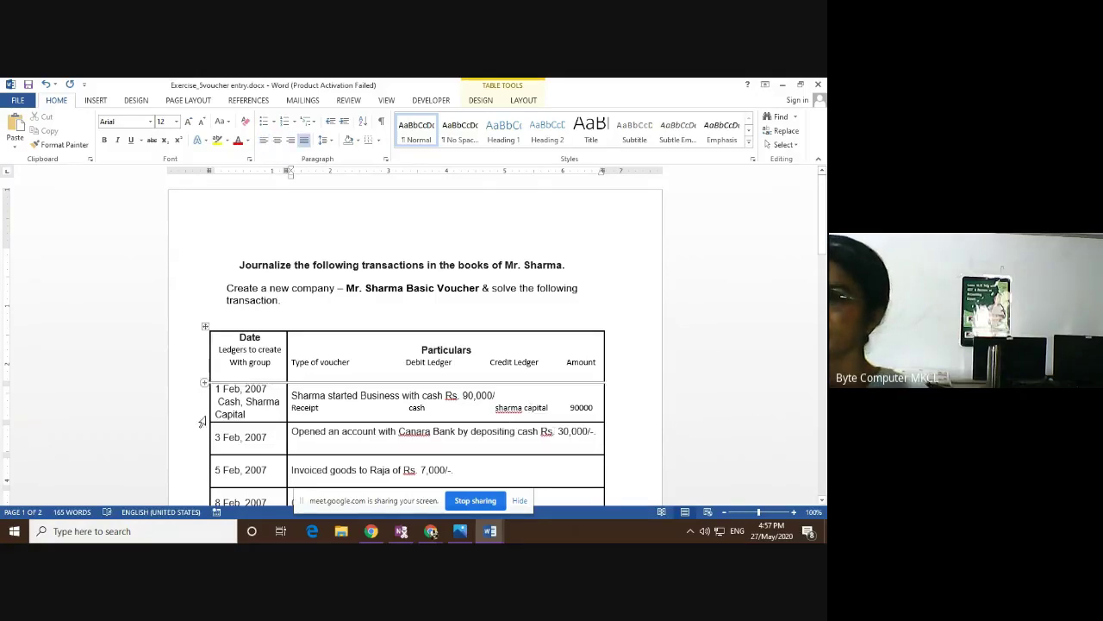
pyautogui.click(275, 437)
pyautogui.press('Return')
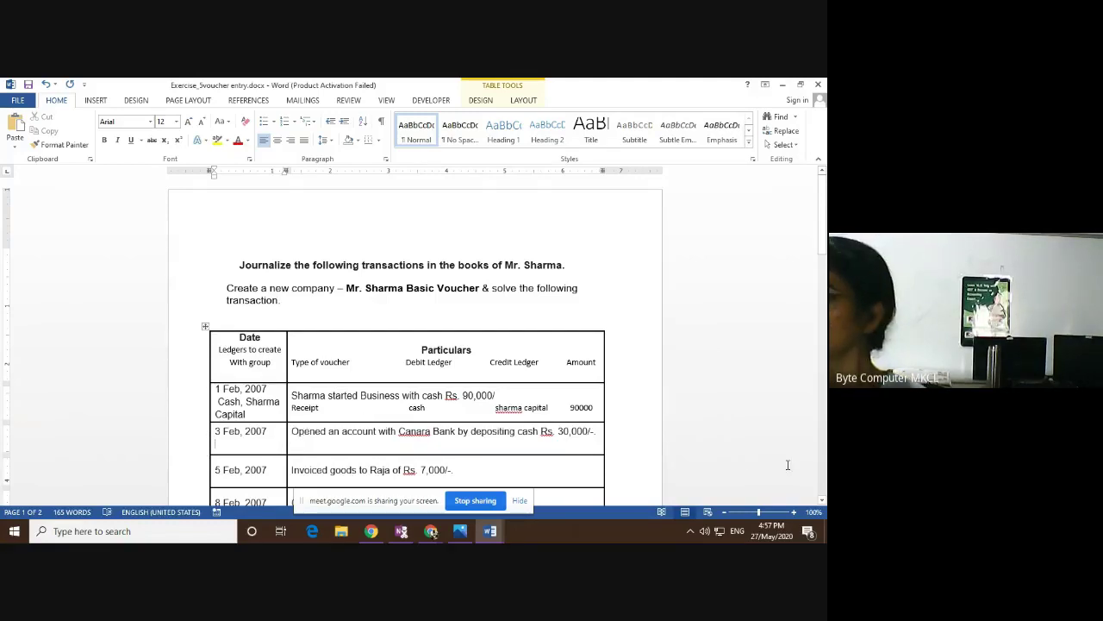
pyautogui.click(821, 500)
pyautogui.click(822, 500)
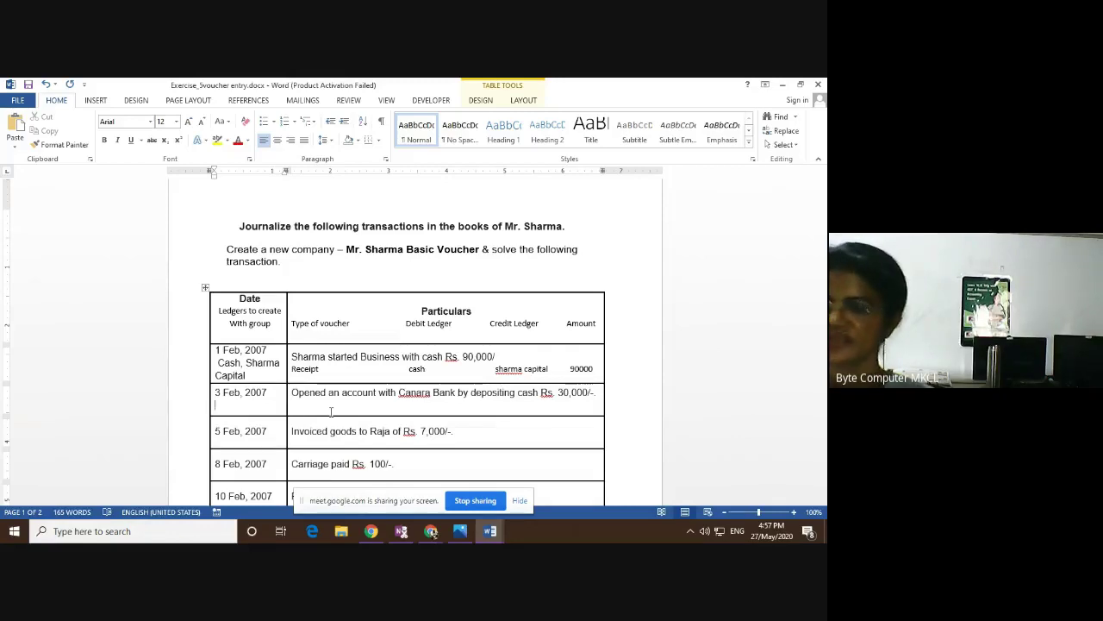
pyautogui.click(301, 413)
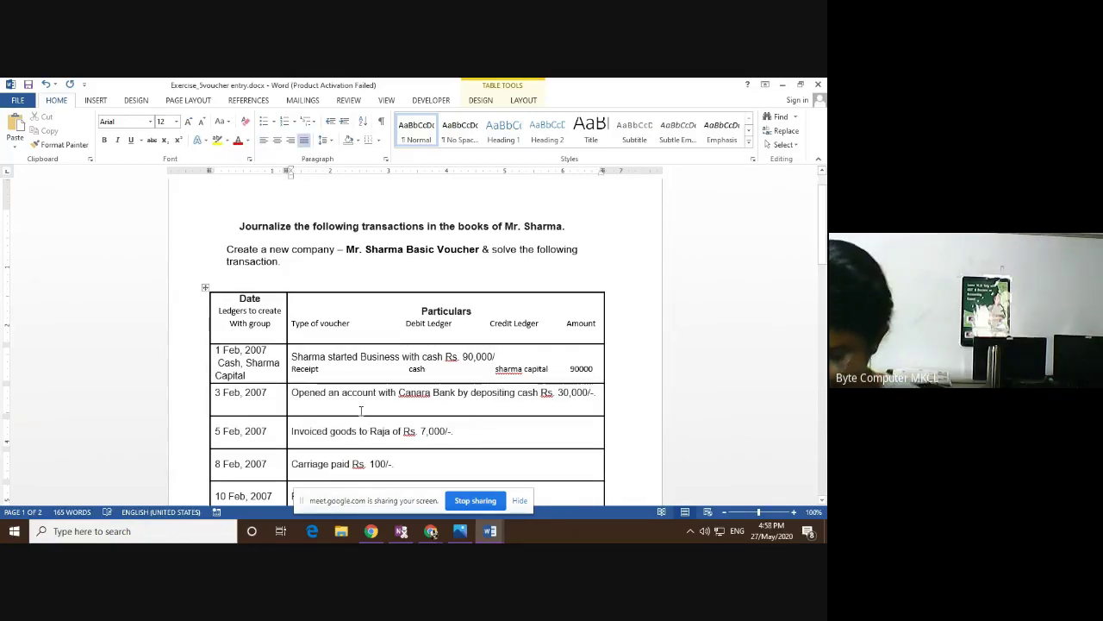
pyautogui.write('contr')
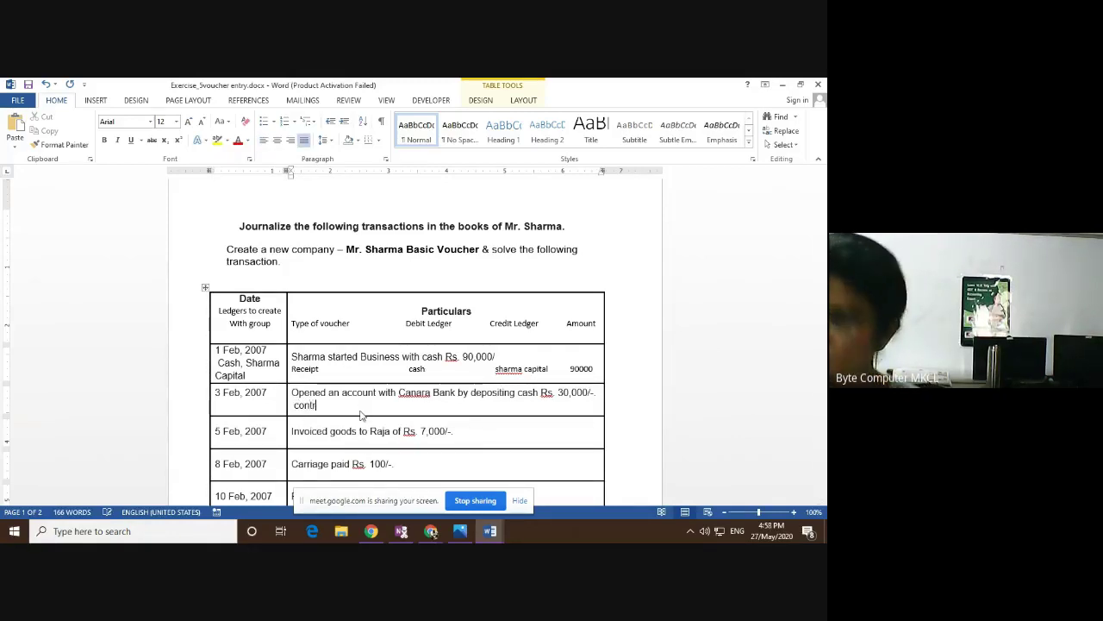
pyautogui.write('a')
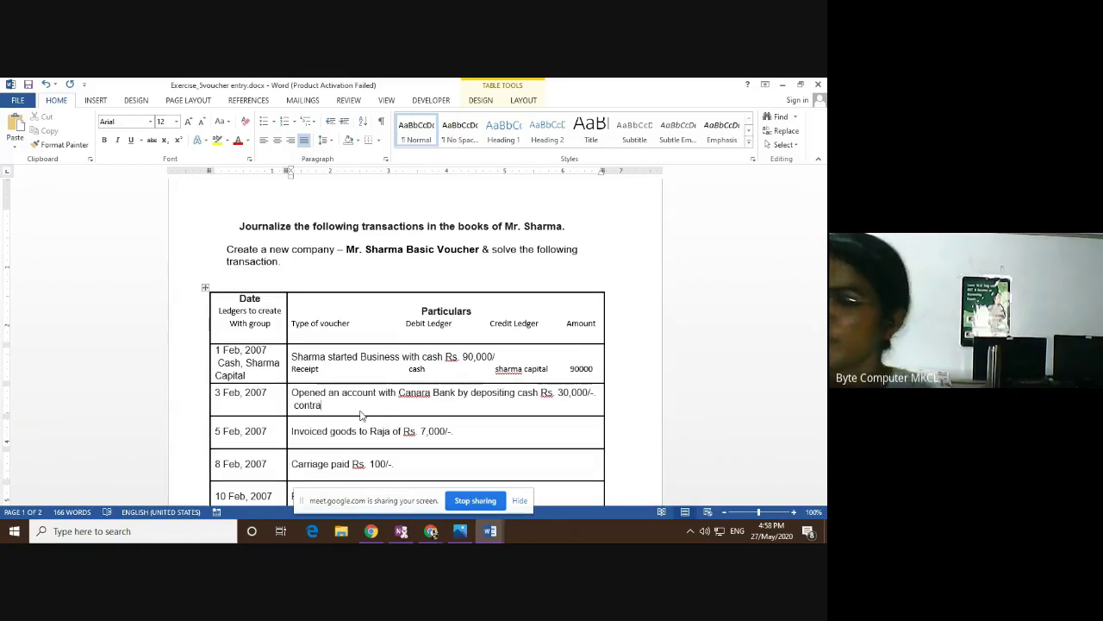
# Add a second line to both cells of the 5 Feb row and enter Receipt as its voucher type.
pyautogui.click(461, 432)
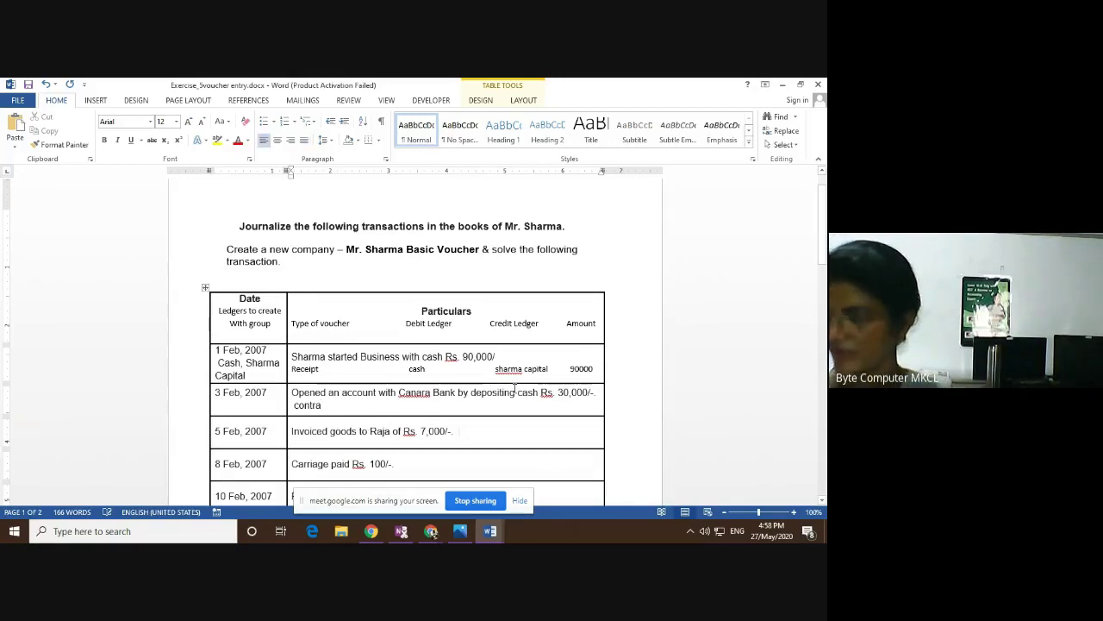
pyautogui.press('Return')
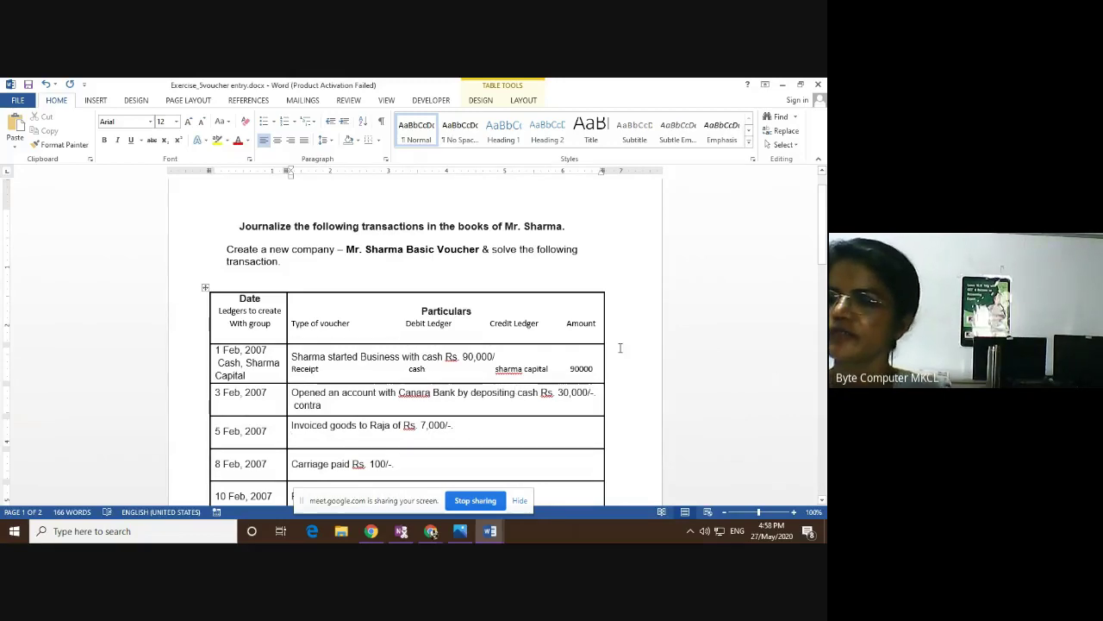
pyautogui.click(278, 426)
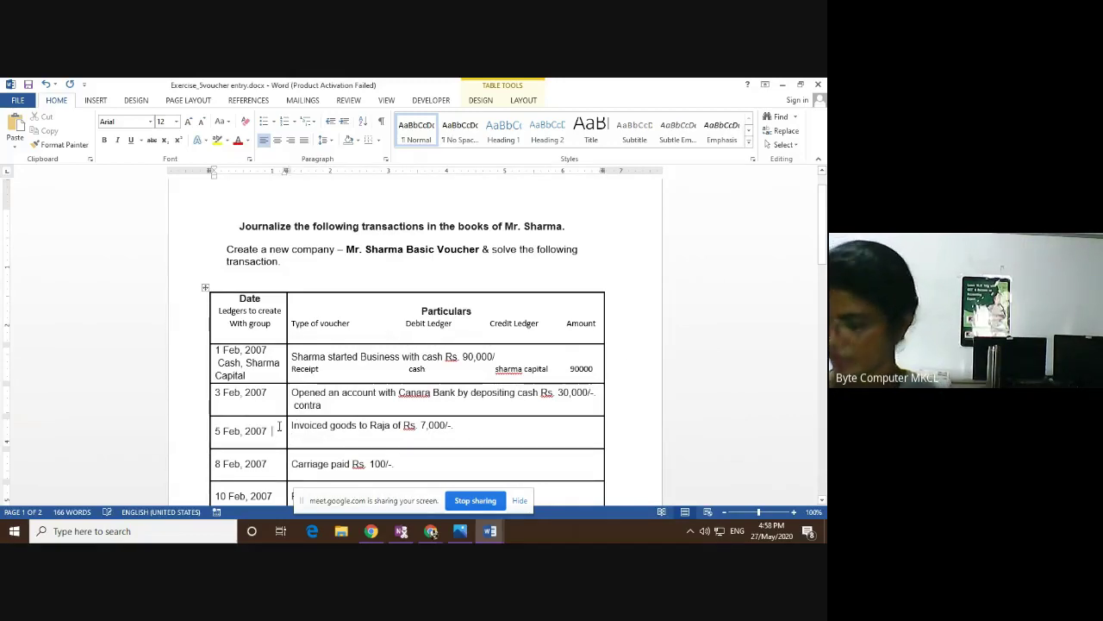
pyautogui.press('Return')
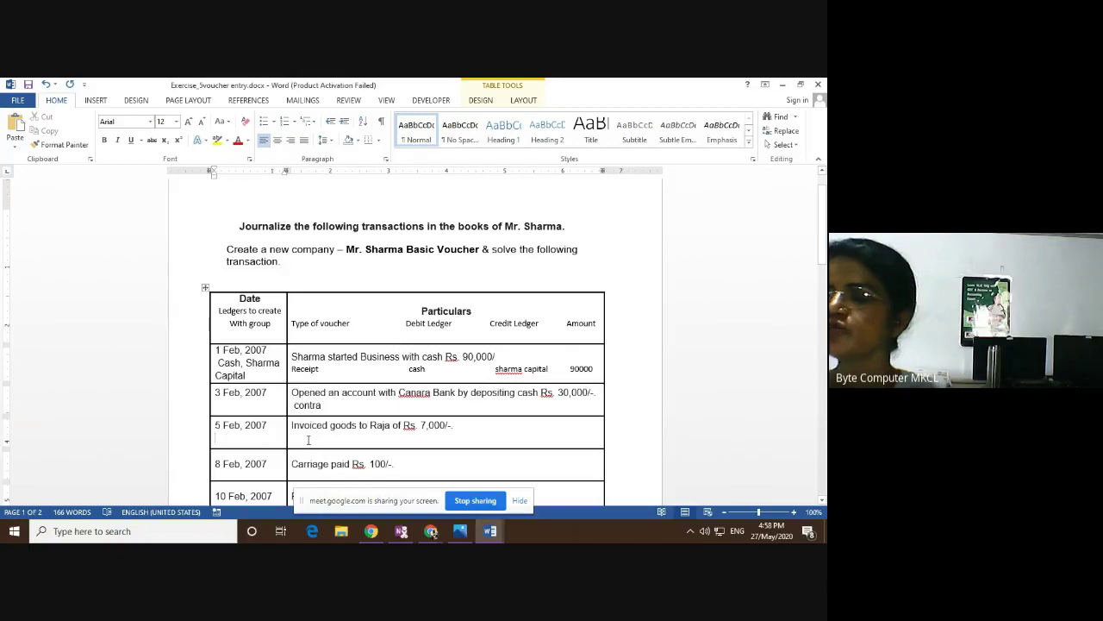
pyautogui.click(294, 439)
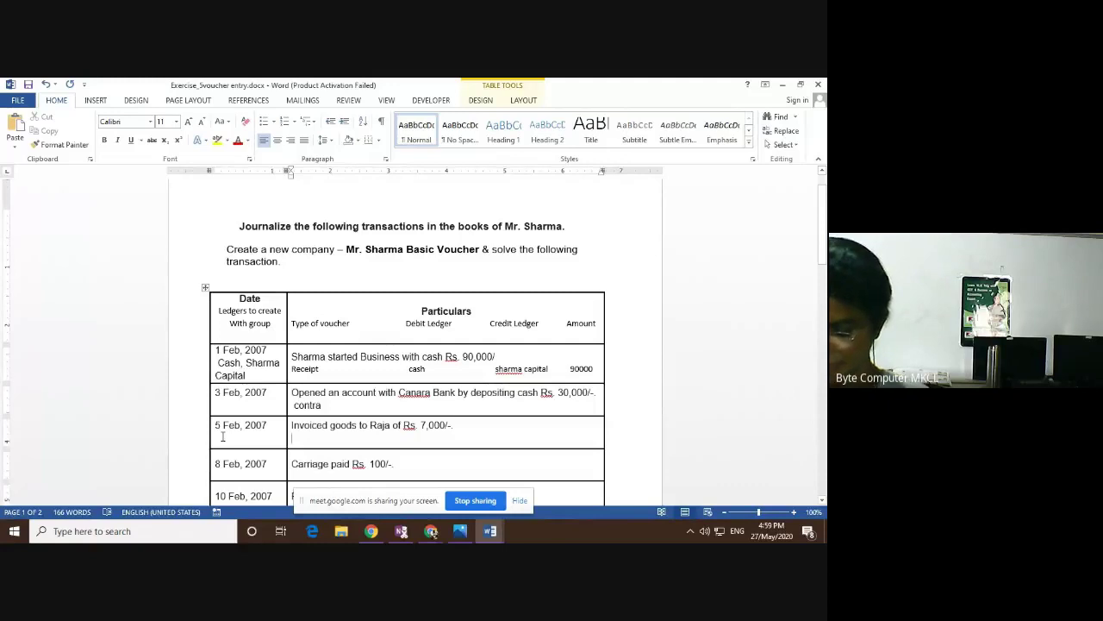
pyautogui.write('recei')
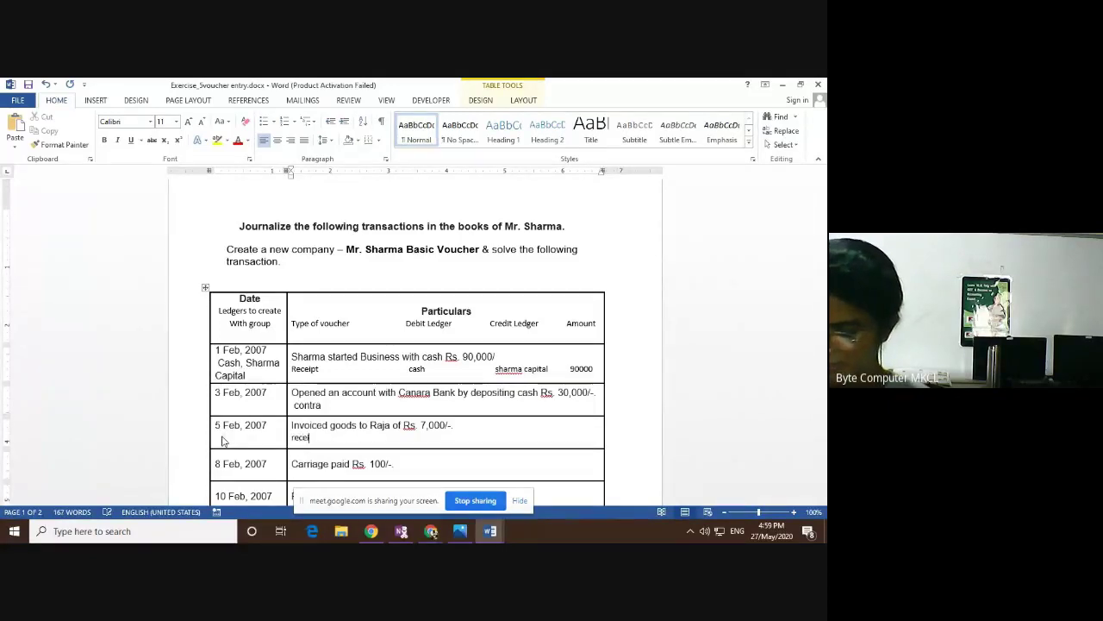
pyautogui.write('pt')
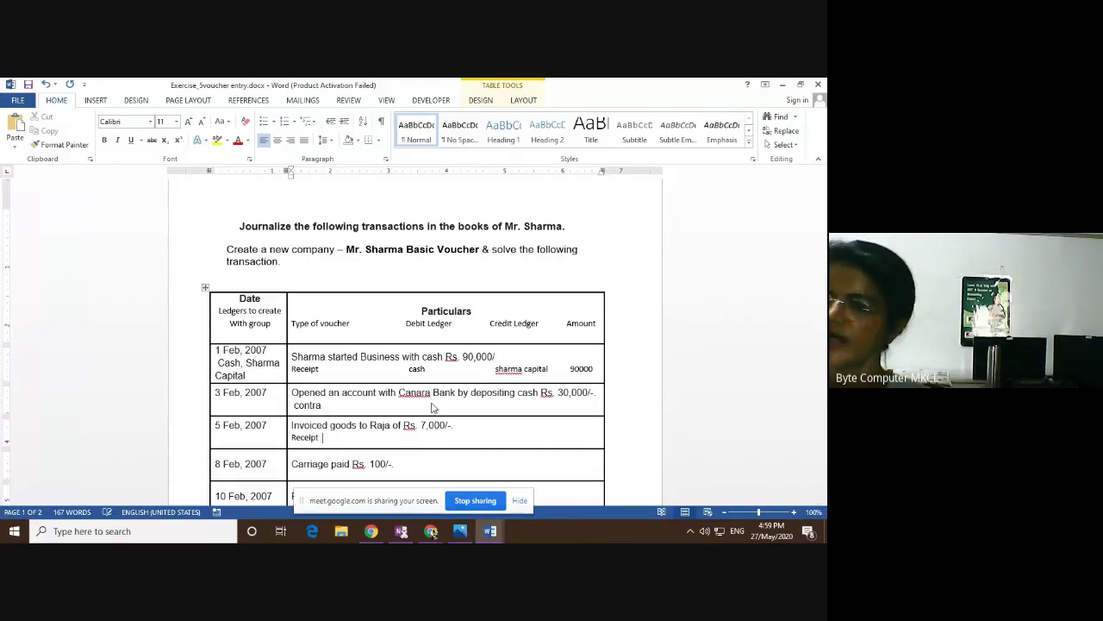
# Enter "Cash, sale" as the ledgers to create under the 5 Feb date.
pyautogui.click(259, 438)
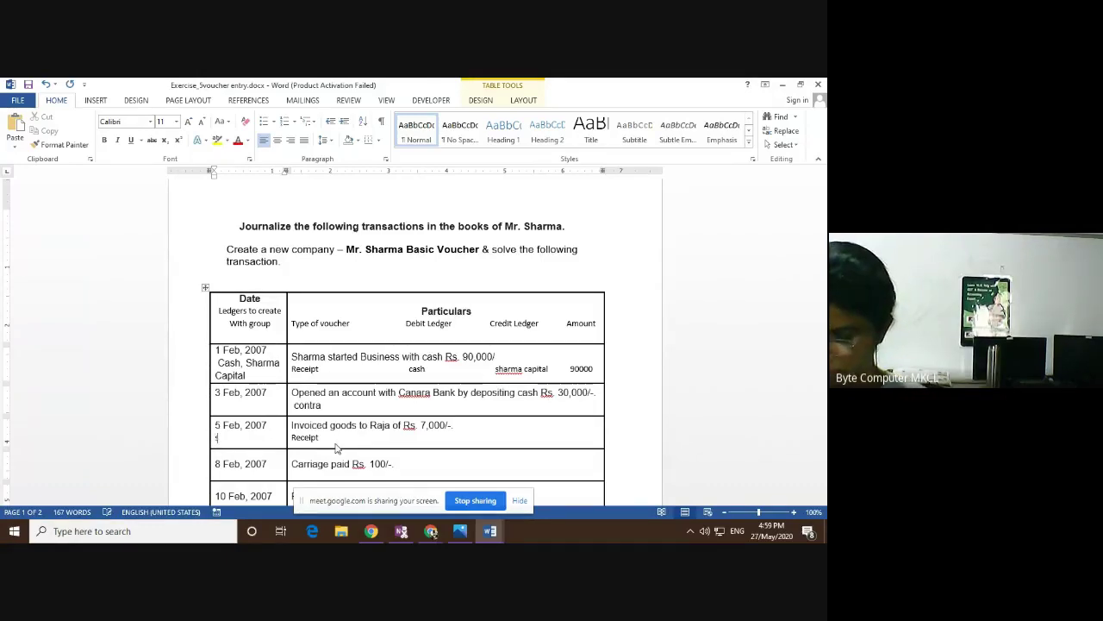
pyautogui.write('sale')
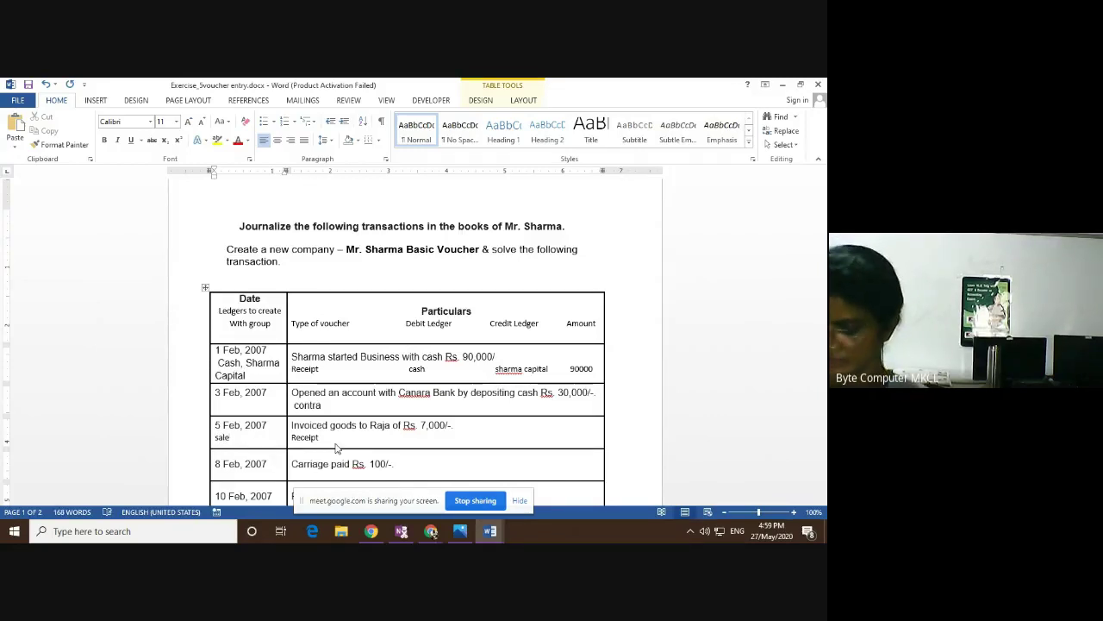
pyautogui.press('Left')
pyautogui.press('Left')
pyautogui.press('Left')
pyautogui.press('Left')
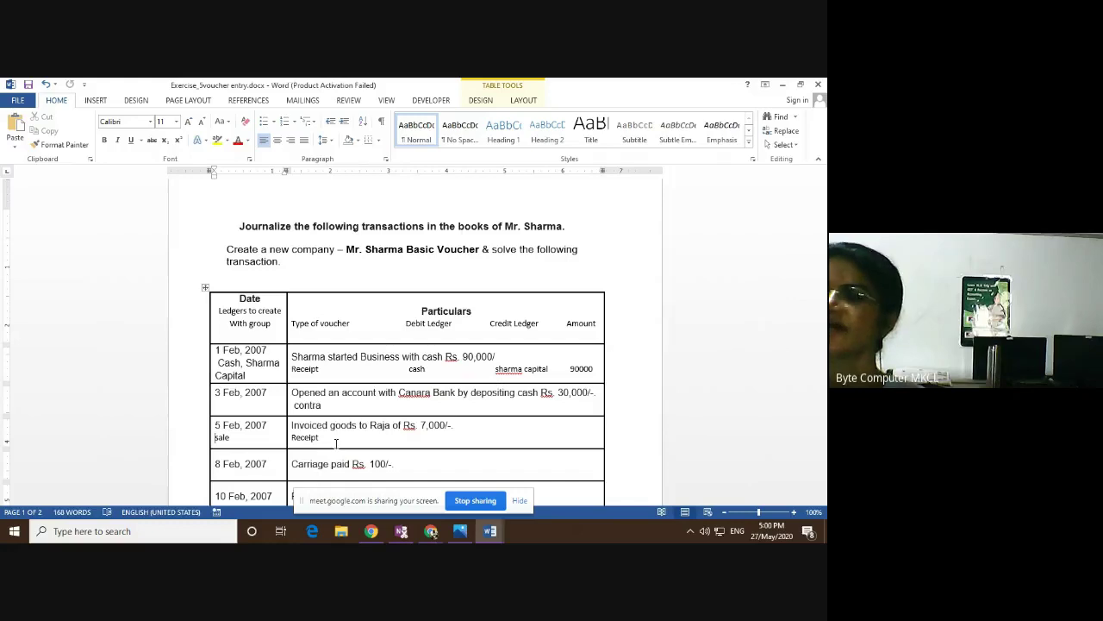
pyautogui.write('cash')
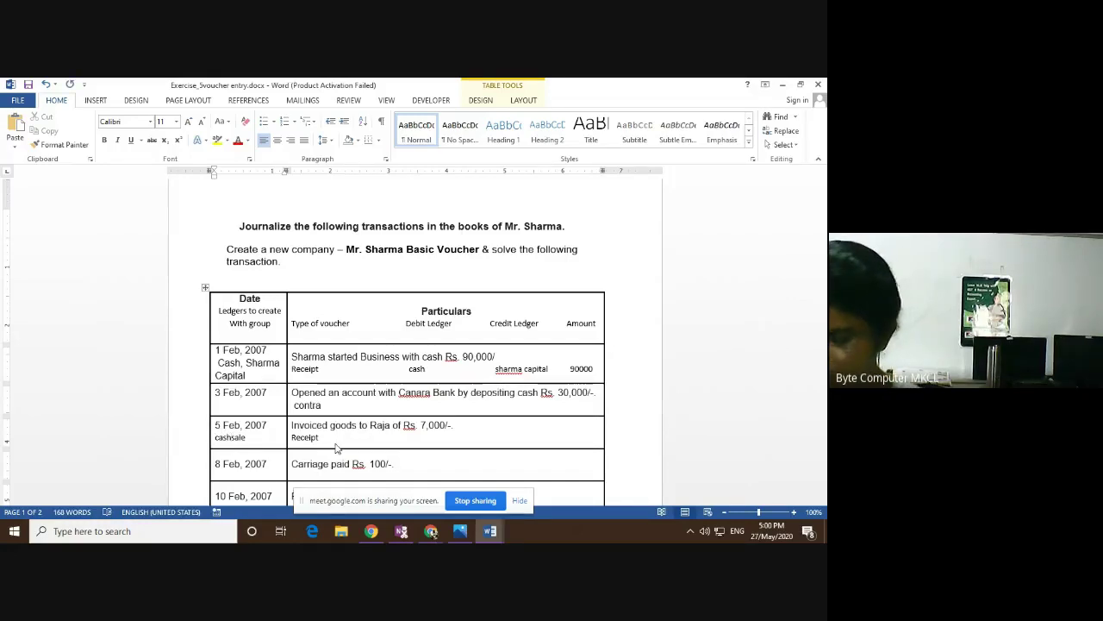
pyautogui.write(',')
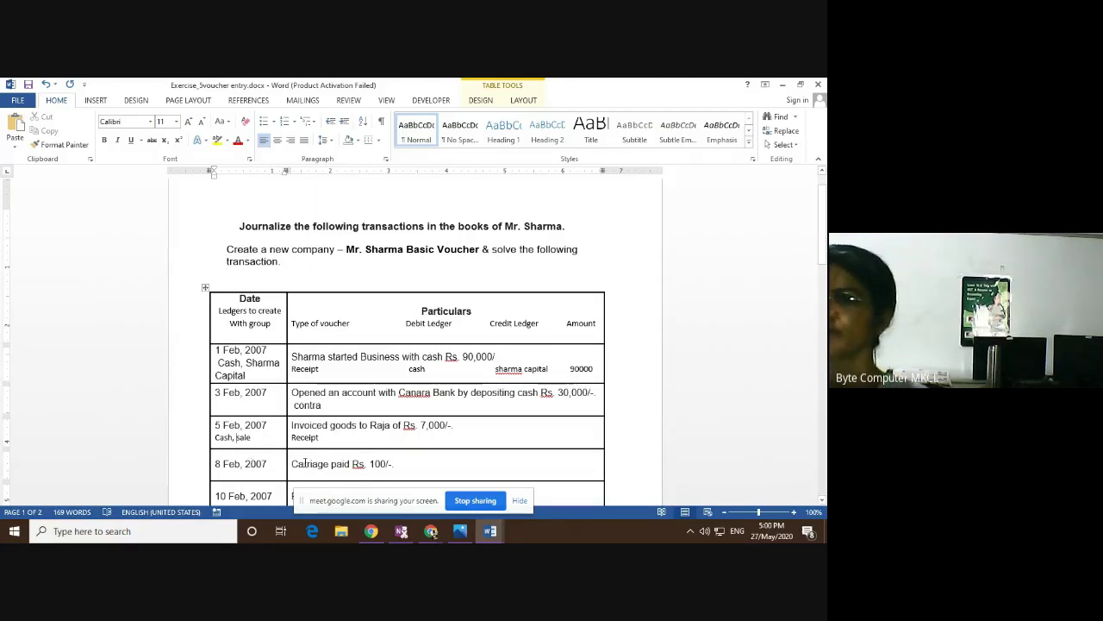
# Switch to the online PROFORMA OF TRADING document and examine the debit and credit rule for assets, expenses and losses.
pyautogui.click(325, 437)
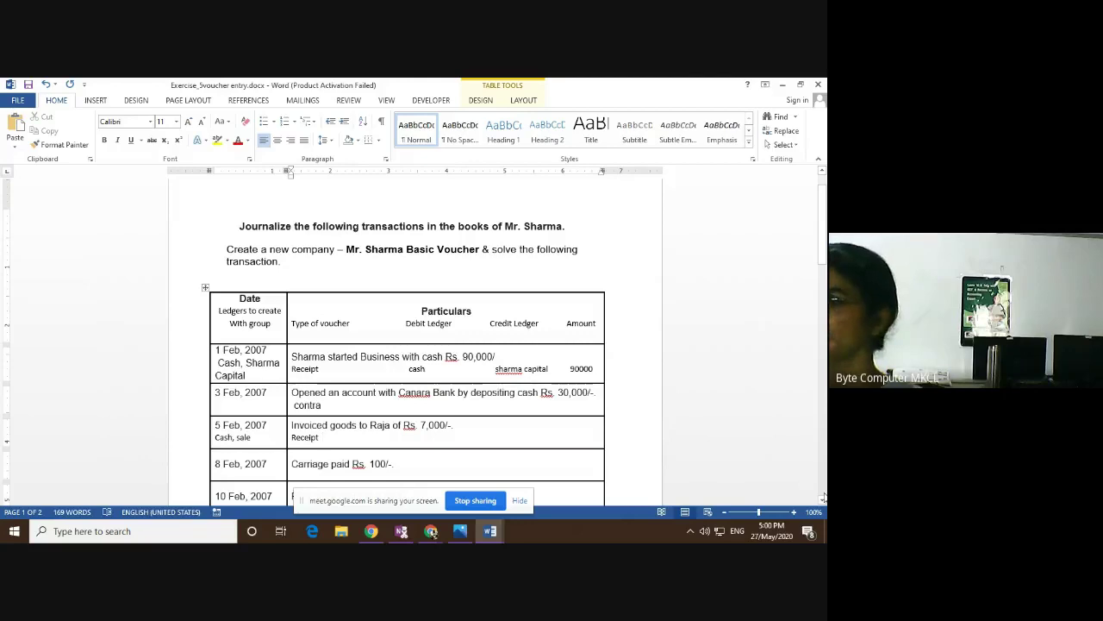
pyautogui.scroll(-3, 823, 498)
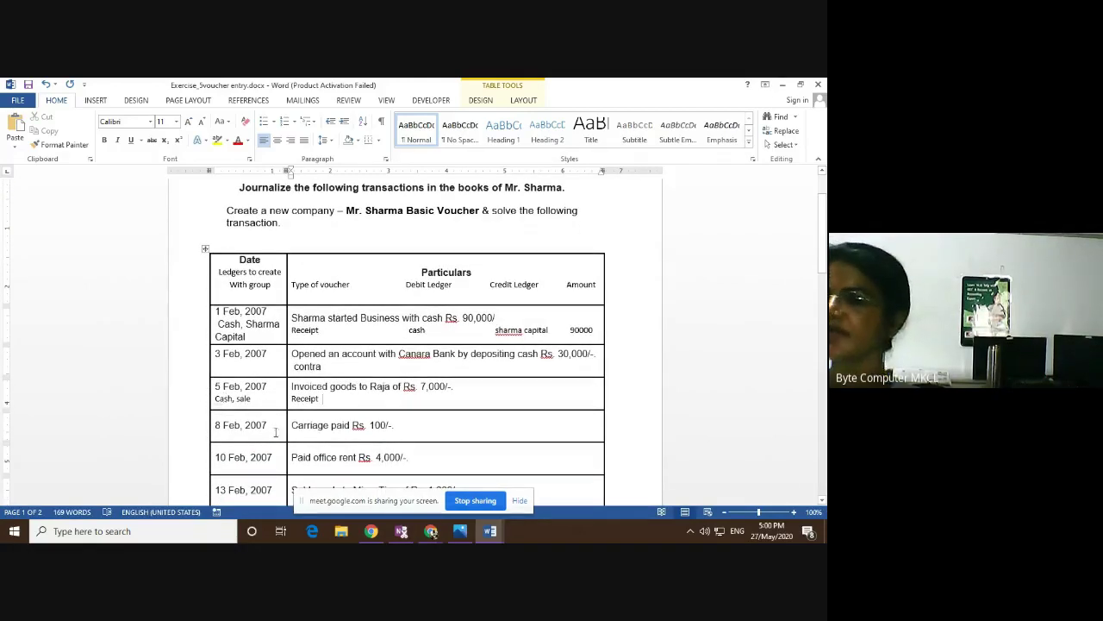
pyautogui.moveTo(490, 532)
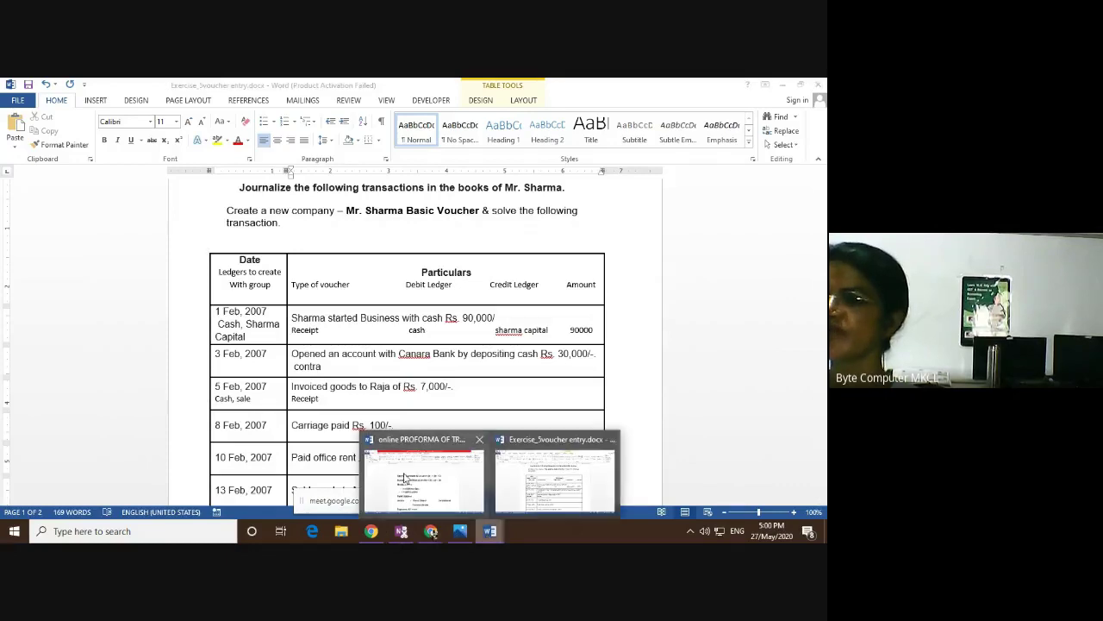
pyautogui.click(405, 477)
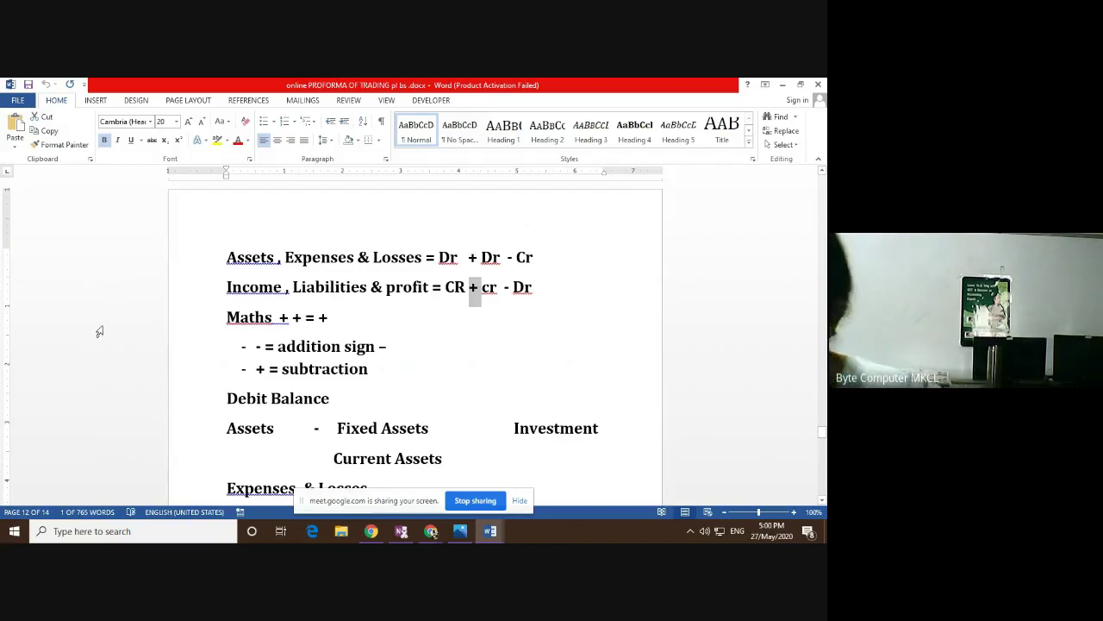
pyautogui.moveTo(278, 256); pyautogui.dragTo(261, 257)
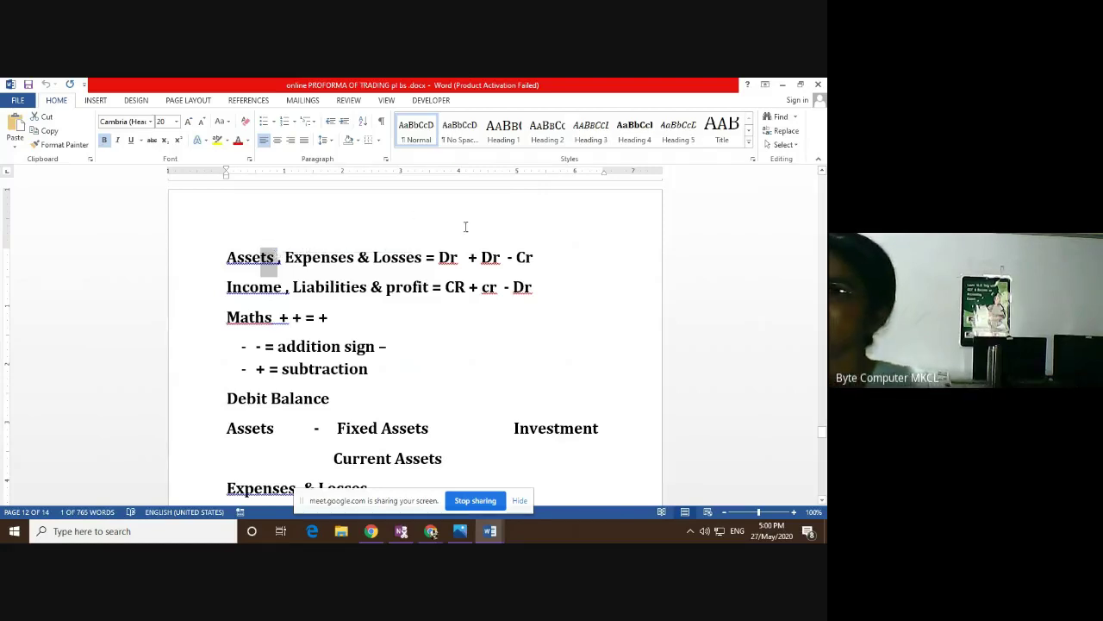
pyautogui.doubleClick(460, 257)
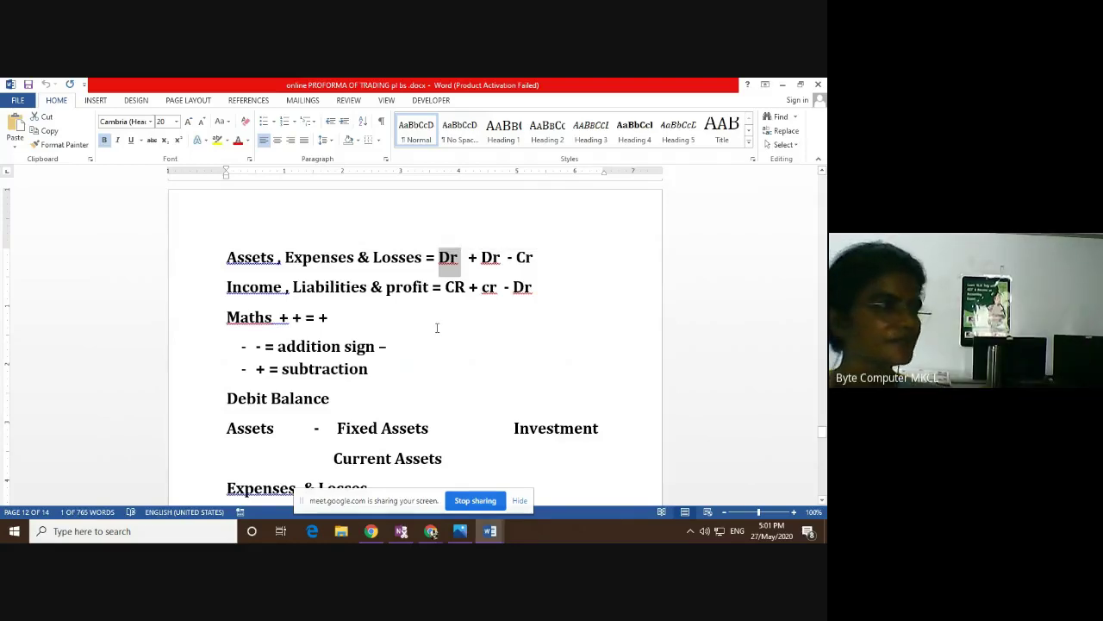
pyautogui.moveTo(473, 258)
pyautogui.mouseDown()
pyautogui.moveTo(438, 258)
pyautogui.moveTo(481, 256)
pyautogui.moveTo(468, 257)
pyautogui.mouseUp()
pyautogui.click(501, 258)
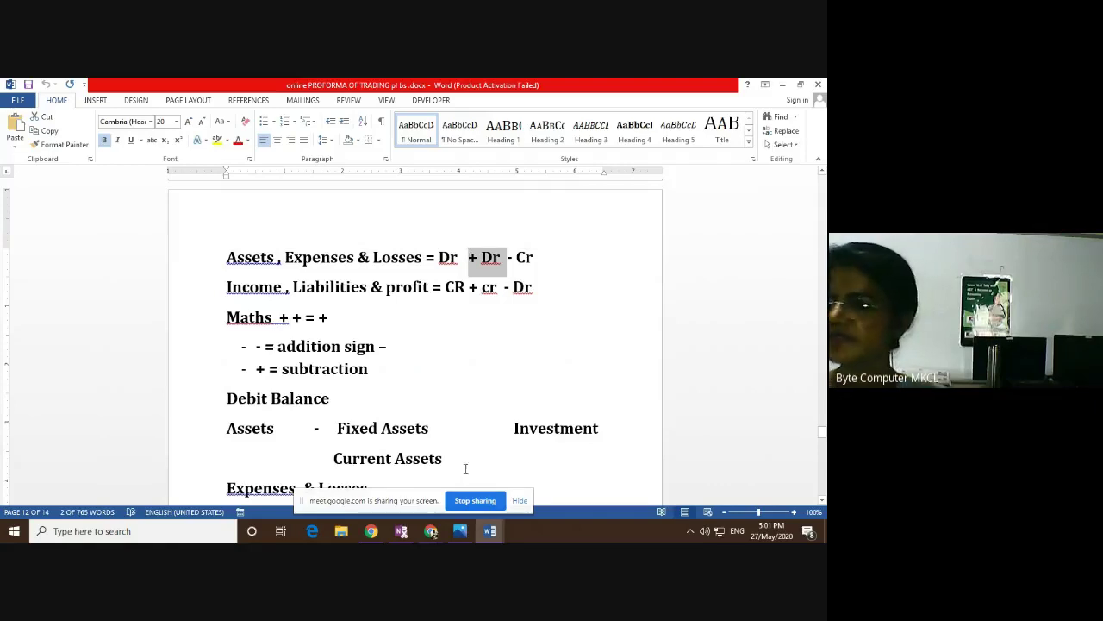
# Return to the voucher entry exercise and enter cash as the debit ledger of the 5 Feb transaction.
pyautogui.click(489, 531)
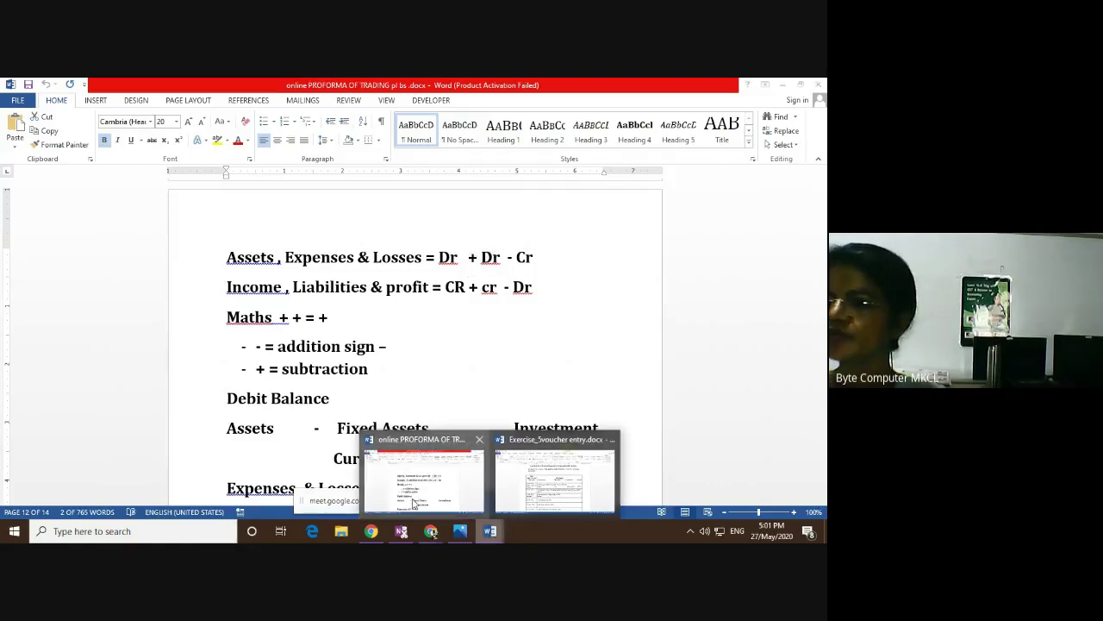
pyautogui.click(528, 497)
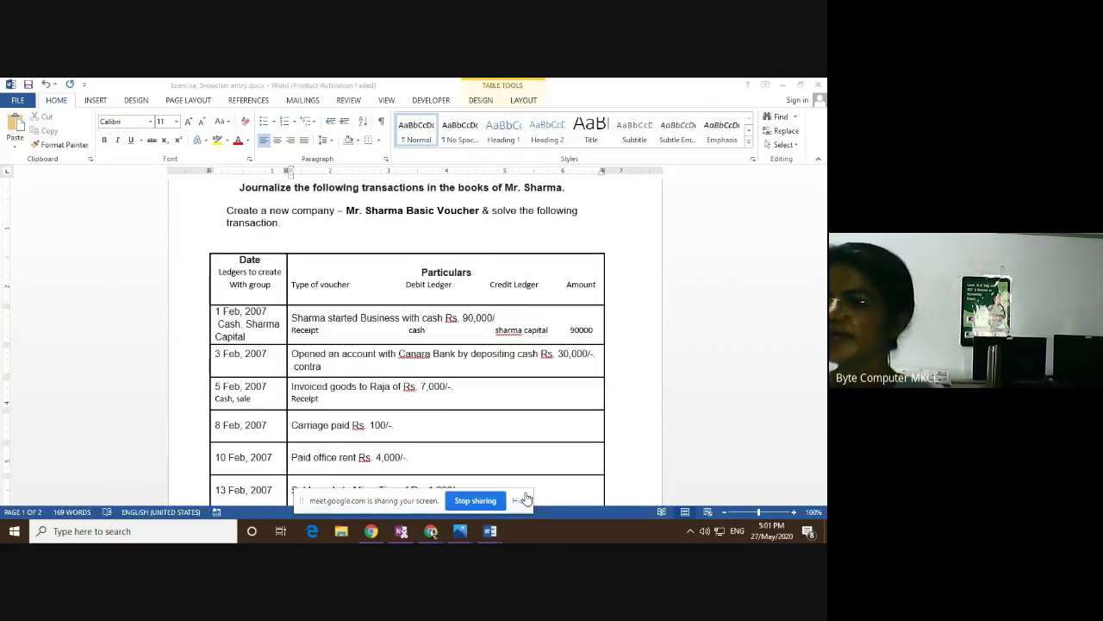
pyautogui.click(379, 364)
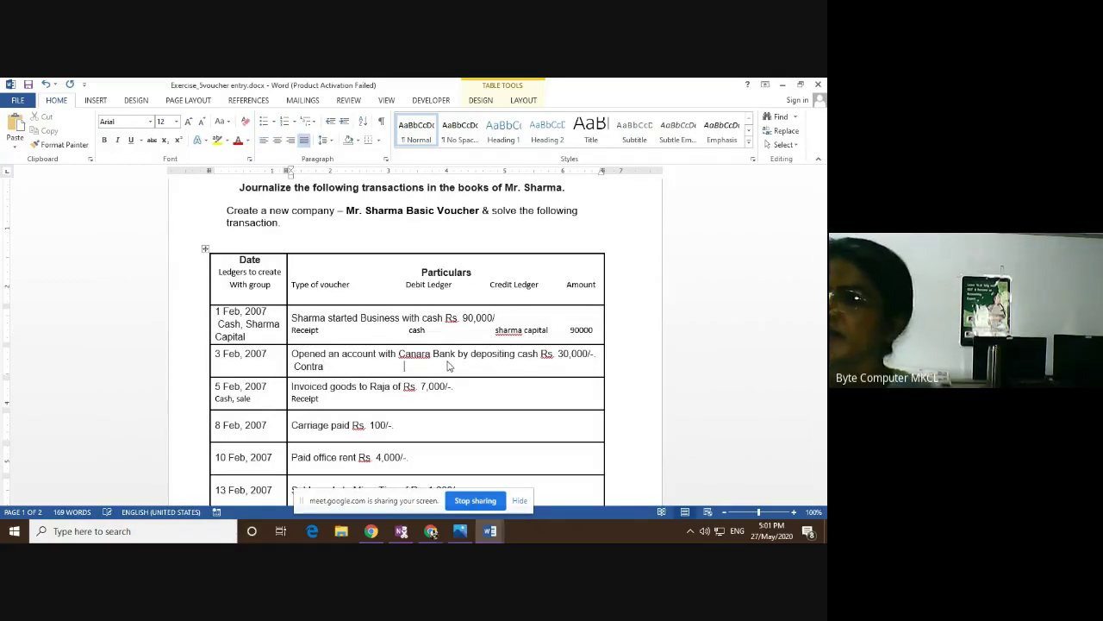
pyautogui.click(337, 399)
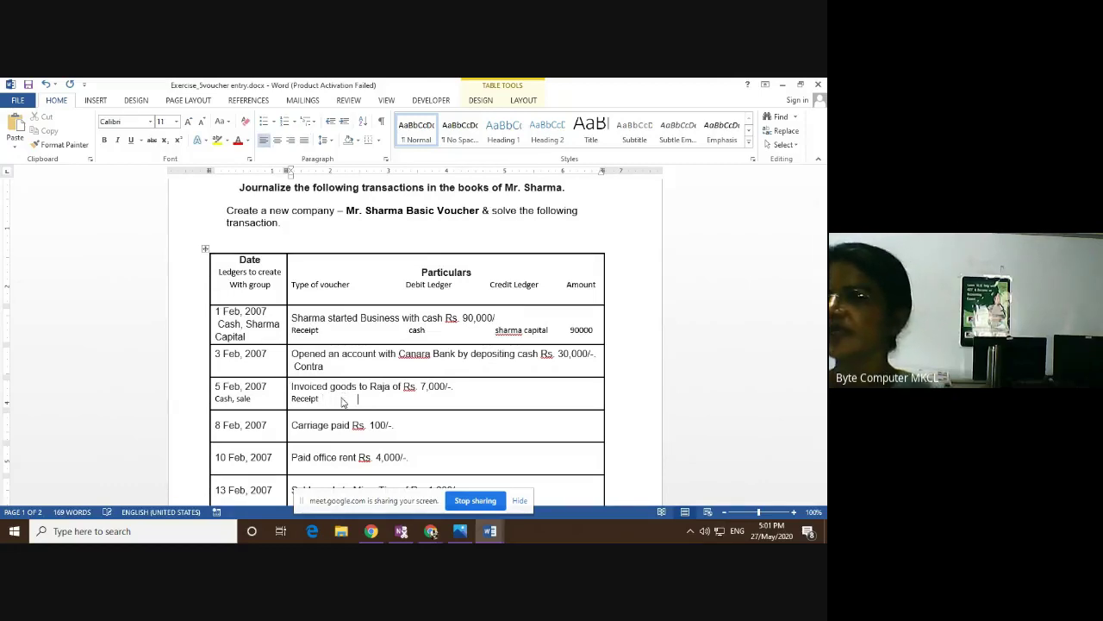
pyautogui.write('c')
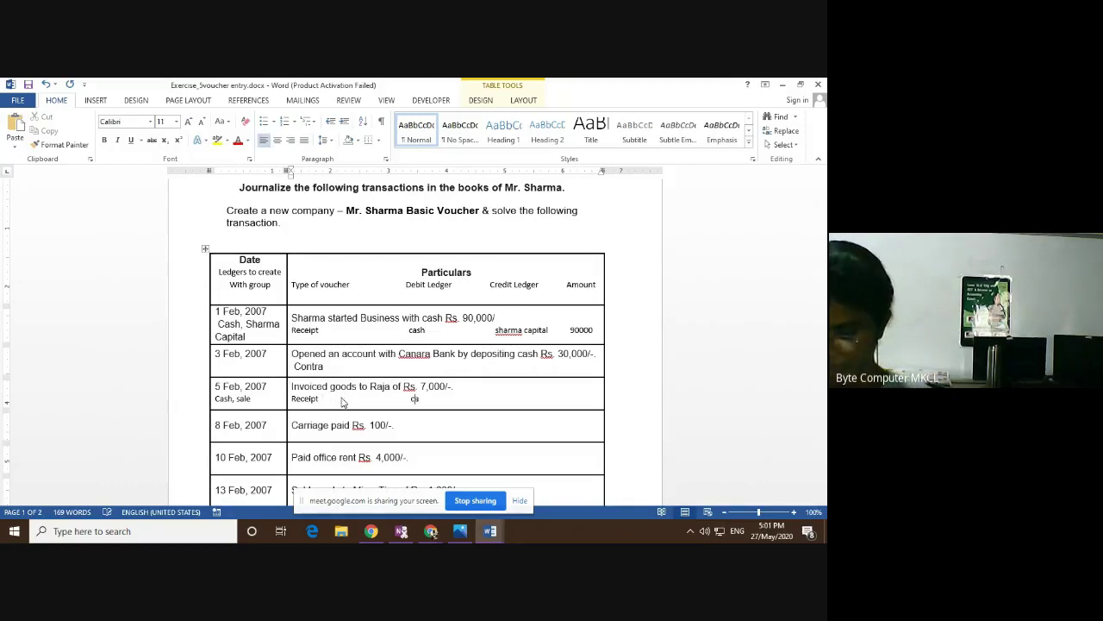
pyautogui.write('ash')
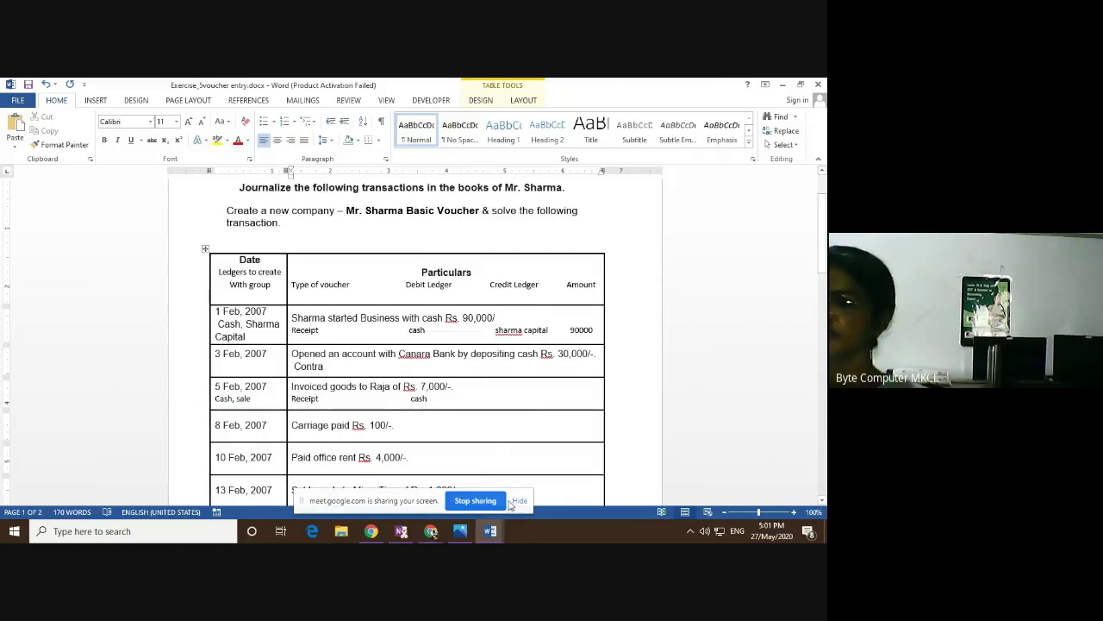
# Bring up the debit and credit rules in the online PROFORMA OF TRADING document to check the credit ledger.
pyautogui.click(489, 531)
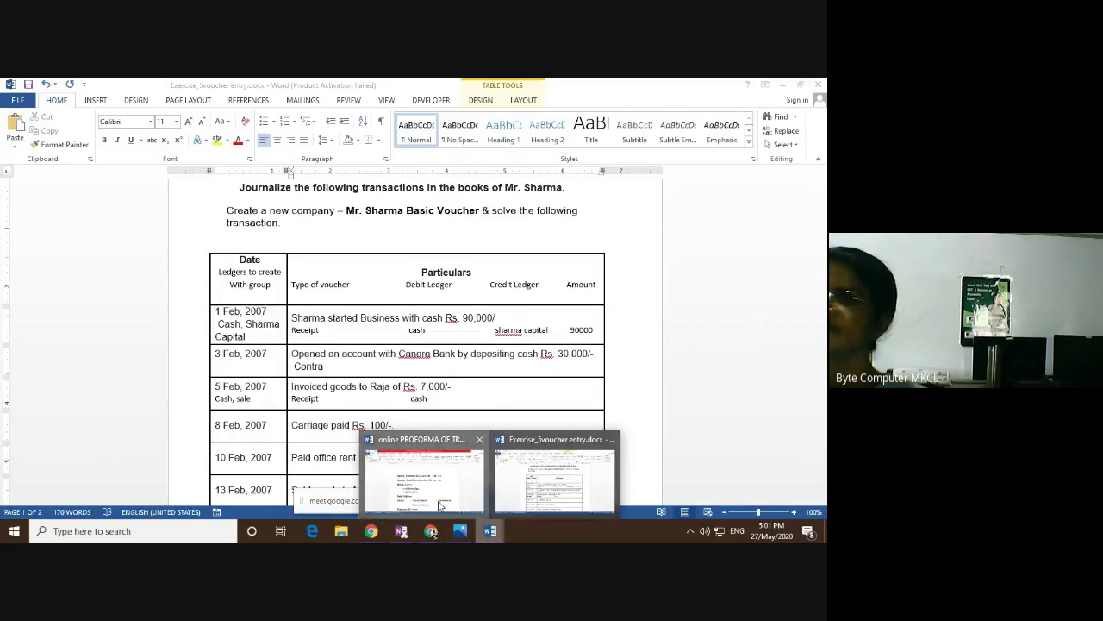
pyautogui.click(440, 505)
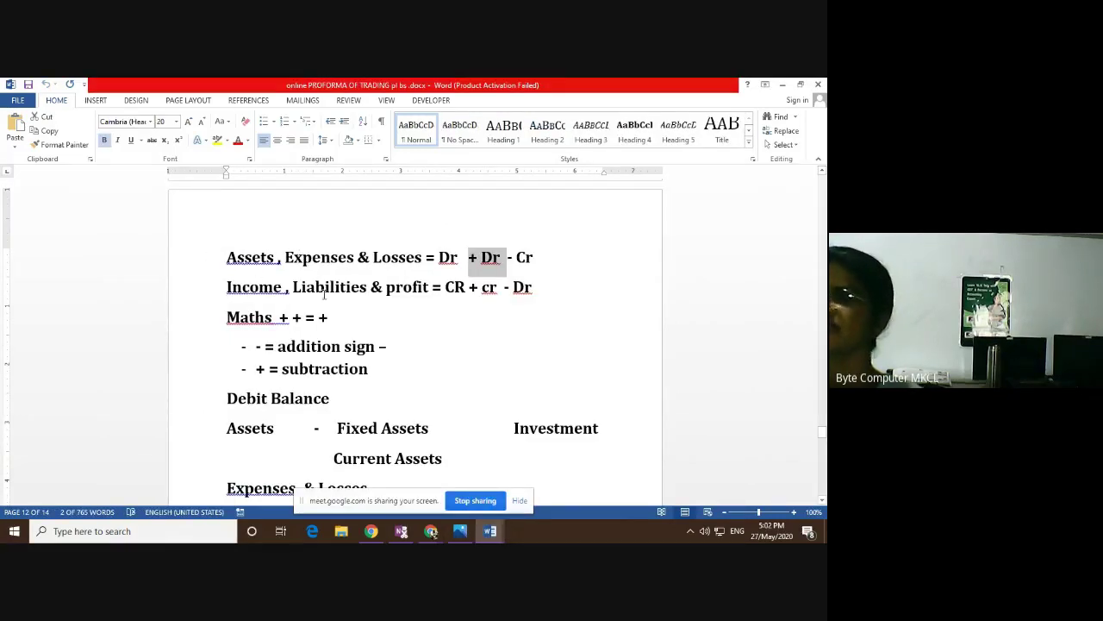
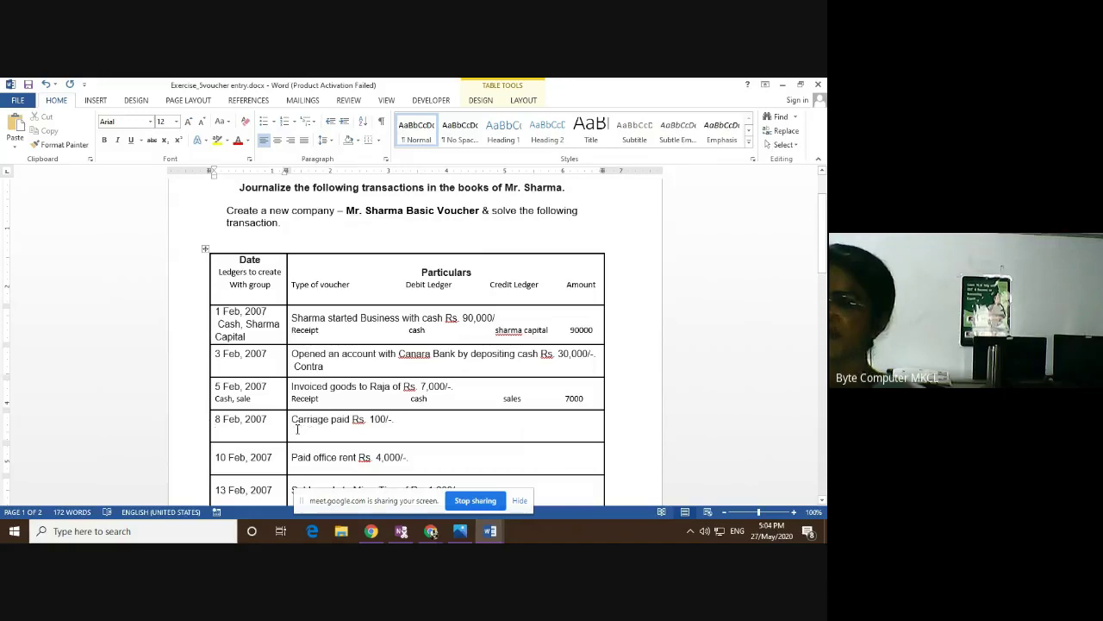
# Enter "payment" as the voucher type of the 8 Feb carriage transaction and "Cash , carriage" as its ledgers to create.
pyautogui.click(297, 428)
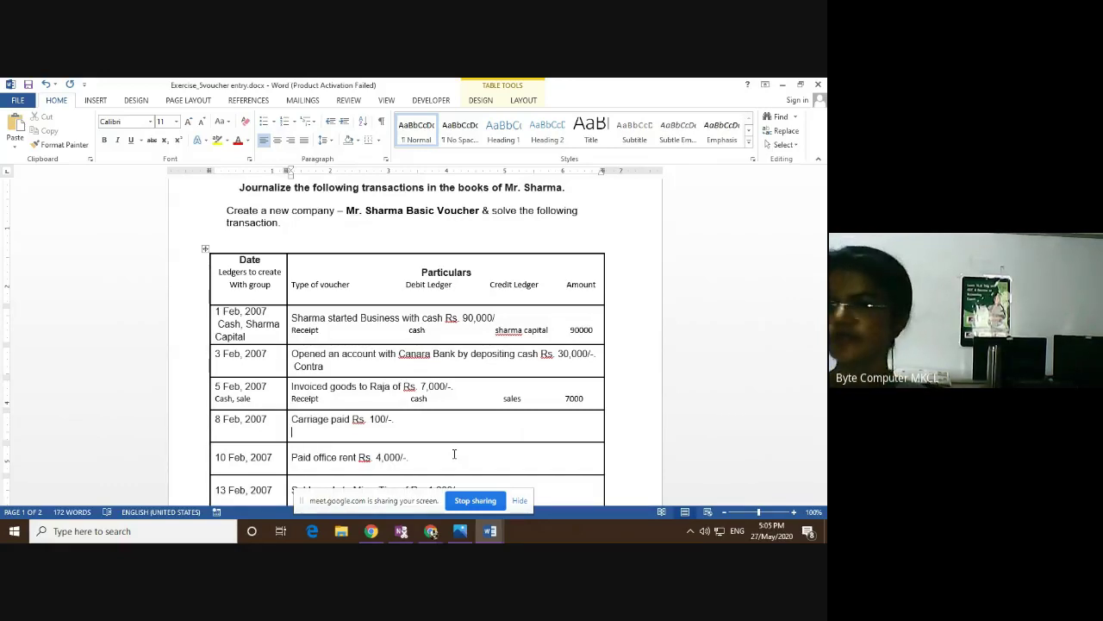
pyautogui.write('payment')
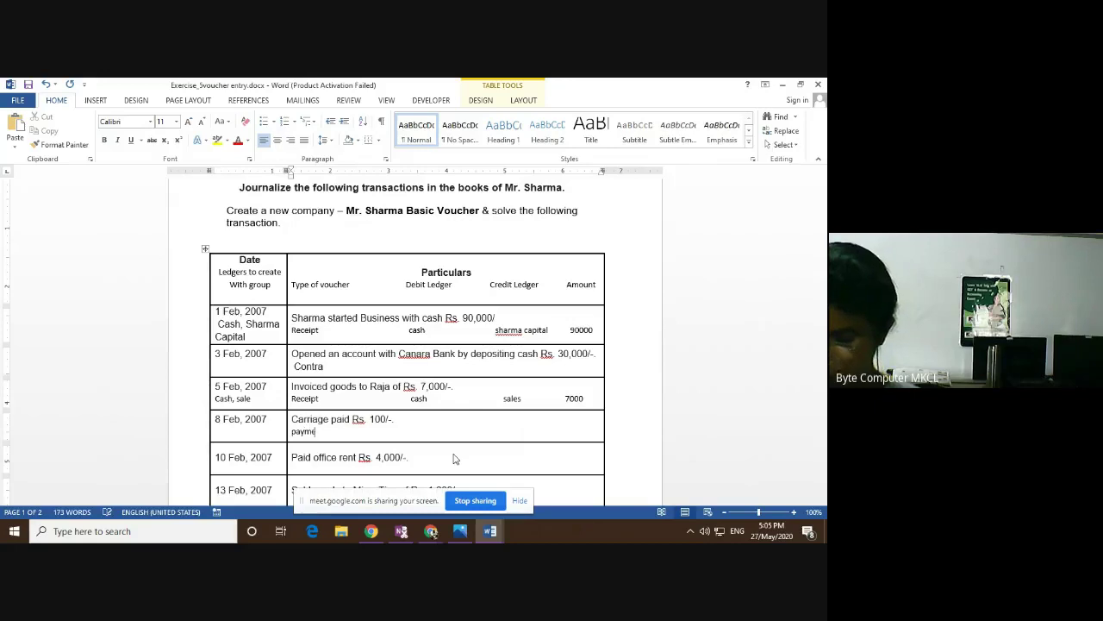
pyautogui.click(215, 431)
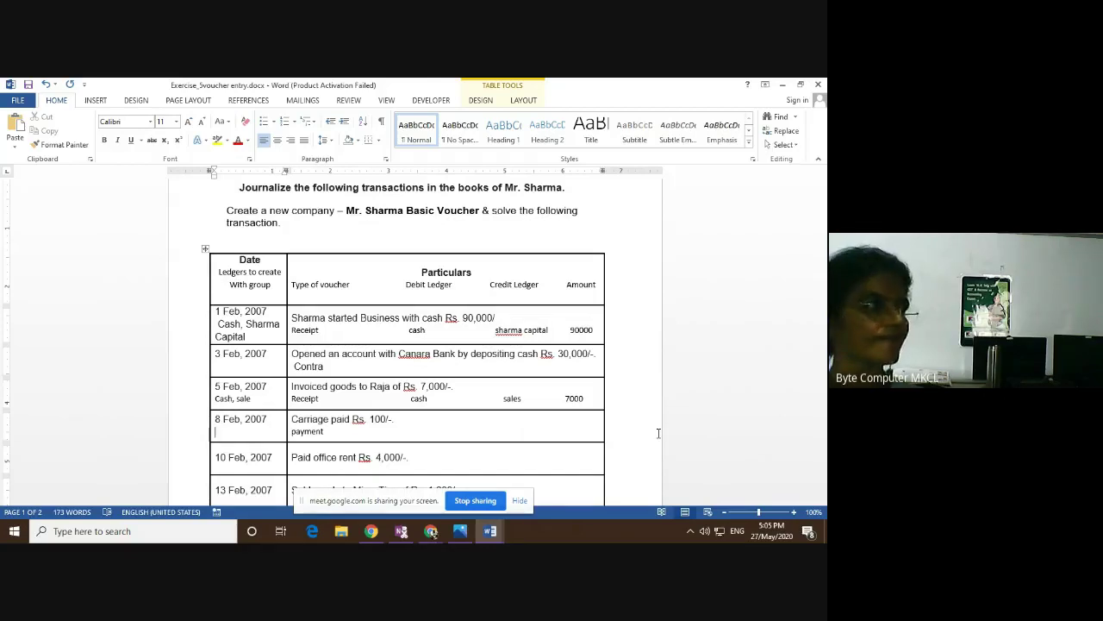
pyautogui.write('Cash')
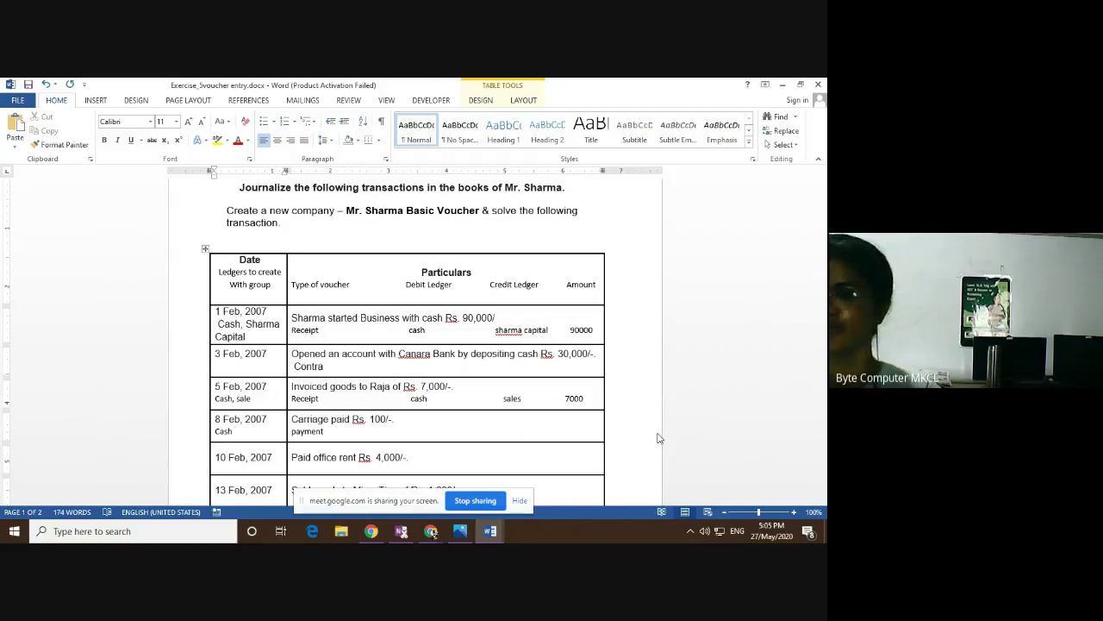
pyautogui.write(',')
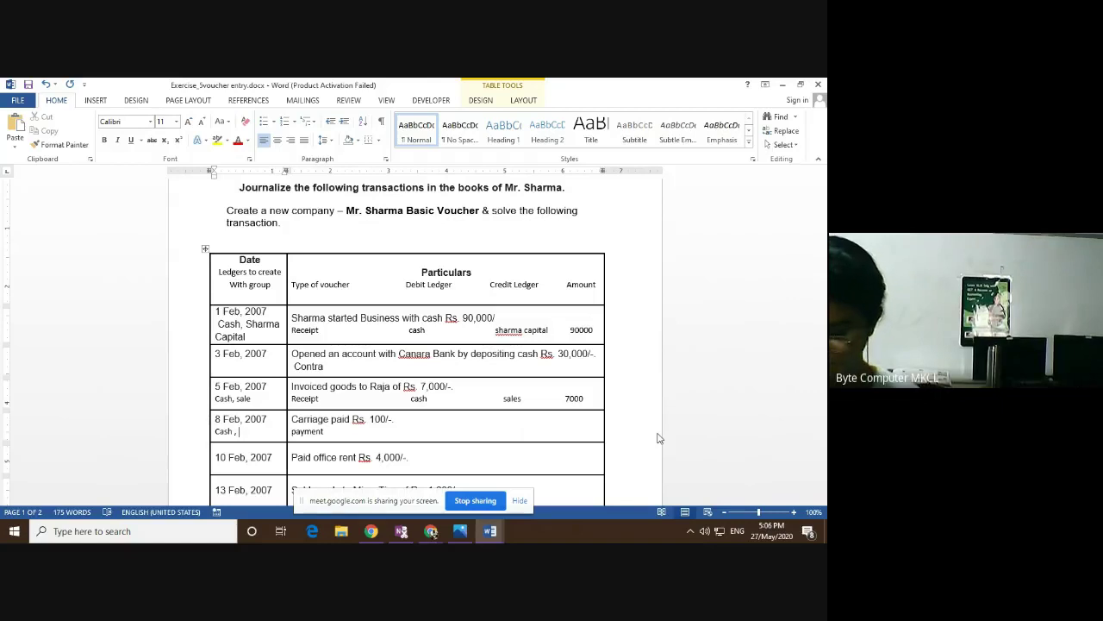
pyautogui.write('carra')
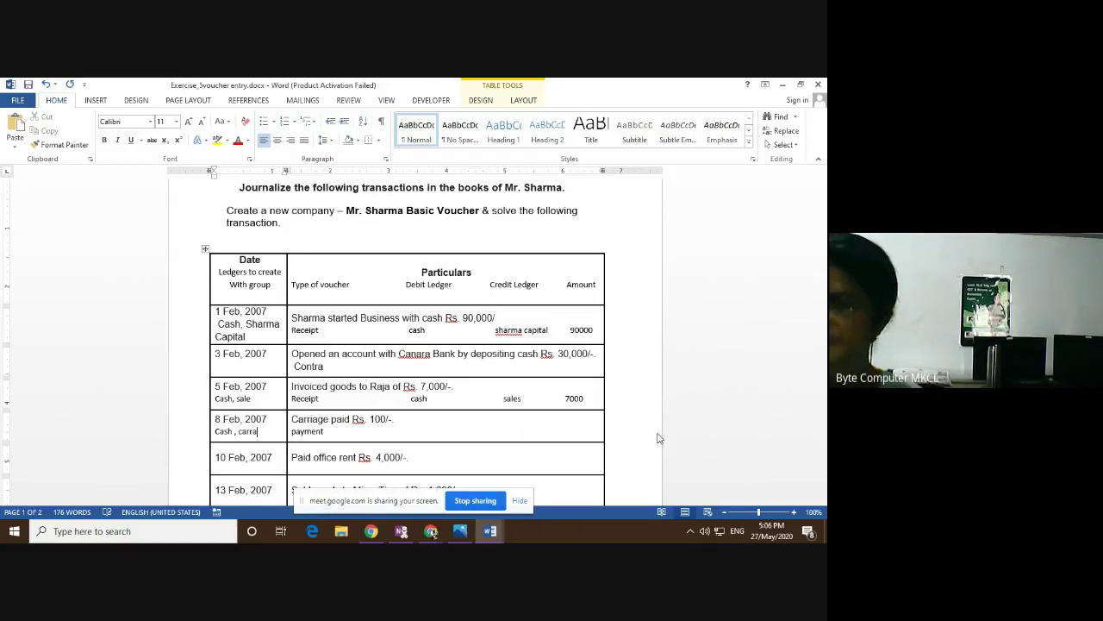
pyautogui.press('BackSpace')
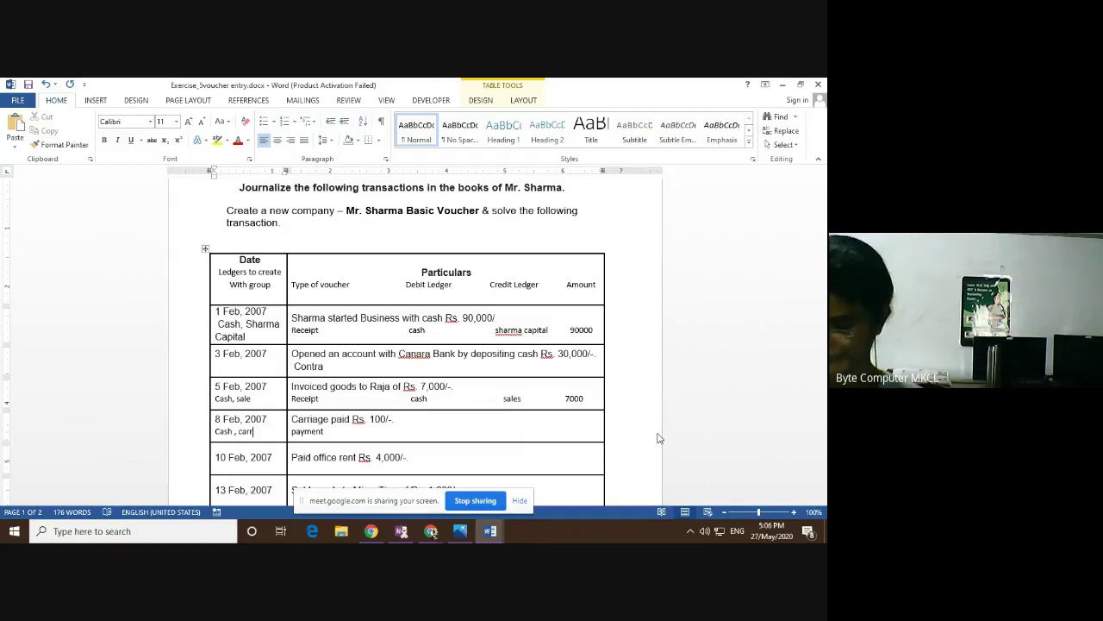
pyautogui.write('iage')
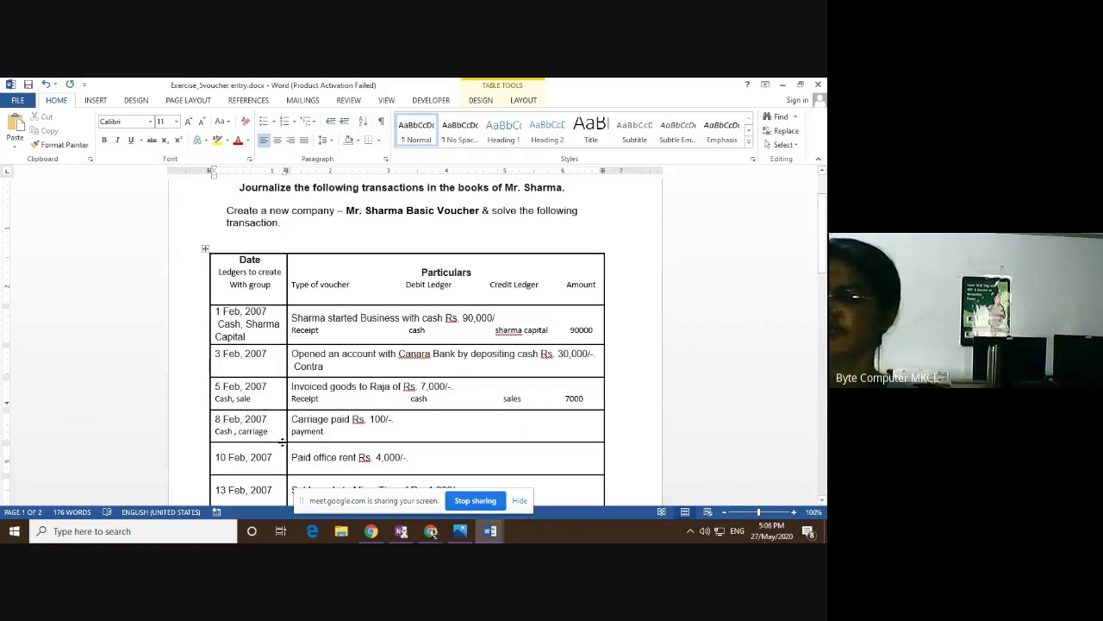
# Examine the debit and credit rule for assets, expenses and losses in the online PROFORMA OF TRADING document, and return to the voucher entry exercise.
pyautogui.click(489, 531)
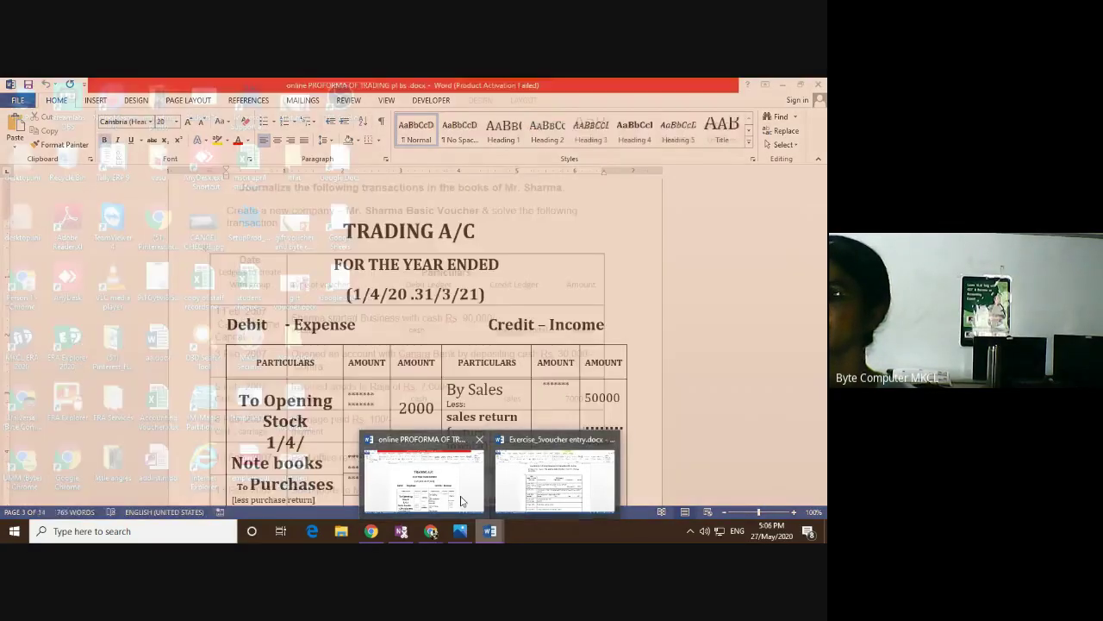
pyautogui.click(462, 500)
pyautogui.scroll(-15, 473, 469)
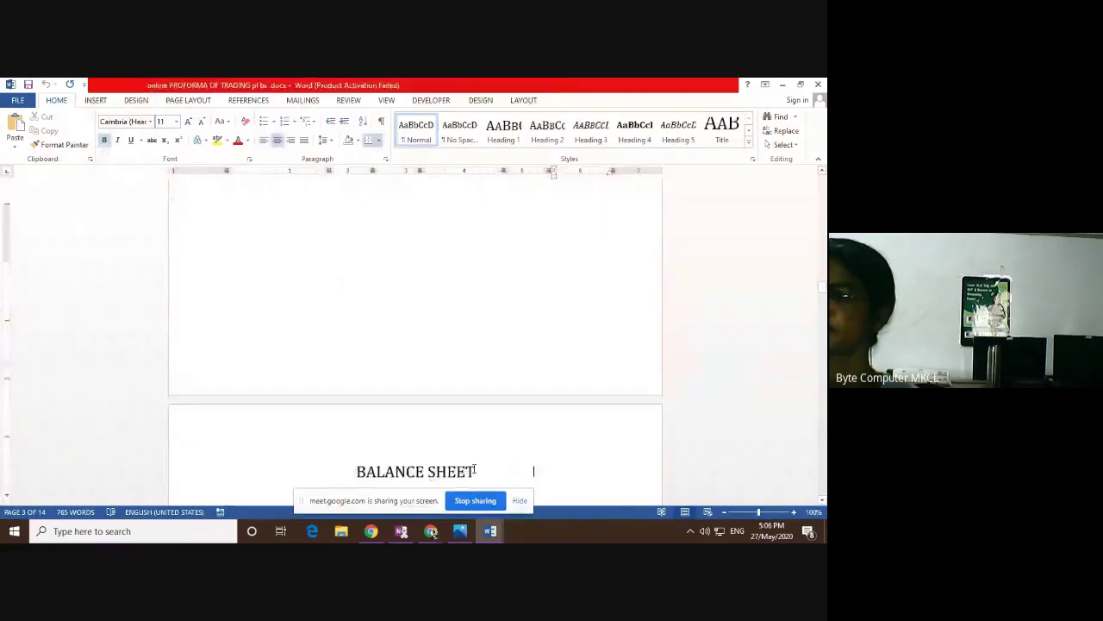
pyautogui.scroll(-20, 473, 469)
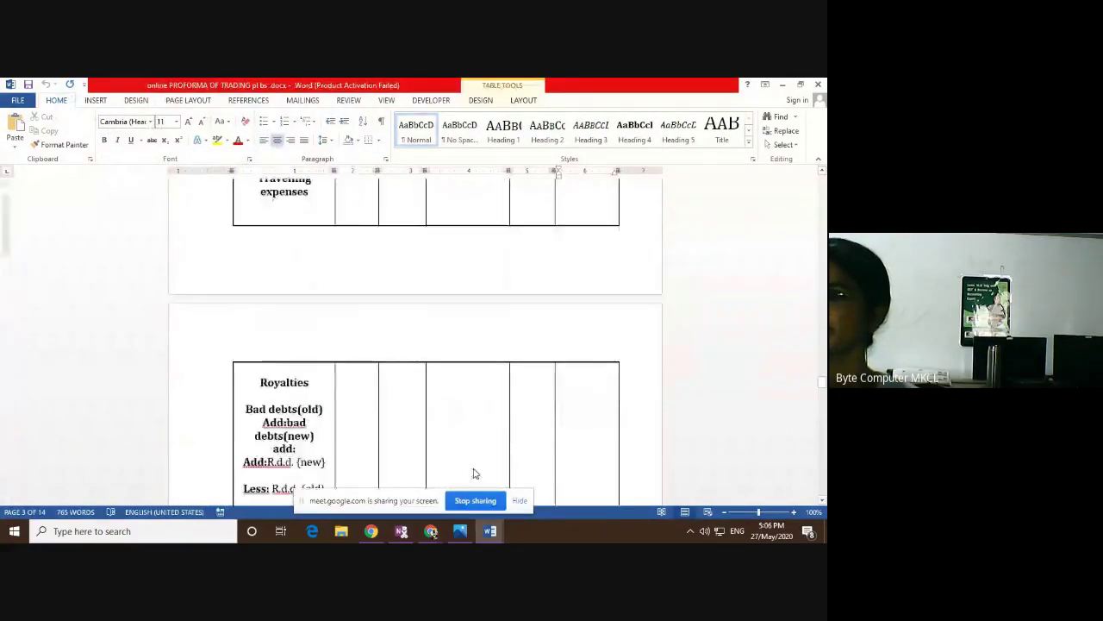
pyautogui.scroll(-3, 473, 474)
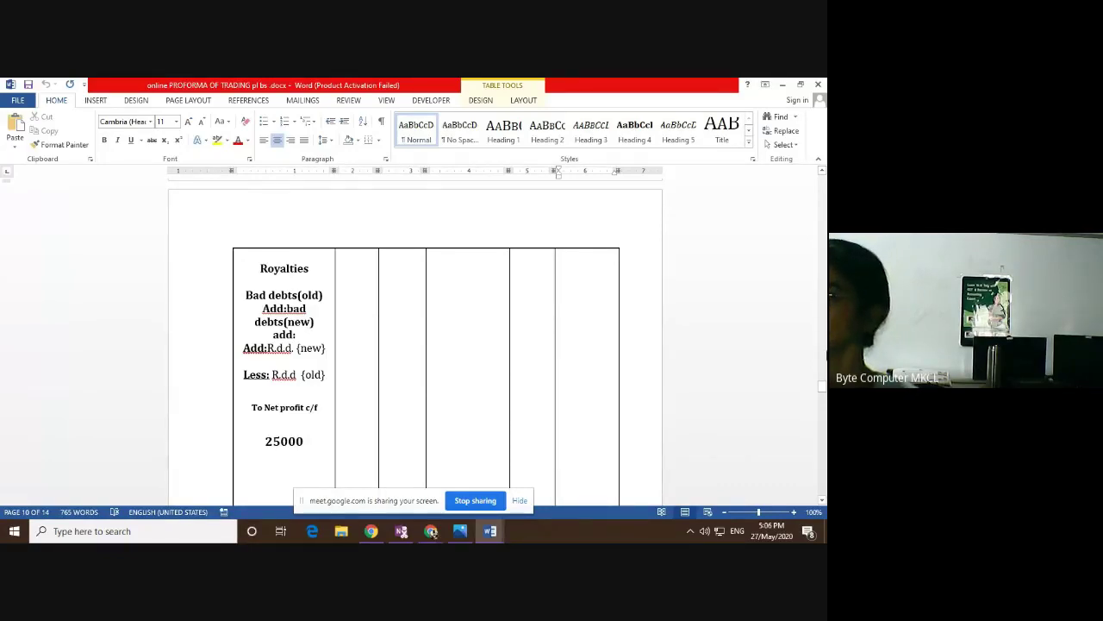
pyautogui.moveTo(821, 388); pyautogui.dragTo(822, 428)
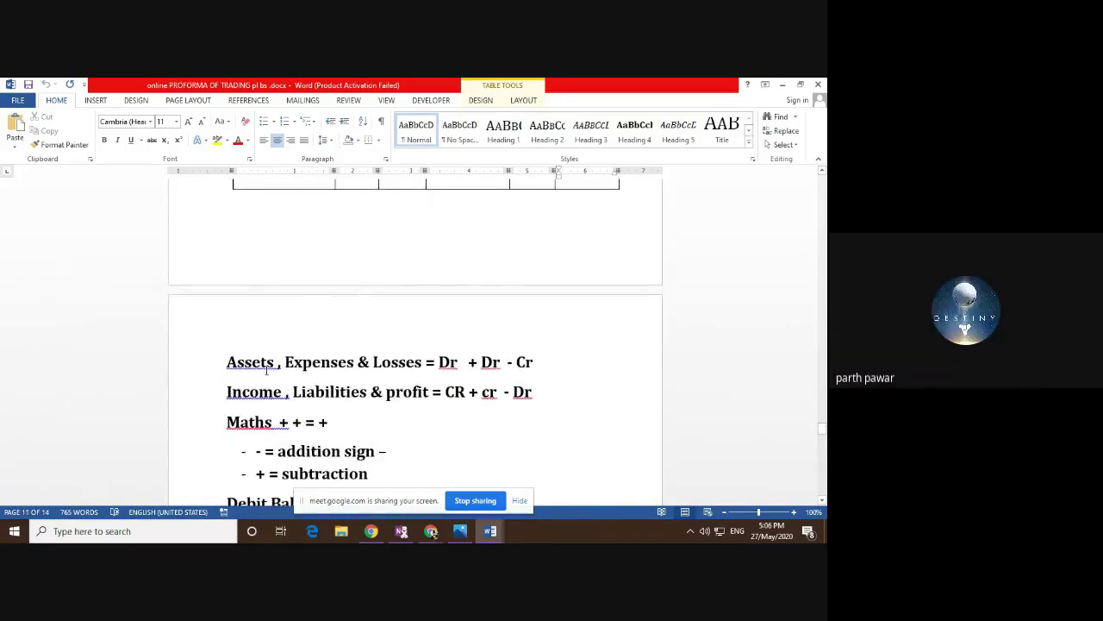
pyautogui.moveTo(275, 363); pyautogui.dragTo(227, 363)
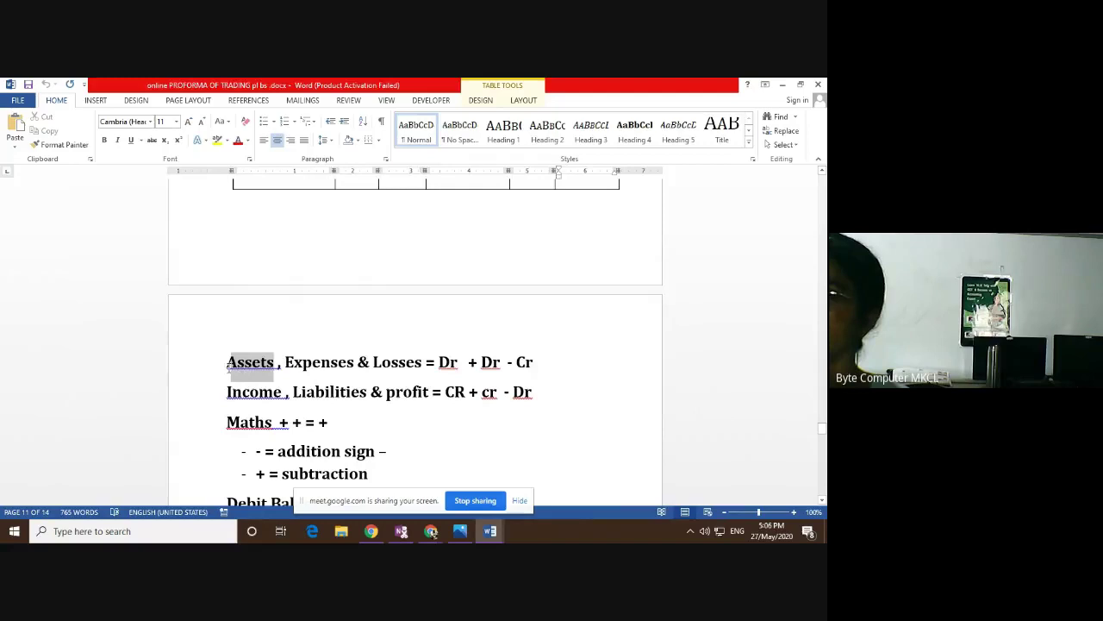
pyautogui.doubleClick(457, 364)
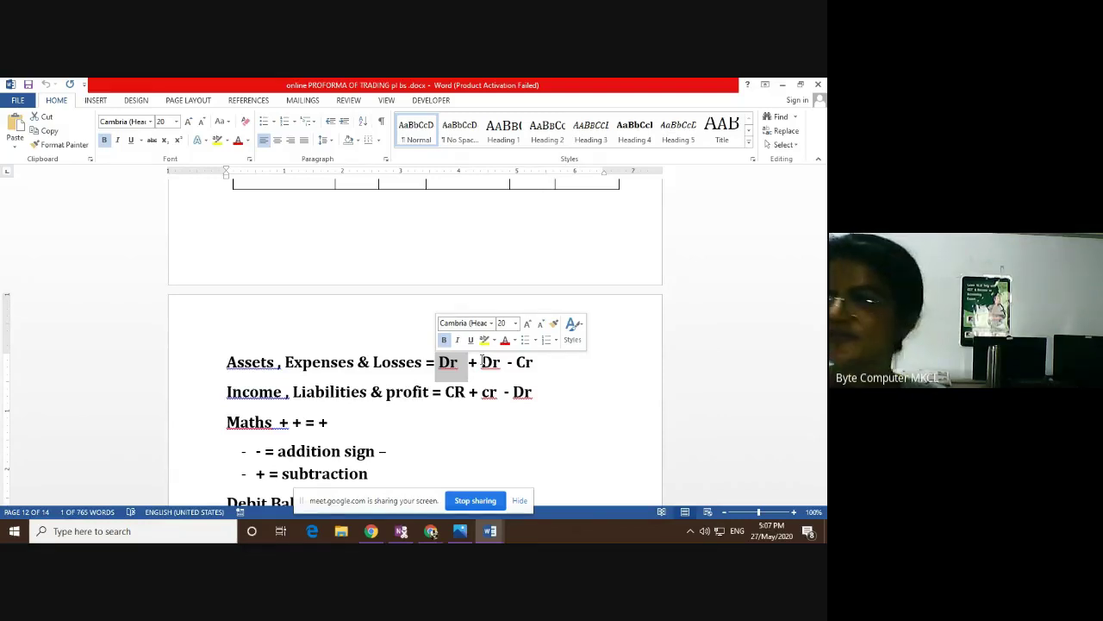
pyautogui.moveTo(468, 363); pyautogui.dragTo(476, 363)
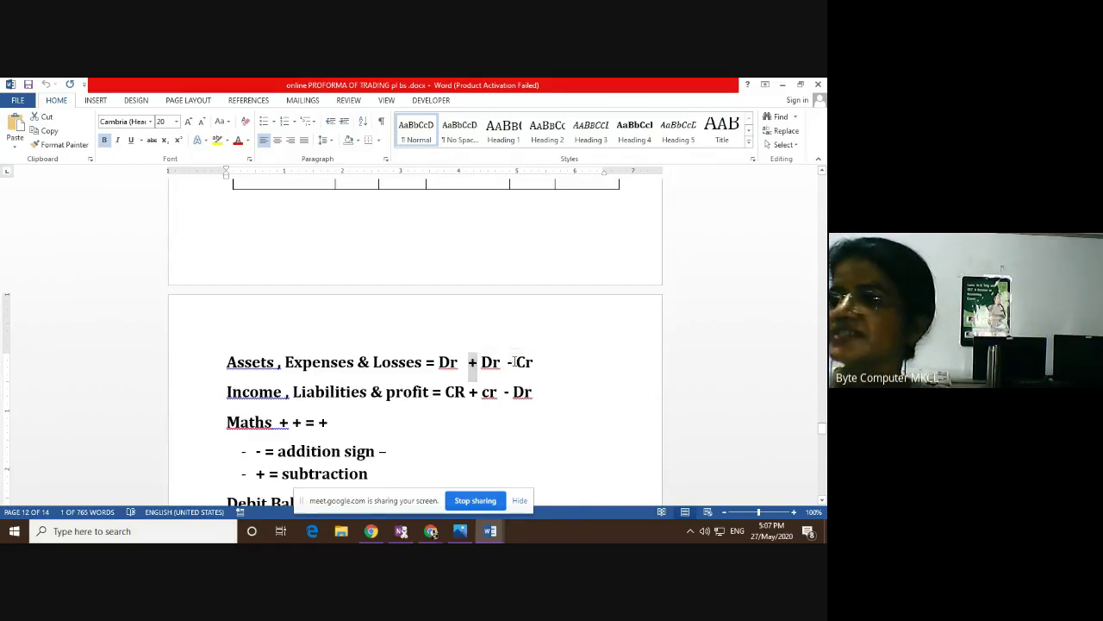
pyautogui.moveTo(517, 363); pyautogui.dragTo(509, 363)
pyautogui.click(512, 363)
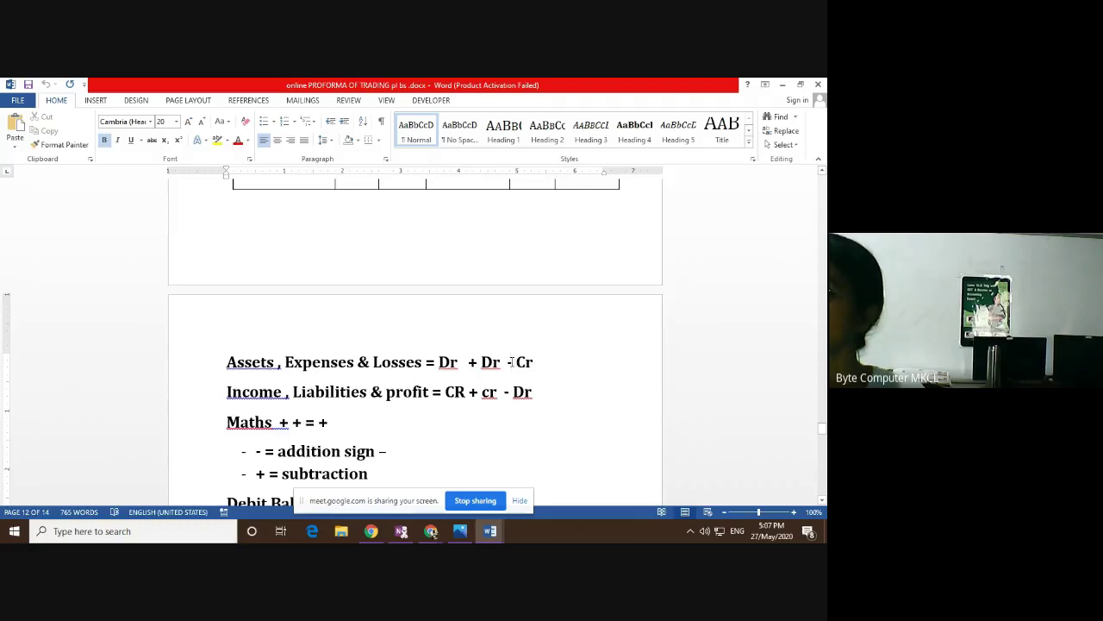
pyautogui.moveTo(517, 363)
pyautogui.mouseDown()
pyautogui.moveTo(508, 363)
pyautogui.moveTo(517, 363)
pyautogui.mouseUp()
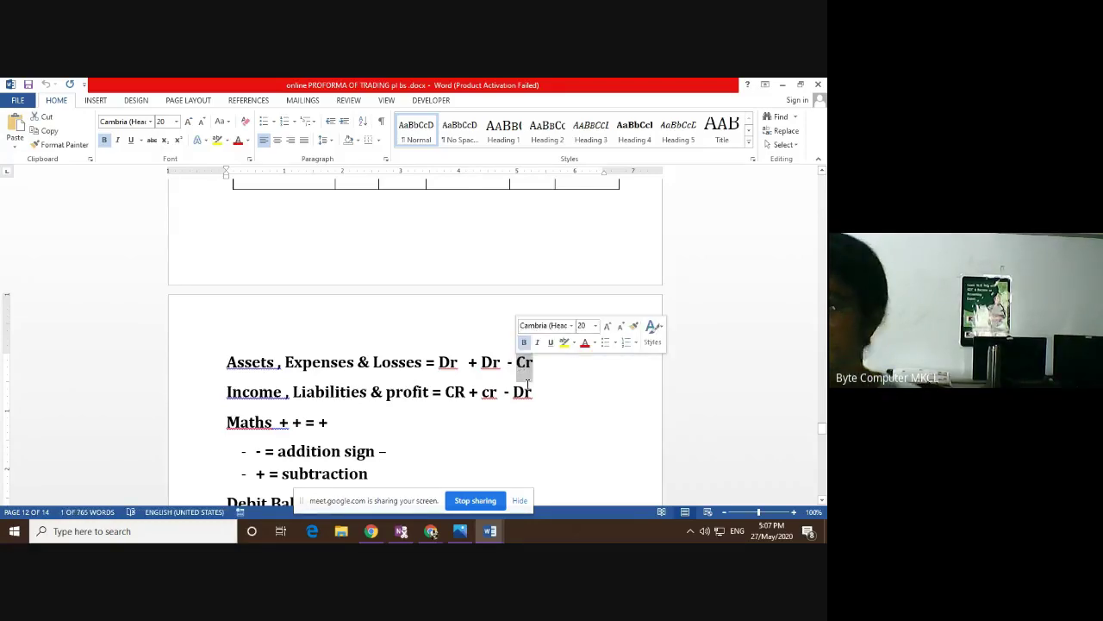
pyautogui.click(489, 531)
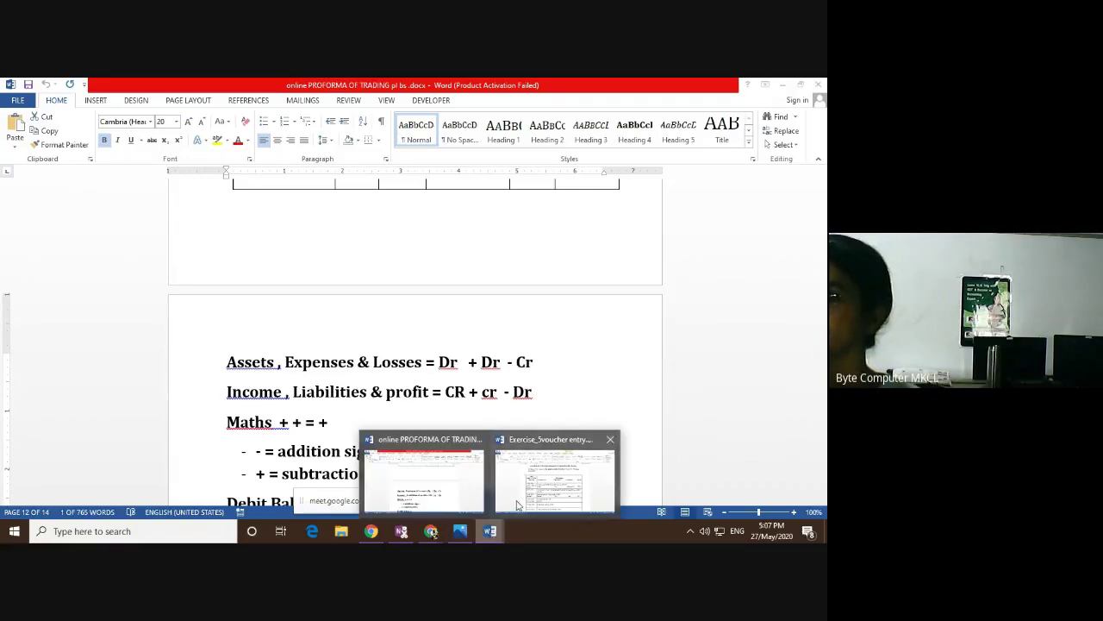
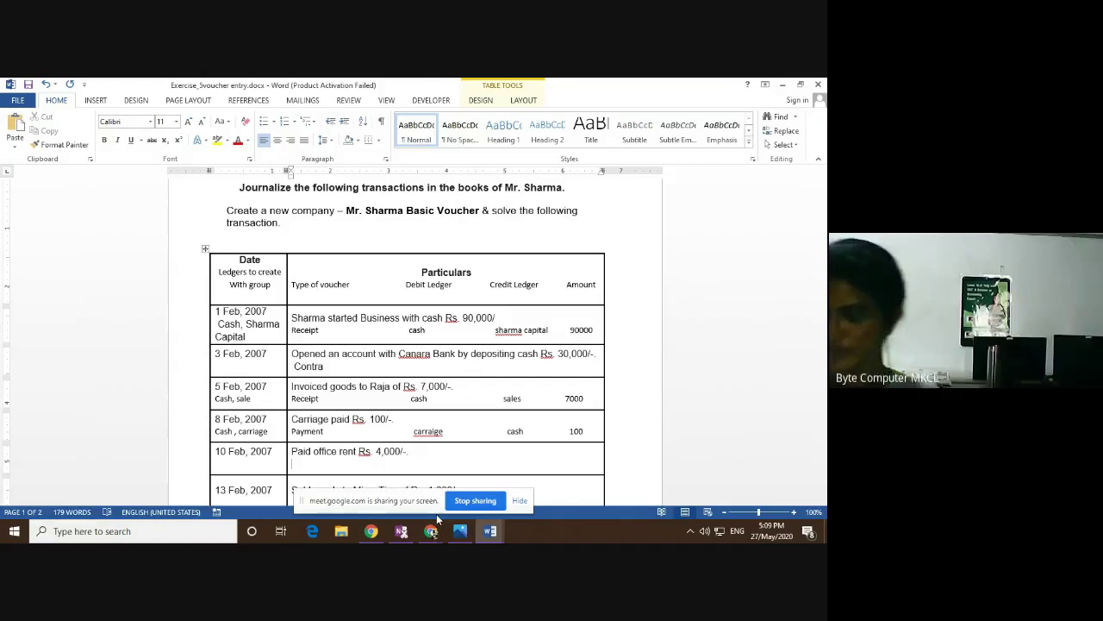
pyautogui.write('payment')
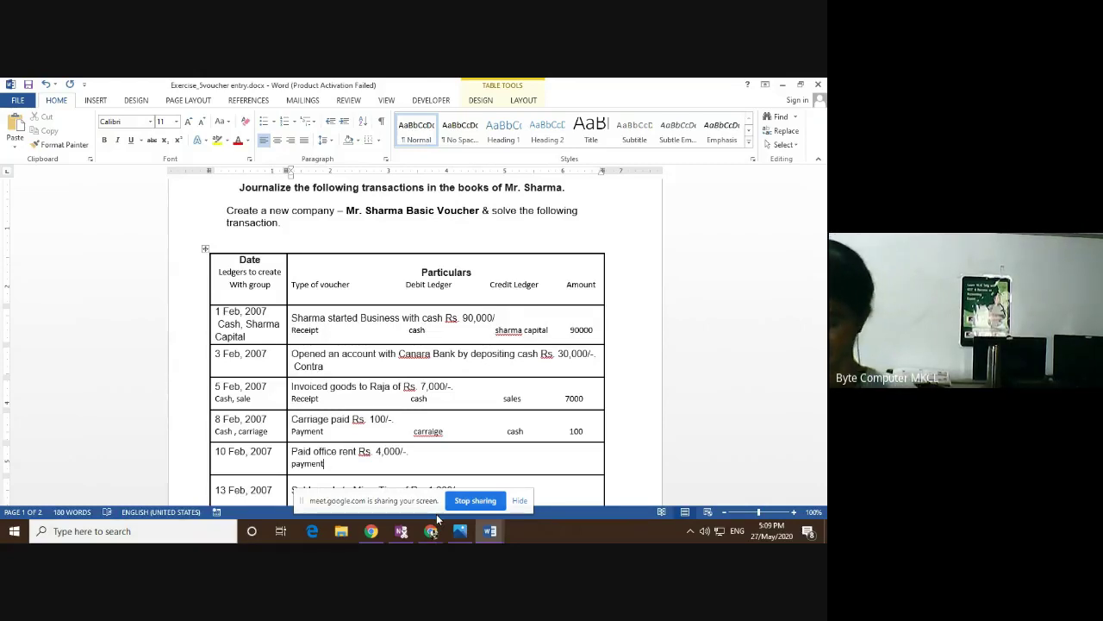
pyautogui.press('Home')
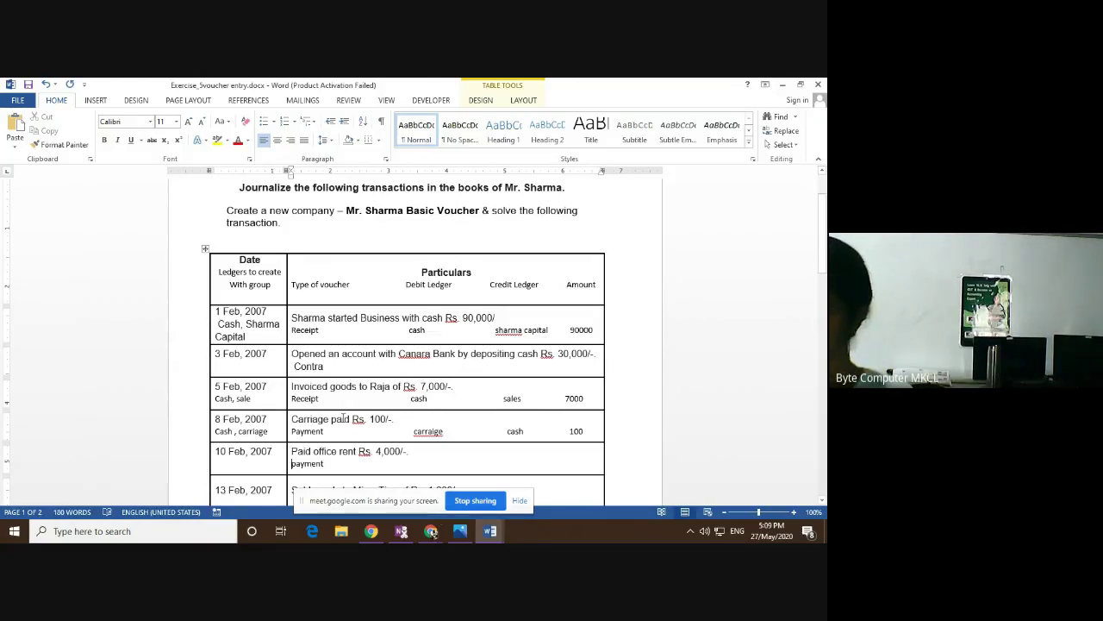
pyautogui.click(175, 122)
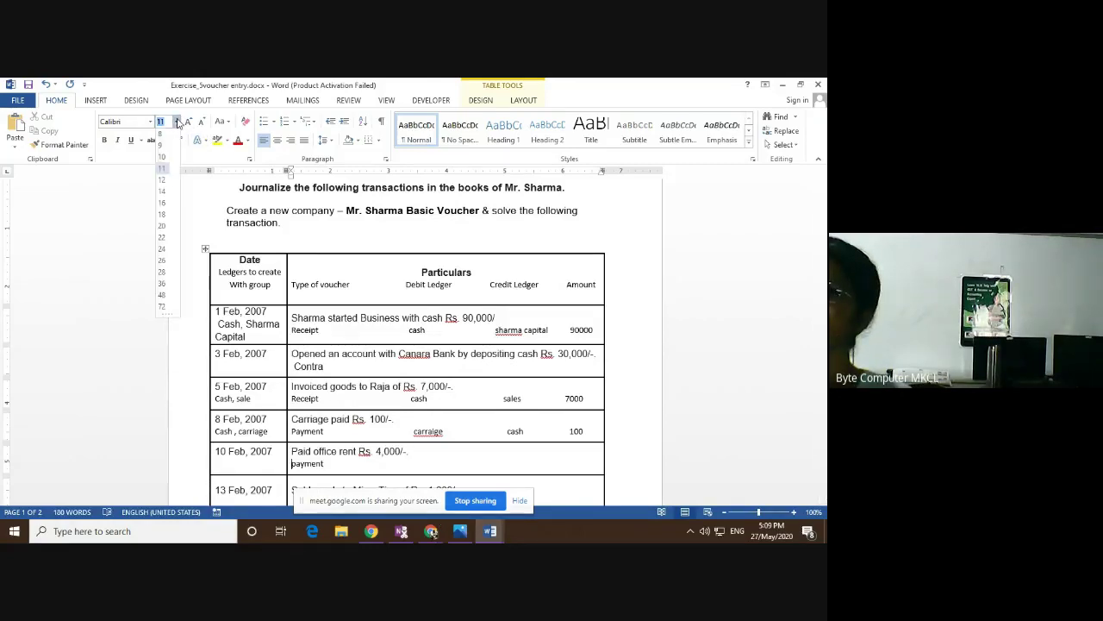
pyautogui.click(162, 193)
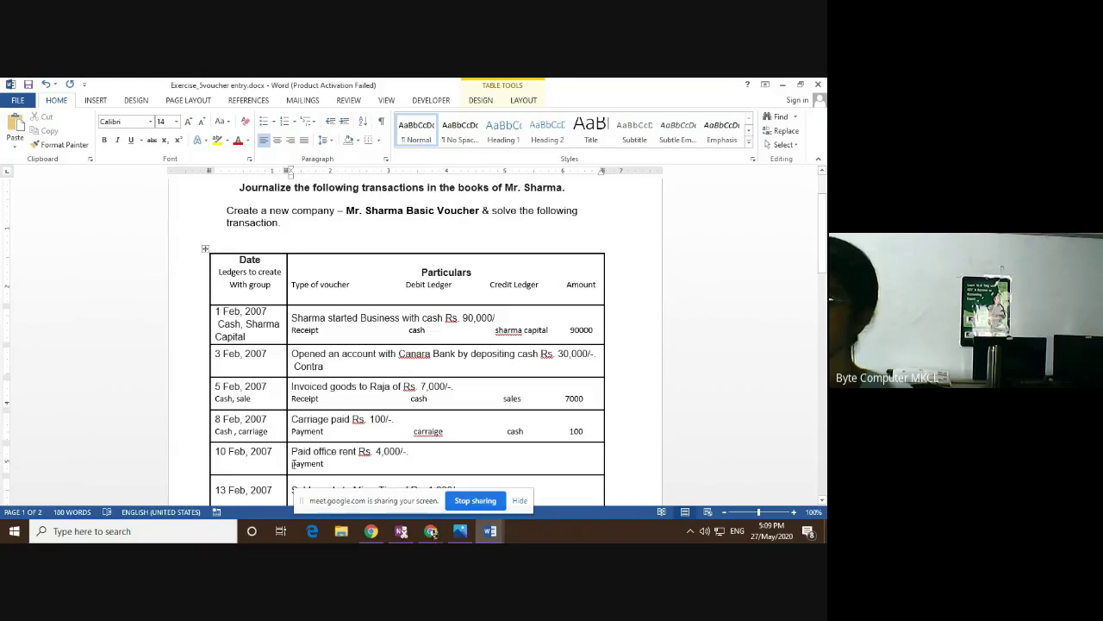
pyautogui.press('Delete')
pyautogui.press('Delete')
pyautogui.press('Delete')
pyautogui.press('Delete')
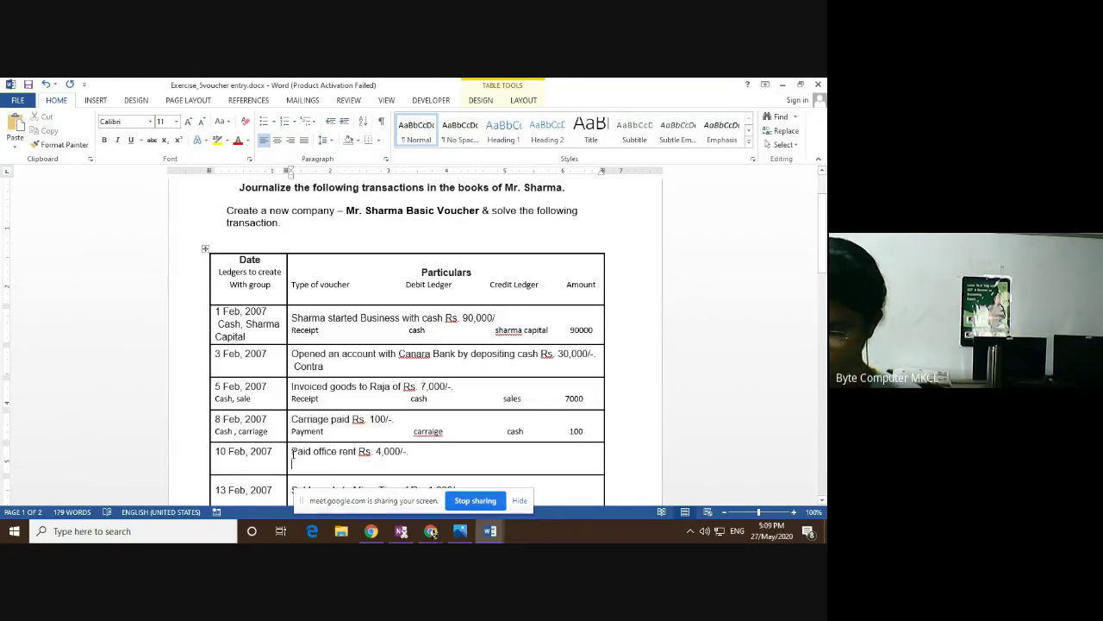
# Enter "payment" as the voucher type of the 10 Feb office rent transaction and set its font size to 20.
pyautogui.write('Payment')
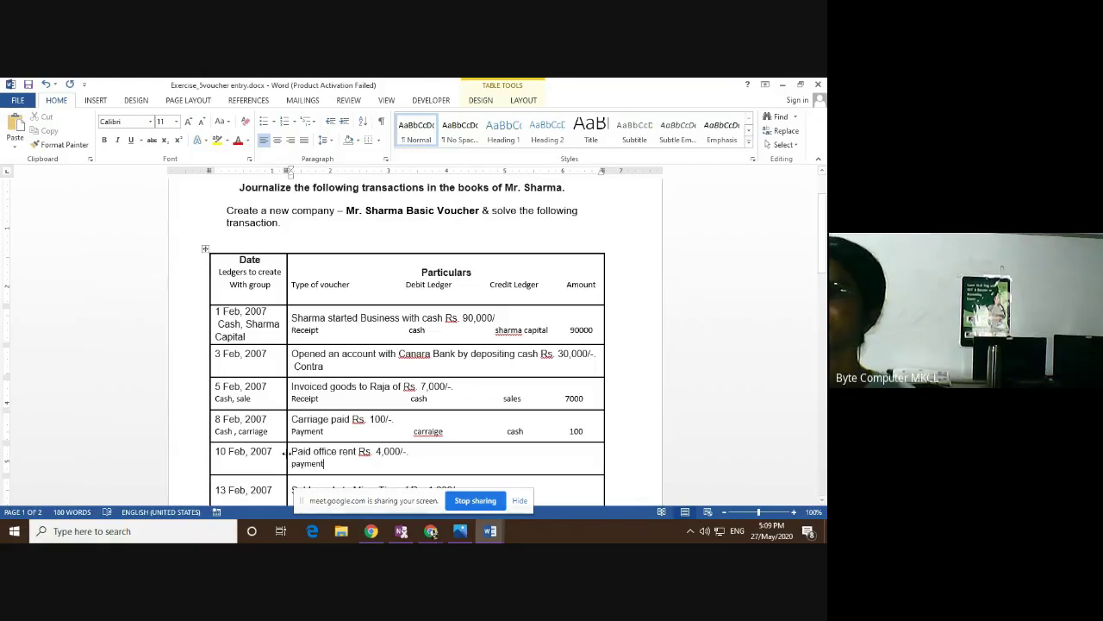
pyautogui.moveTo(334, 464); pyautogui.dragTo(290, 465)
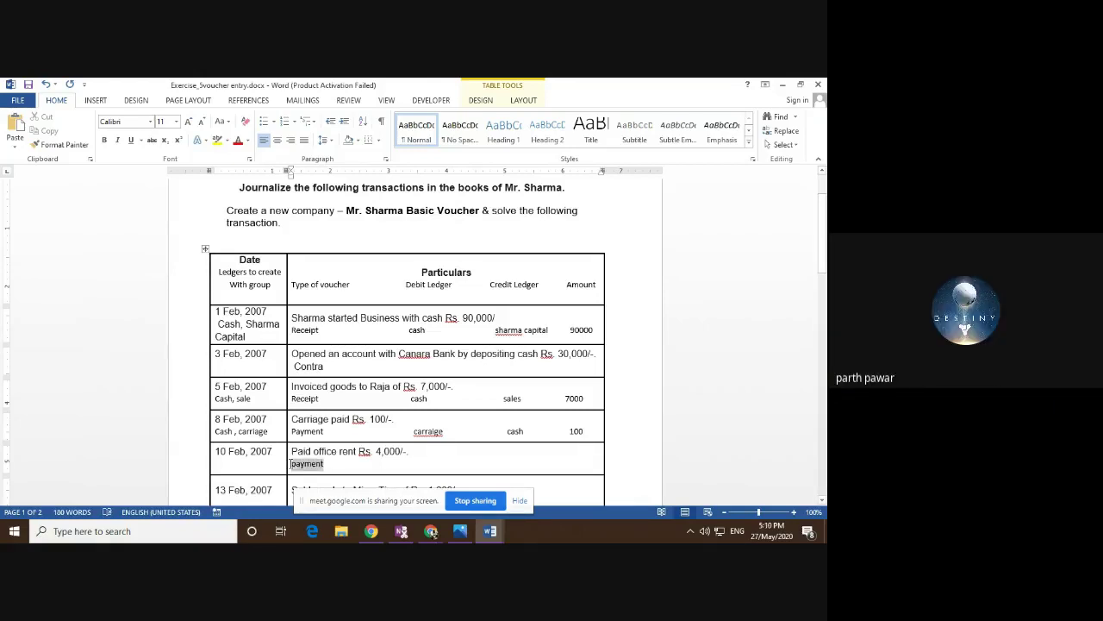
pyautogui.click(176, 122)
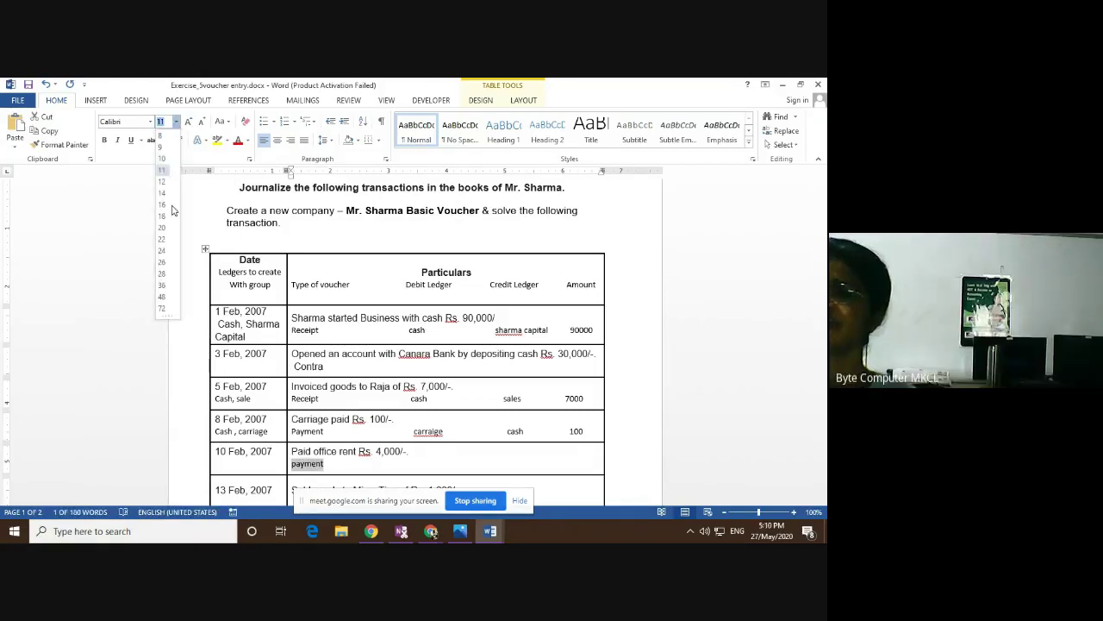
pyautogui.click(166, 241)
# Enter "Cash, rent" as the ledgers to create under the 10 Feb date and set the text to font size 16.
pyautogui.click(224, 466)
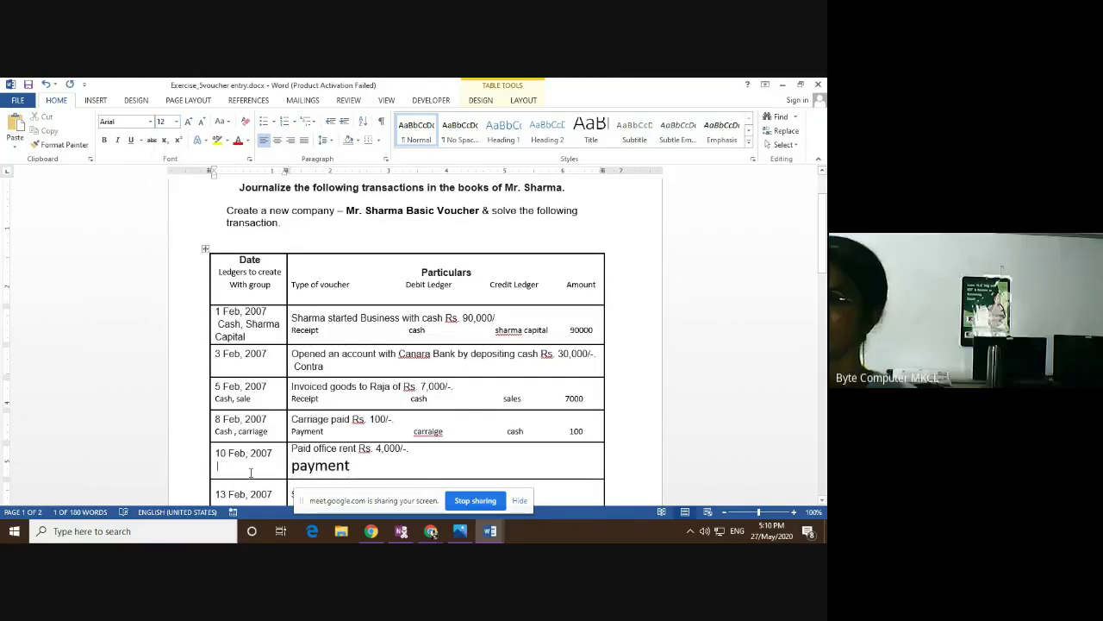
pyautogui.write('cash')
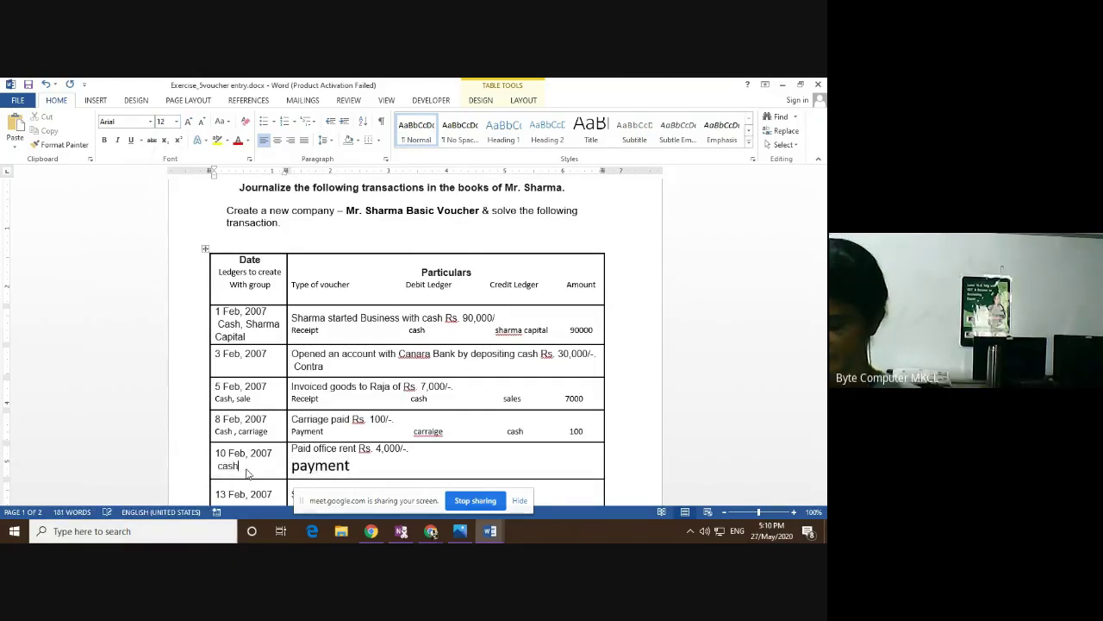
pyautogui.write(' ,rent')
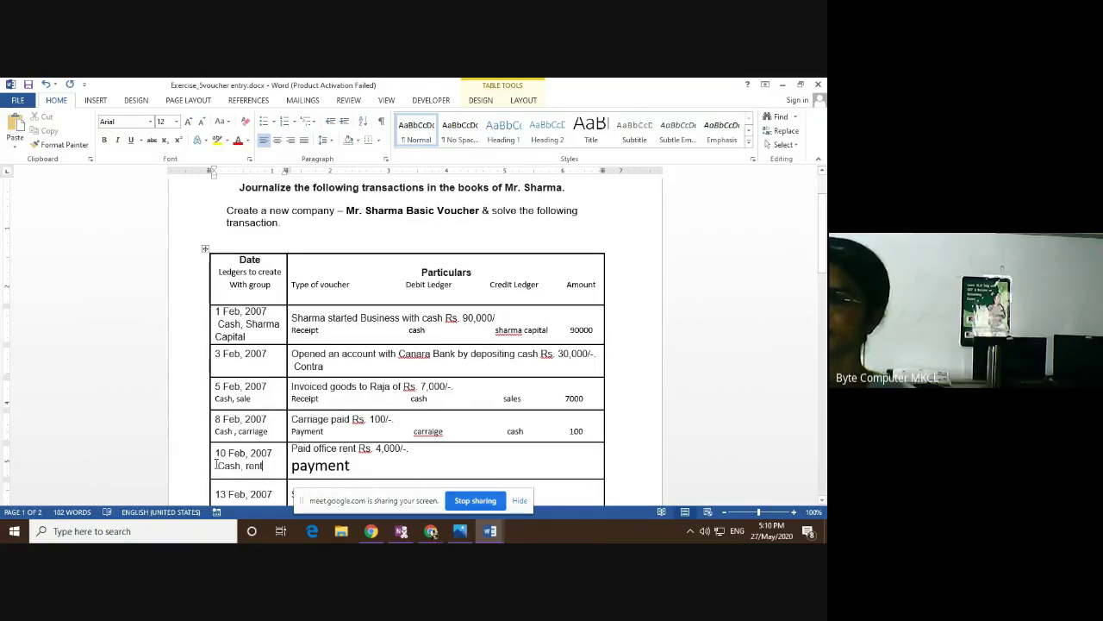
pyautogui.moveTo(217, 465); pyautogui.dragTo(263, 465)
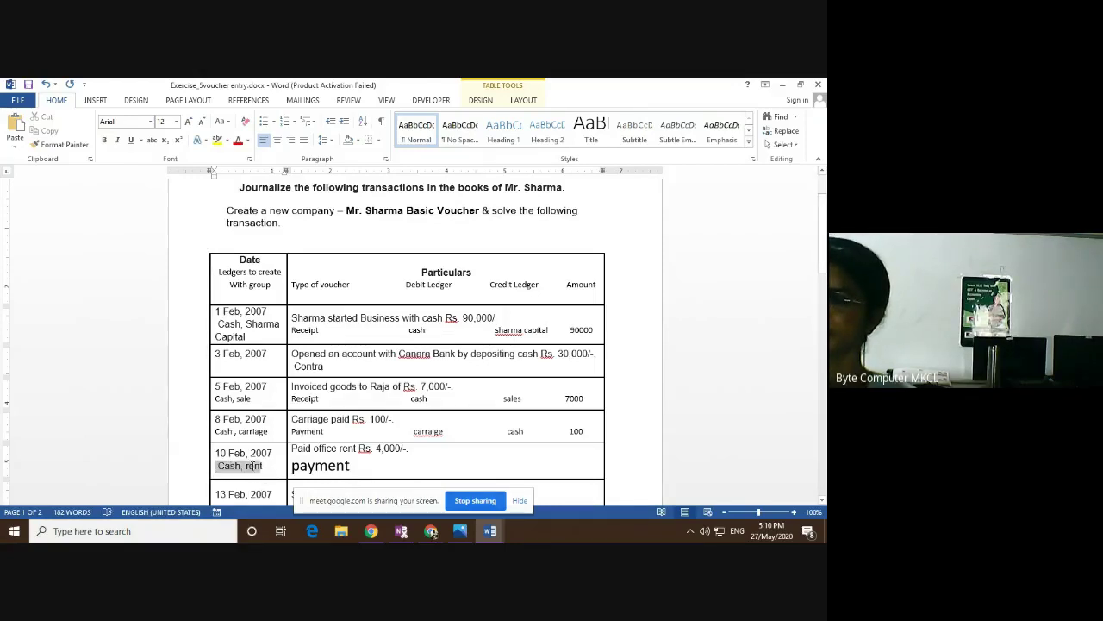
pyautogui.click(176, 122)
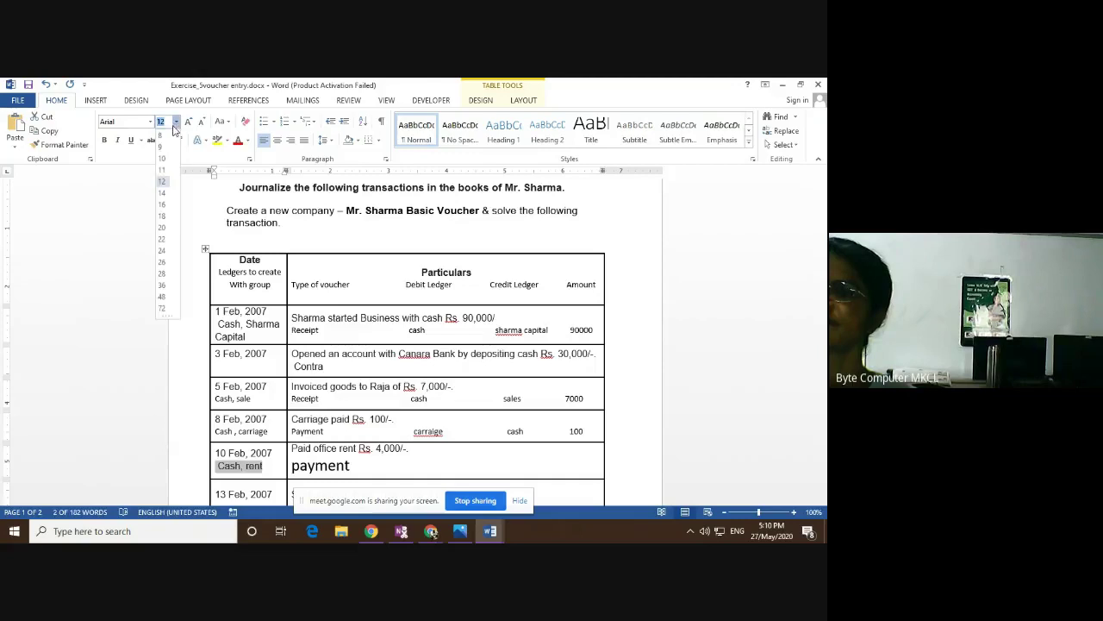
pyautogui.click(164, 207)
# Enter "cash" as the credit ledger of the 10 Feb office rent transaction.
pyautogui.click(422, 469)
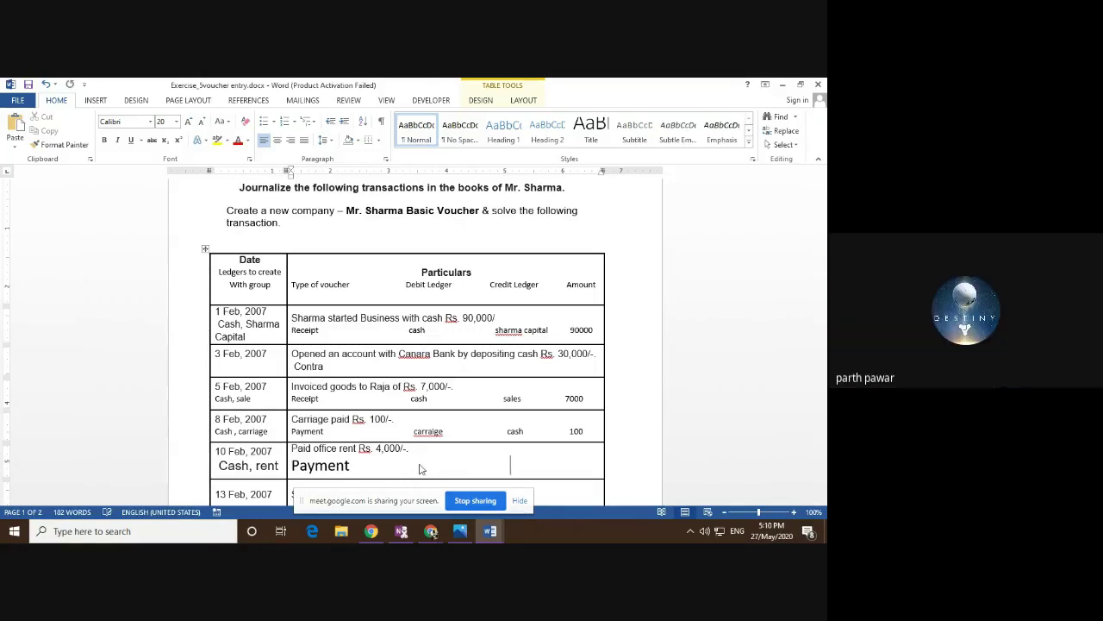
pyautogui.write('cash')
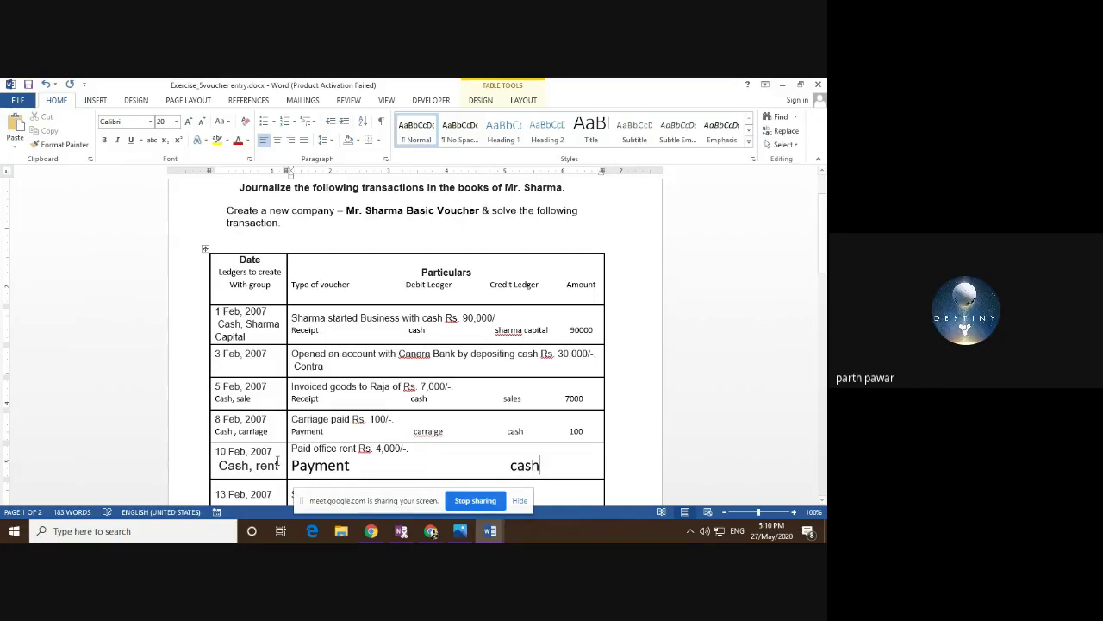
# Enter "rent" as the debit ledger of the 10 Feb office rent transaction, under the Debit Ledger heading.
pyautogui.moveTo(389, 466); pyautogui.dragTo(393, 467)
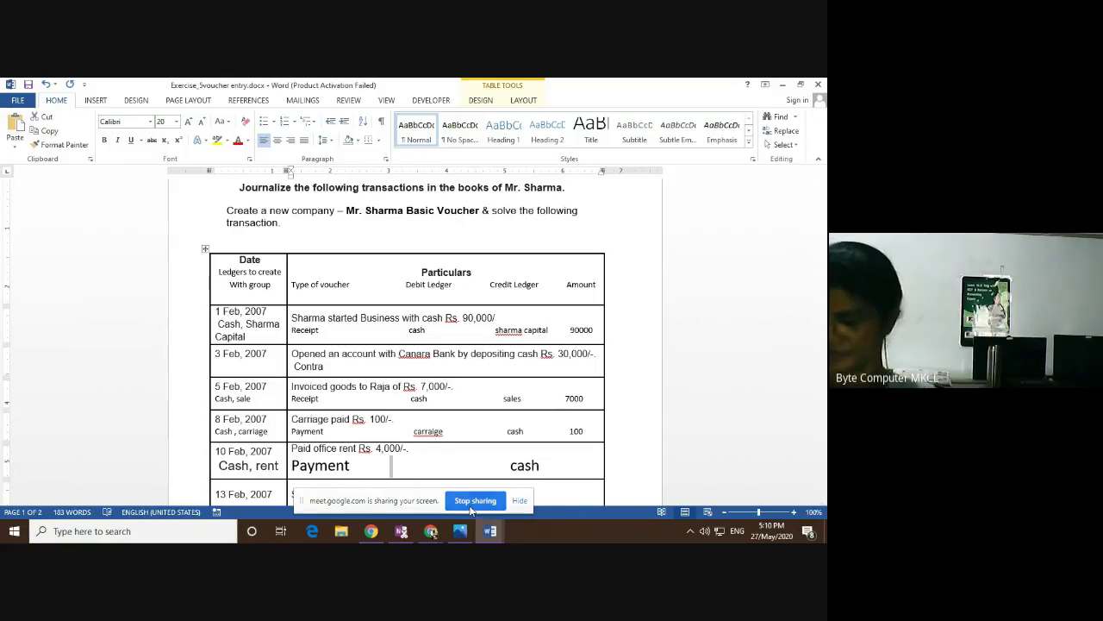
pyautogui.press('Right')
pyautogui.press('Right')
pyautogui.press('Right')
pyautogui.press('Right')
pyautogui.press('Right')
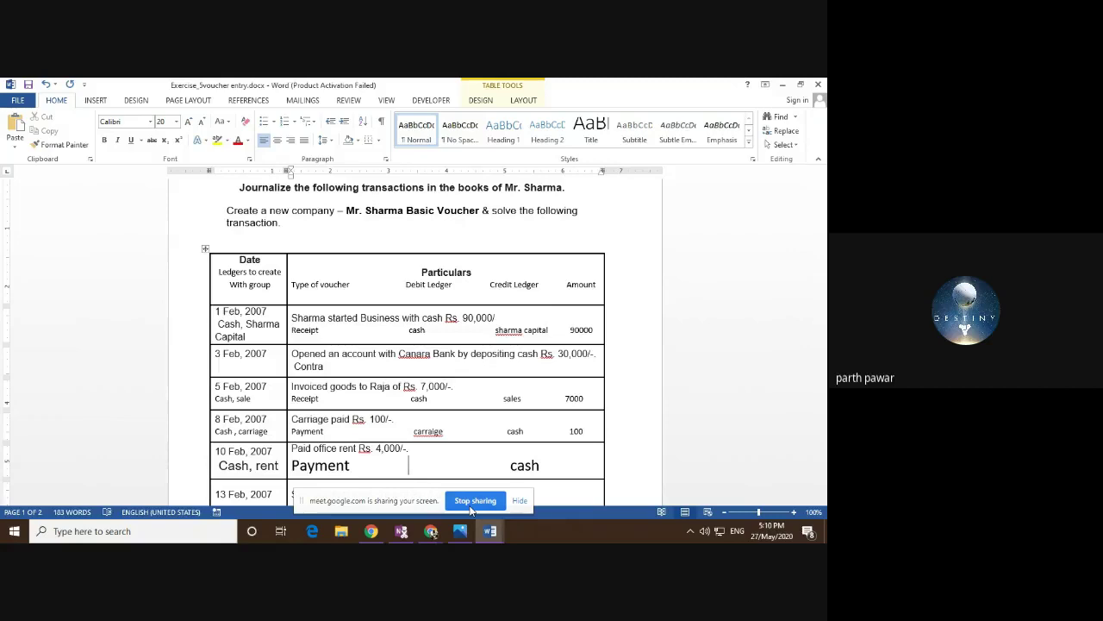
pyautogui.write('rent')
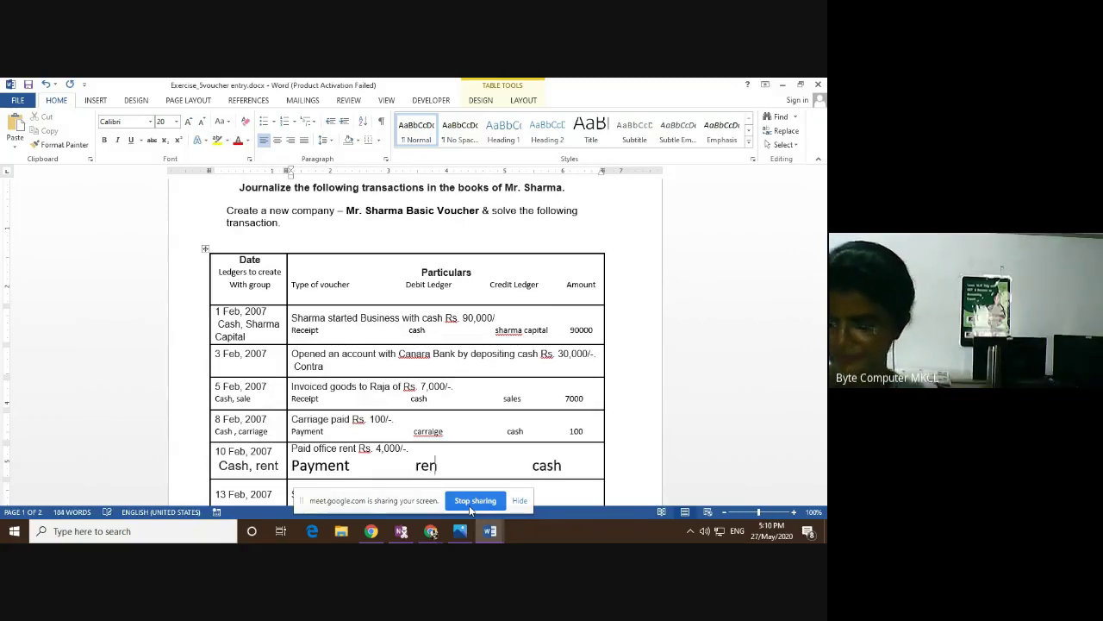
# Remove the surplus spaces between "rent" and "cash" in the 10 Feb row to realign "cash" with the Credit Ledger heading.
pyautogui.press('Delete')
pyautogui.press('Delete')
pyautogui.press('Delete')
pyautogui.press('Delete')
pyautogui.press('Delete')
pyautogui.press('Delete')
pyautogui.press('Delete')
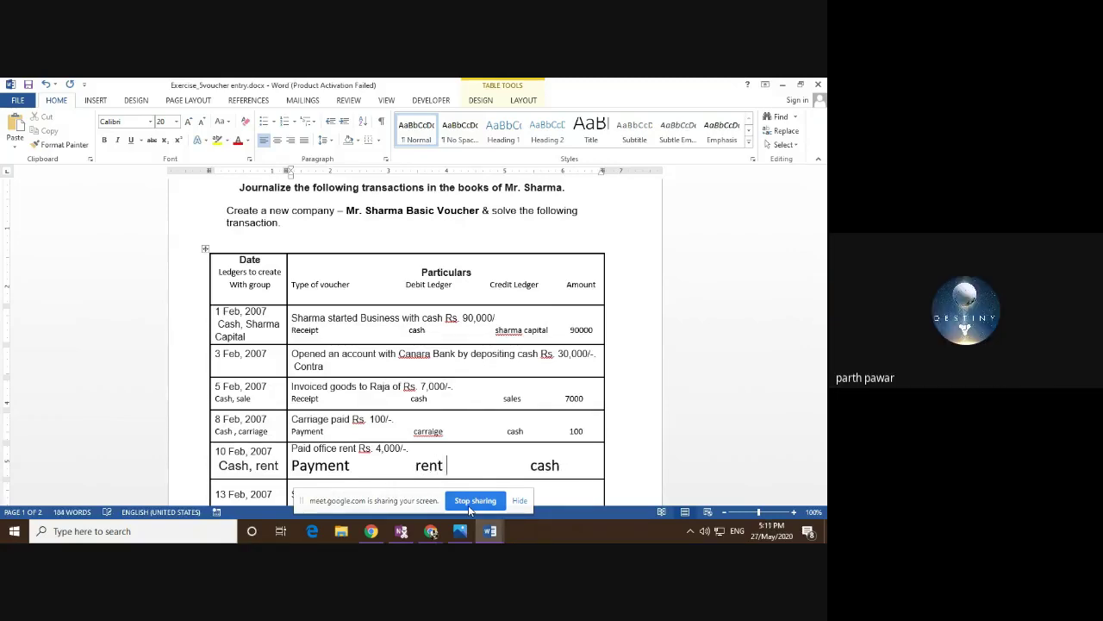
pyautogui.press('Delete')
pyautogui.press('Delete')
pyautogui.click(552, 462)
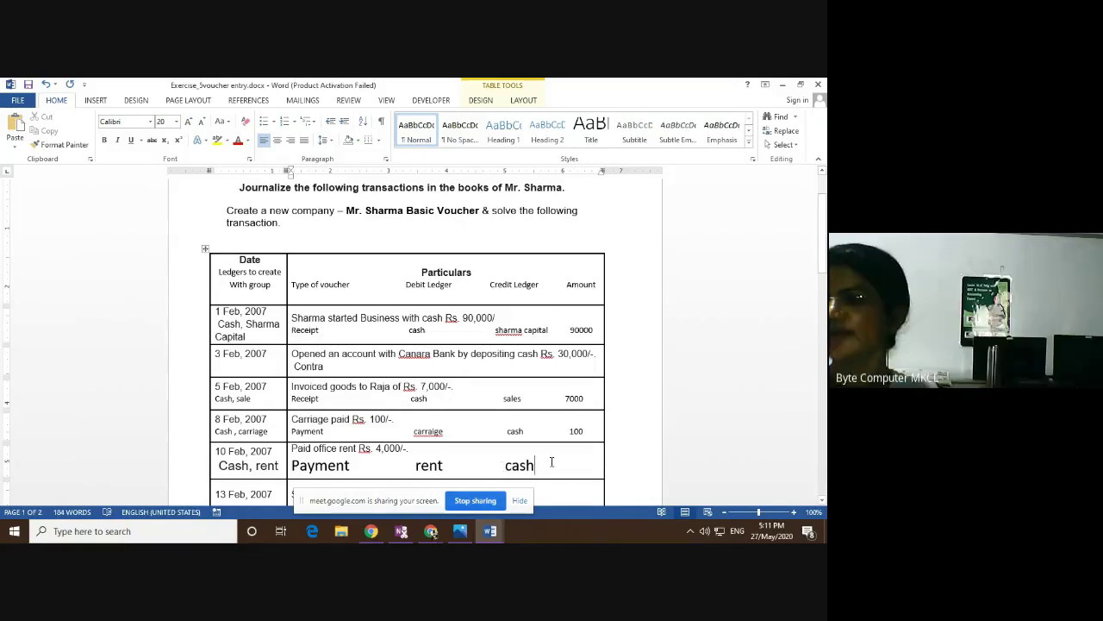
# Check the debit and credit rule for expenses in the online PROFORMA OF TRADING document, and return to the voucher entry exercise.
pyautogui.click(490, 531)
pyautogui.click(457, 496)
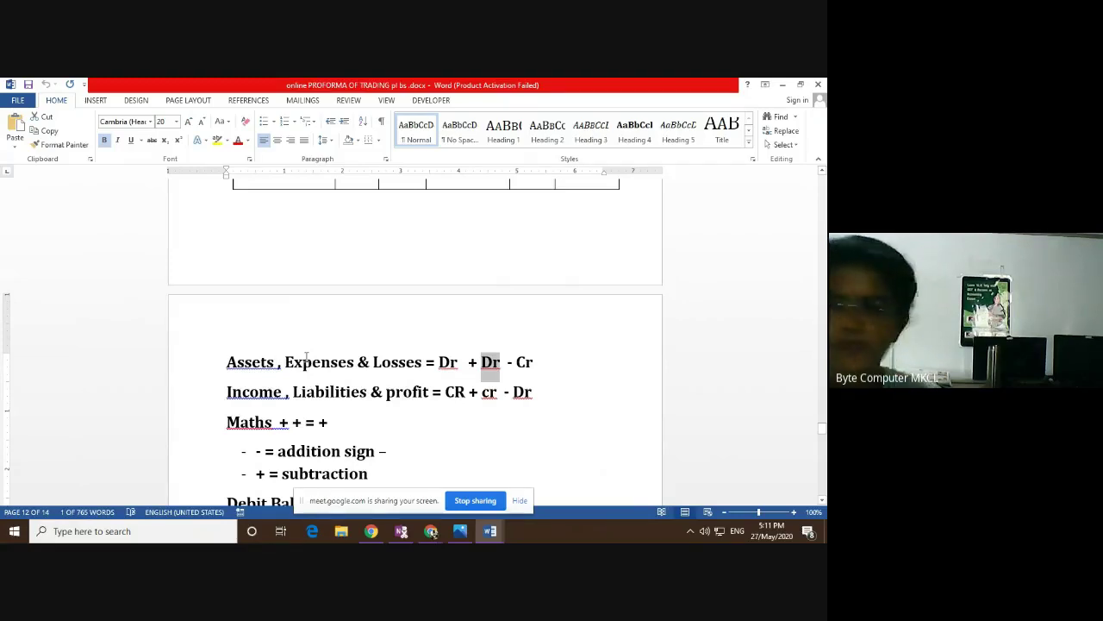
pyautogui.click(301, 362)
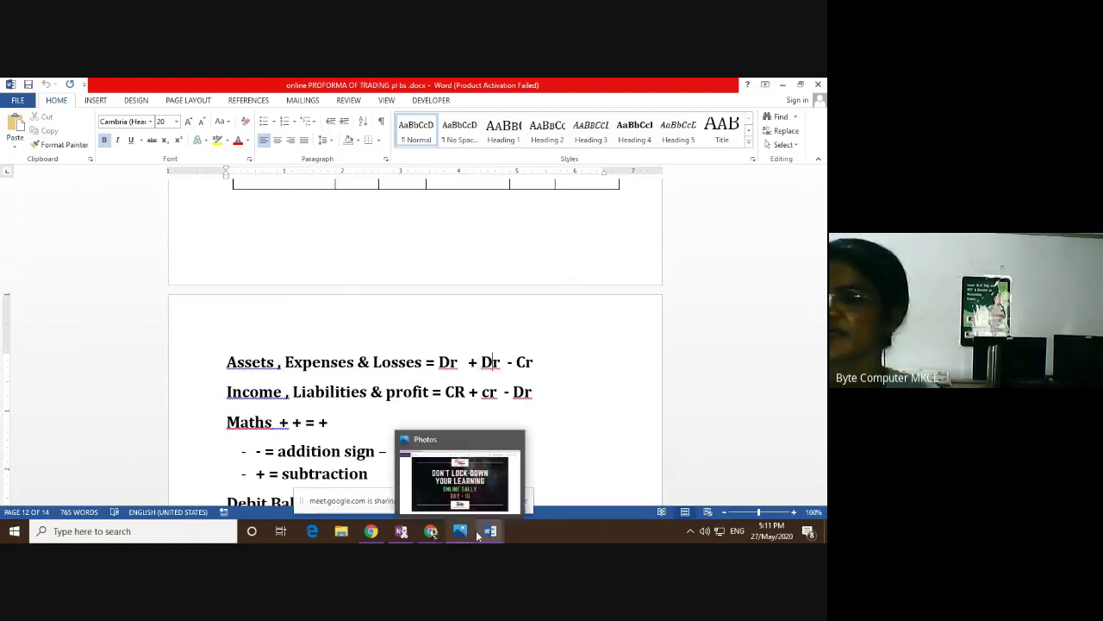
pyautogui.moveTo(489, 527)
pyautogui.click(515, 493)
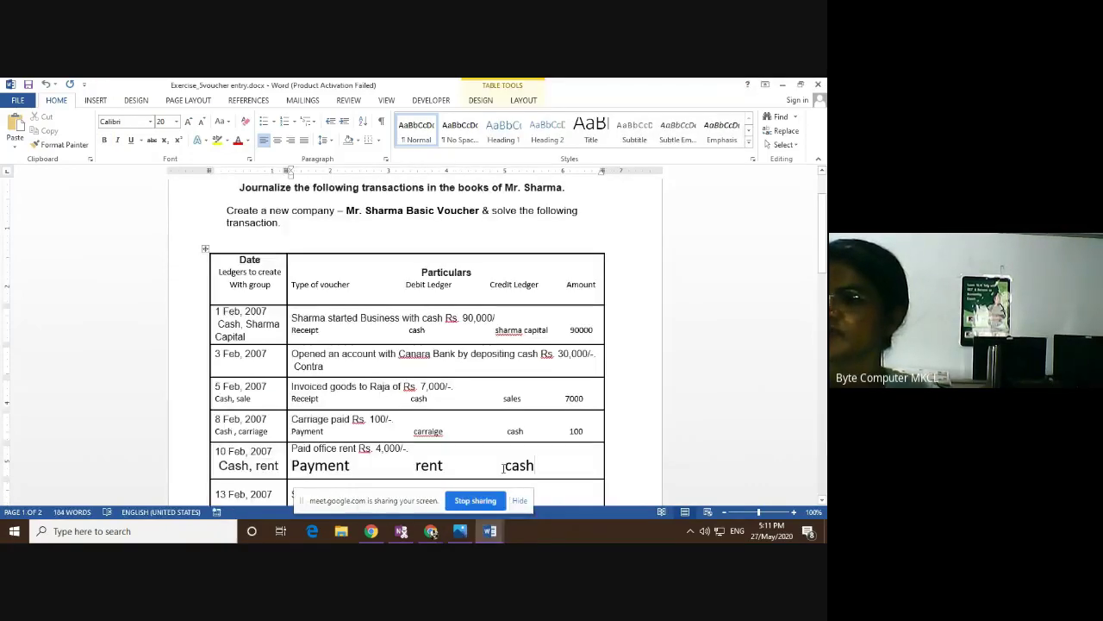
# Enter 4000 as the amount of the 10 Feb office rent transaction.
pyautogui.click(564, 467)
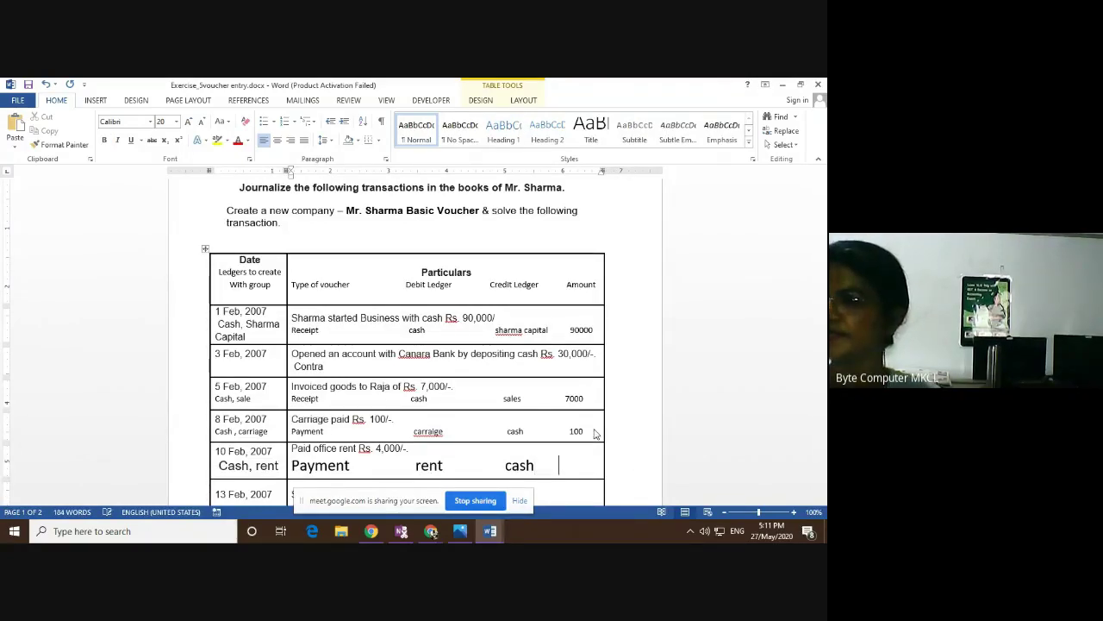
pyautogui.press('BackSpace')
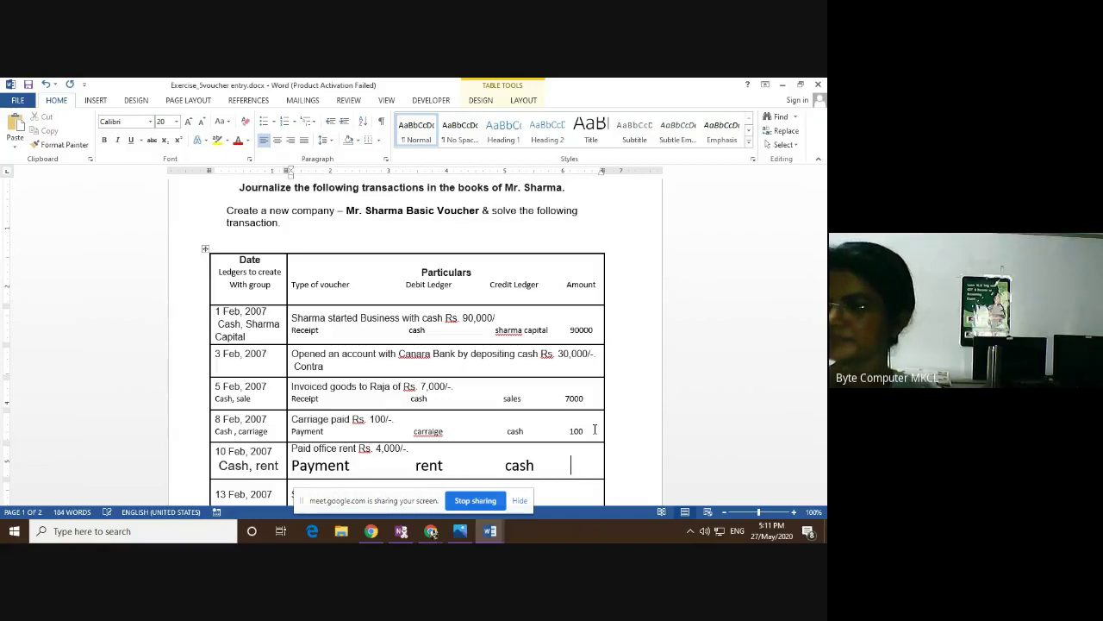
pyautogui.press('BackSpace')
pyautogui.press('BackSpace')
pyautogui.write('4000')
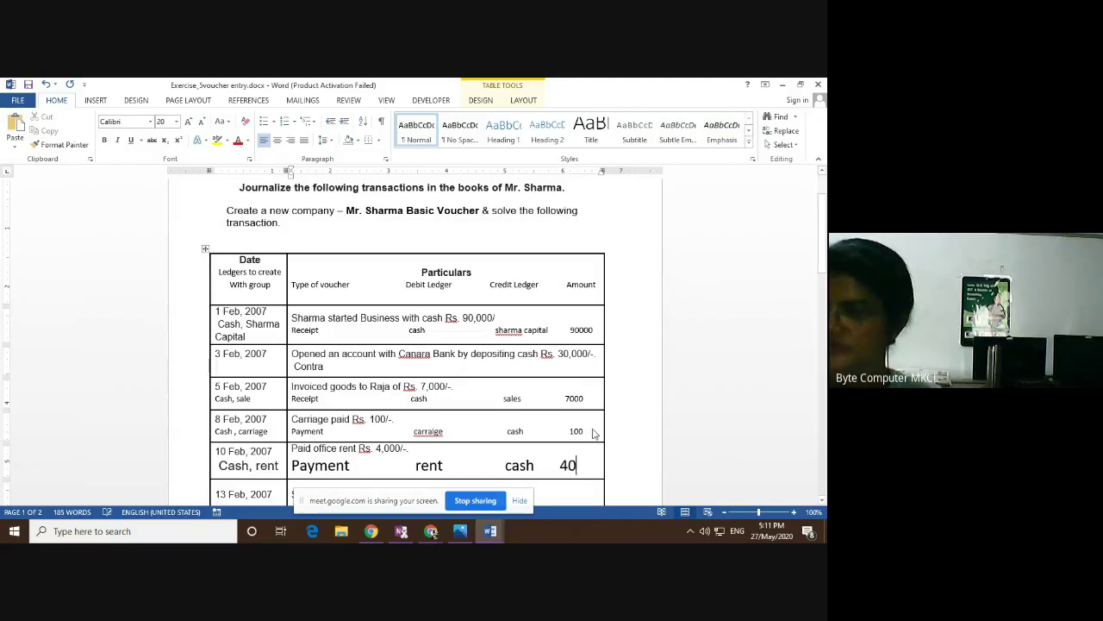
# Add a blank line below the 13 Feb goods sale description and another below its date.
pyautogui.click(823, 502)
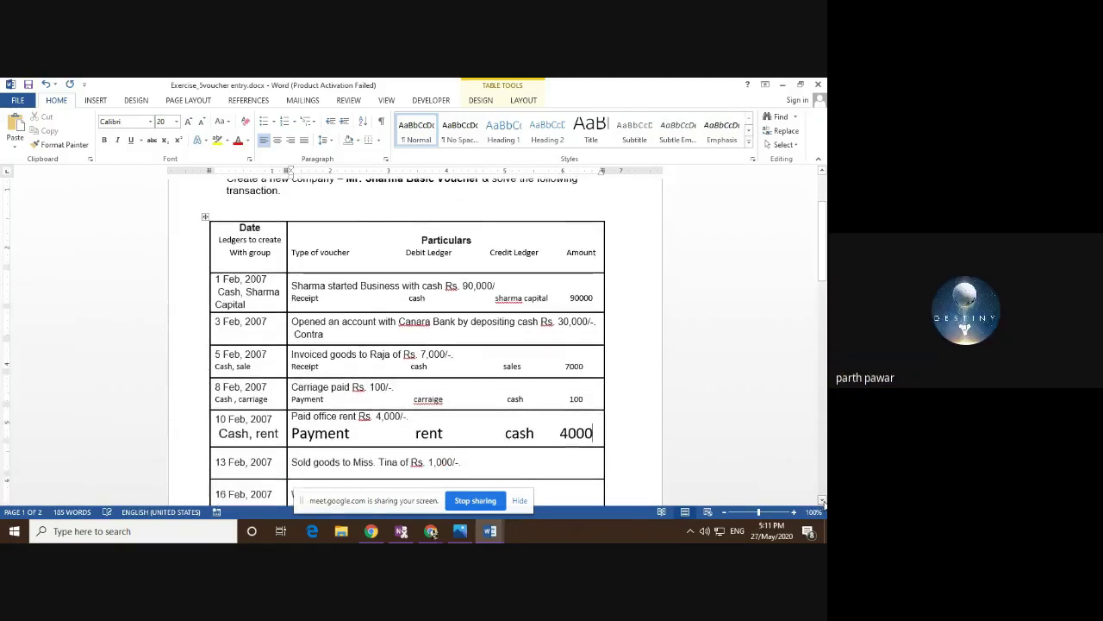
pyautogui.click(823, 503)
pyautogui.click(823, 502)
pyautogui.click(475, 415)
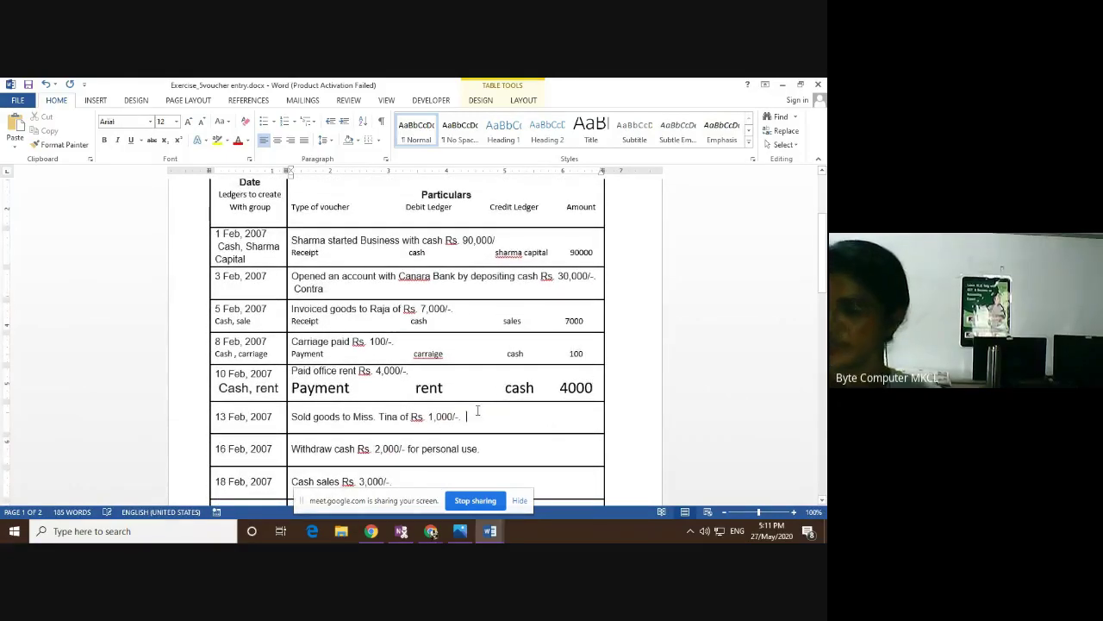
pyautogui.press('Return')
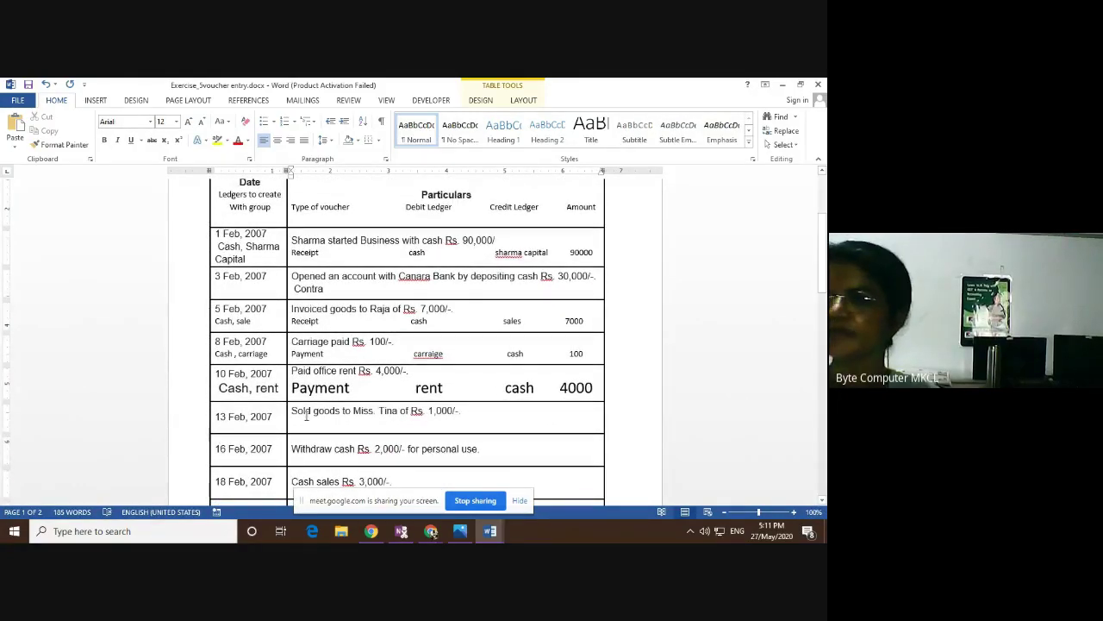
pyautogui.click(278, 419)
pyautogui.press('Return')
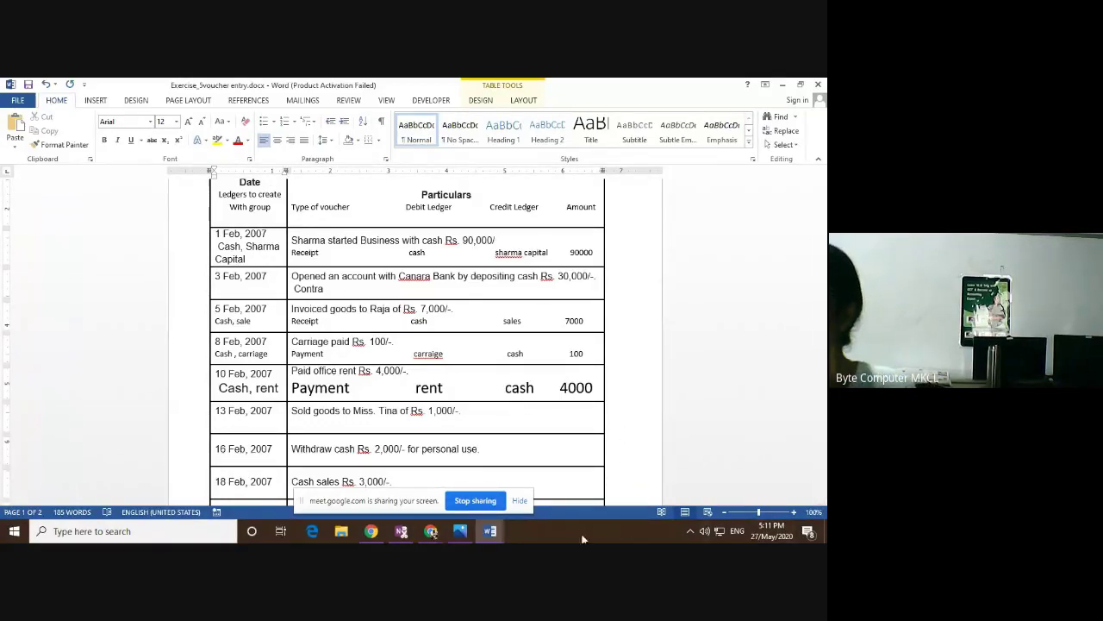
pyautogui.moveTo(463, 535)
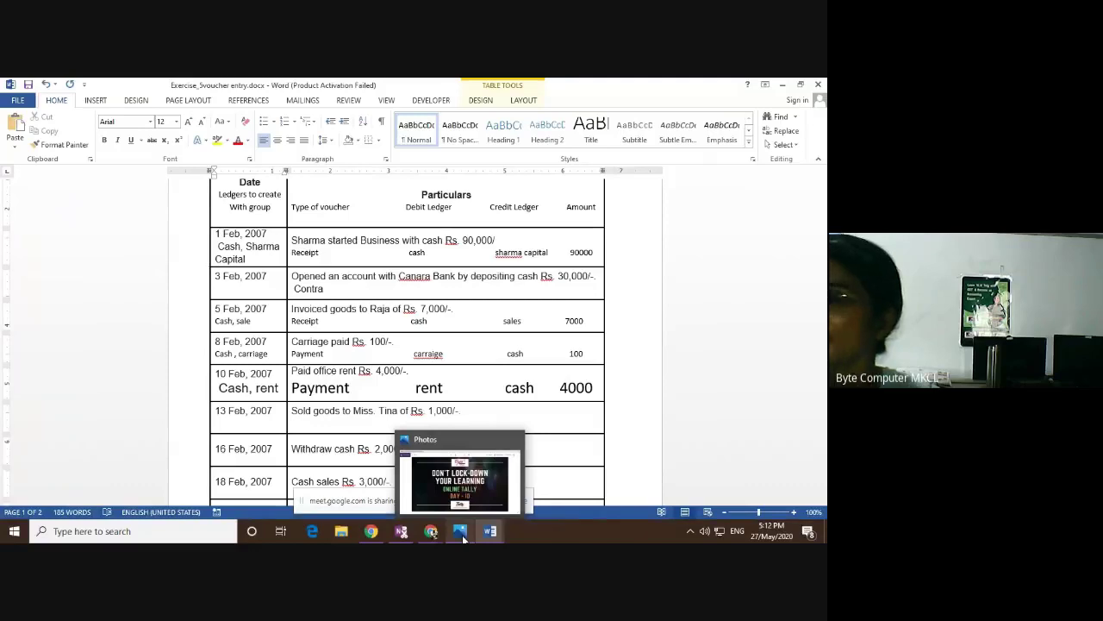
pyautogui.moveTo(456, 489)
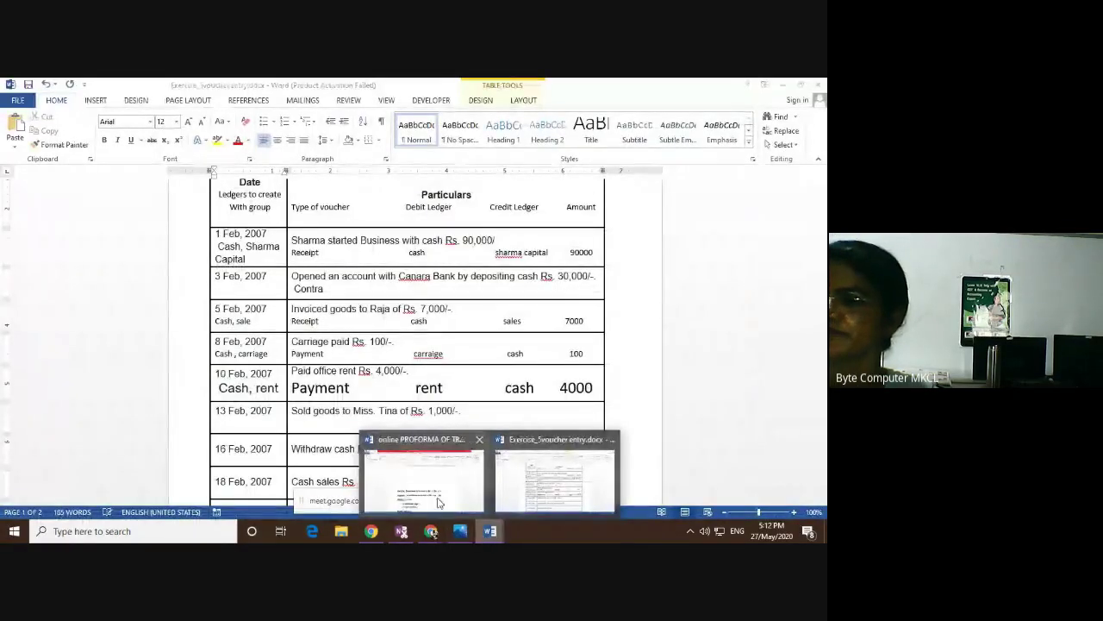
pyautogui.click(462, 481)
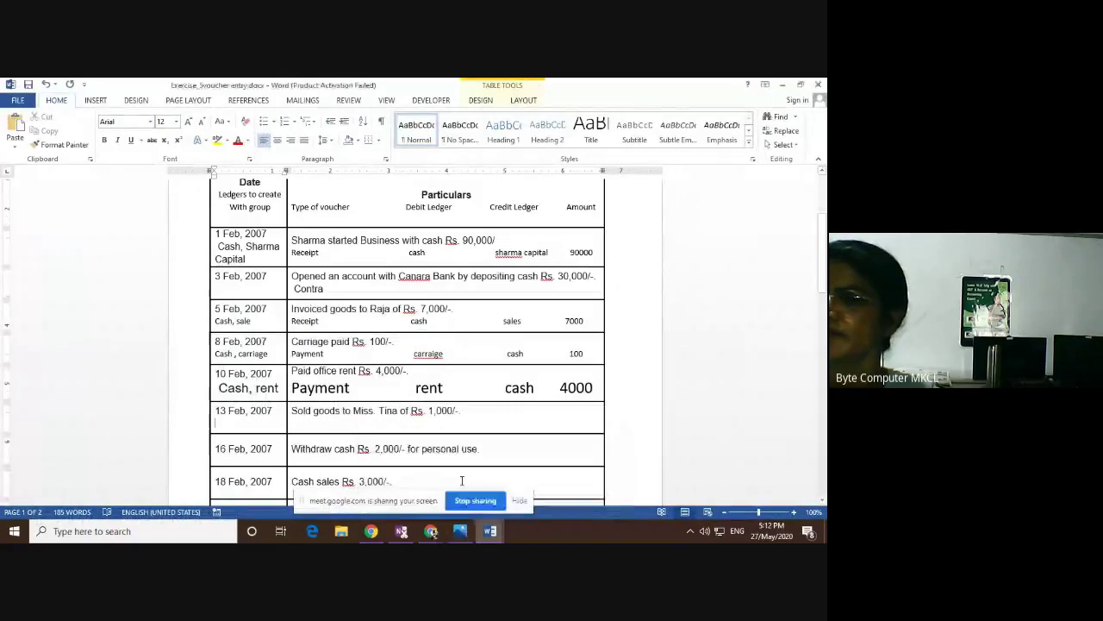
# Enter "receipt" as the voucher type of the 13 Feb goods sale and set its font size to 14.
pyautogui.click(291, 424)
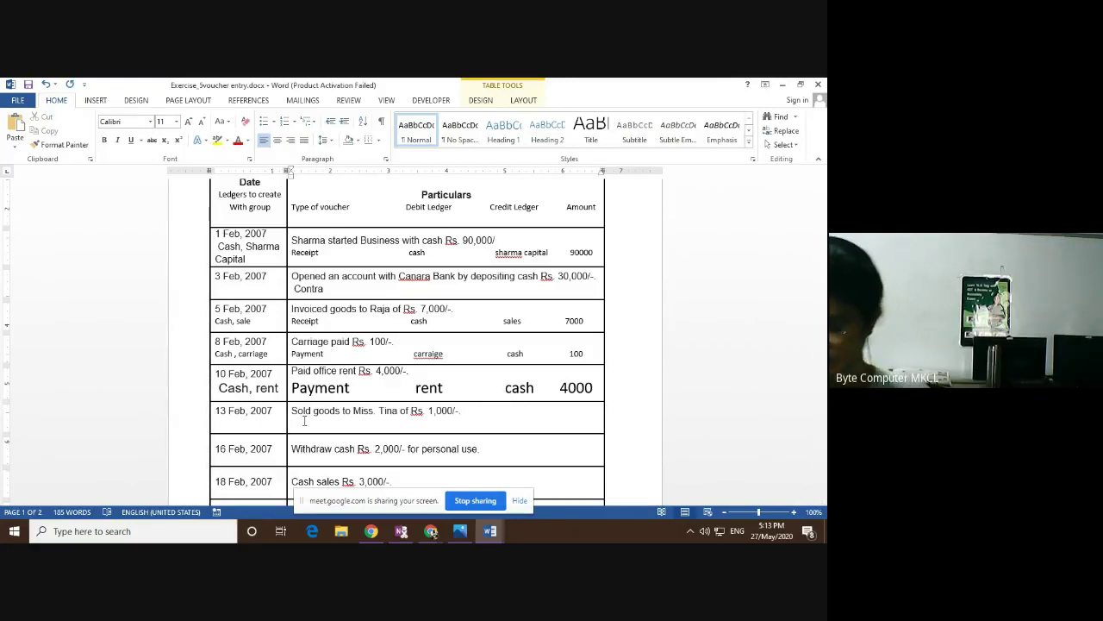
pyautogui.write('receipt')
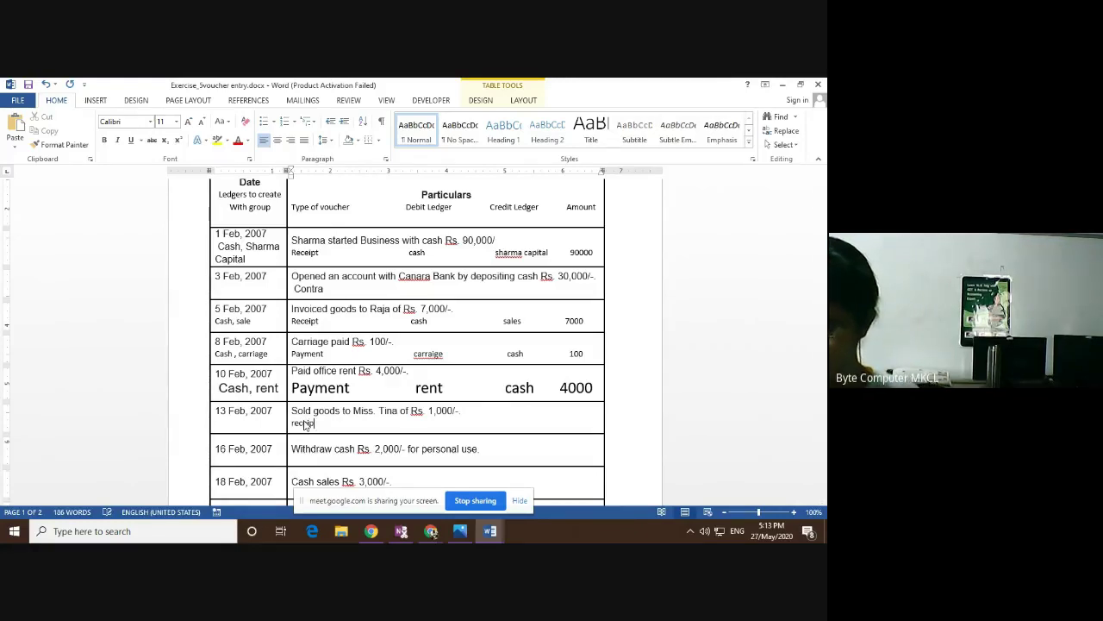
pyautogui.write('t')
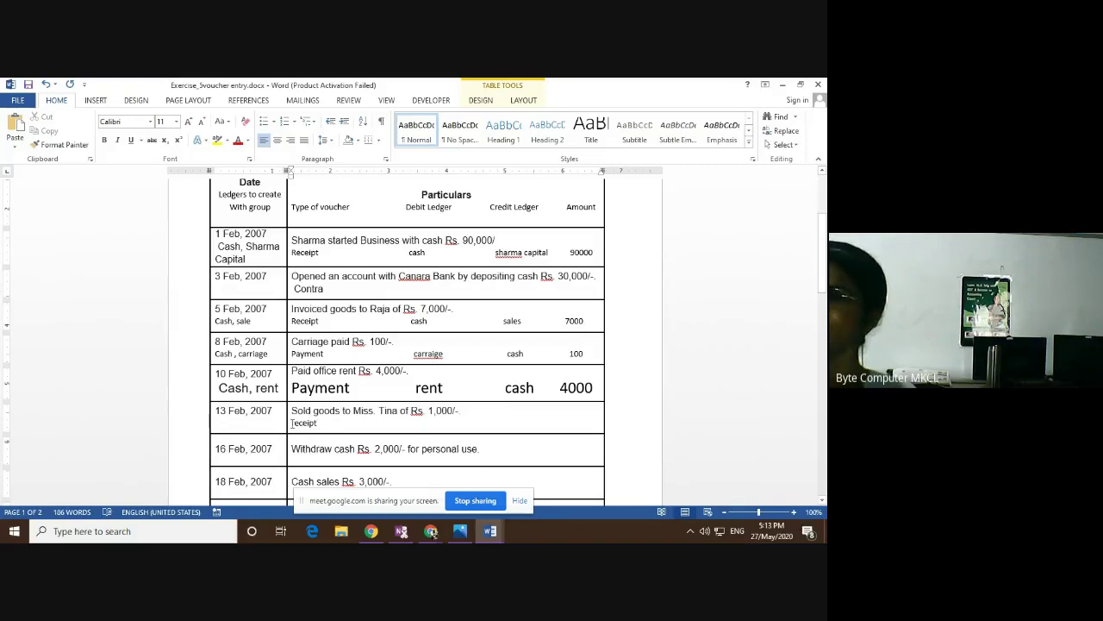
pyautogui.tripleClick(304, 424)
pyautogui.click(324, 422)
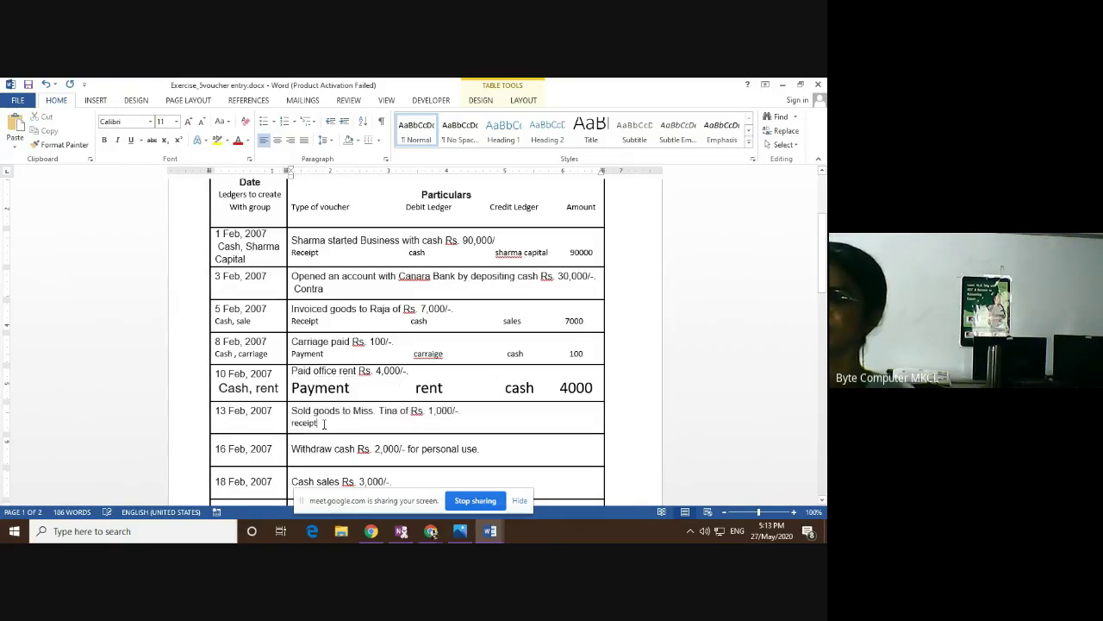
pyautogui.moveTo(321, 422); pyautogui.dragTo(290, 422)
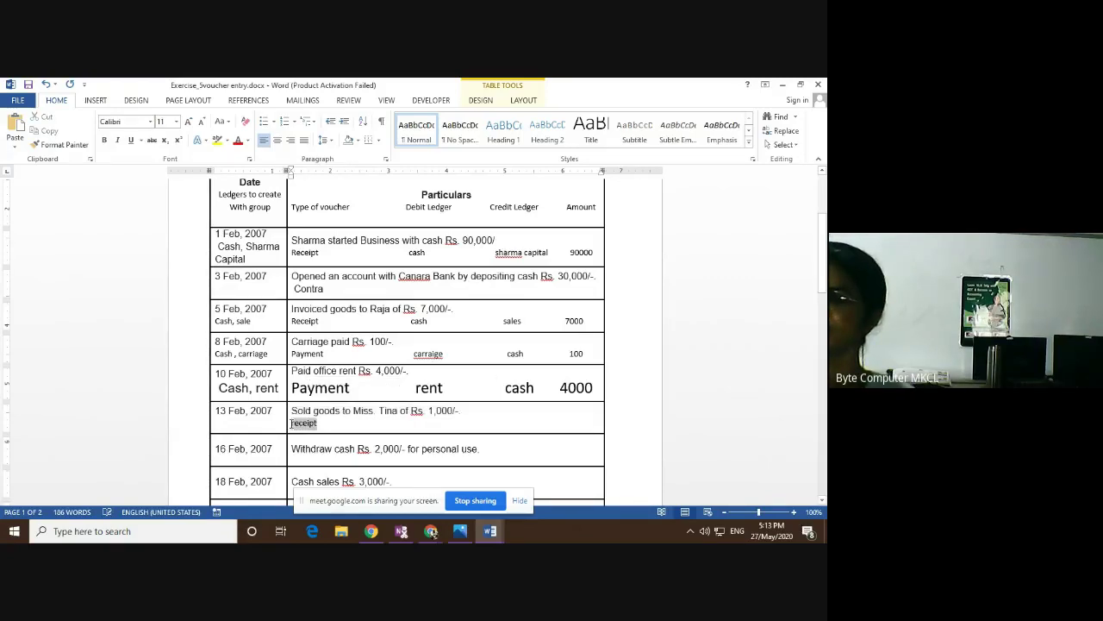
pyautogui.click(175, 121)
pyautogui.click(161, 193)
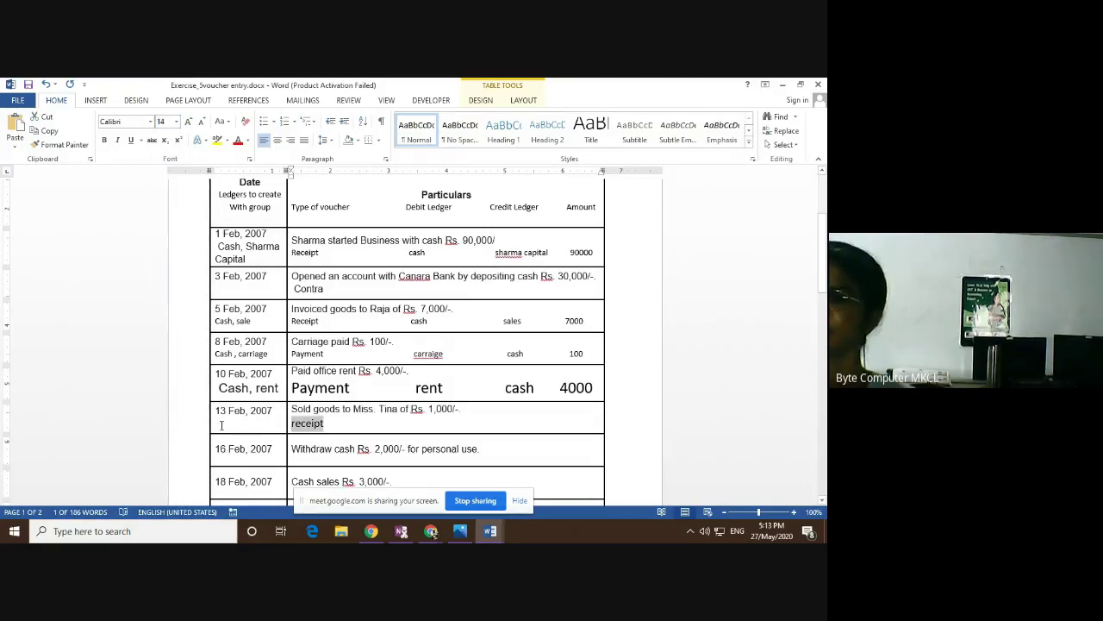
# Enter "Cash, sale" as the ledgers to create under the 13 Feb date and "cash" as that sale's debit ledger.
pyautogui.click(268, 428)
pyautogui.write('Cash,')
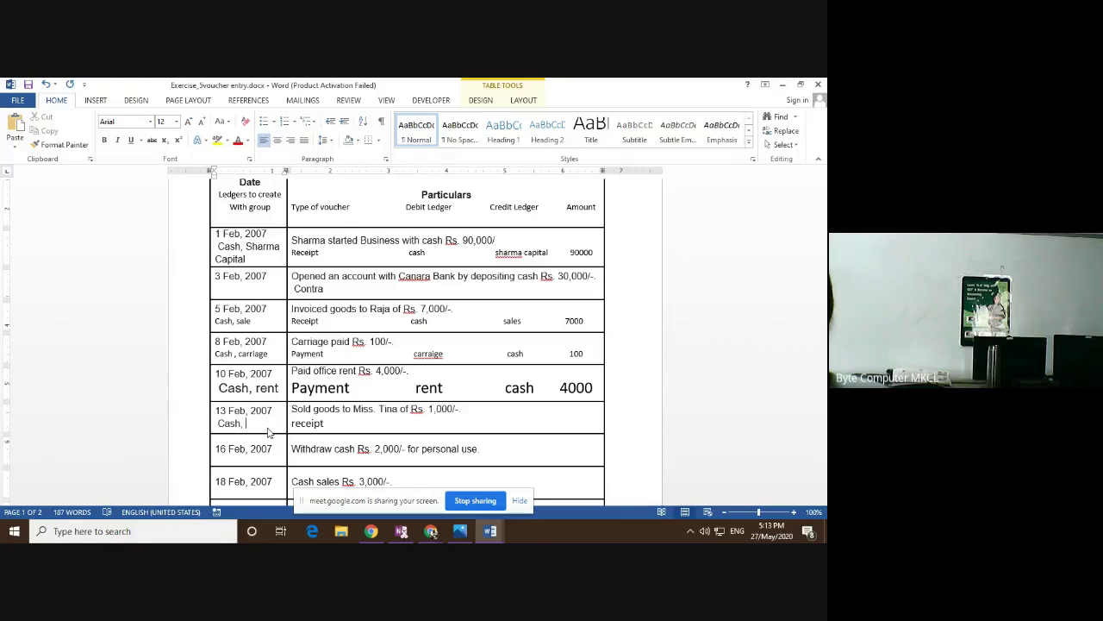
pyautogui.write('sale')
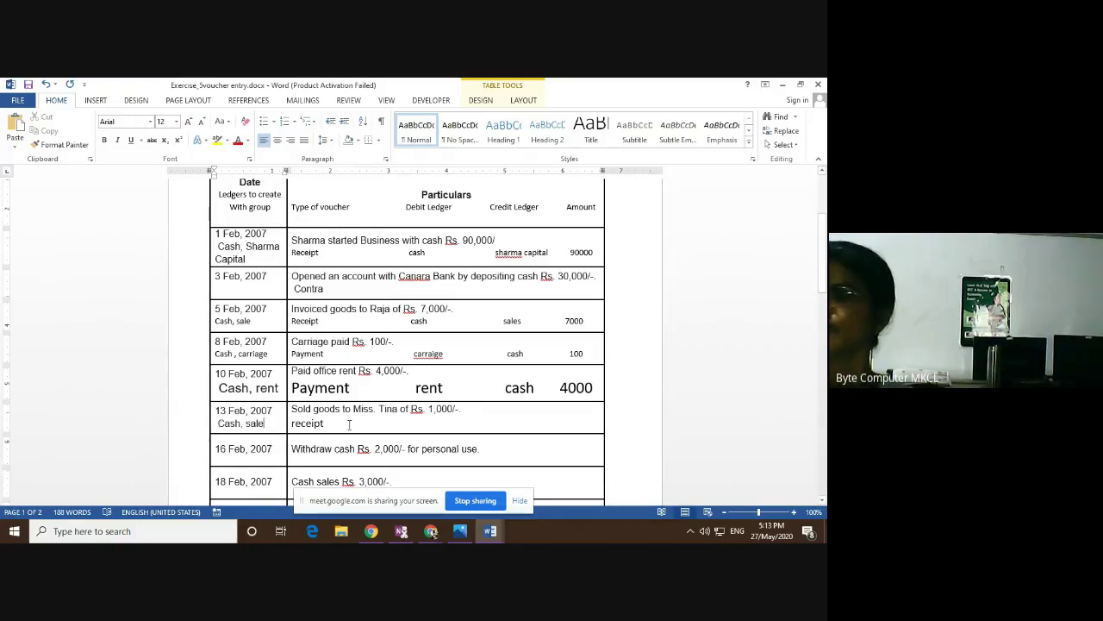
pyautogui.click(545, 433)
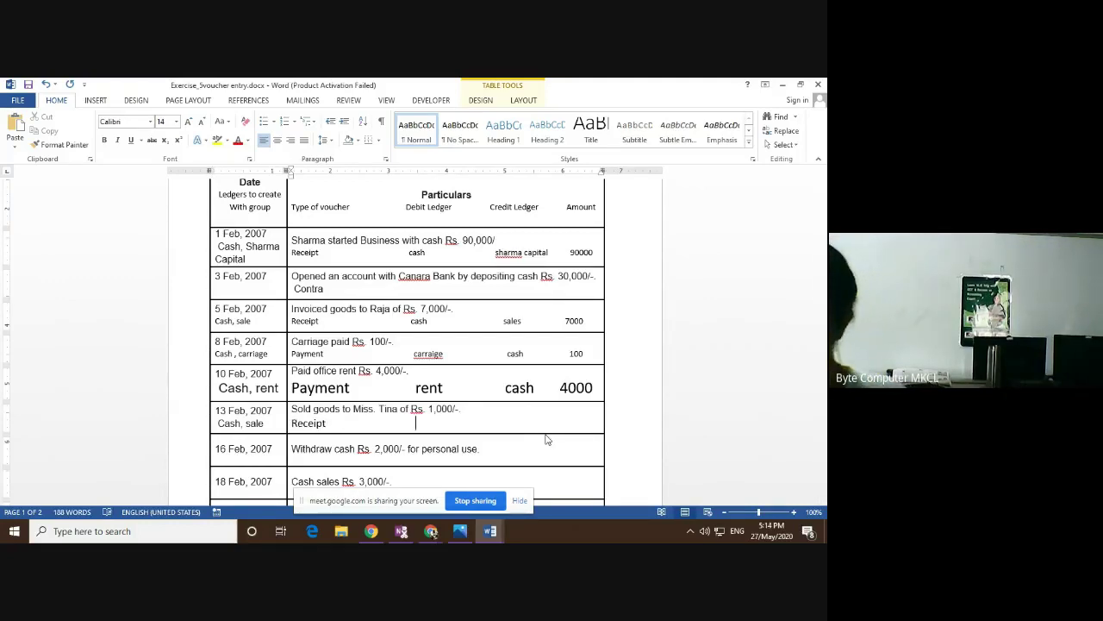
pyautogui.write('cash')
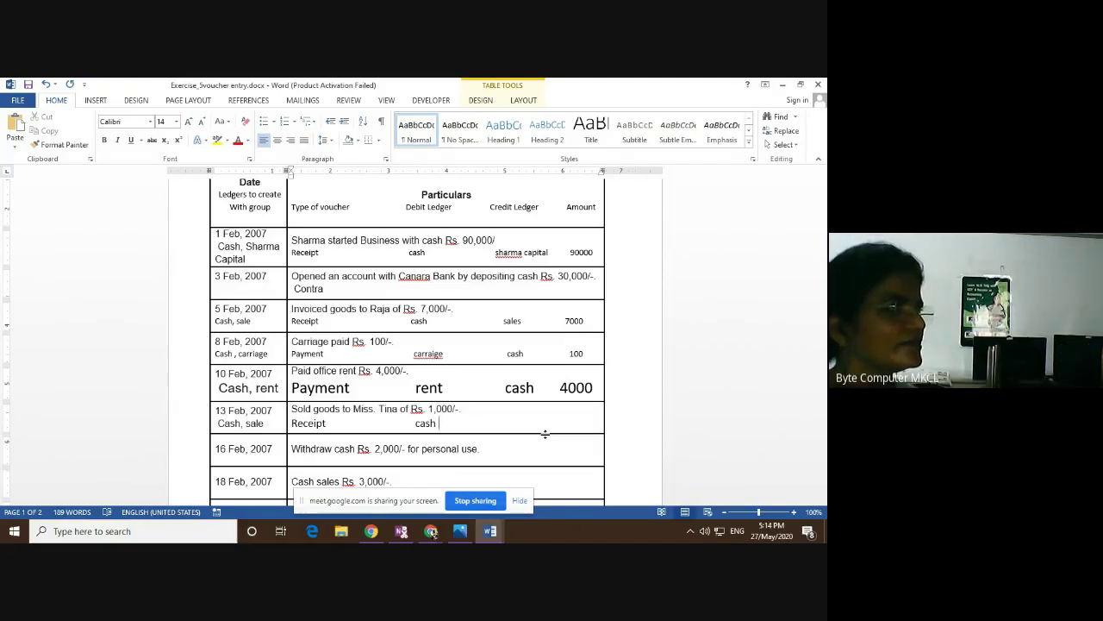
# Examine the debit rule for assets in the online PROFORMA OF TRADING document, and return to the 13 Feb row of the voucher entry exercise.
pyautogui.click(476, 530)
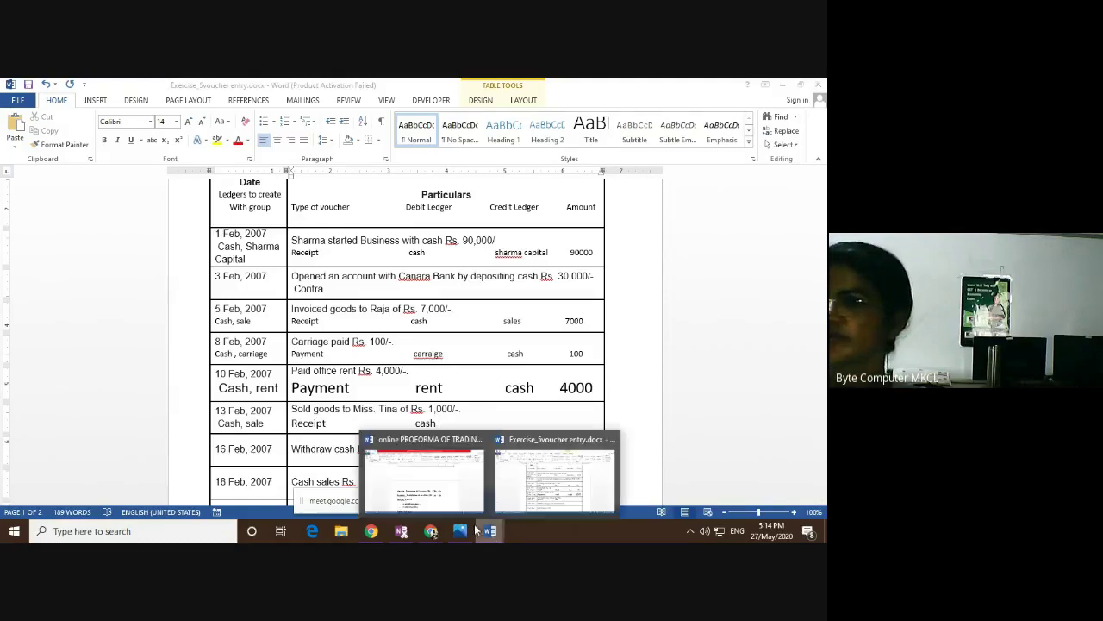
pyautogui.click(451, 492)
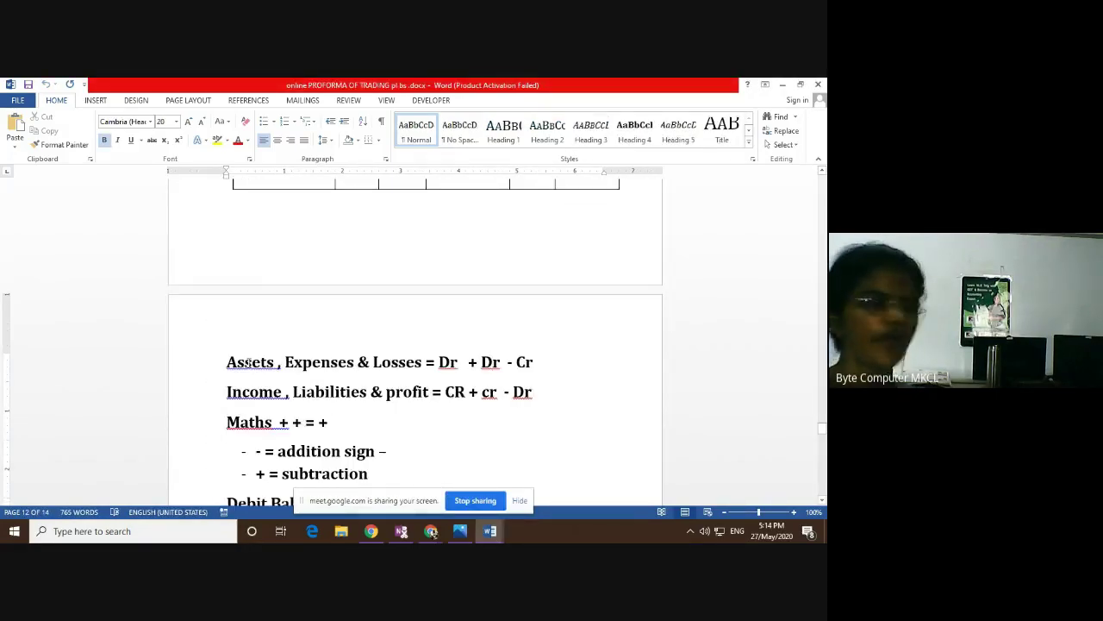
pyautogui.moveTo(438, 362); pyautogui.dragTo(481, 366)
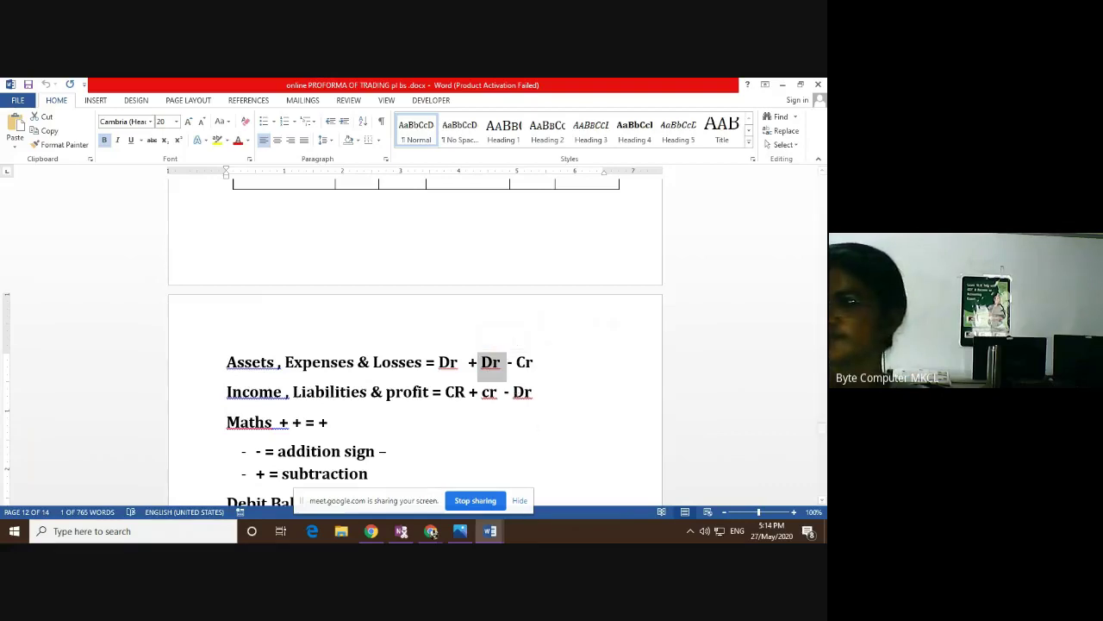
pyautogui.click(488, 533)
pyautogui.click(435, 500)
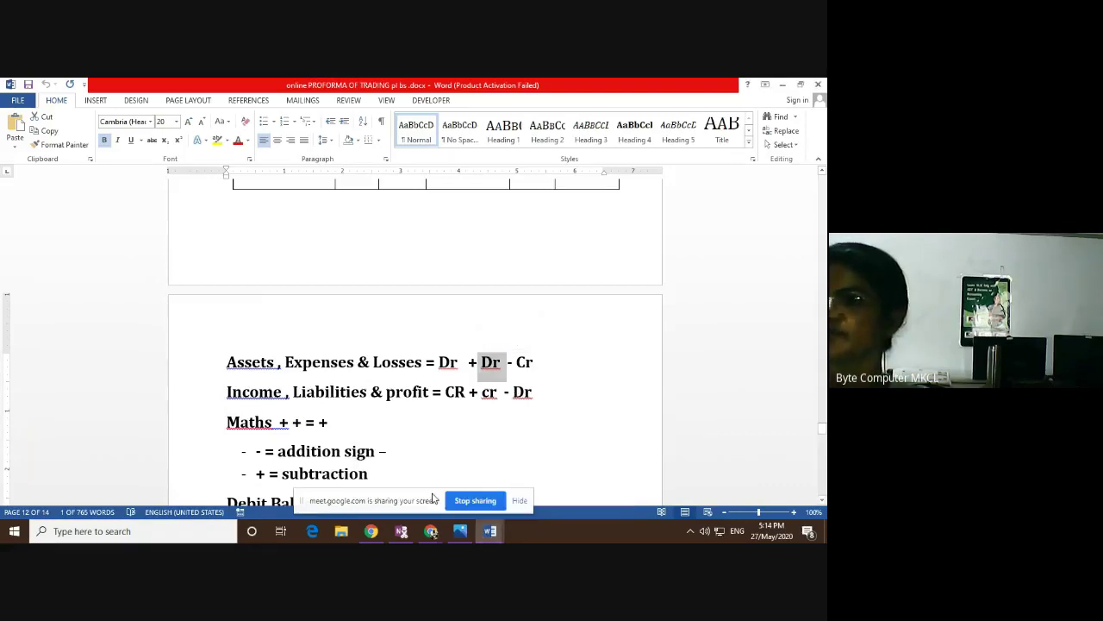
pyautogui.click(490, 531)
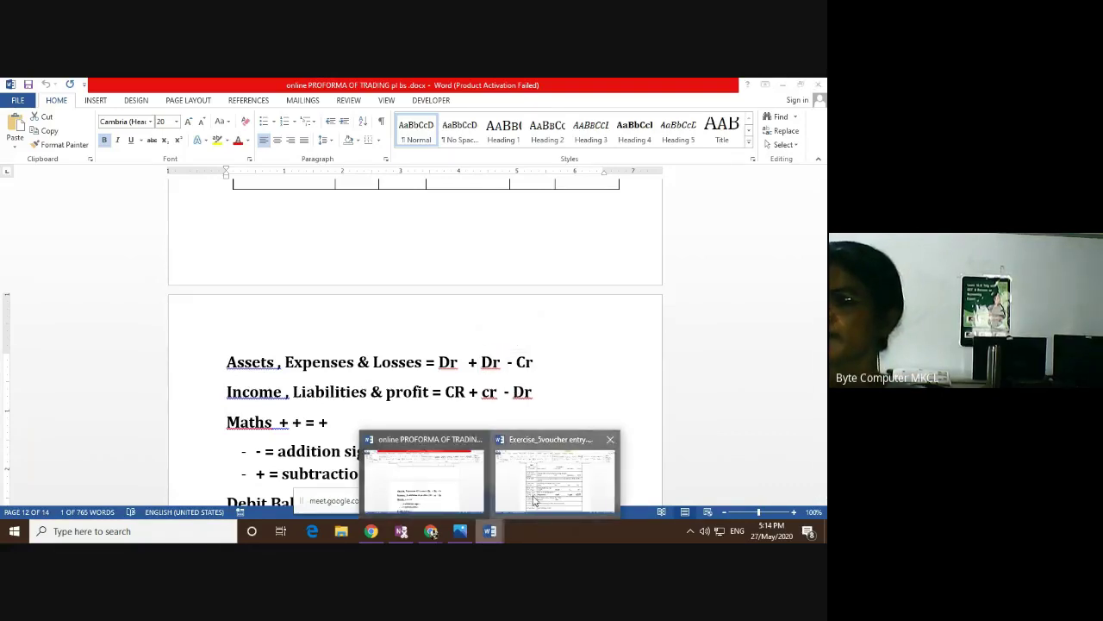
pyautogui.click(554, 474)
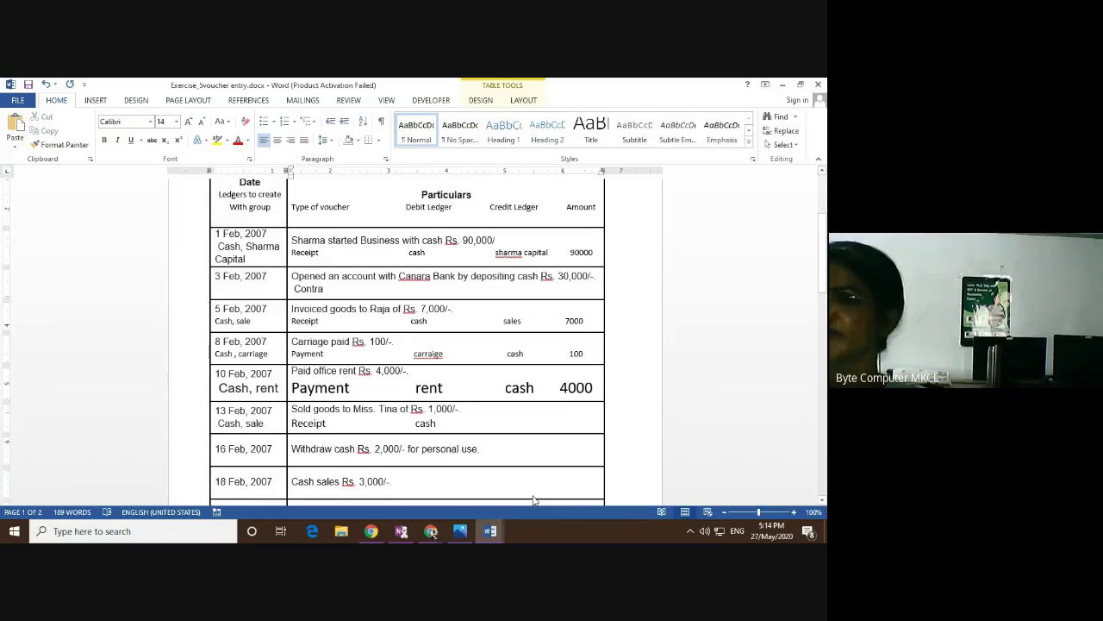
pyautogui.click(458, 421)
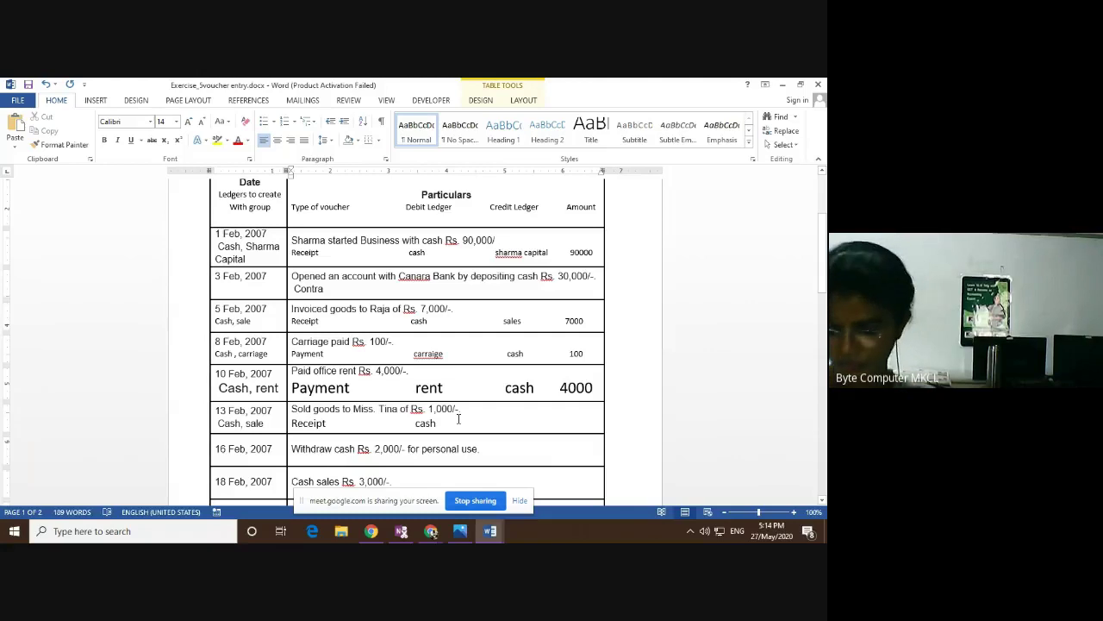
# Enter "sale" as the credit ledger of the 13 Feb goods sale.
pyautogui.write('sale')
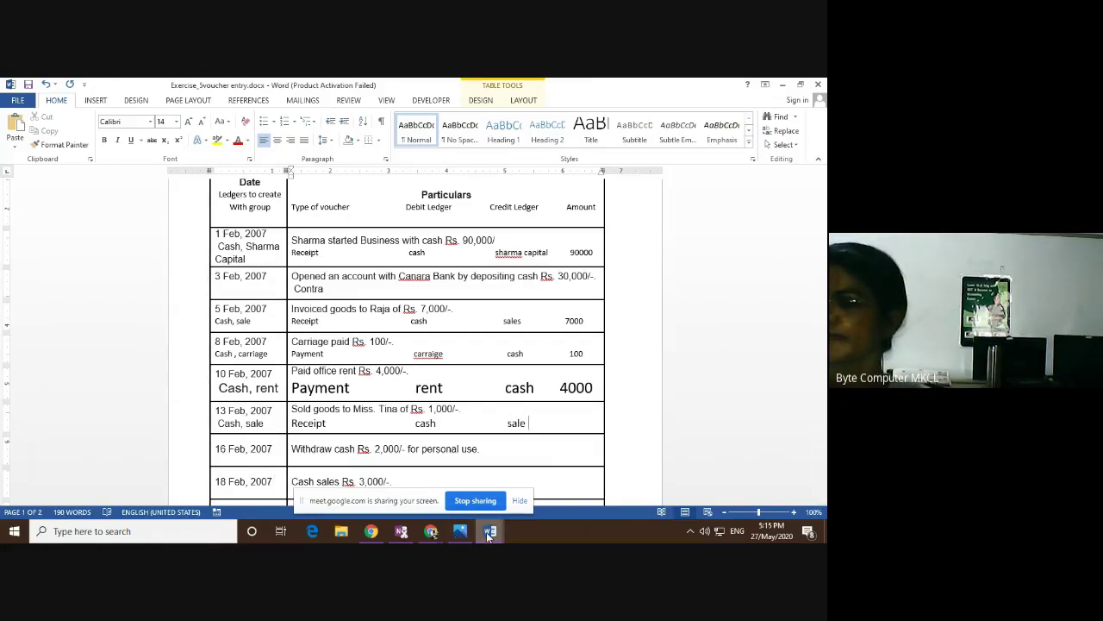
# Examine the debit and credit rules for assets, expenses, income and liabilities in the online PROFORMA OF TRADING document.
pyautogui.moveTo(489, 532)
pyautogui.click(459, 506)
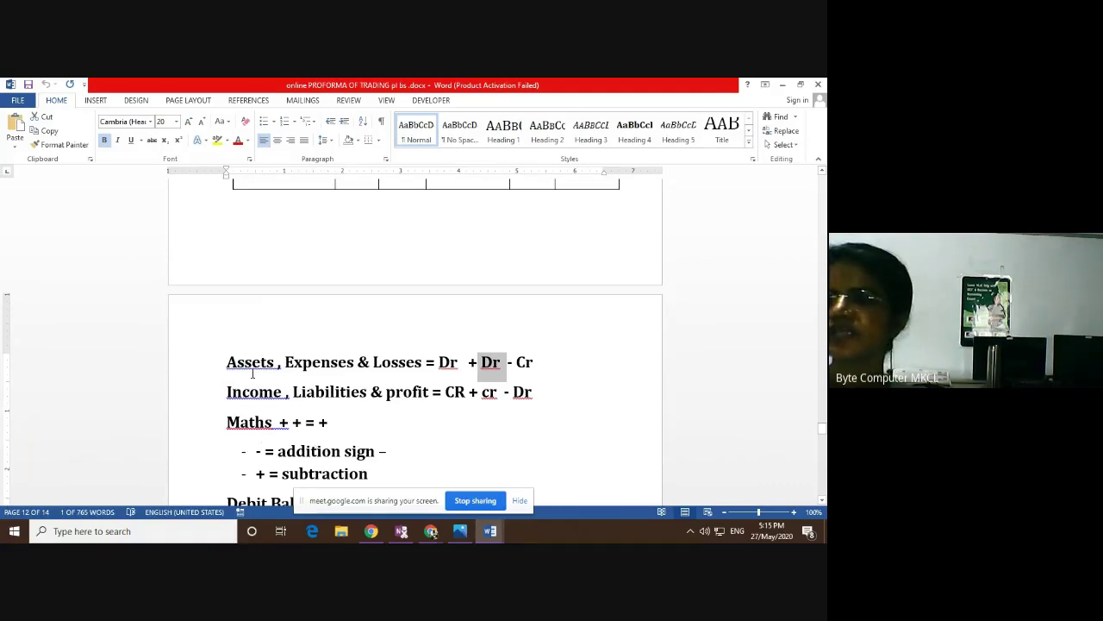
pyautogui.moveTo(247, 365); pyautogui.dragTo(252, 366)
pyautogui.click(312, 364)
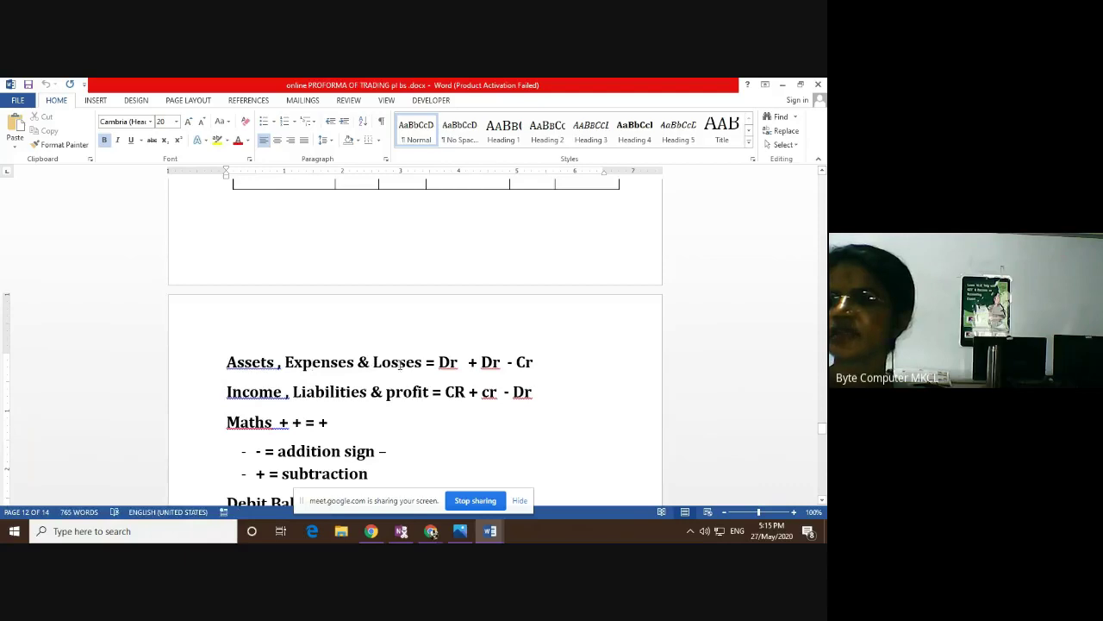
pyautogui.click(399, 365)
pyautogui.click(403, 391)
pyautogui.click(316, 389)
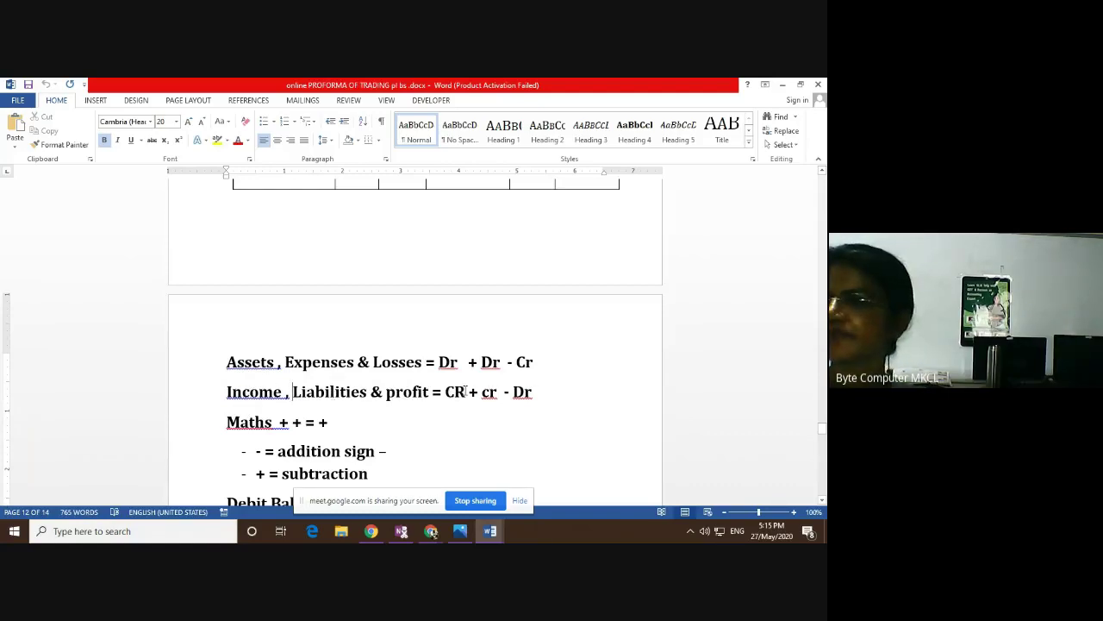
pyautogui.moveTo(466, 391); pyautogui.dragTo(446, 394)
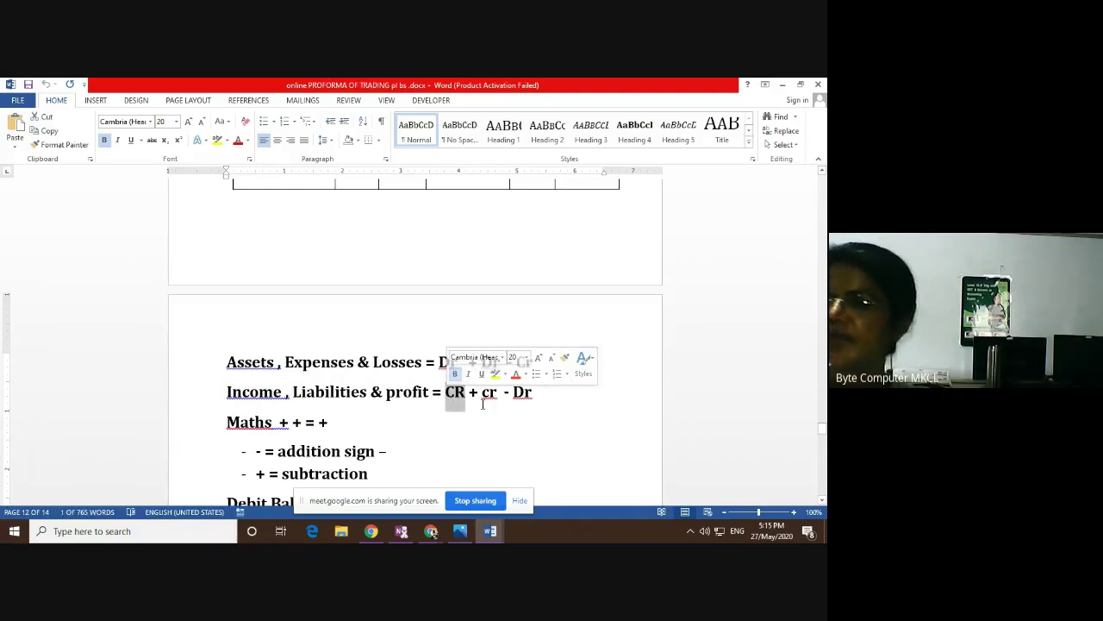
pyautogui.moveTo(479, 393); pyautogui.dragTo(469, 392)
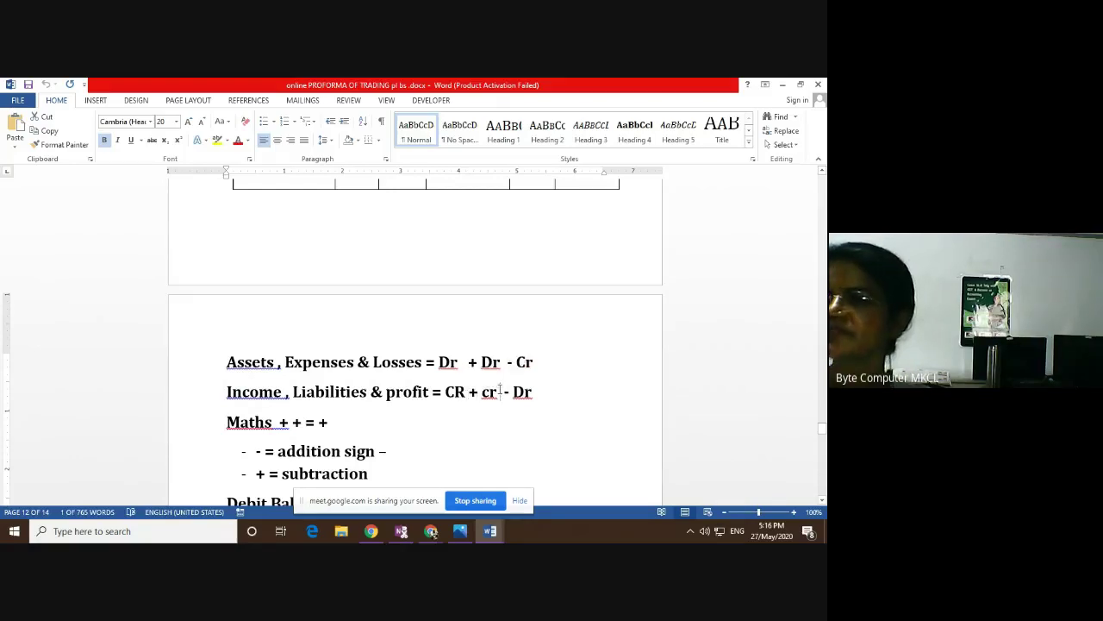
pyautogui.moveTo(499, 392); pyautogui.dragTo(483, 392)
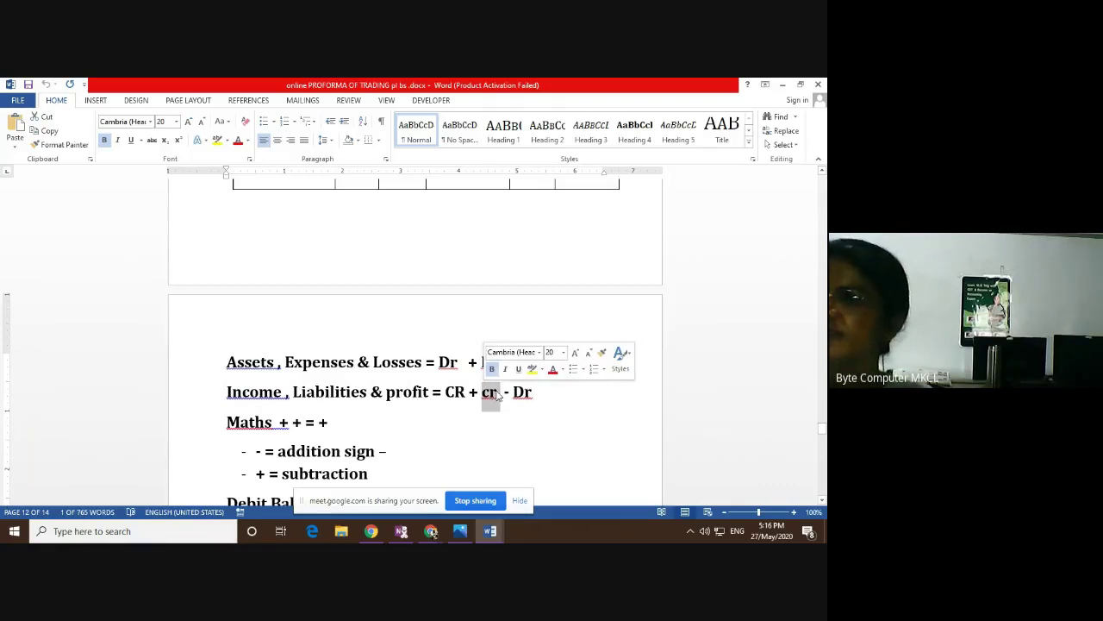
pyautogui.click(498, 393)
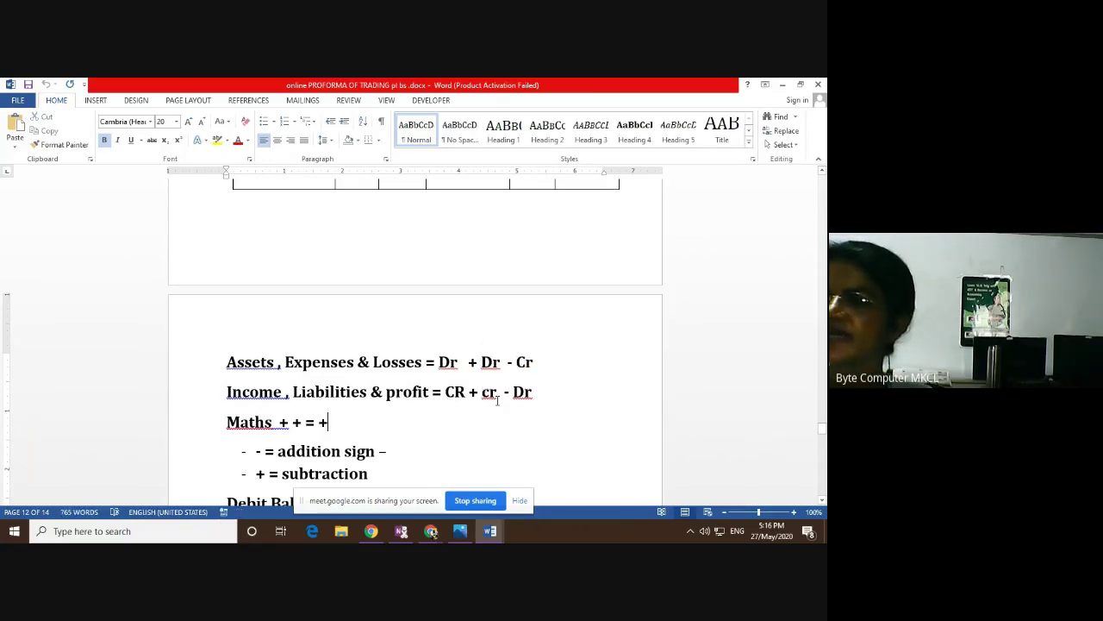
pyautogui.moveTo(500, 394); pyautogui.dragTo(470, 397)
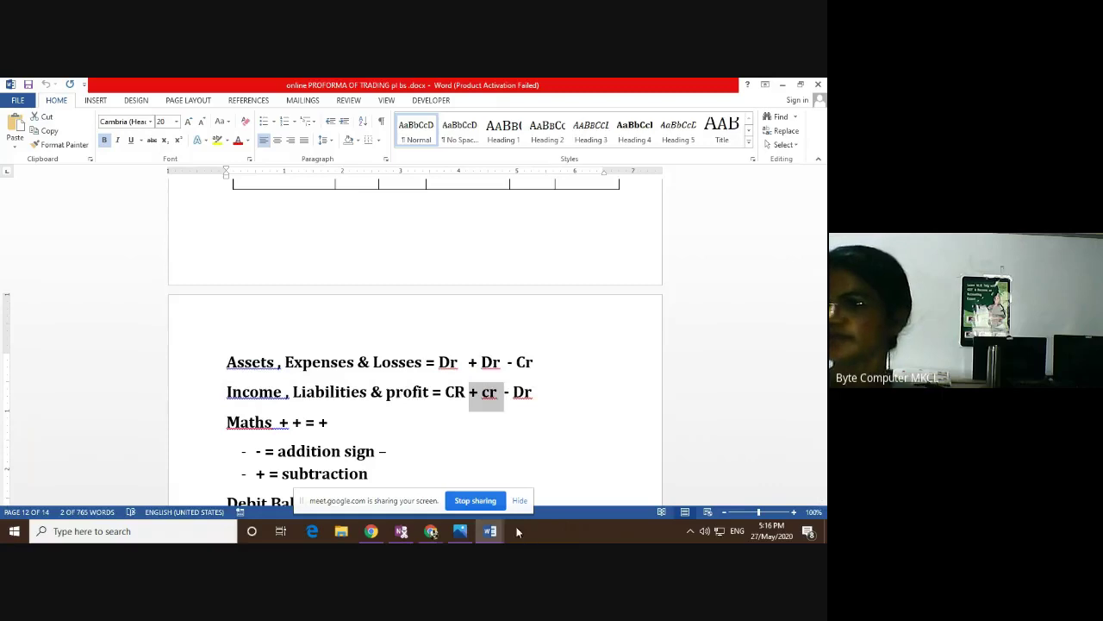
# Return to the voucher entry exercise and enter 1000 as the amount of the 13 Feb goods sale.
pyautogui.click(489, 531)
pyautogui.click(533, 509)
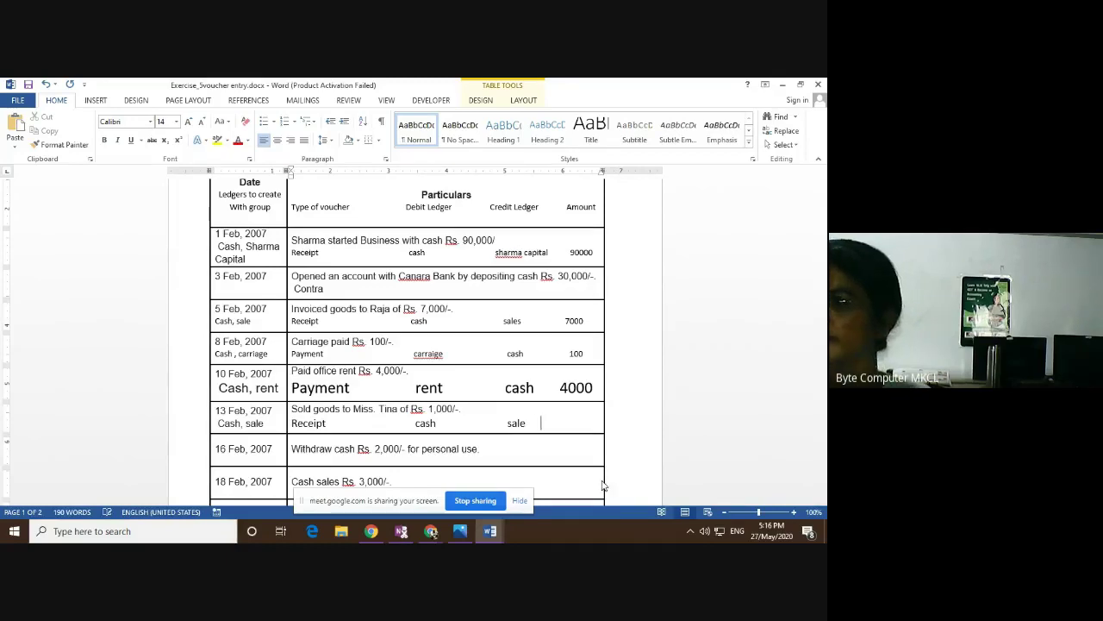
pyautogui.write('1000')
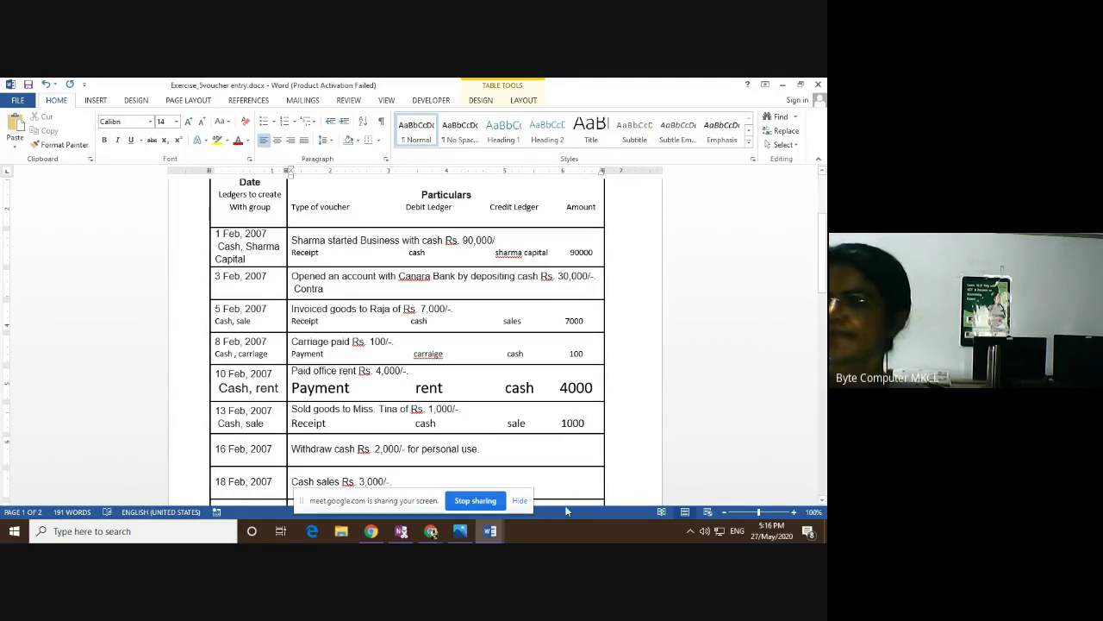
# Add a blank line below the 16 Feb cash withdrawal description and another below its date, choosing font size 18 for the date's line.
pyautogui.click(496, 448)
pyautogui.press('Return')
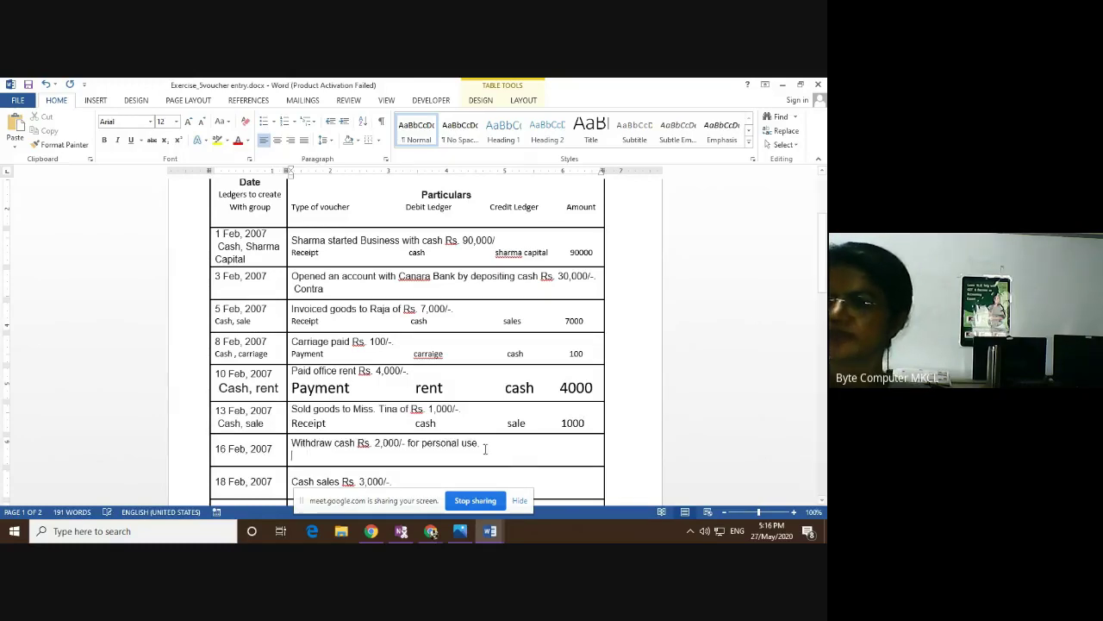
pyautogui.click(273, 448)
pyautogui.press('Return')
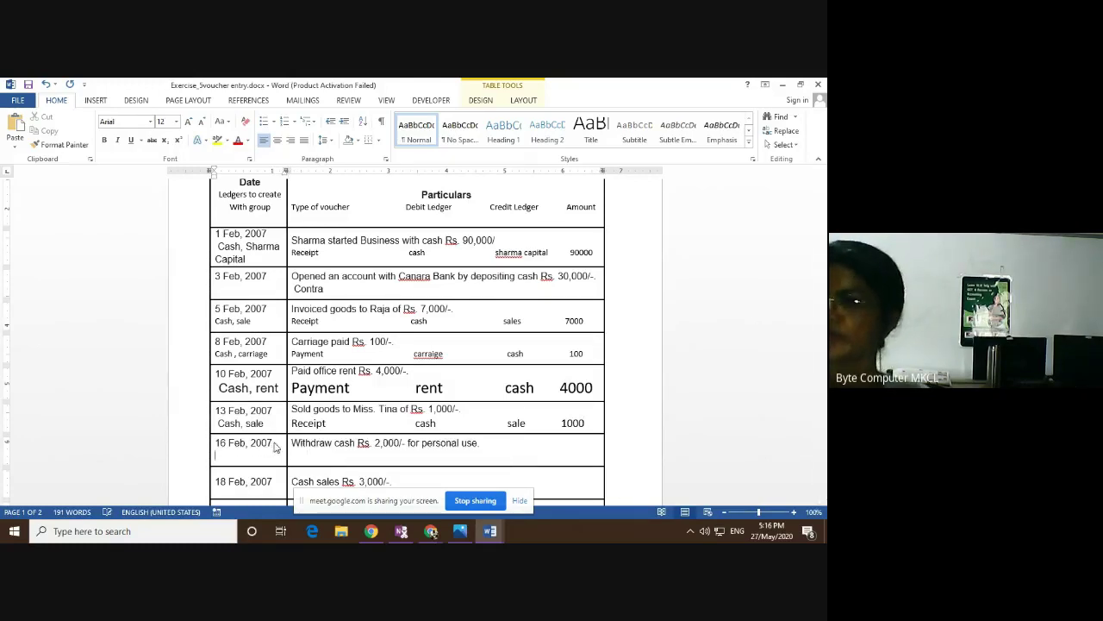
pyautogui.click(175, 122)
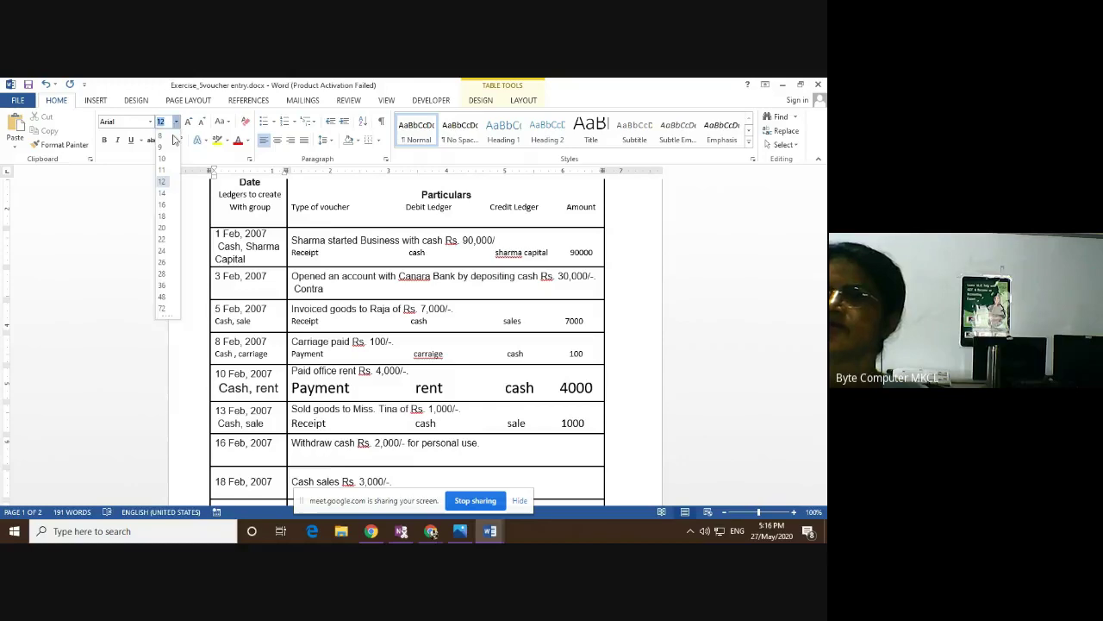
pyautogui.click(160, 221)
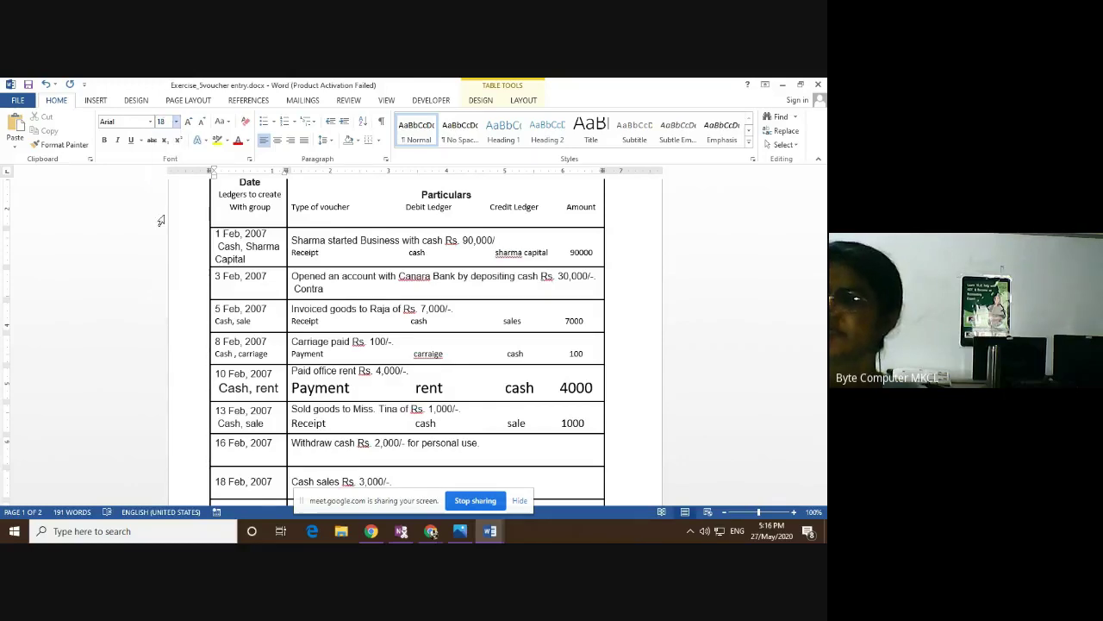
# Enter "payment" as the voucher type of the 16 Feb cash withdrawal and set its font size to 16.
pyautogui.click(294, 450)
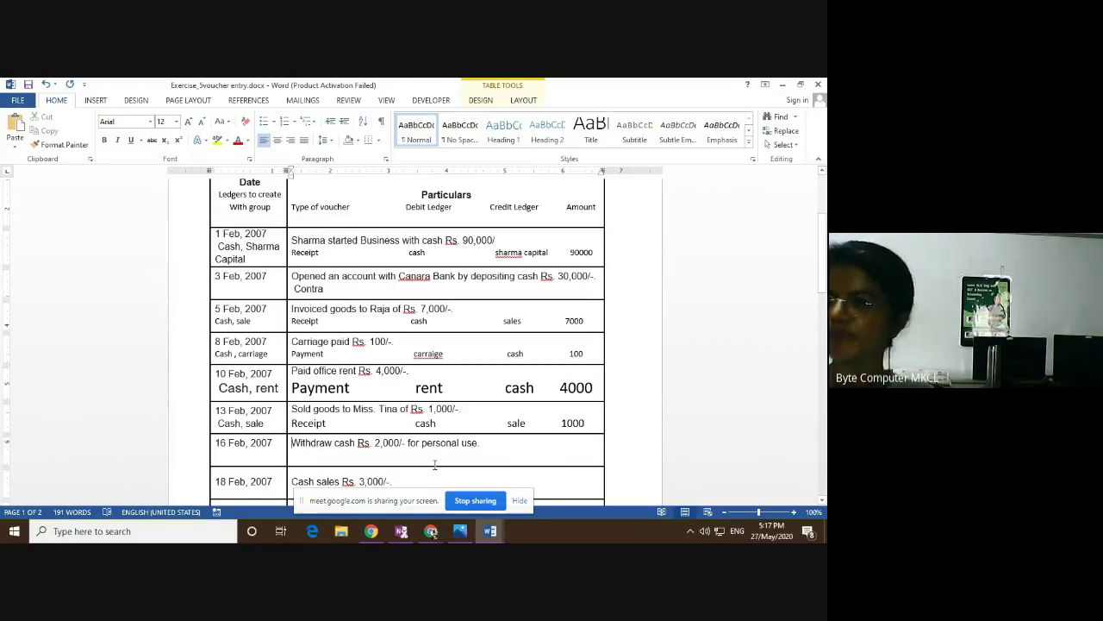
pyautogui.click(297, 456)
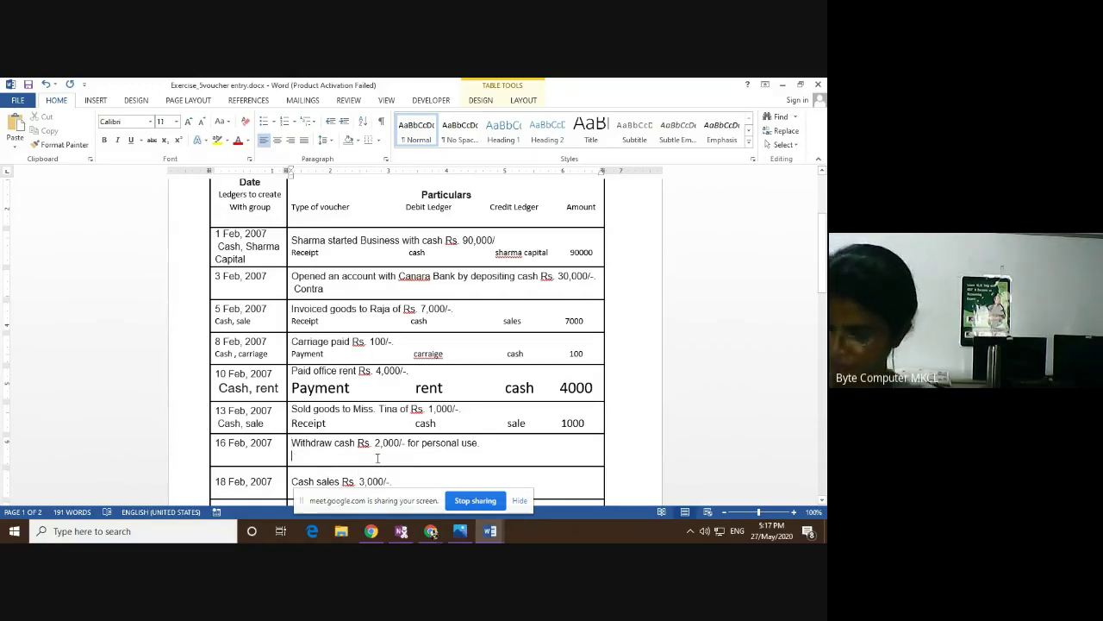
pyautogui.write('Pay')
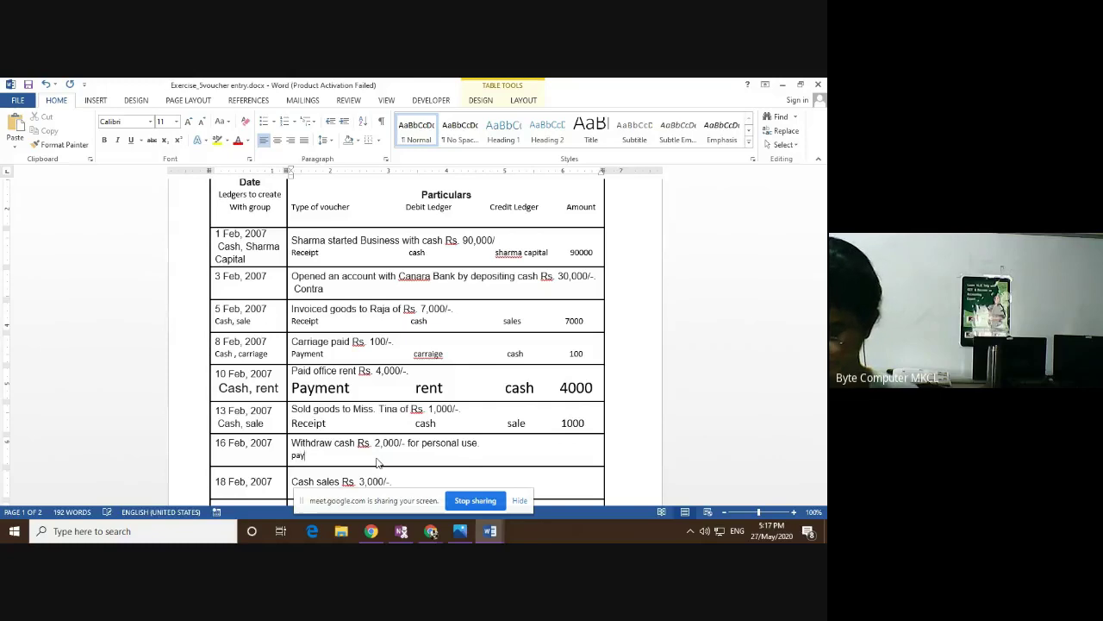
pyautogui.write('ment')
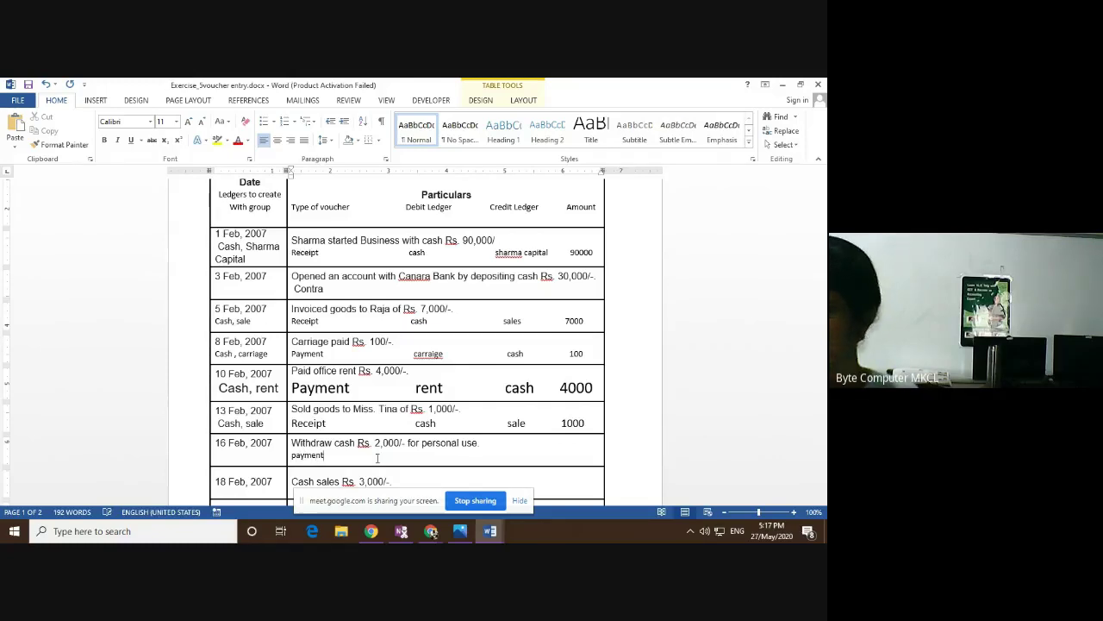
pyautogui.moveTo(326, 456); pyautogui.dragTo(291, 455)
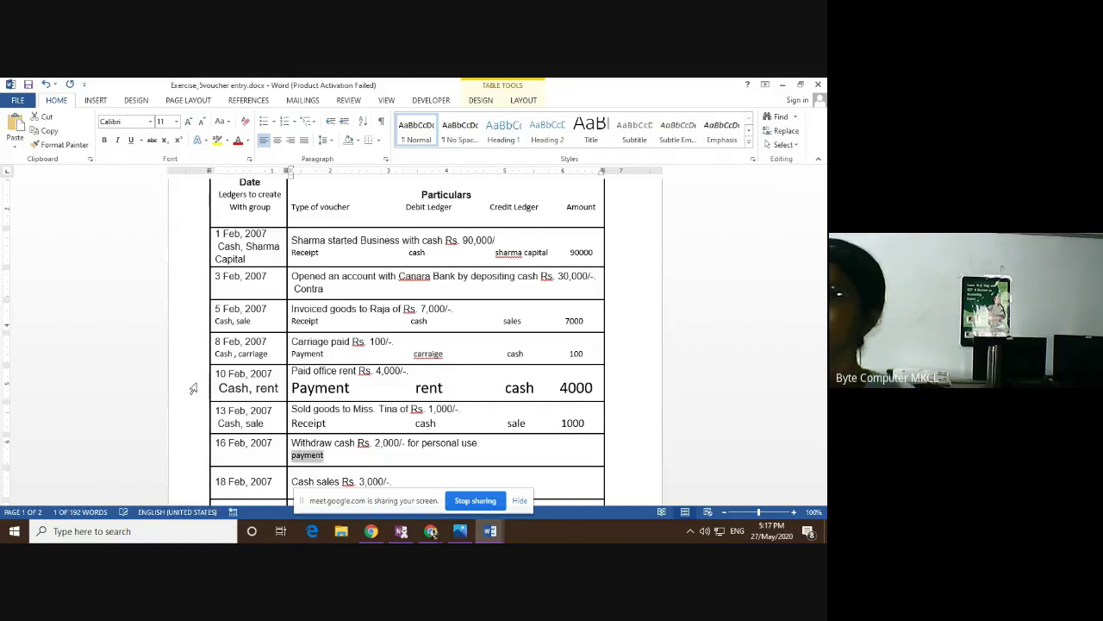
pyautogui.click(176, 122)
pyautogui.click(162, 207)
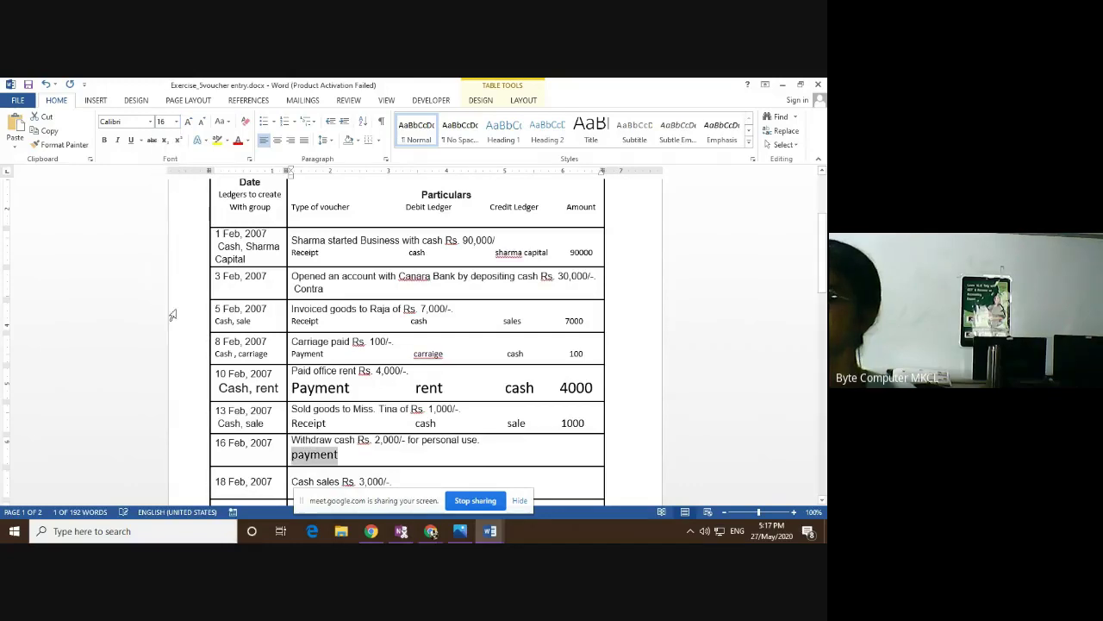
# Enter "Cash, drawing" as the ledgers to create under the 16 Feb date.
pyautogui.click(231, 457)
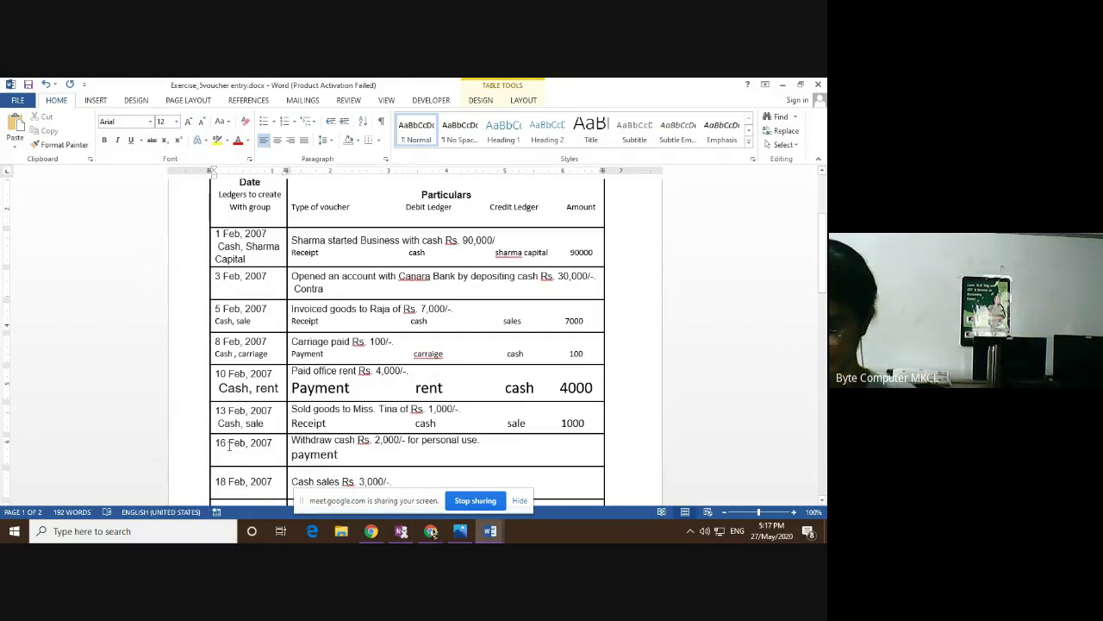
pyautogui.write('Cash,')
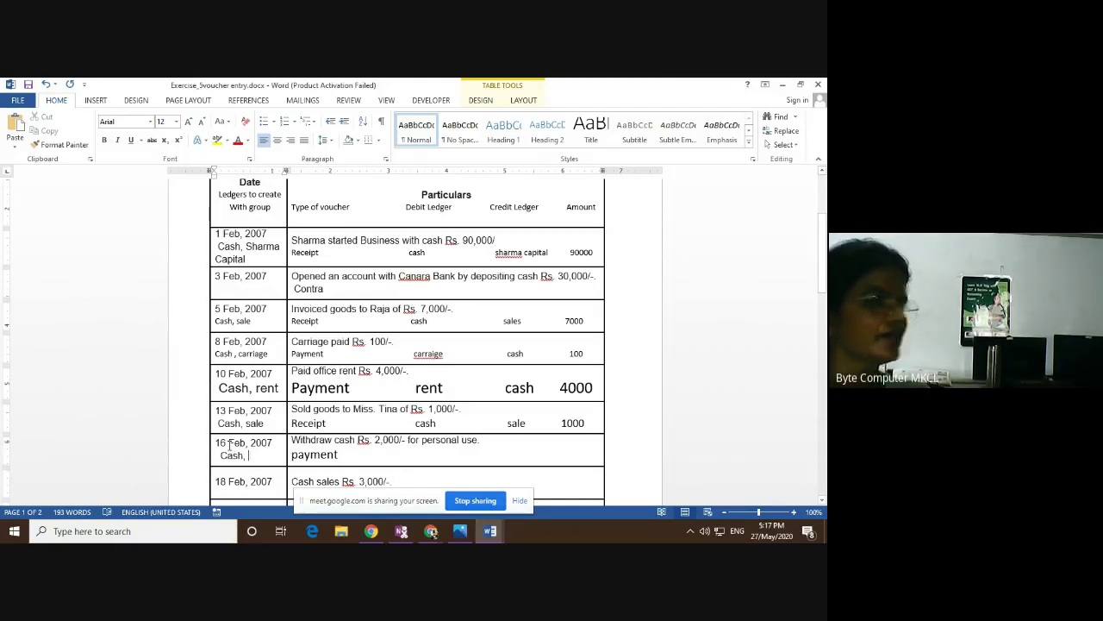
pyautogui.write('drawi')
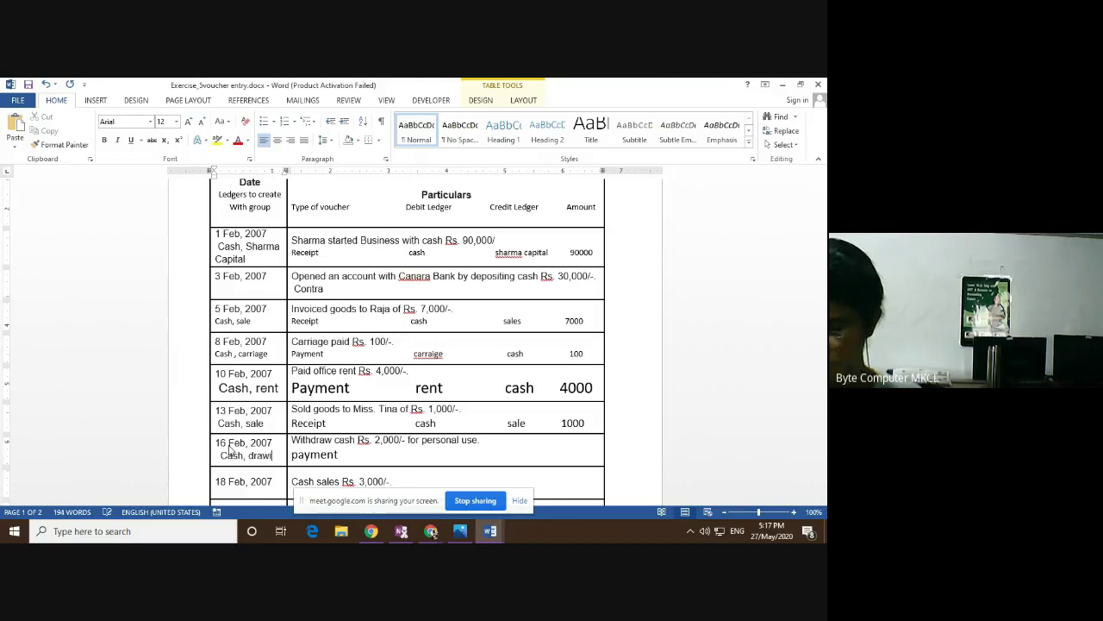
pyautogui.write('ng')
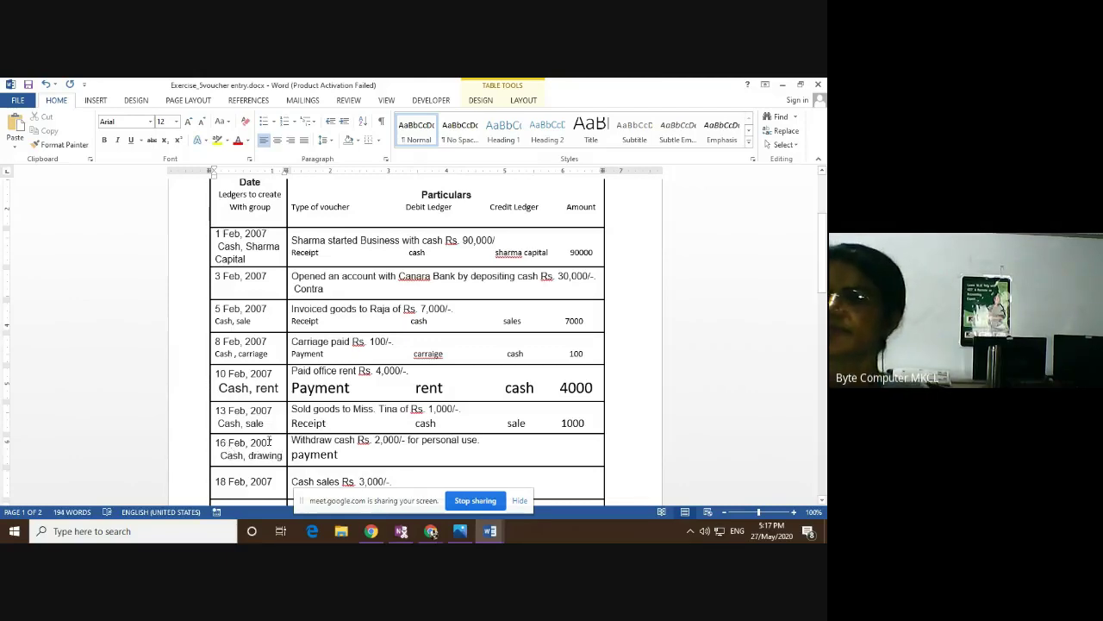
# Check in the online PROFORMA OF TRADING document whether an increase or decrease in assets is debited or credited.
pyautogui.click(365, 454)
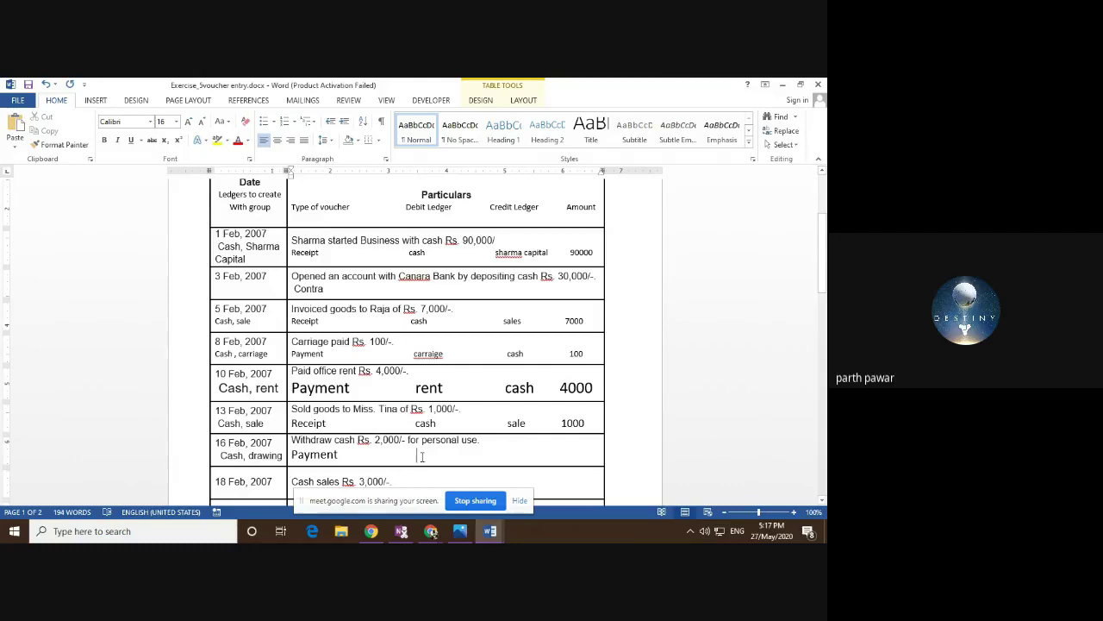
pyautogui.click(489, 531)
pyautogui.click(453, 489)
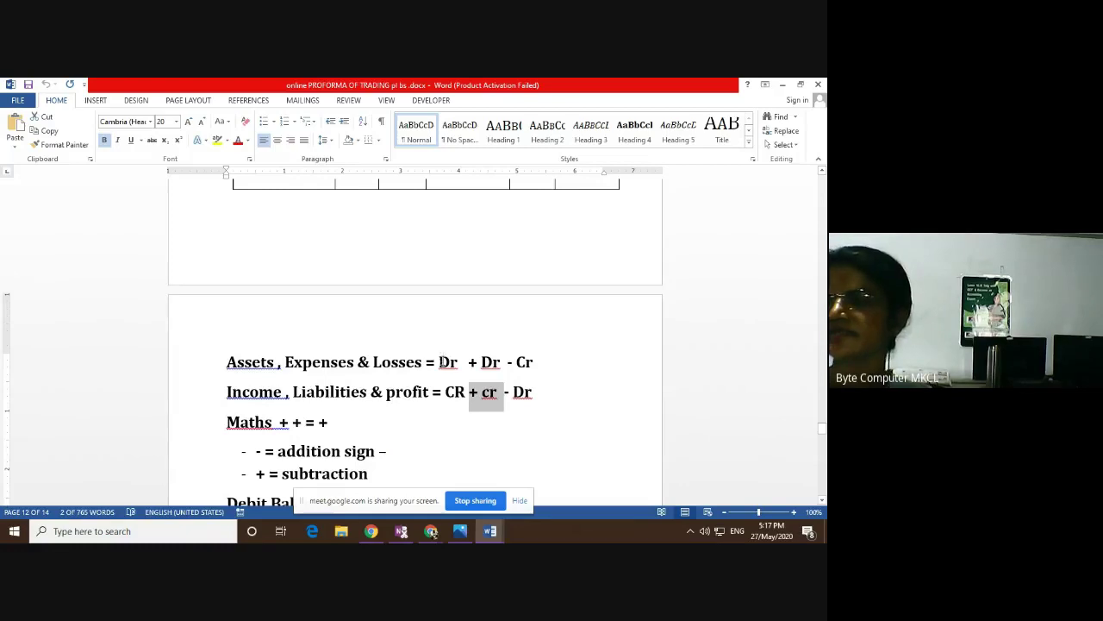
pyautogui.moveTo(440, 362); pyautogui.dragTo(463, 362)
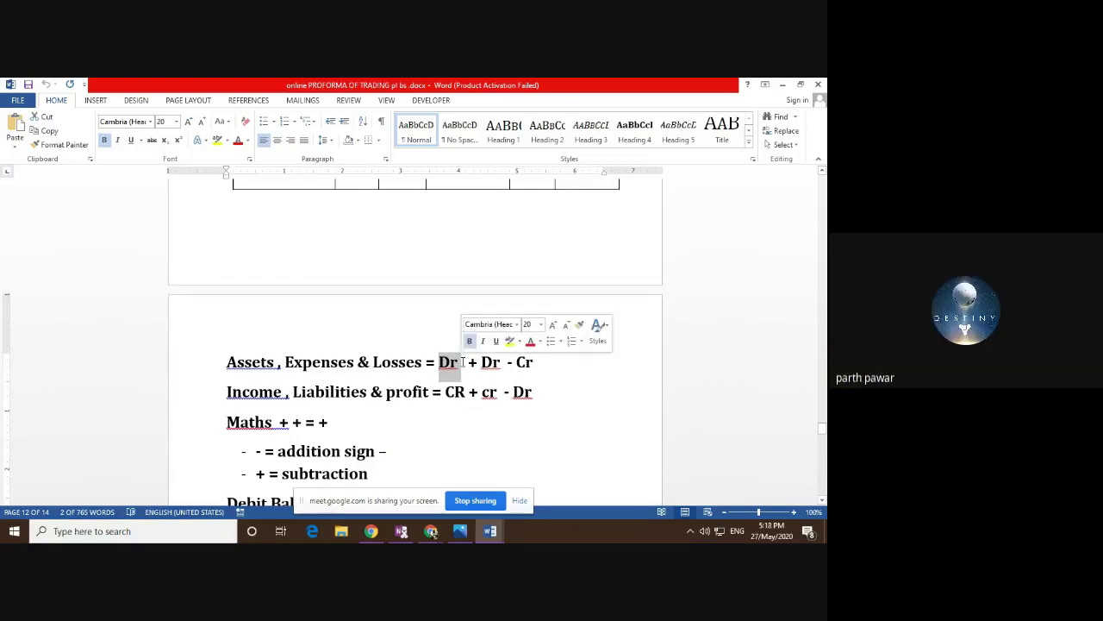
pyautogui.click(463, 368)
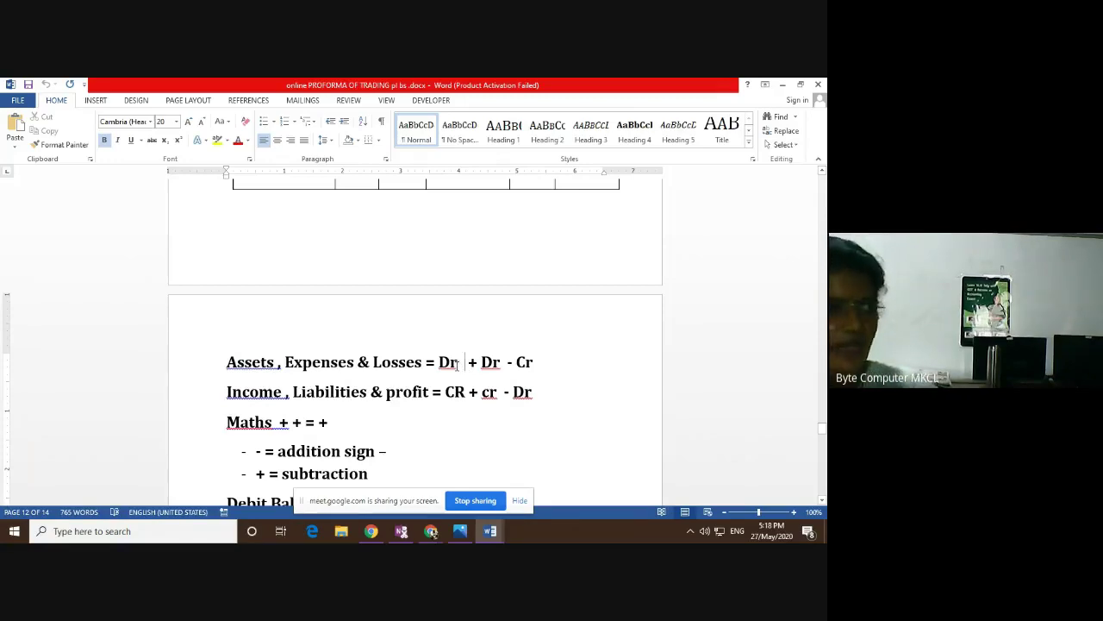
pyautogui.moveTo(476, 366); pyautogui.dragTo(509, 362)
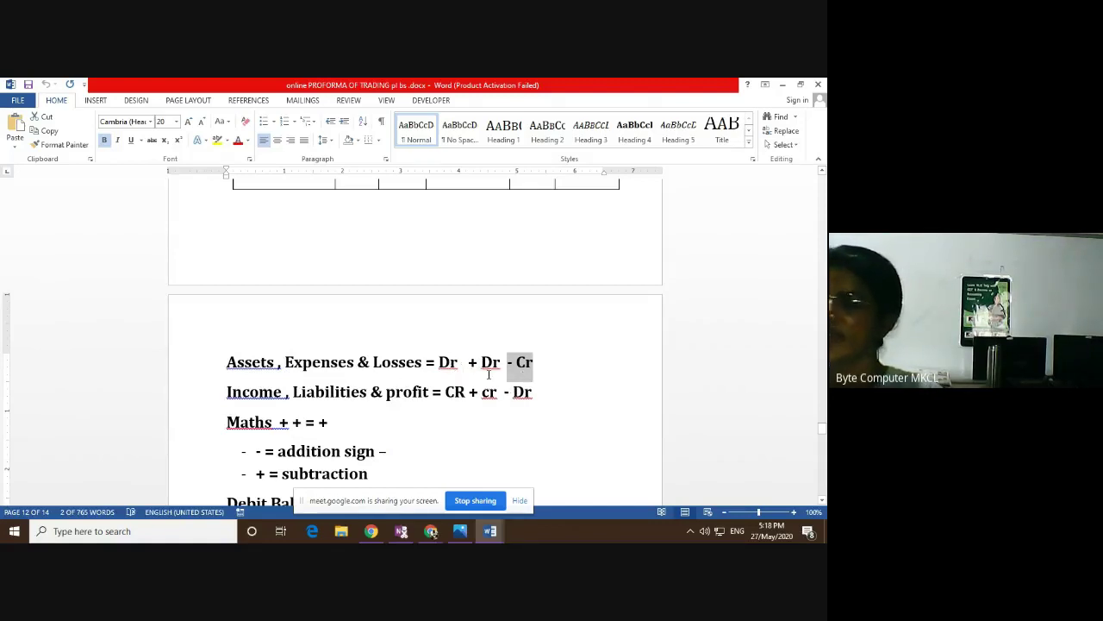
# Return to the Exercise_5voucher entry document and enter "cash" as the credit ledger of the 16 Feb cash withdrawal.
pyautogui.click(496, 538)
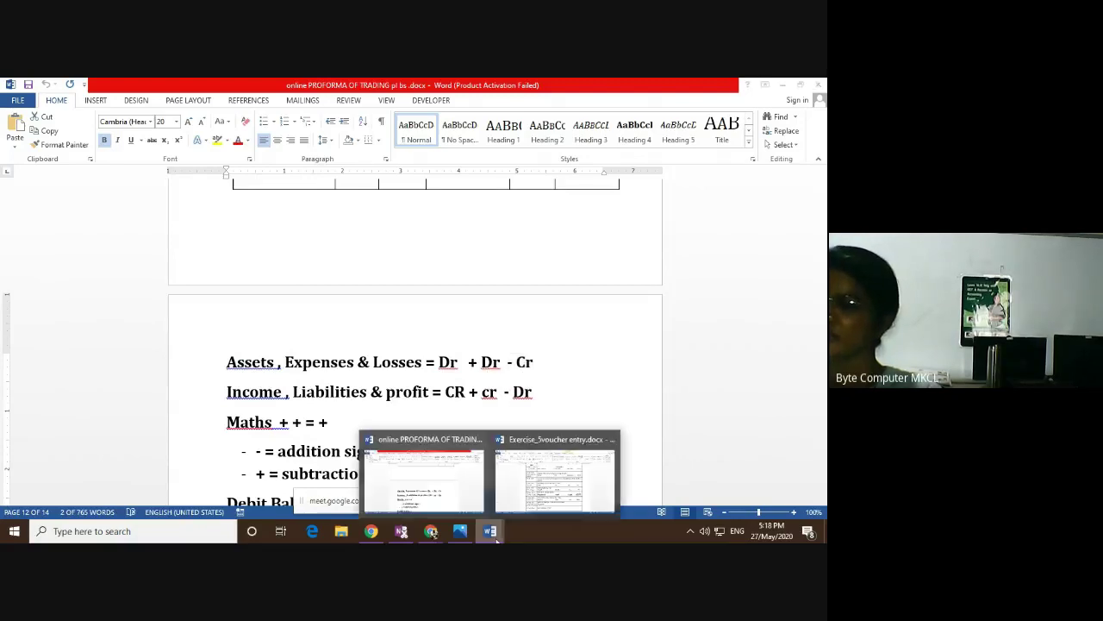
pyautogui.click(526, 500)
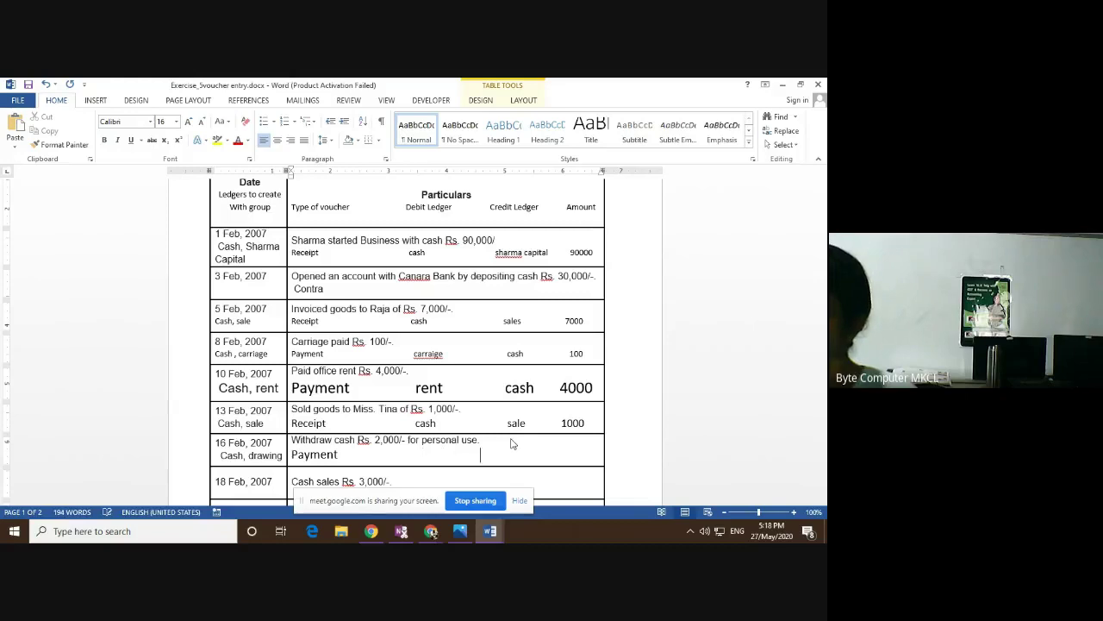
pyautogui.write('ca')
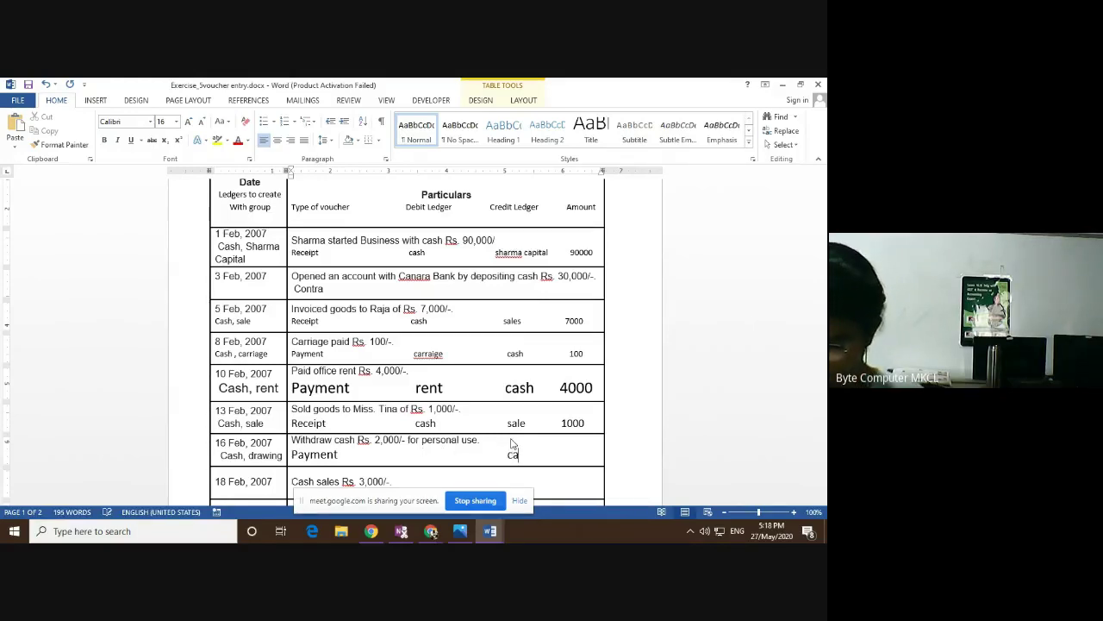
pyautogui.write('sh')
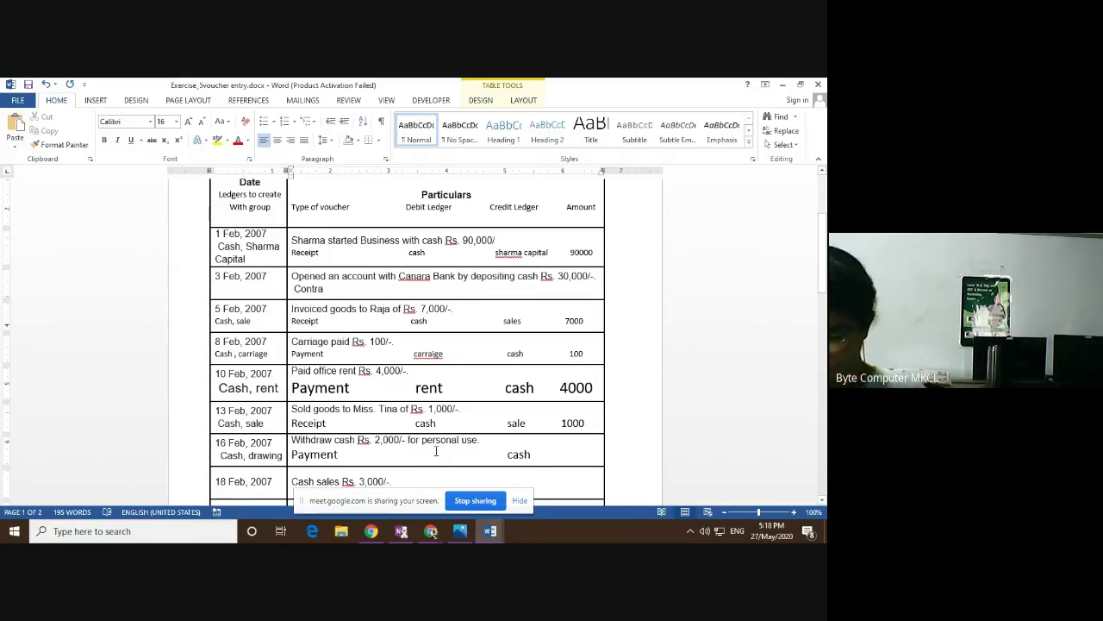
# Enter "drawing" as the debit ledger of the 16 Feb withdrawal and remove extra spaces to realign "cash" under Credit Ledger.
pyautogui.write('drw')
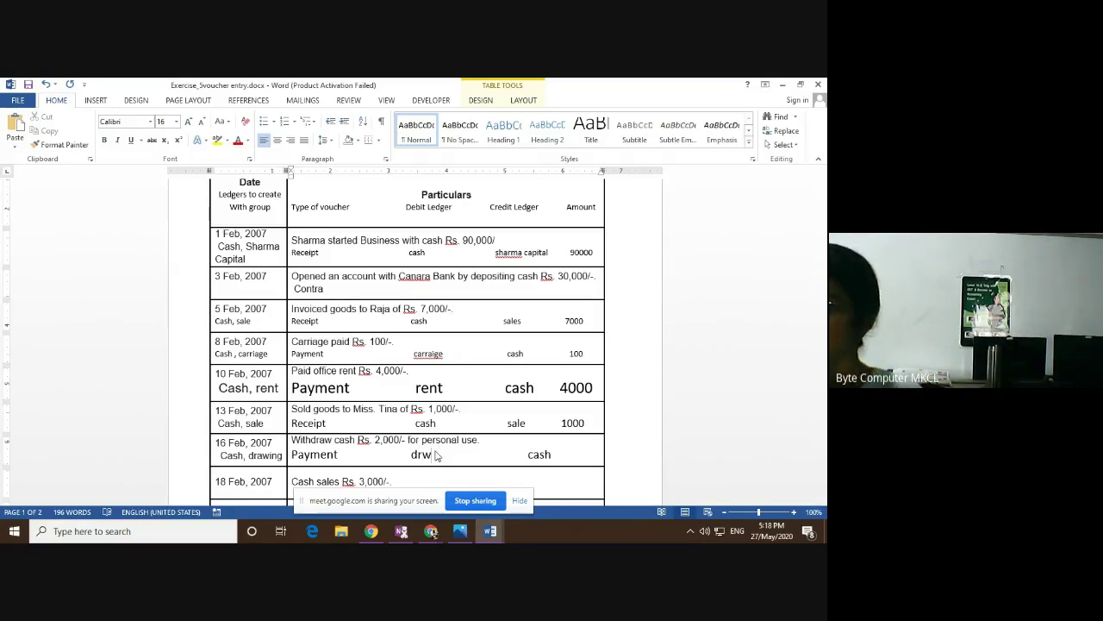
pyautogui.press('BackSpace')
pyautogui.write('a')
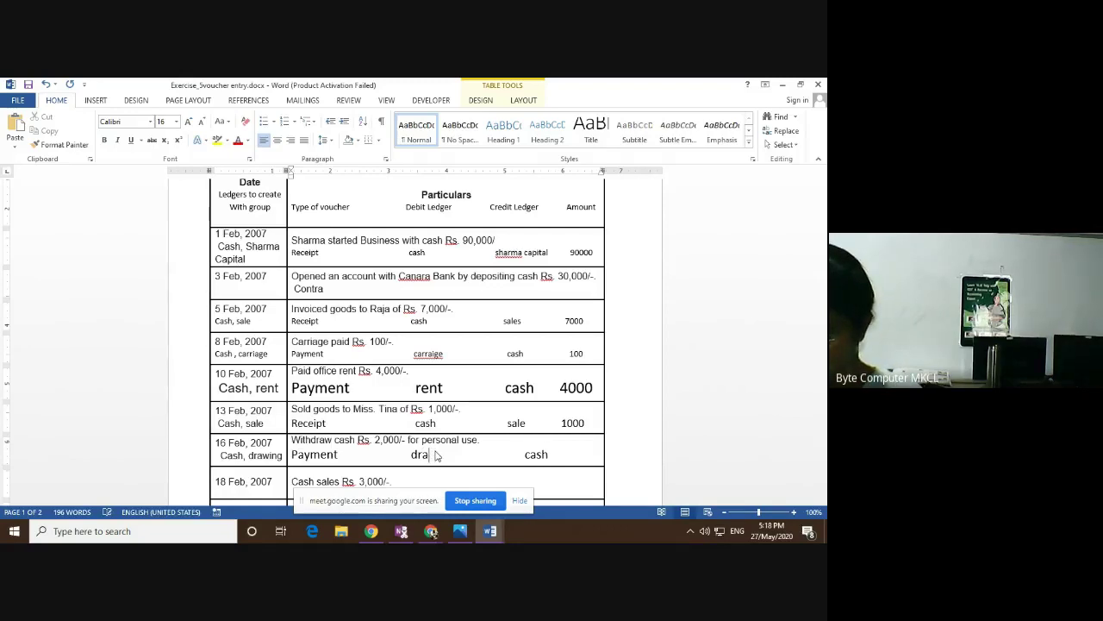
pyautogui.write('wing')
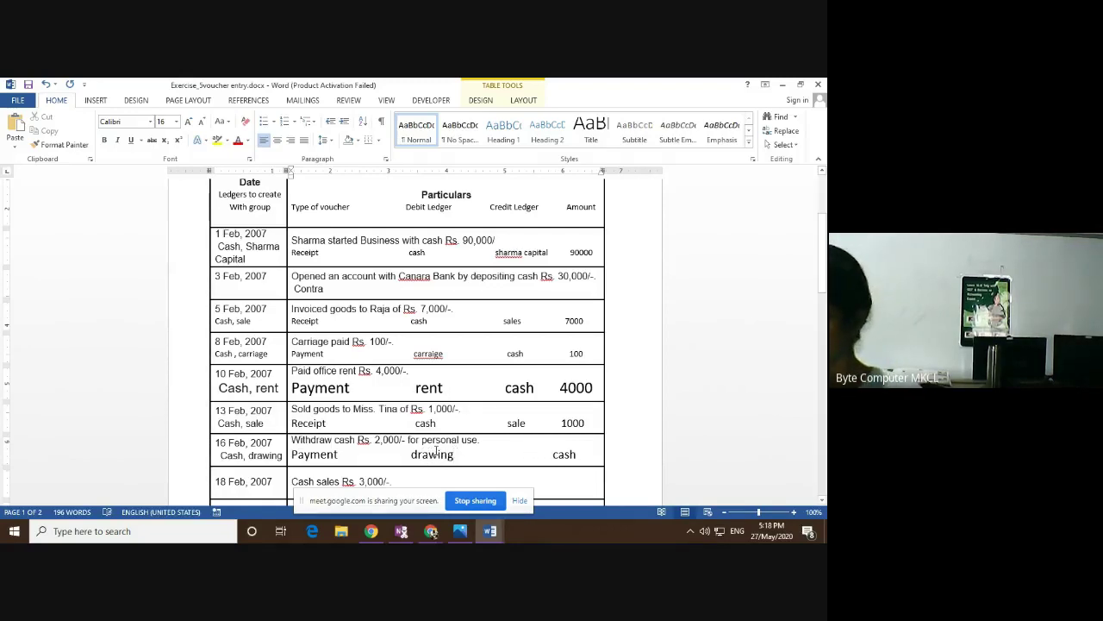
pyautogui.press('Delete')
pyautogui.press('Delete')
pyautogui.press('Delete')
pyautogui.press('Delete')
pyautogui.press('Delete')
pyautogui.press('Delete')
pyautogui.press('Delete')
pyautogui.press('Delete')
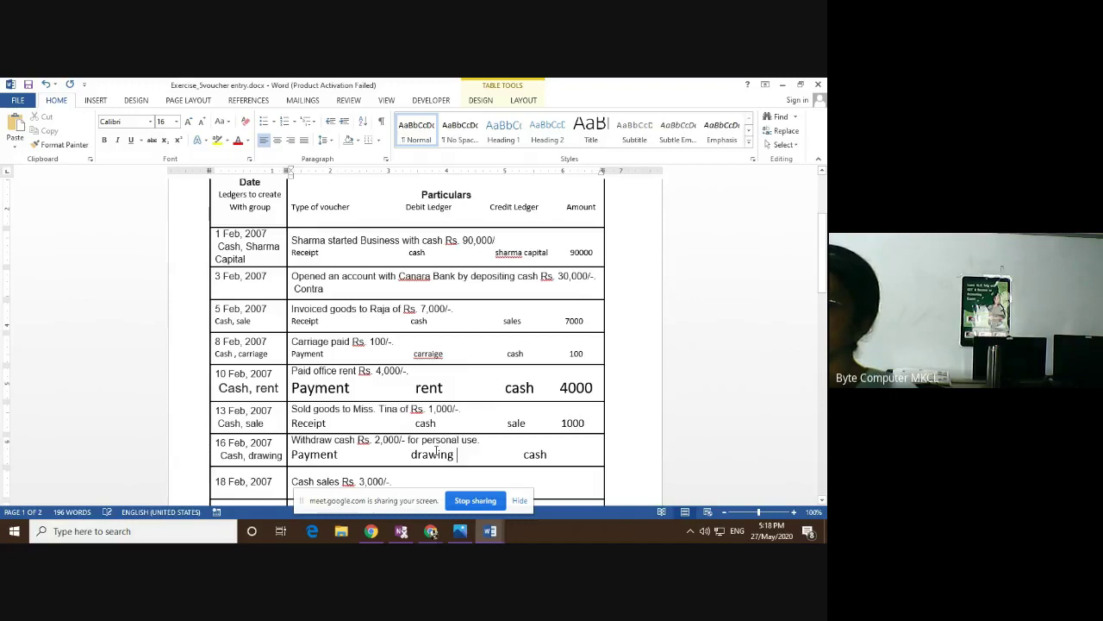
pyautogui.press('Delete')
pyautogui.press('Delete')
pyautogui.press('Delete')
pyautogui.press('Delete')
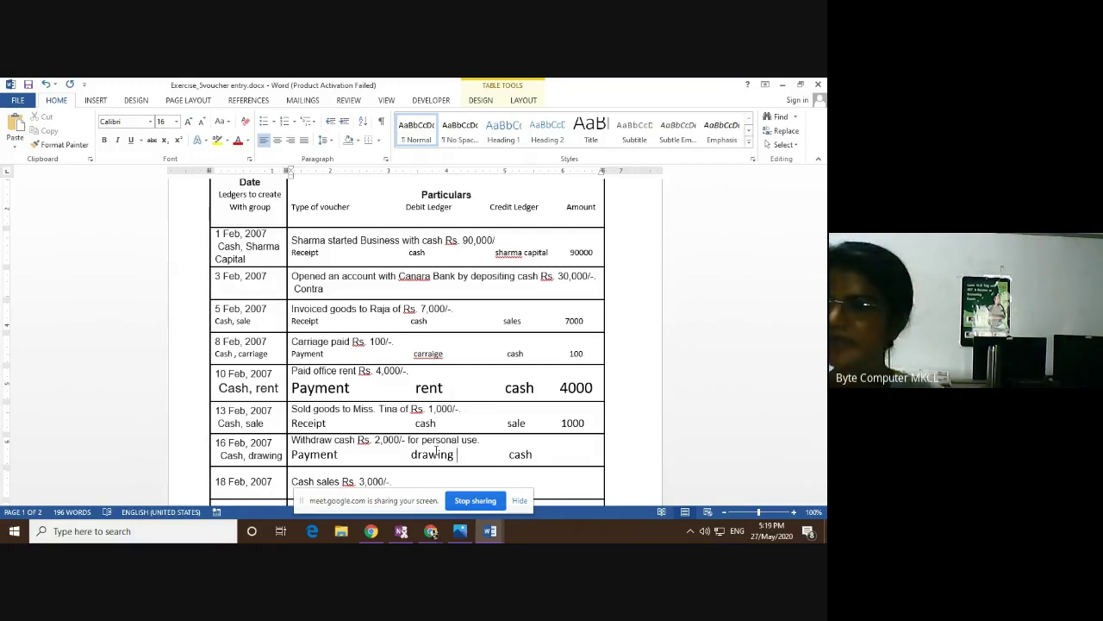
# Enter 2000 as the amount of the 16 Feb cash withdrawal.
pyautogui.click(568, 458)
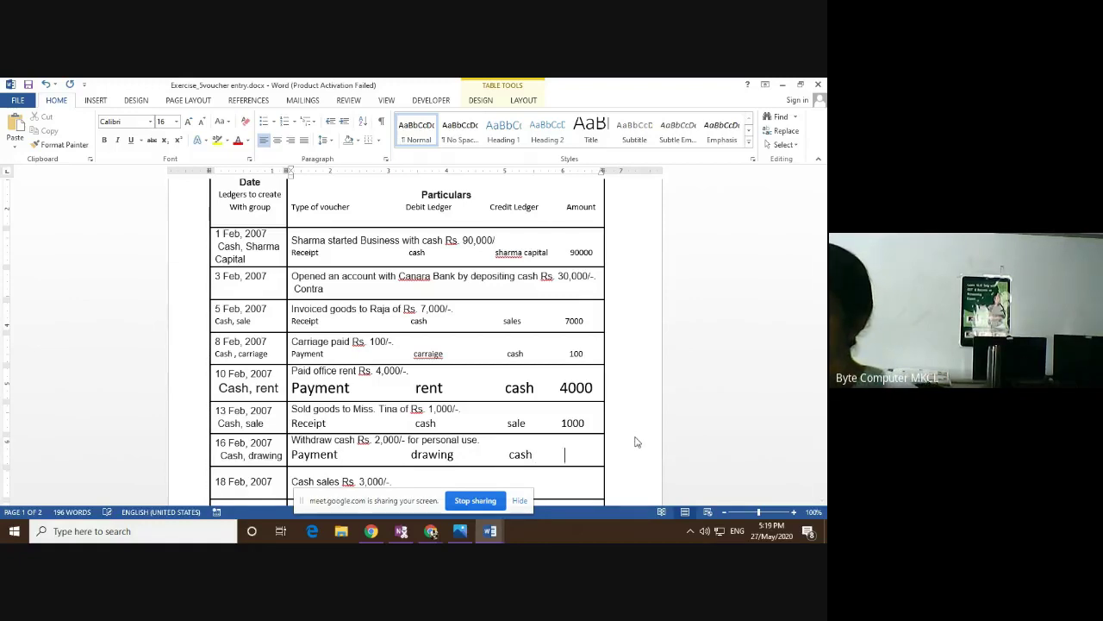
pyautogui.write('2000')
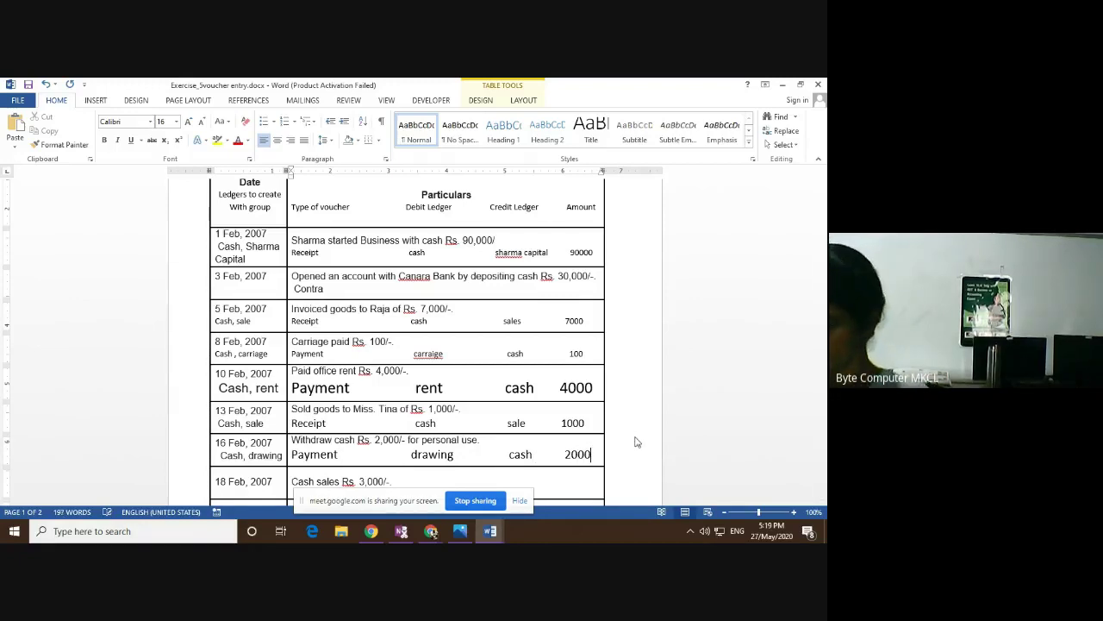
pyautogui.press('Down')
# Add a blank line below the 18 Feb cash sales description and another below its date.
pyautogui.scroll(-6, 636, 437)
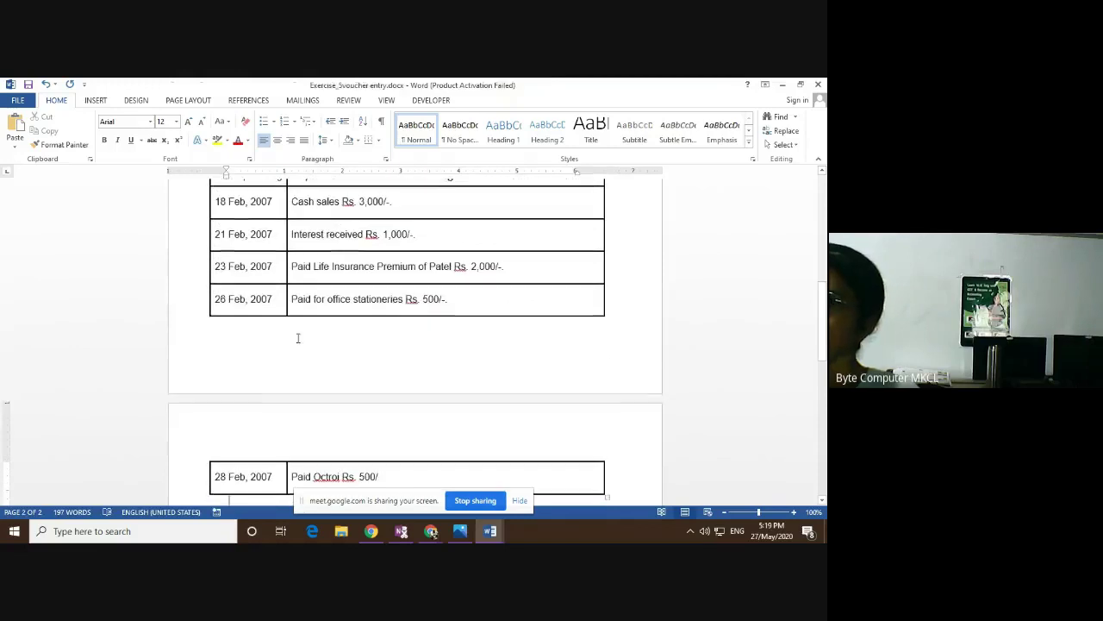
pyautogui.click(405, 198)
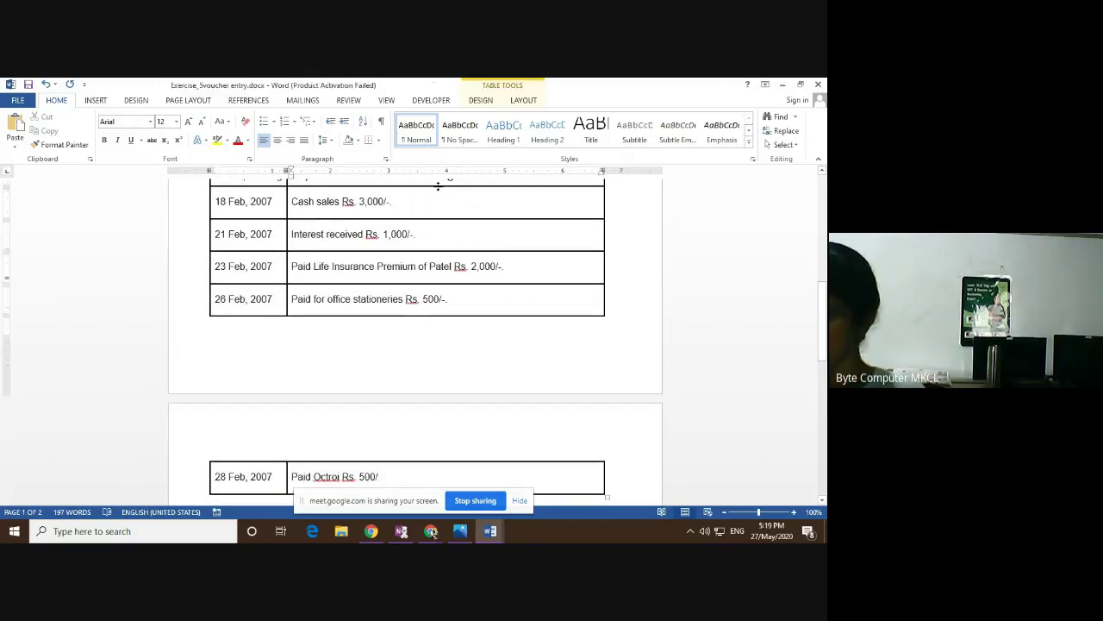
pyautogui.press('Return')
pyautogui.click(277, 200)
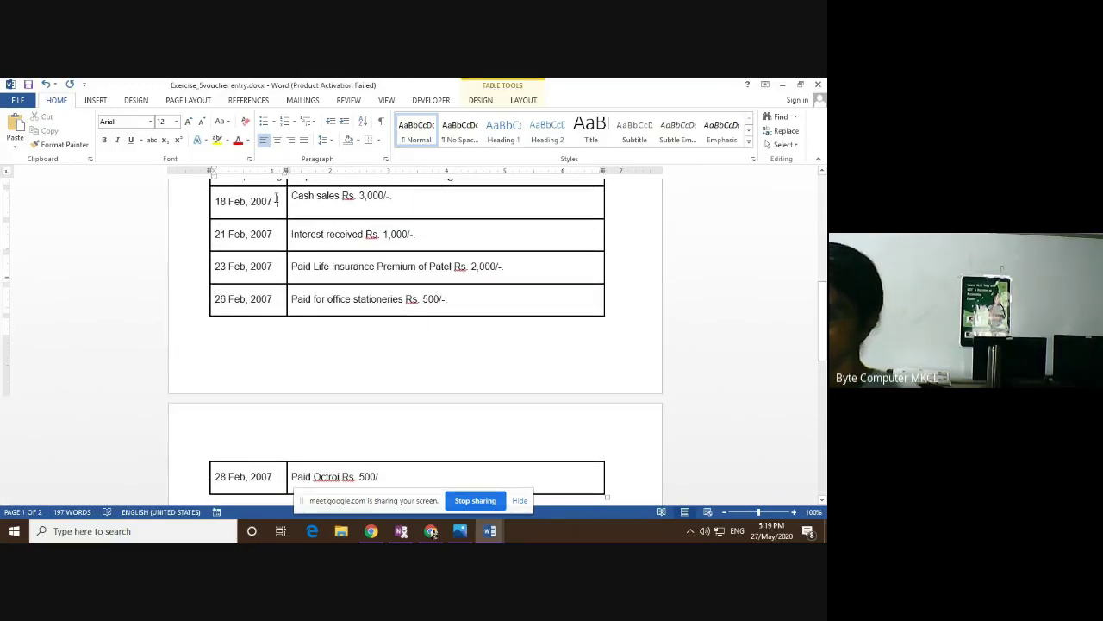
pyautogui.press('Return')
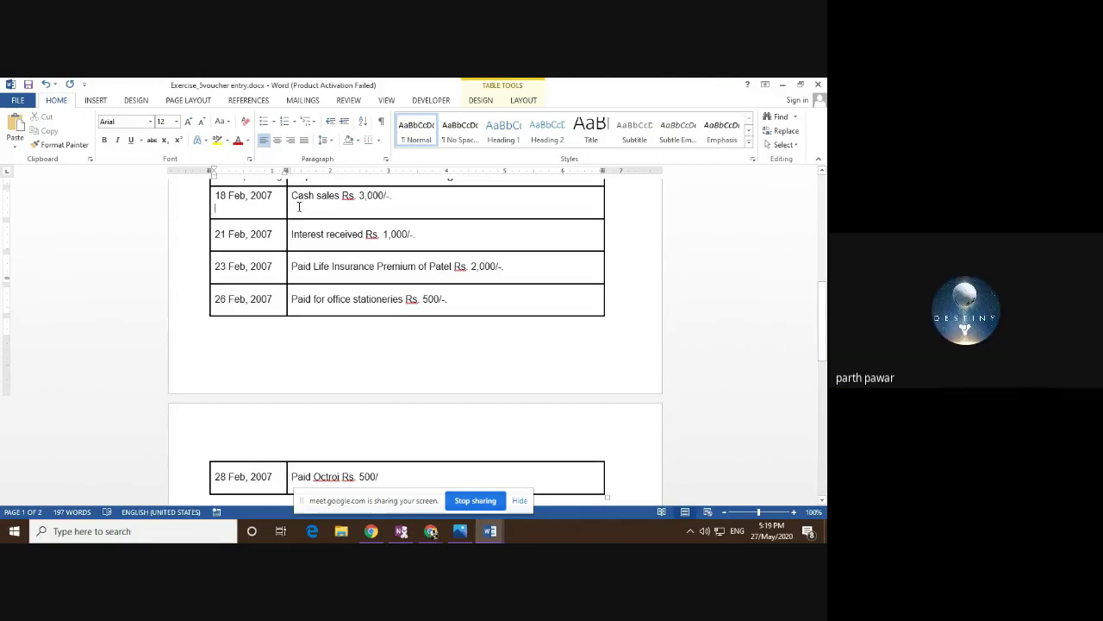
# Enter "Receipt" as the voucher type of the 18 Feb cash sales and "Cash, sale" as the ledgers under its date.
pyautogui.click(300, 206)
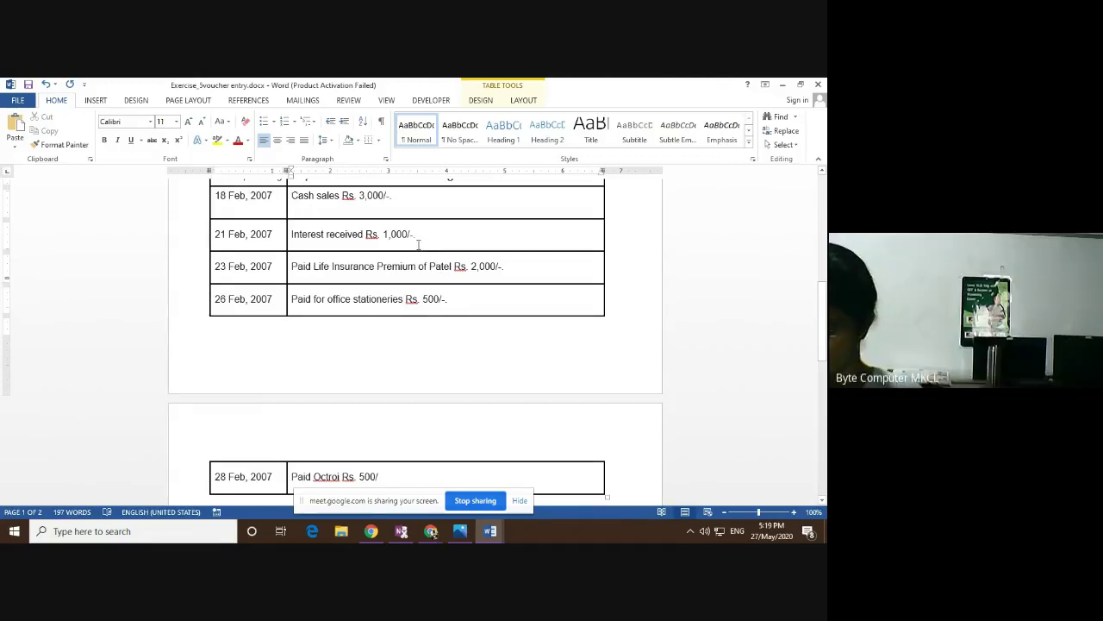
pyautogui.write('receipt')
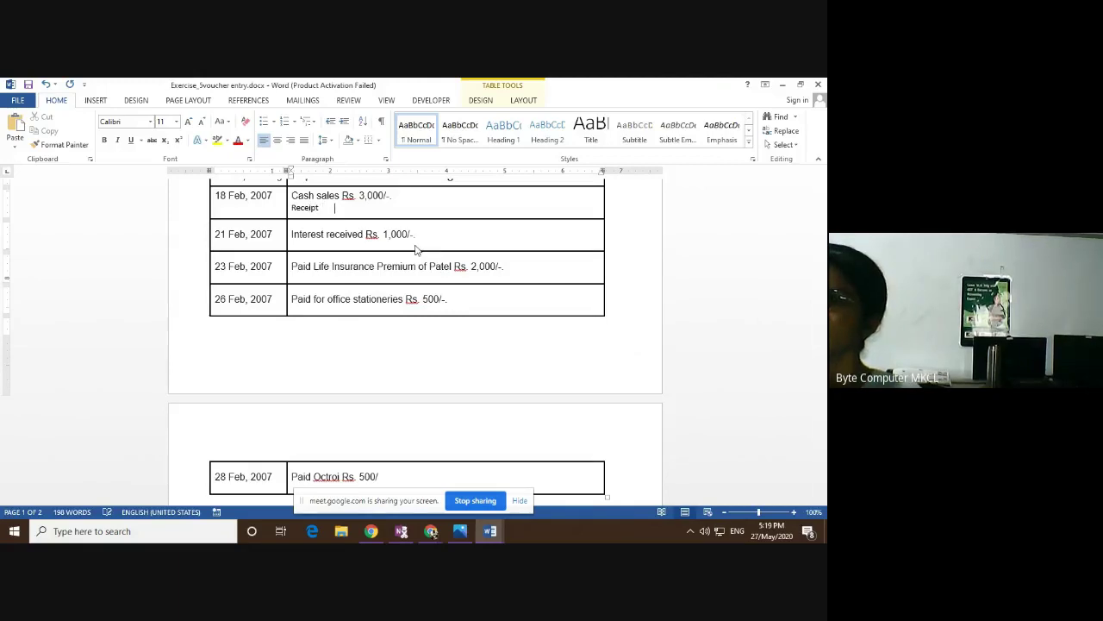
pyautogui.click(249, 207)
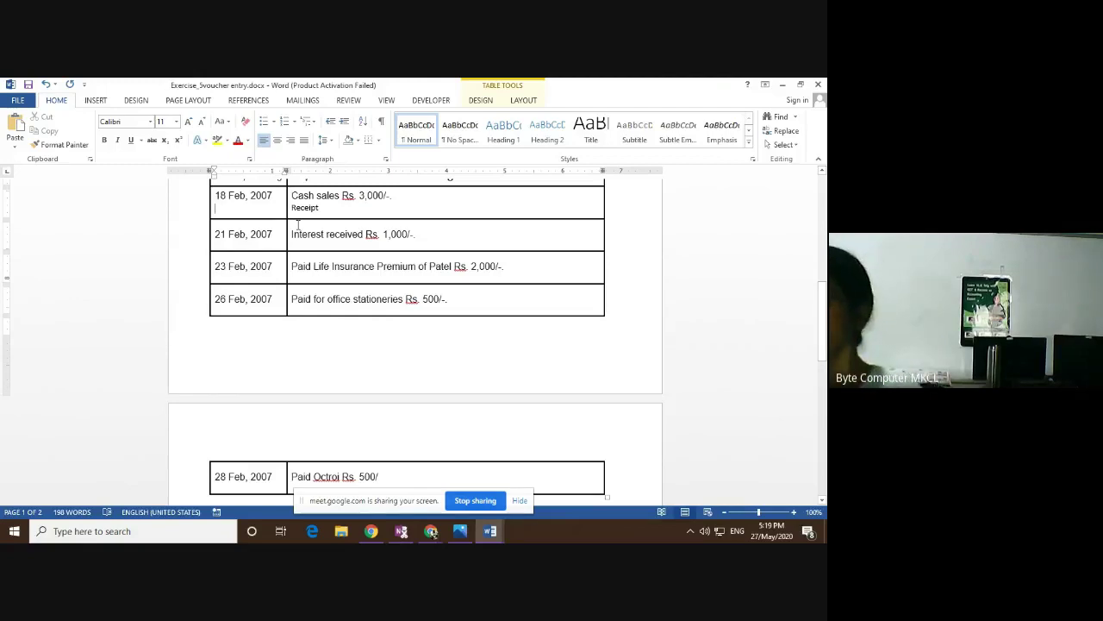
pyautogui.write('cash')
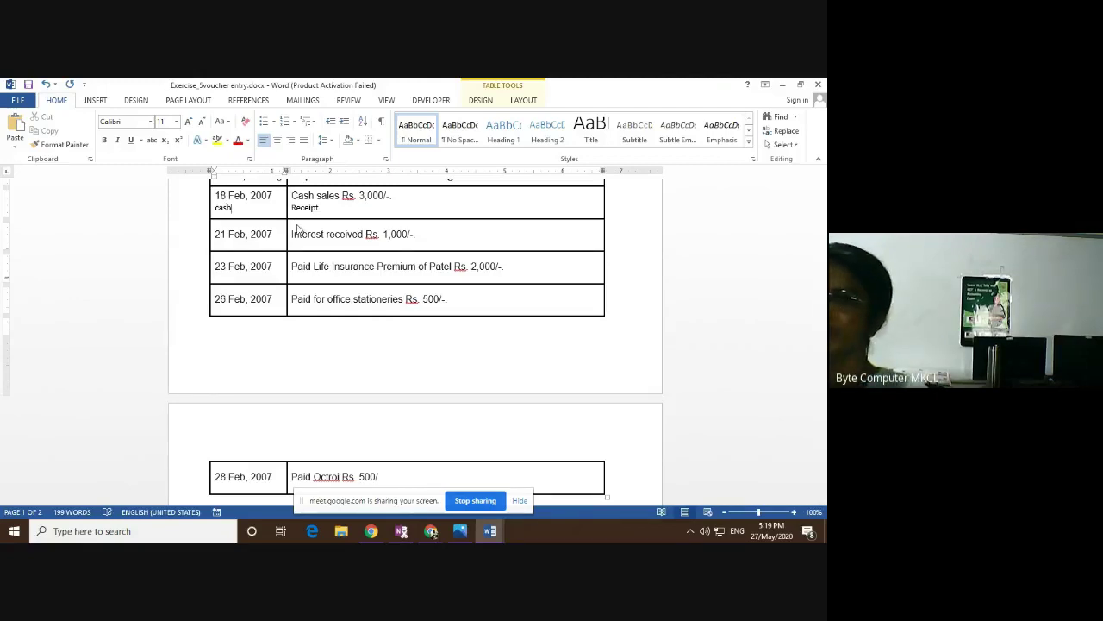
pyautogui.write(', ')
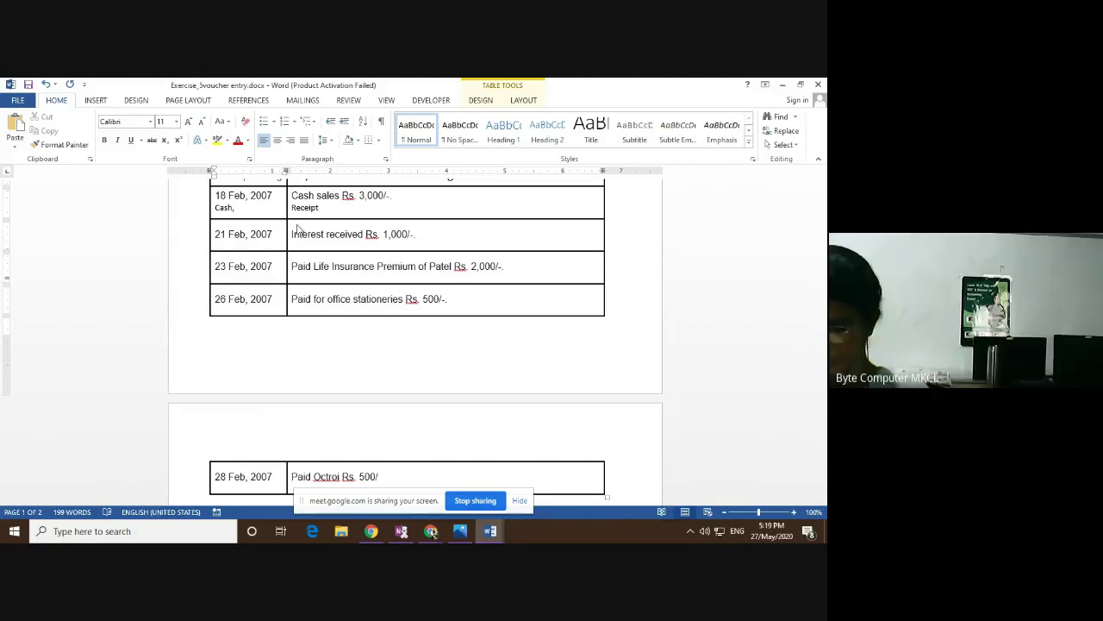
pyautogui.write('sale')
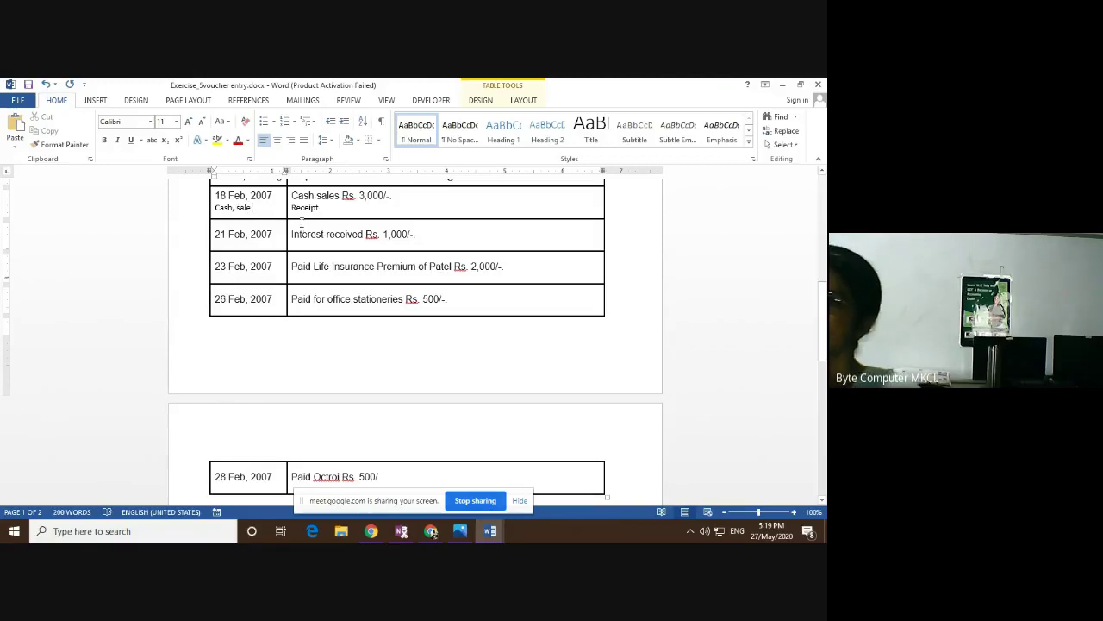
# Enter "cash" as the debit ledger, "sales" as the credit ledger and 3000 as the amount of the 18 Feb cash sales.
pyautogui.click(368, 213)
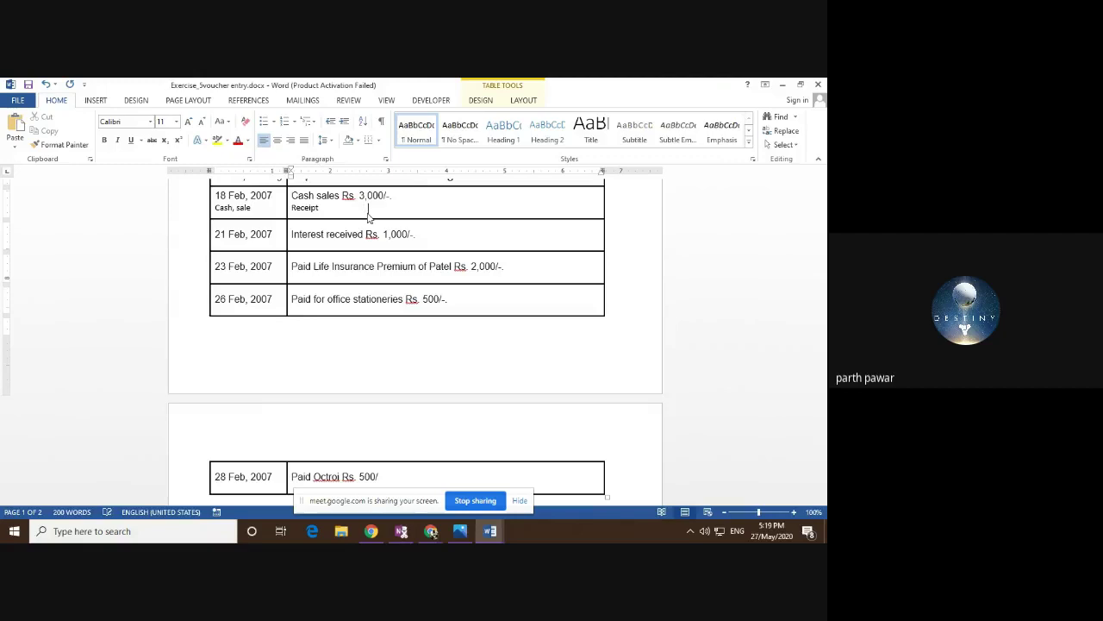
pyautogui.write('c')
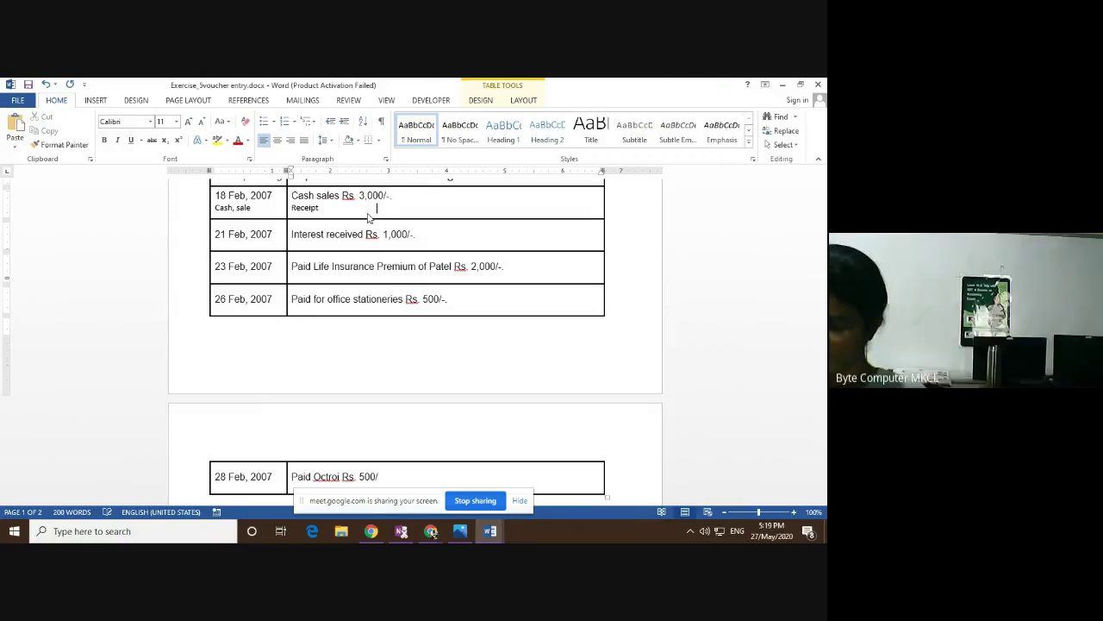
pyautogui.write('ash')
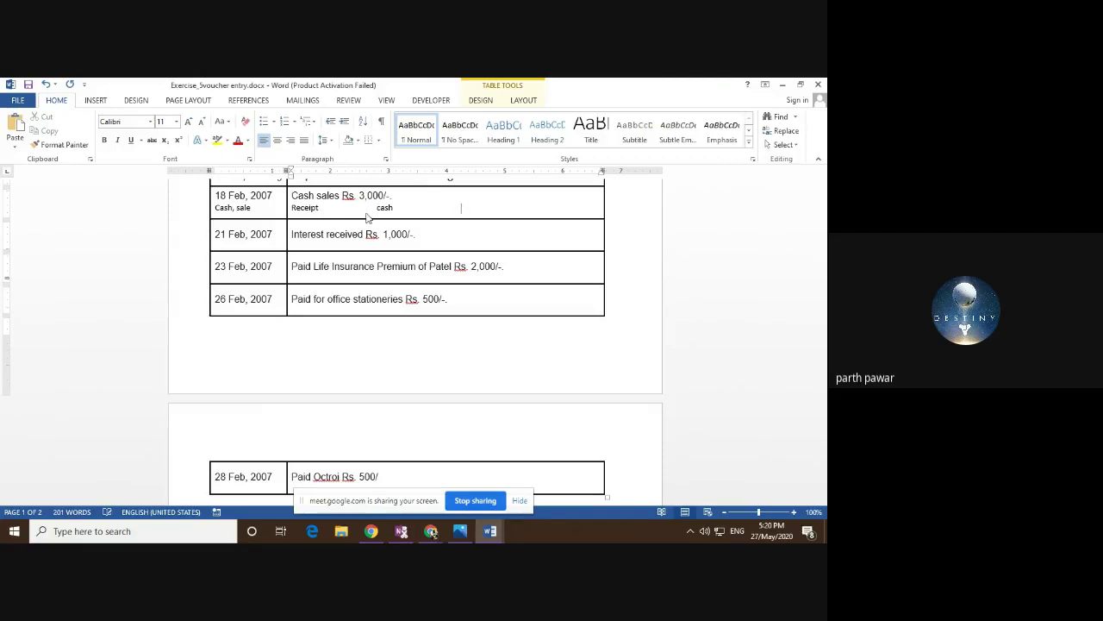
pyautogui.write('sales')
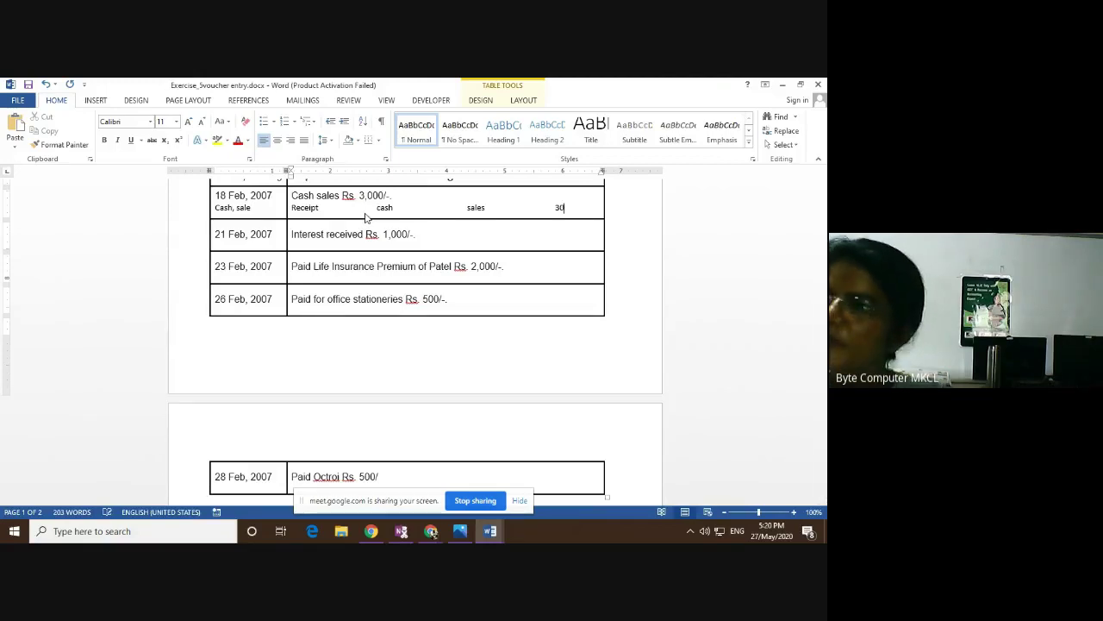
pyautogui.write('3000')
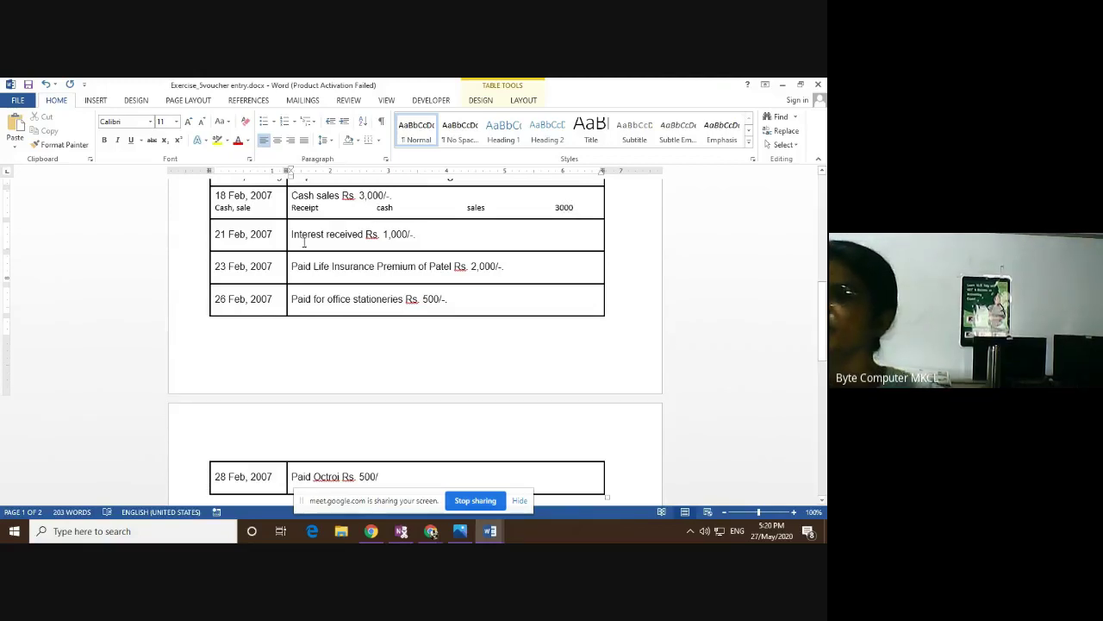
# Add a blank line below the 21 Feb interest received description and another below its date.
pyautogui.press('Down')
pyautogui.press('Return')
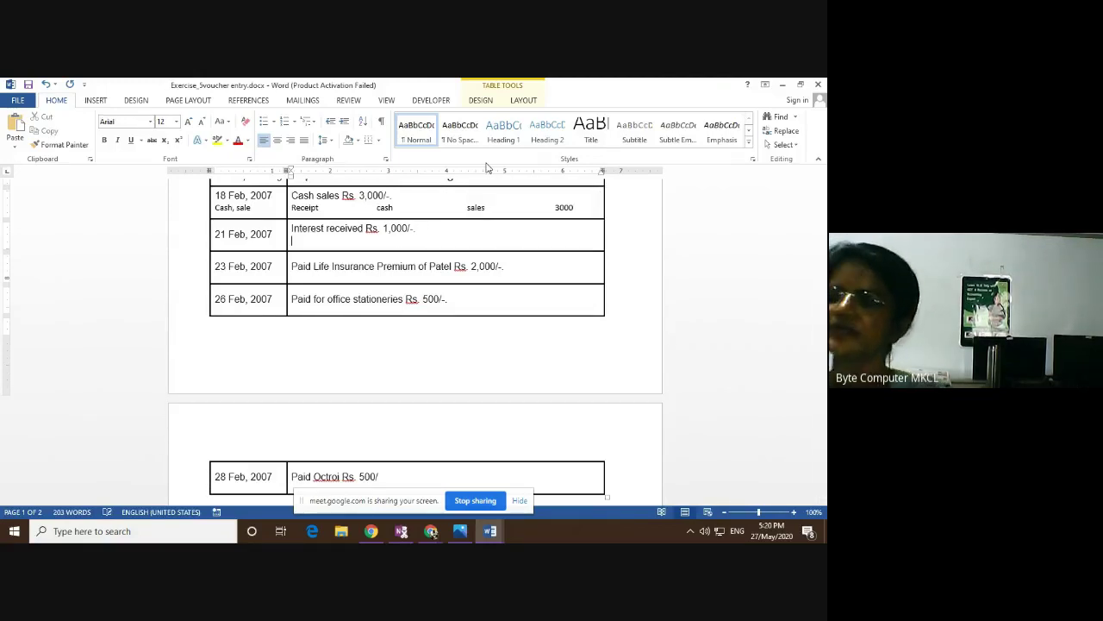
pyautogui.click(276, 233)
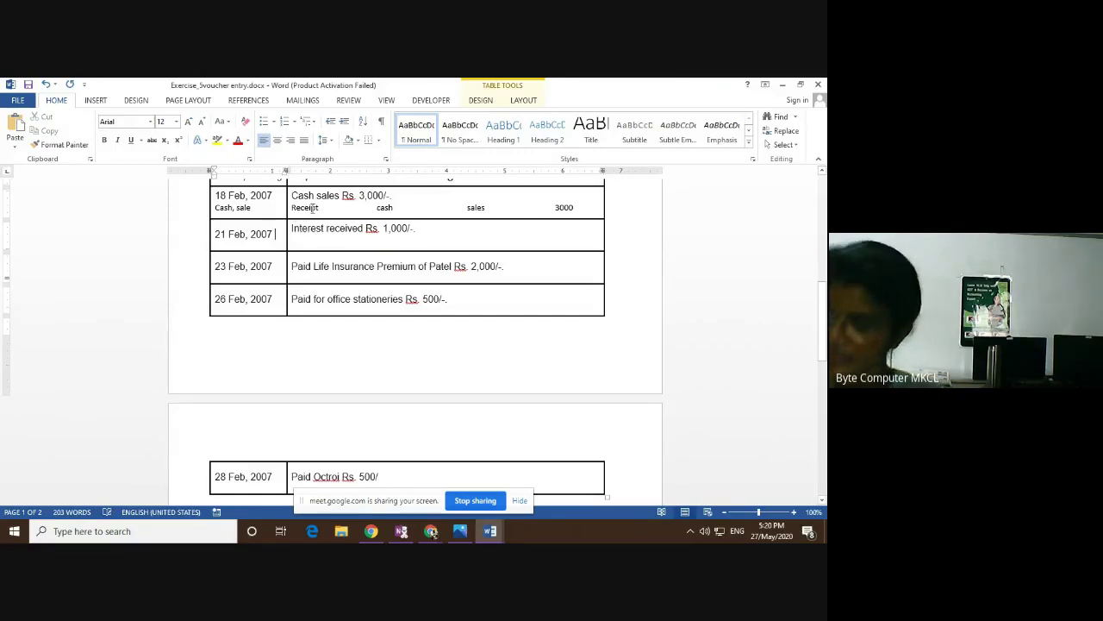
pyautogui.press('Return')
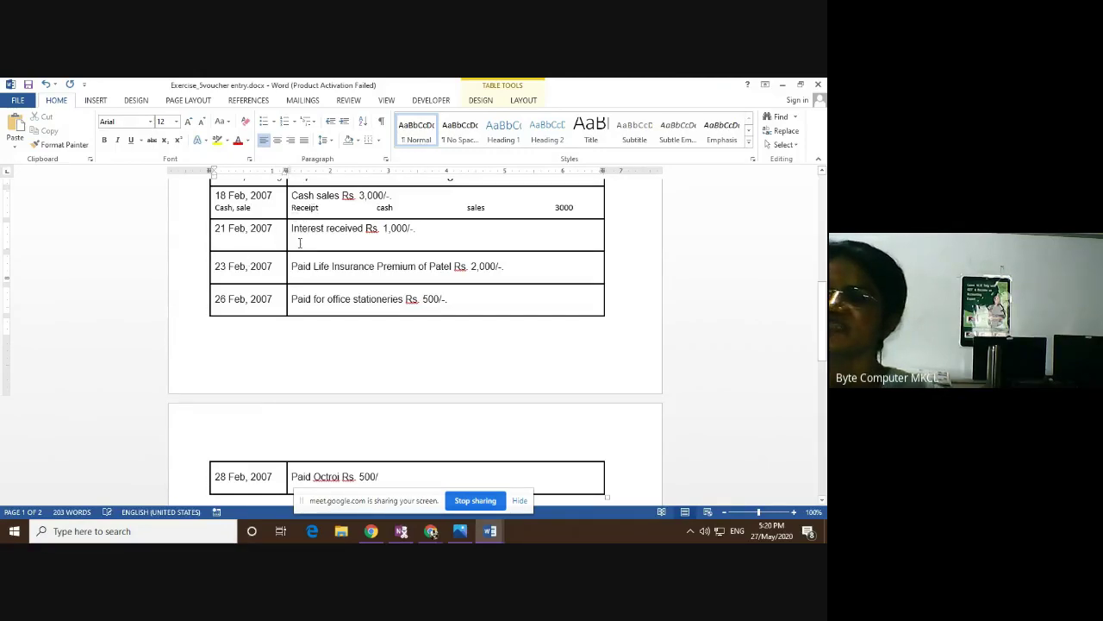
# Enter "Receipt" as the voucher type of the 21 Feb interest received and "Cash, Interest" as the ledgers under its date.
pyautogui.click(306, 242)
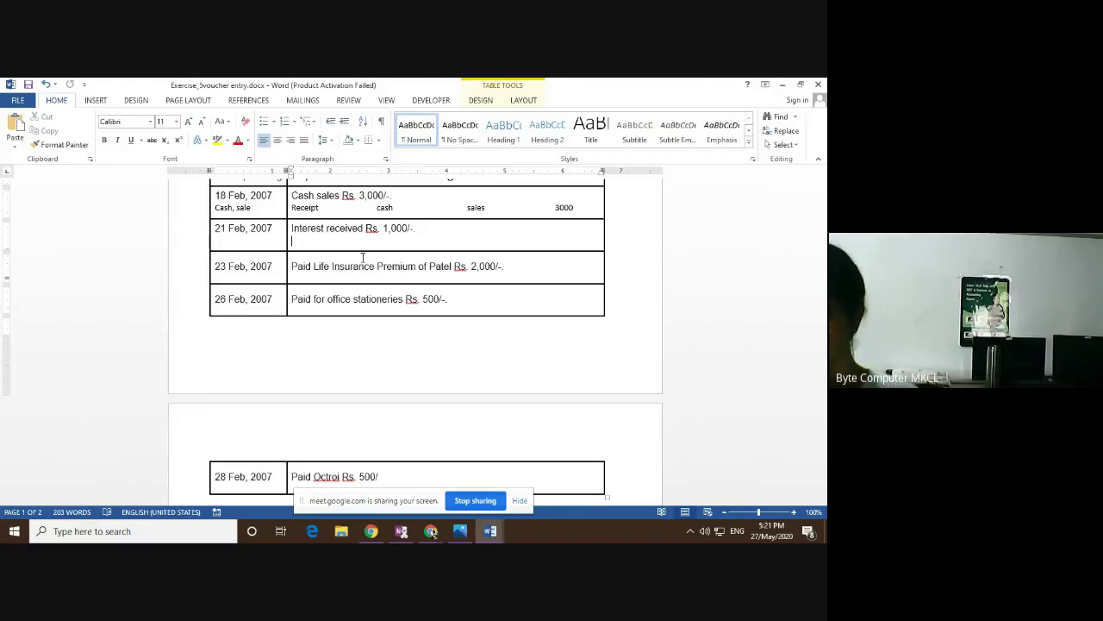
pyautogui.write('re')
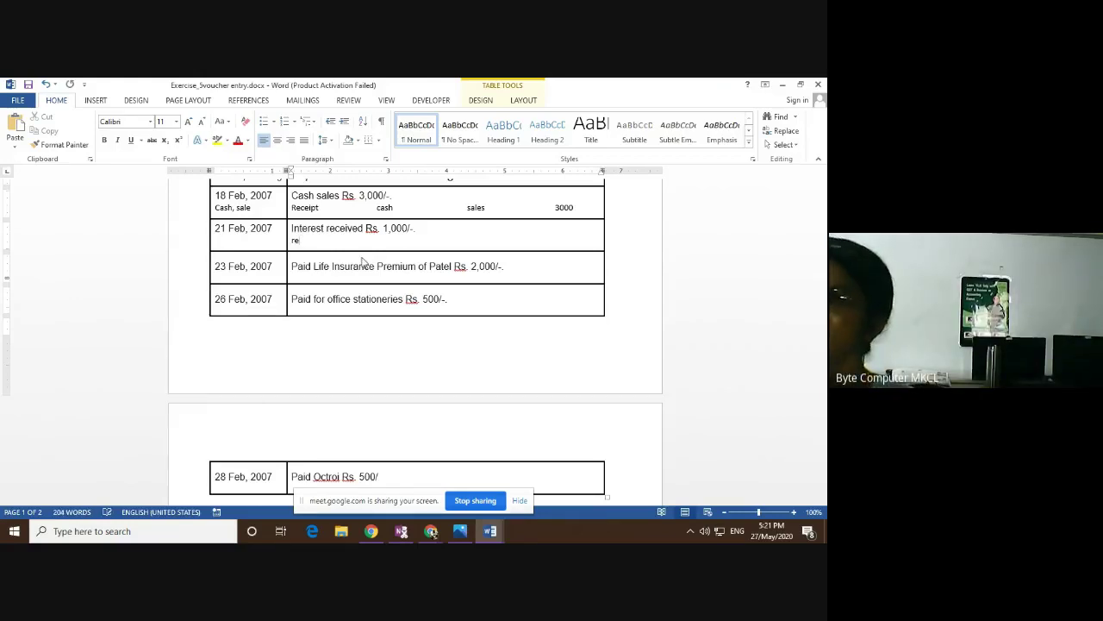
pyautogui.write('ceipt')
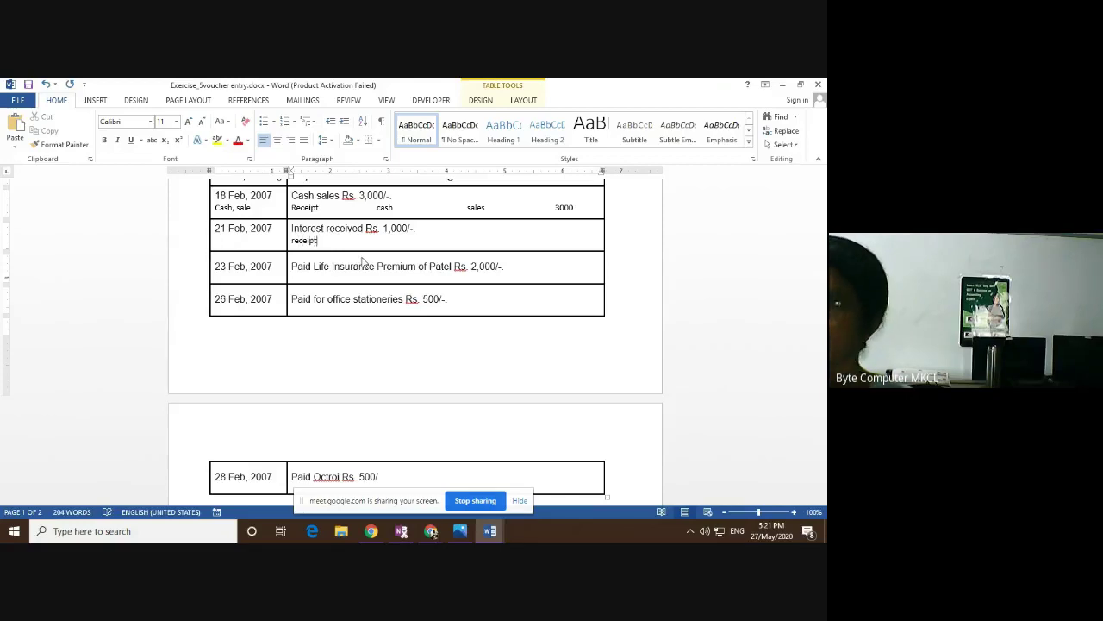
pyautogui.click(221, 240)
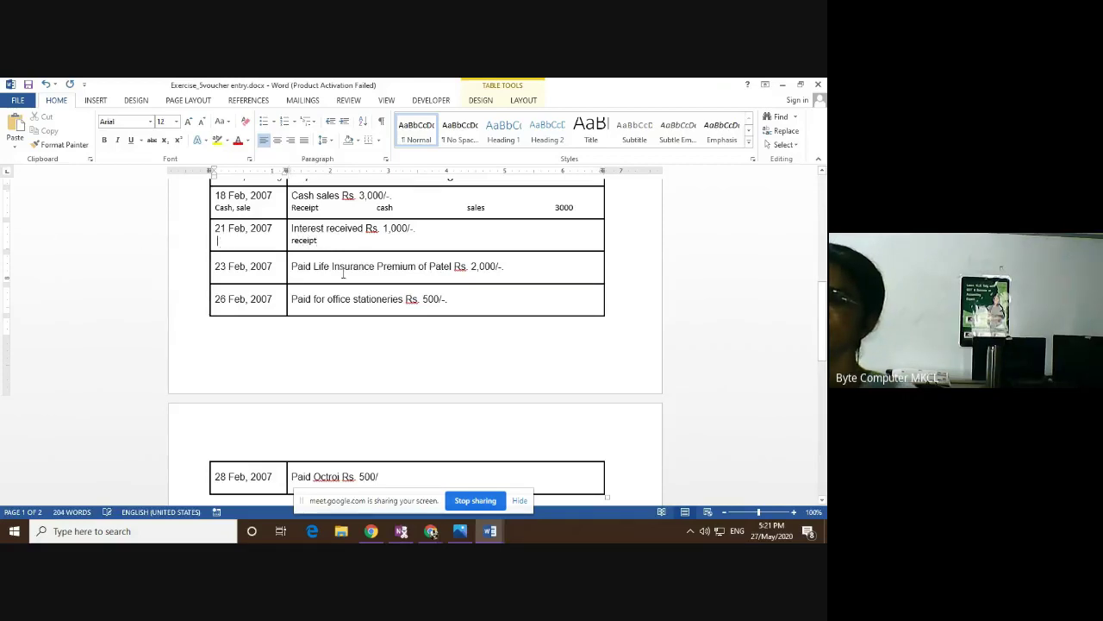
pyautogui.write('cash')
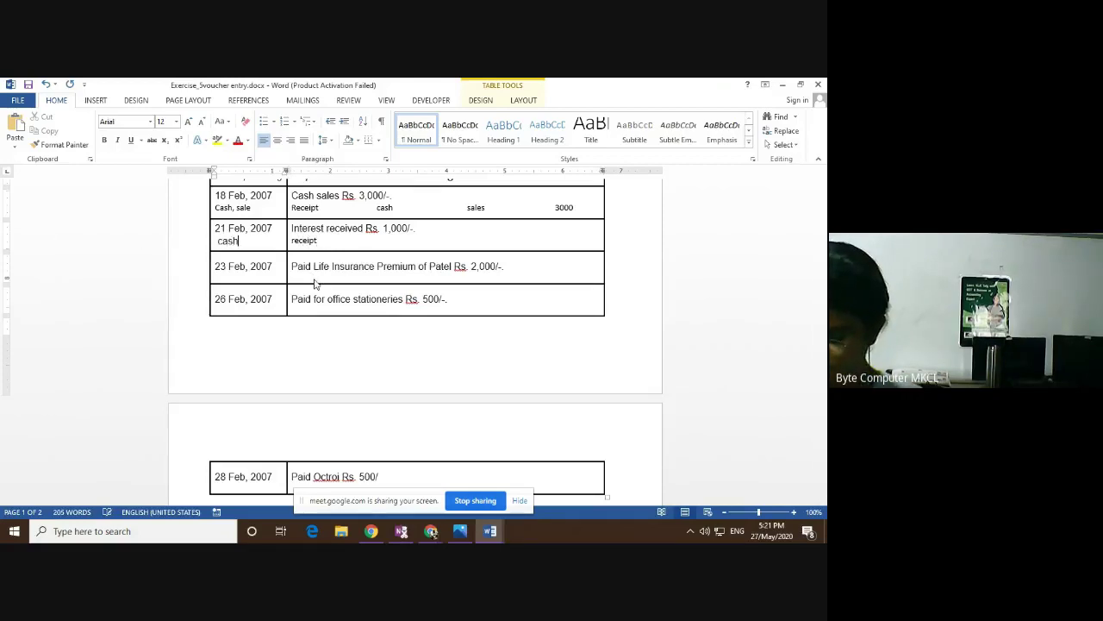
pyautogui.write(',')
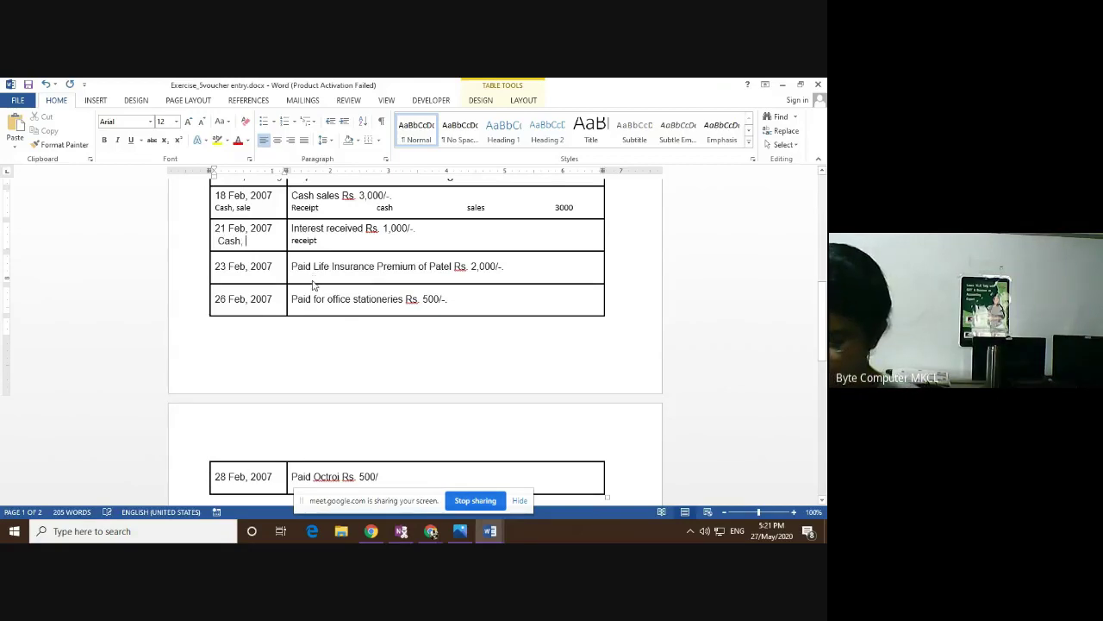
pyautogui.write(' Intrest')
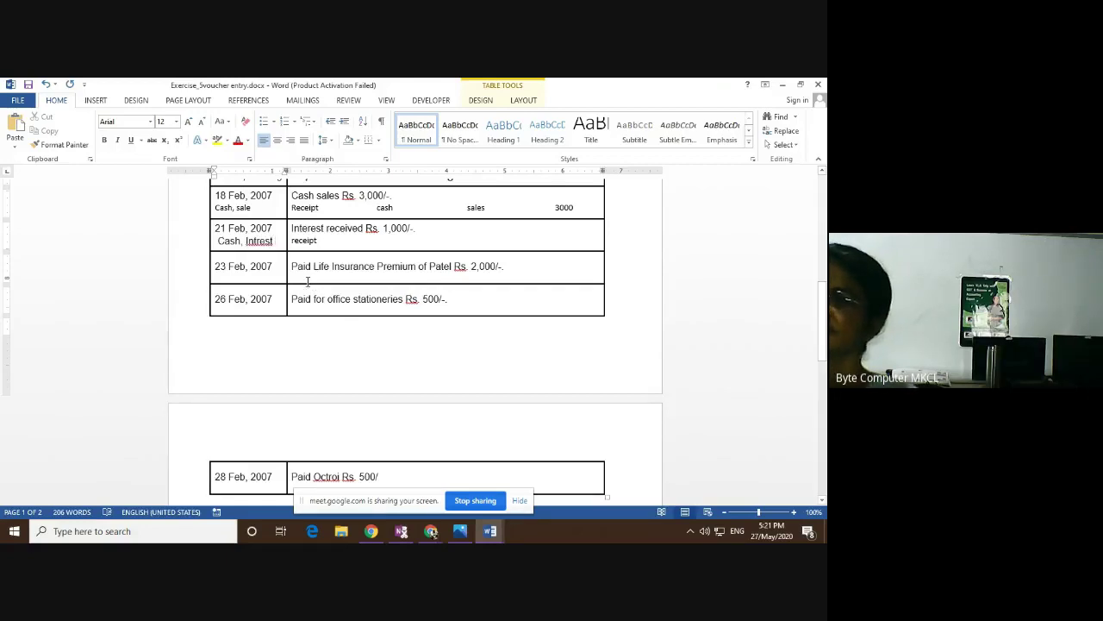
pyautogui.rightClick(258, 241)
pyautogui.click(305, 250)
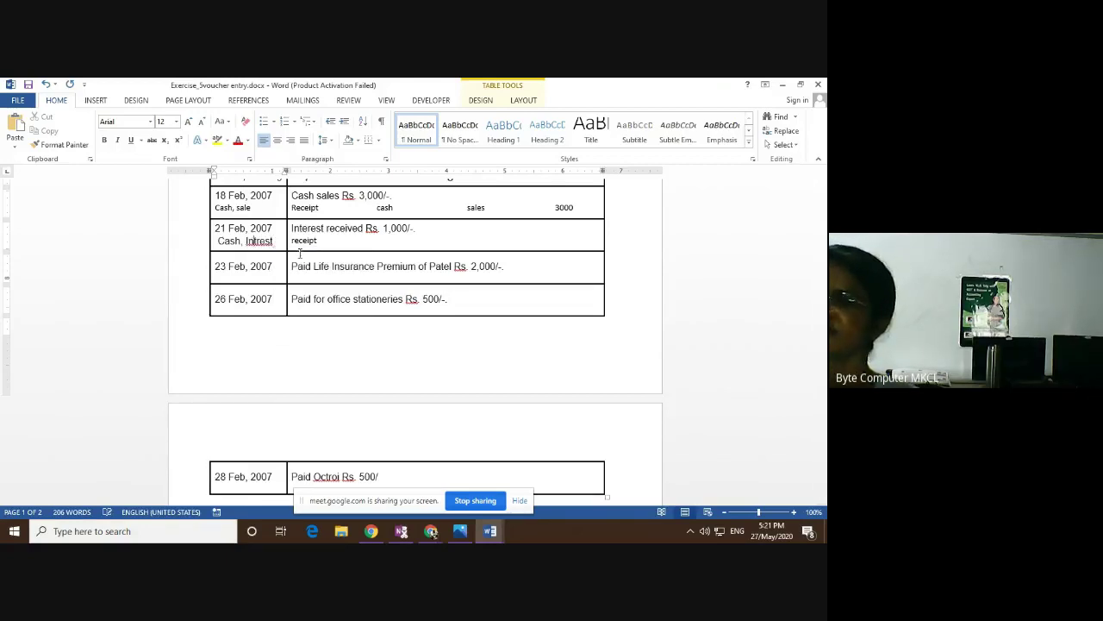
# Add spacing after the 21 Feb voucher type up to the debit ledger position, in line with the row above.
pyautogui.click(340, 244)
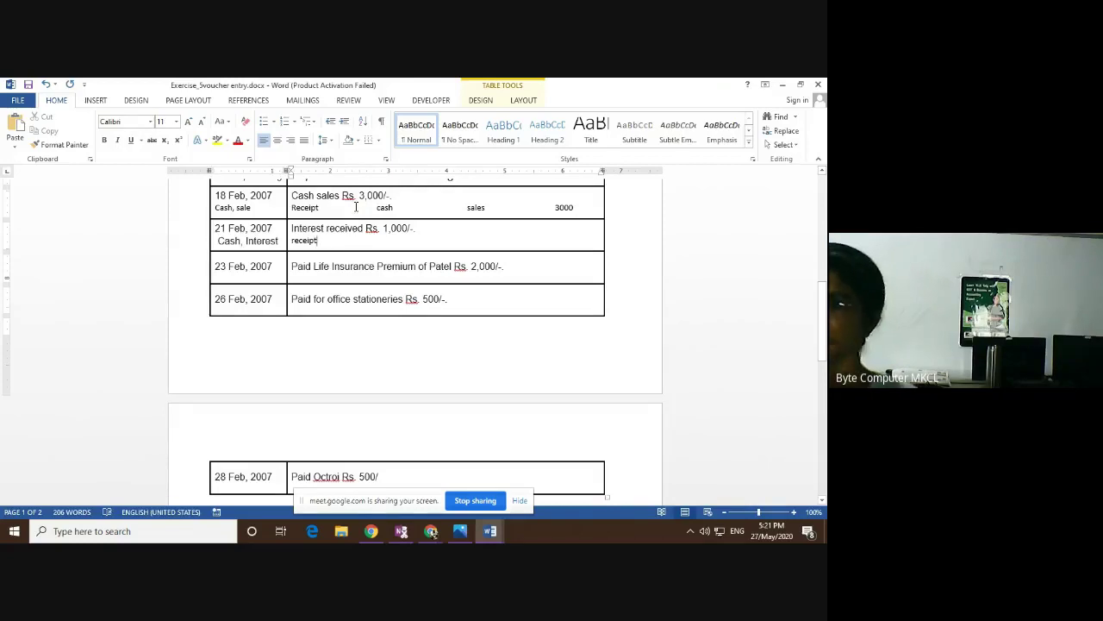
pyautogui.press('Tab')
pyautogui.press('Tab')
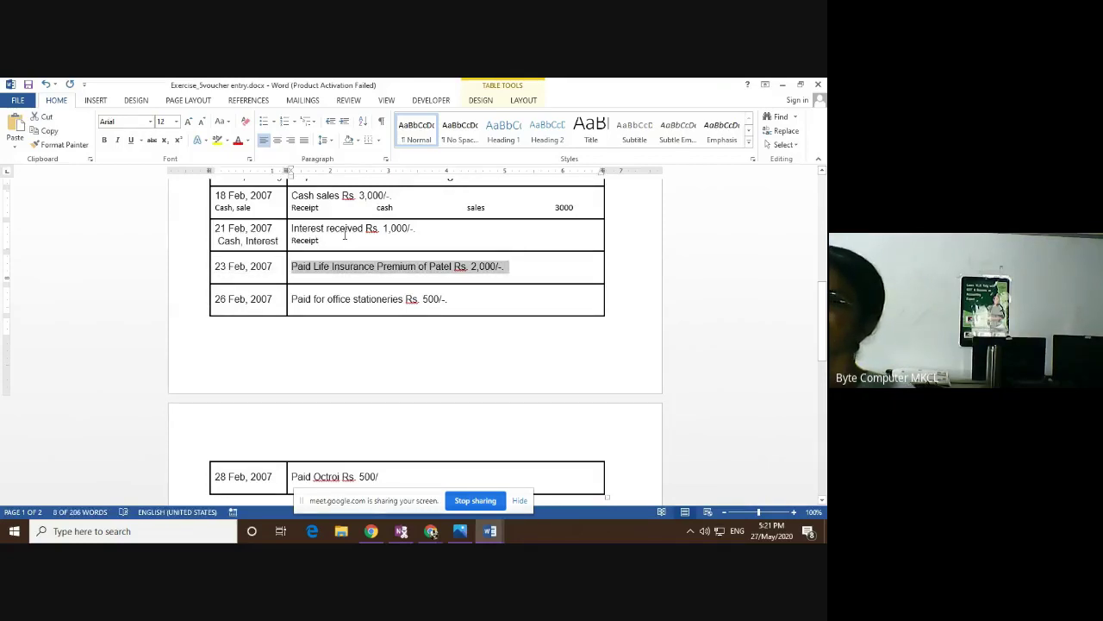
pyautogui.click(345, 238)
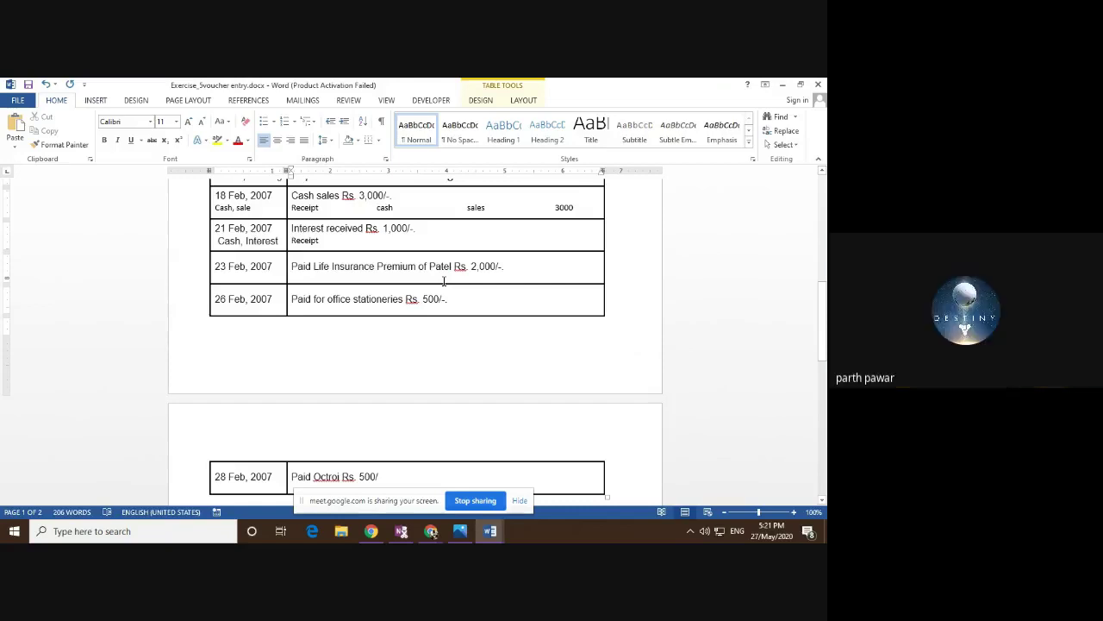
# Consult the Dr rule for assets, expenses and losses in the online PROFORMA OF TRADING document, and return to the exercise.
pyautogui.moveTo(489, 531)
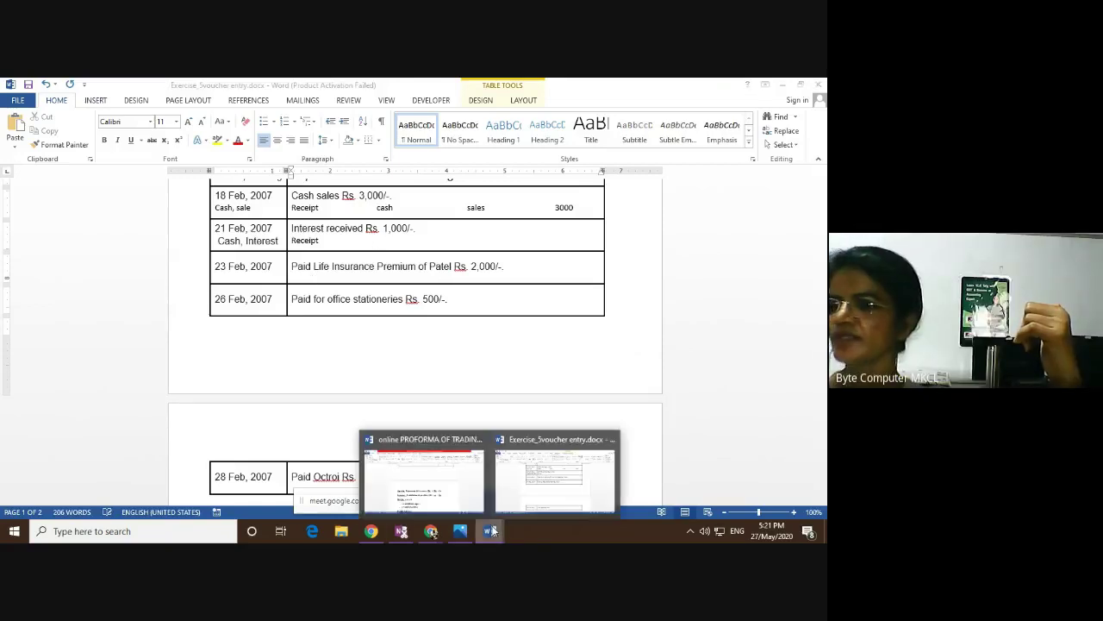
pyautogui.click(440, 502)
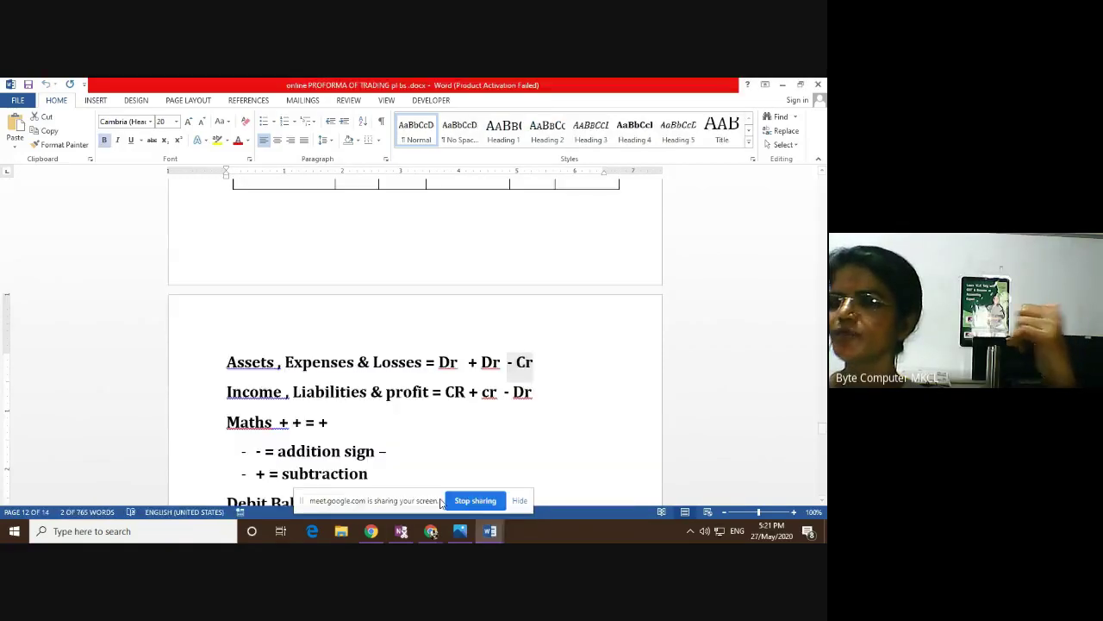
pyautogui.click(238, 362)
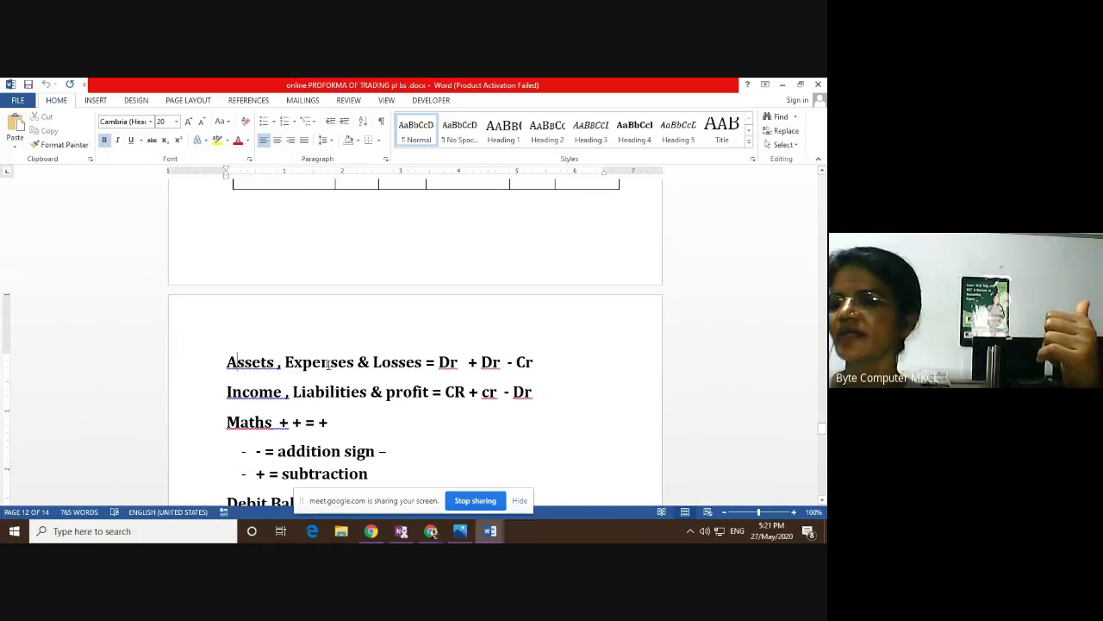
pyautogui.moveTo(457, 362); pyautogui.dragTo(441, 367)
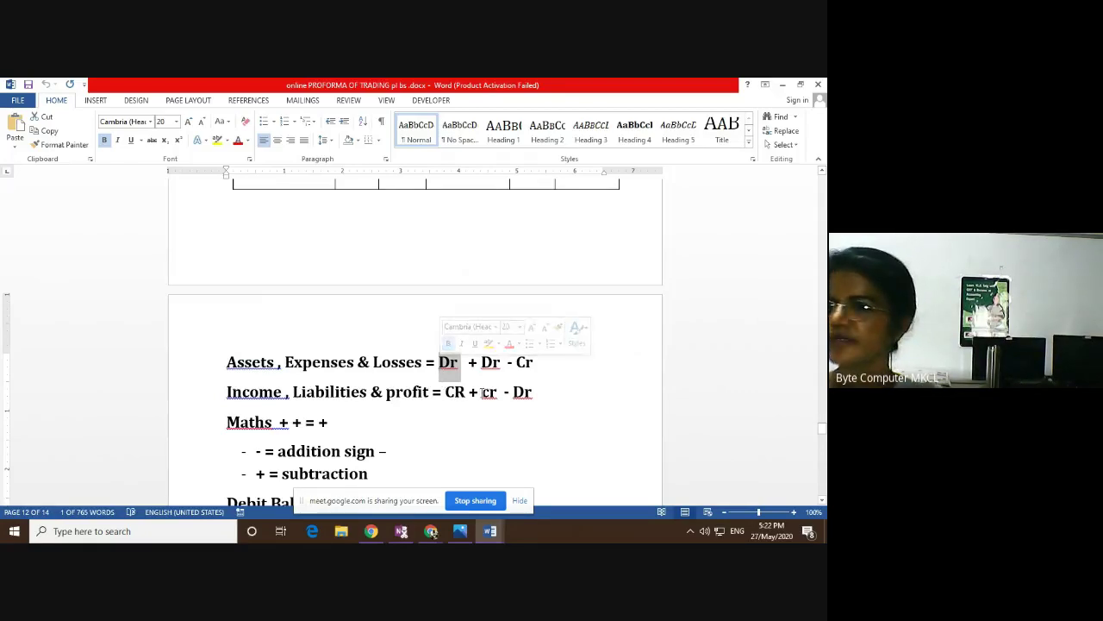
pyautogui.click(489, 532)
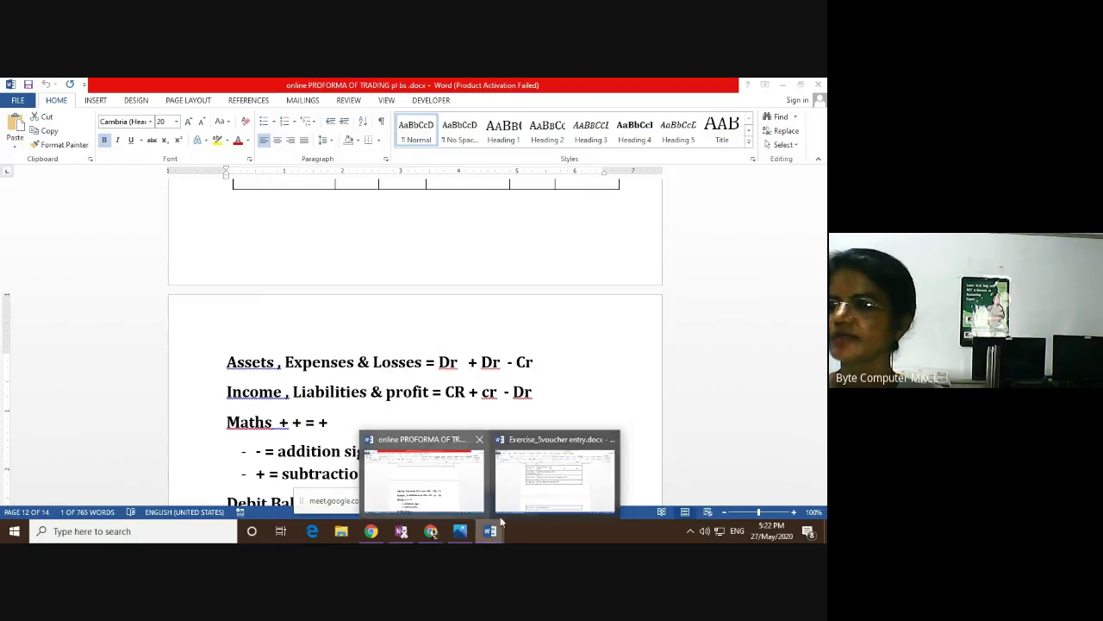
pyautogui.click(556, 479)
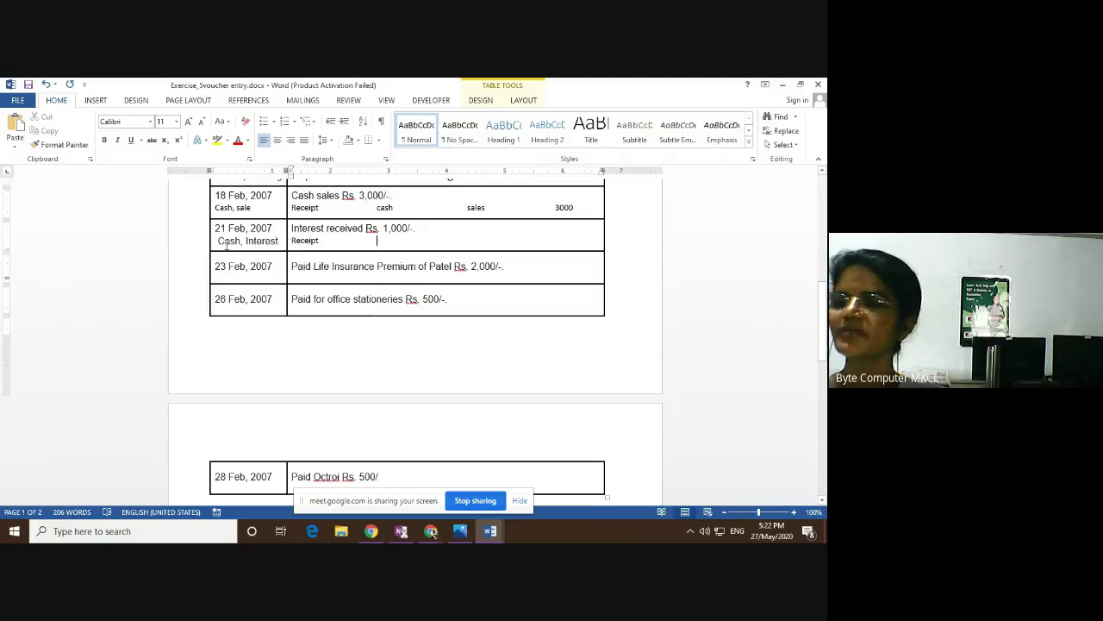
# Examine in the online PROFORMA OF TRADING document how an increase in assets, expenses and losses is treated.
pyautogui.click(489, 531)
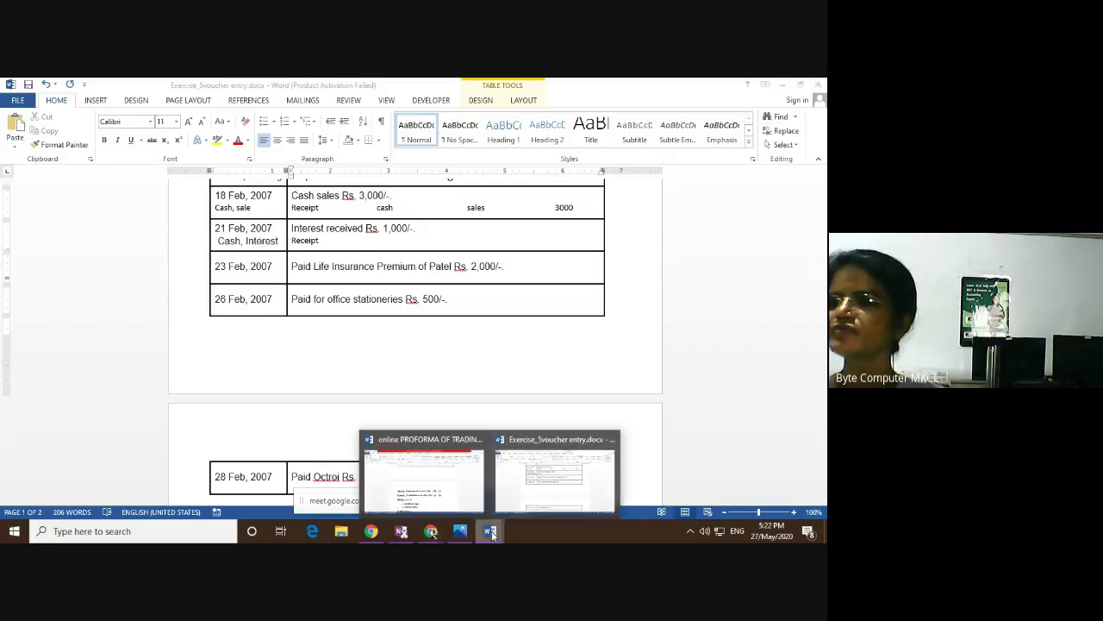
pyautogui.click(451, 505)
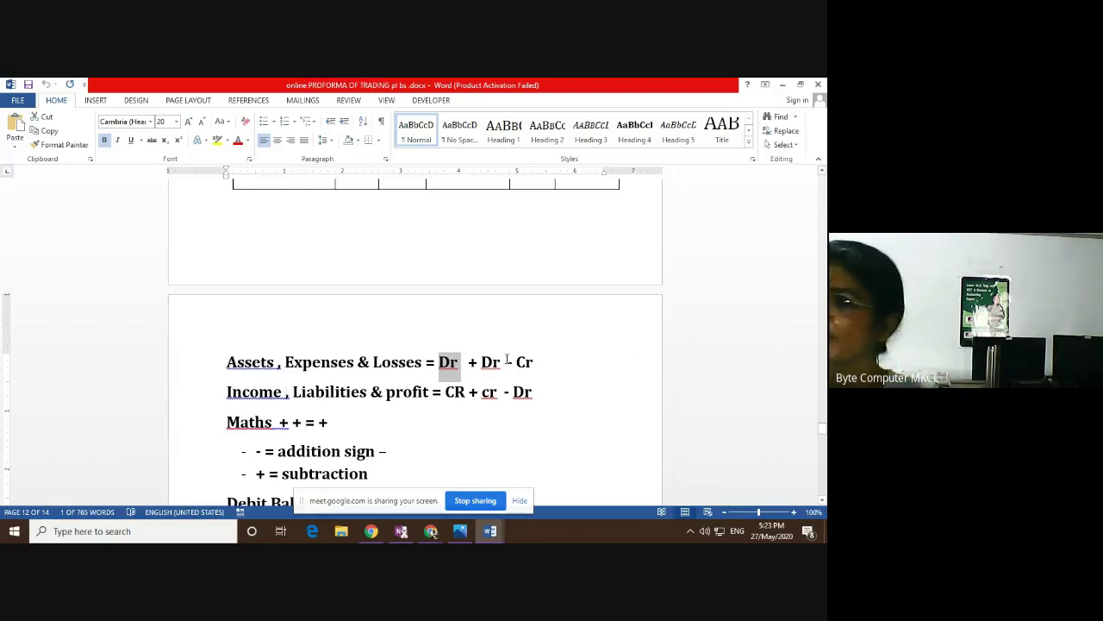
pyautogui.moveTo(507, 361); pyautogui.dragTo(469, 363)
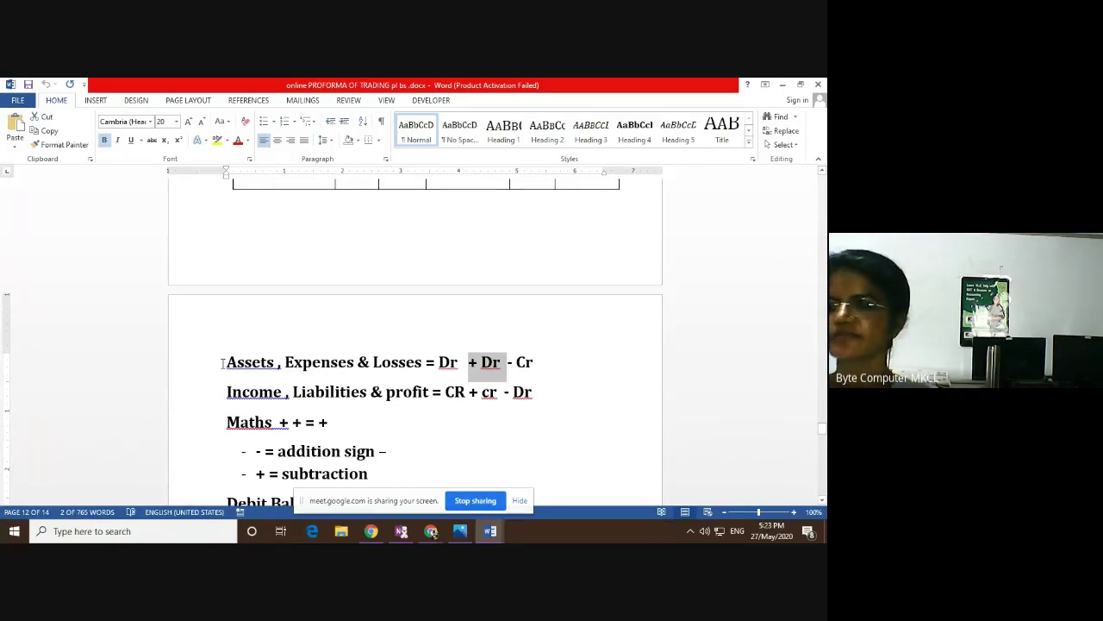
pyautogui.doubleClick(453, 361)
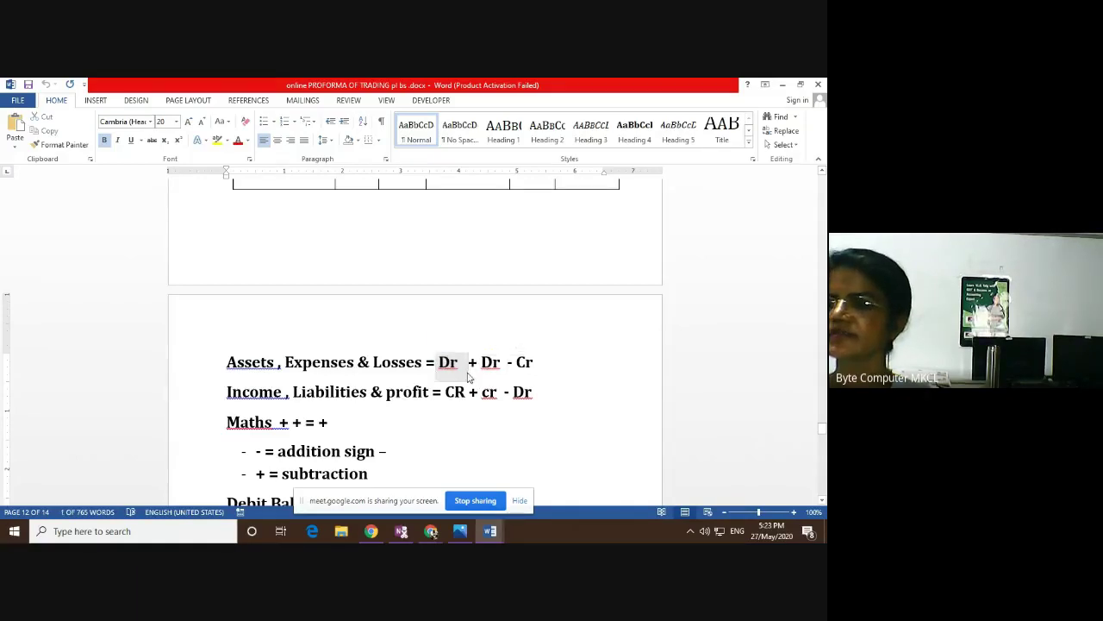
pyautogui.click(470, 363)
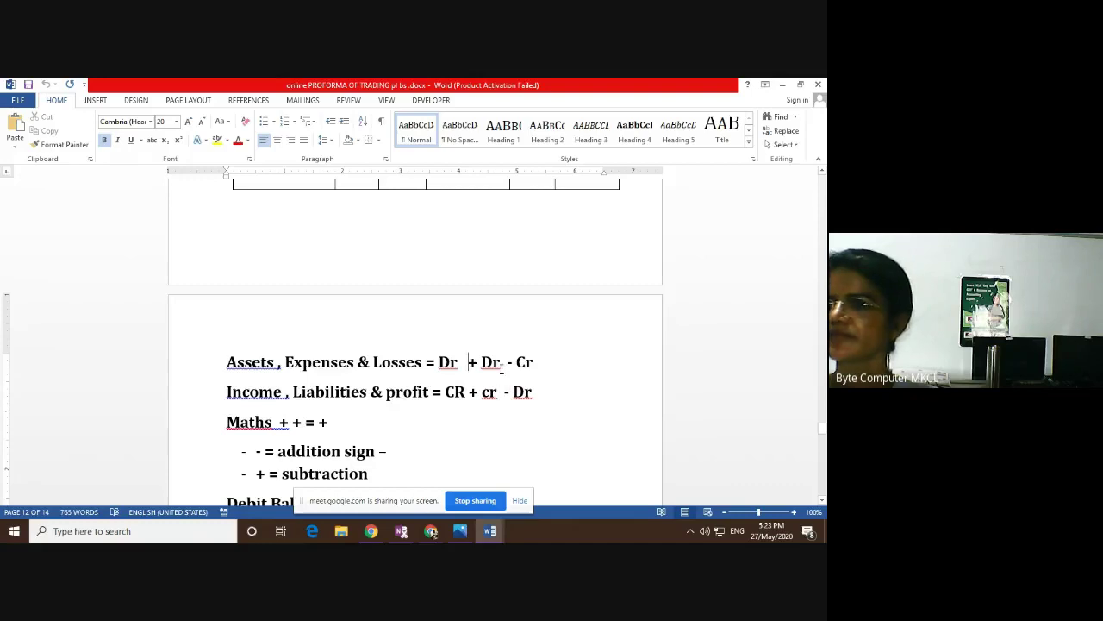
pyautogui.moveTo(487, 362); pyautogui.dragTo(466, 362)
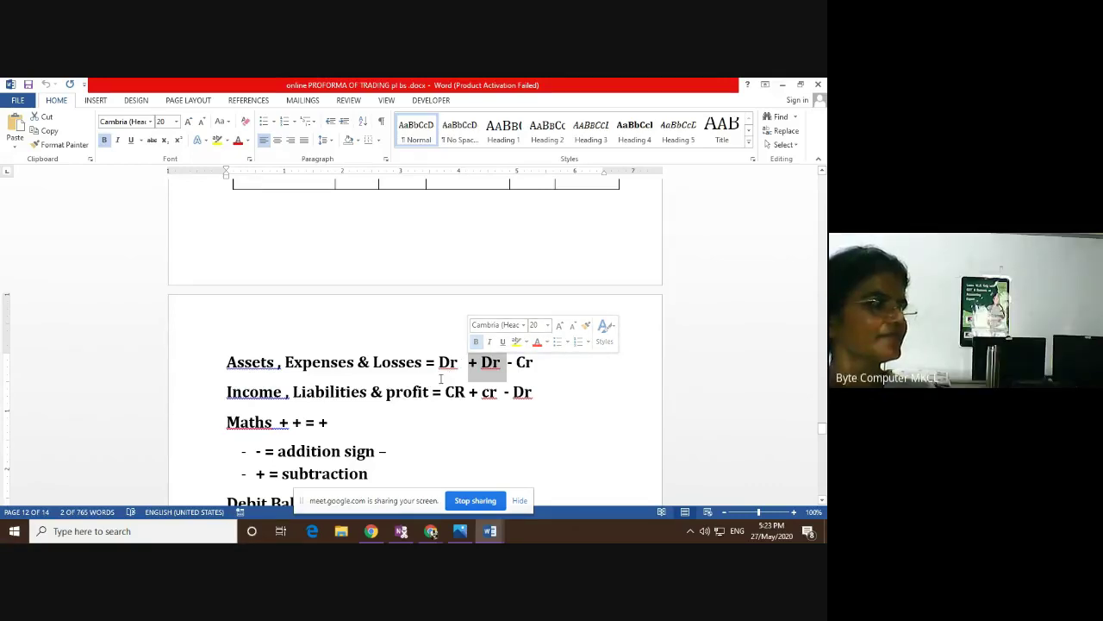
pyautogui.click(495, 535)
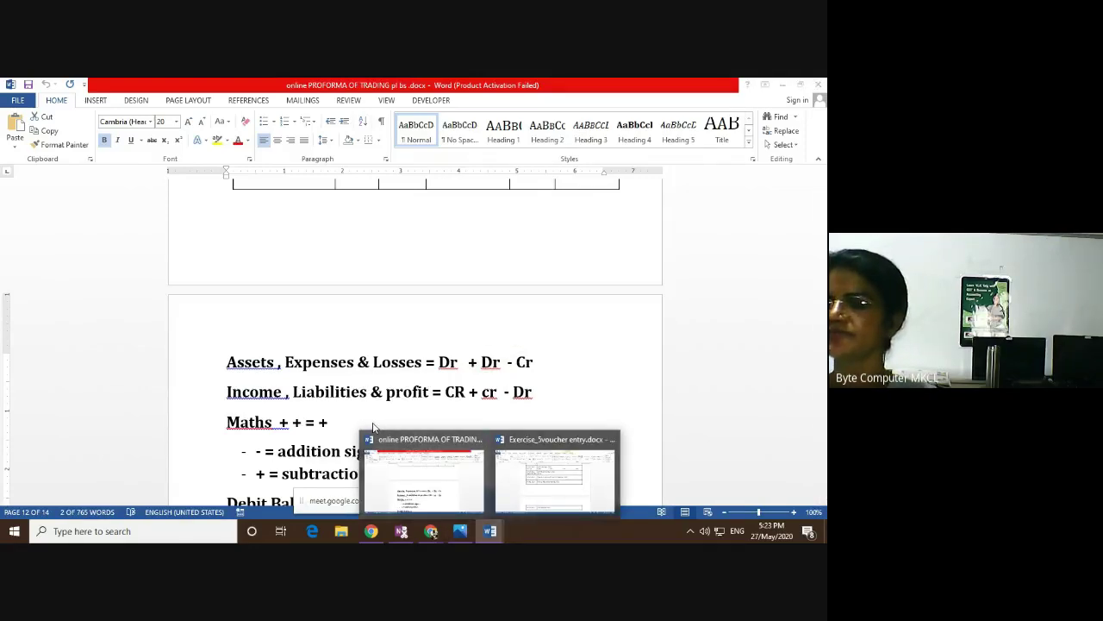
pyautogui.click(453, 439)
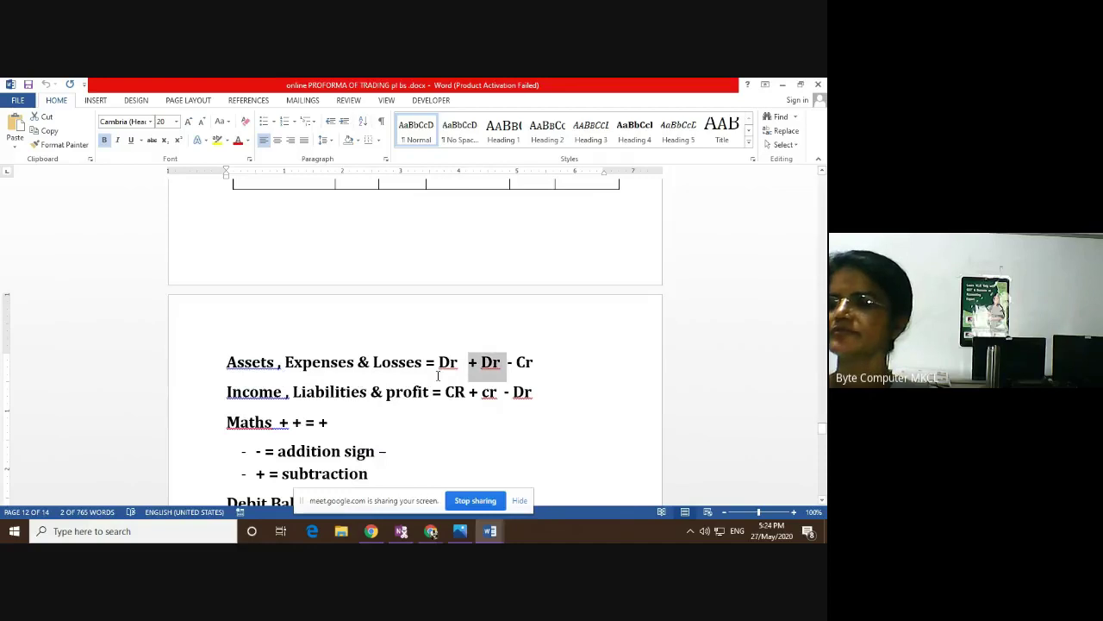
pyautogui.click(243, 367)
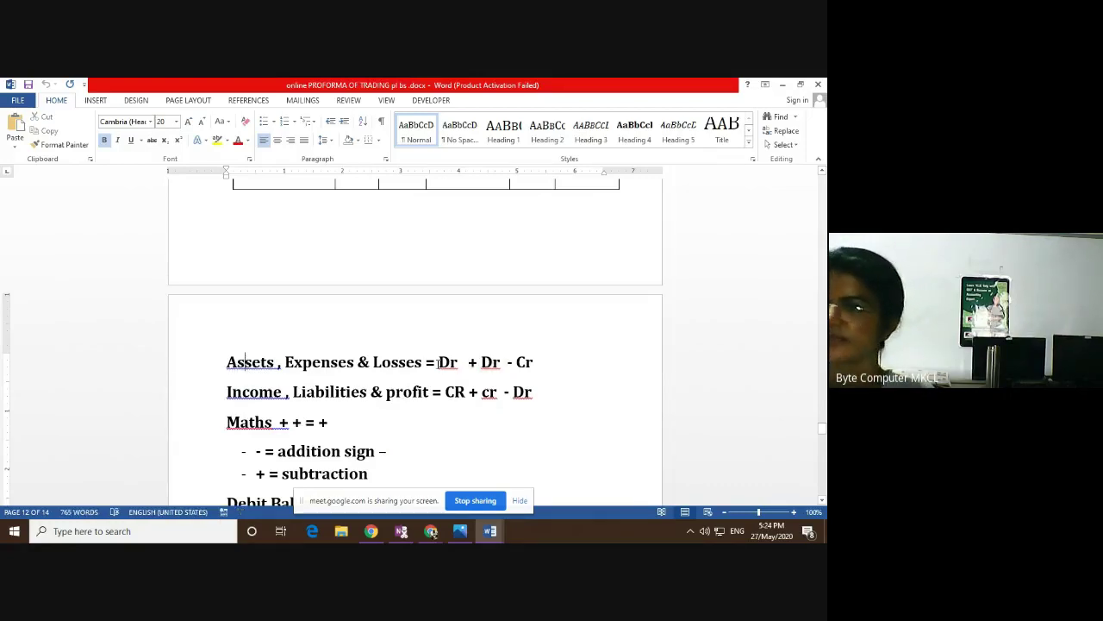
pyautogui.moveTo(467, 363); pyautogui.dragTo(425, 365)
pyautogui.click(505, 362)
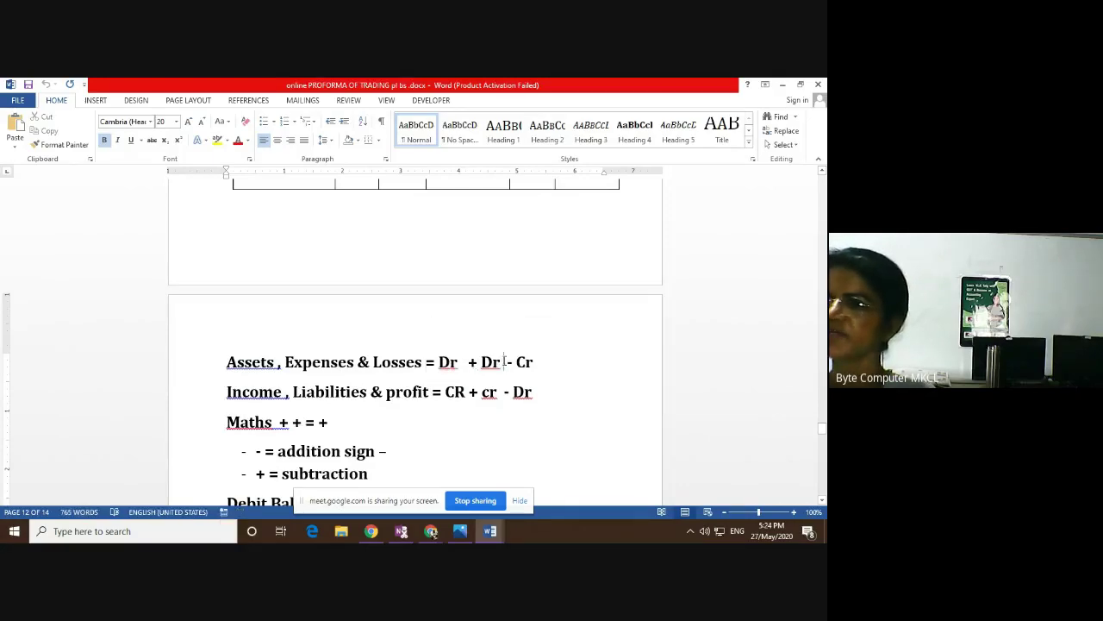
pyautogui.moveTo(504, 362); pyautogui.dragTo(472, 366)
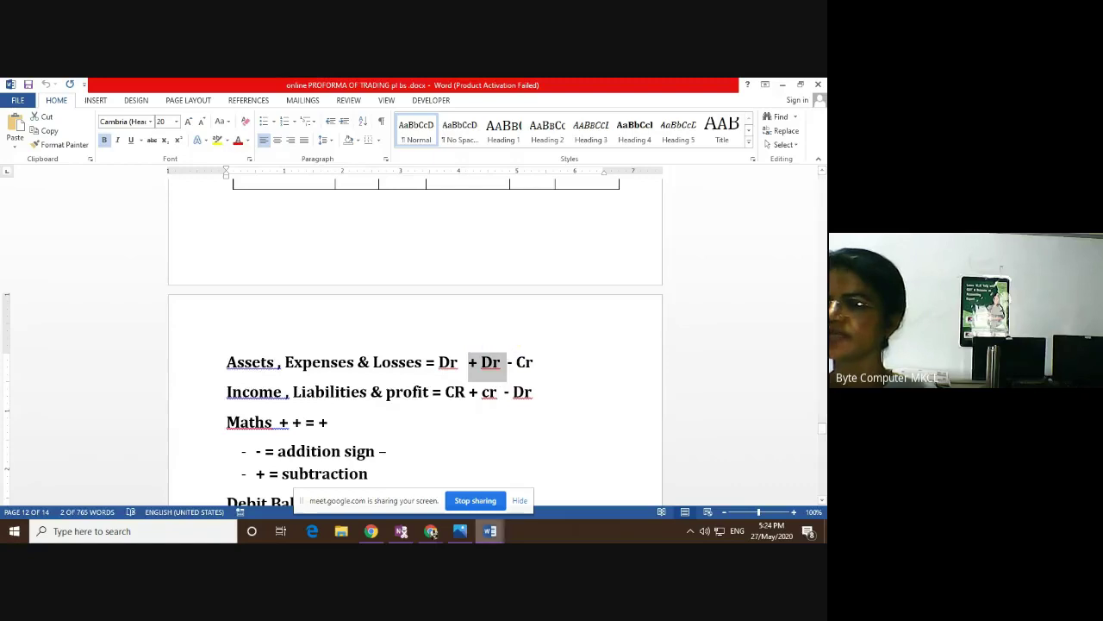
# Return to the voucher entry exercise and enter "cash" as the debit ledger and "Interest" as the credit ledger of the 21 Feb receipt.
pyautogui.moveTo(490, 531)
pyautogui.click(524, 505)
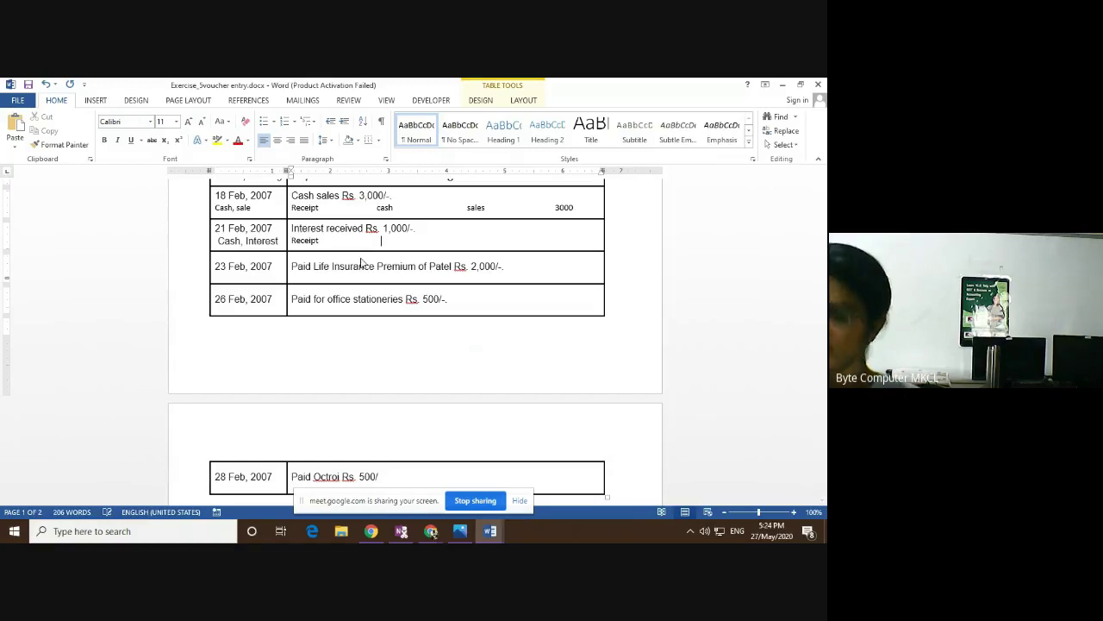
pyautogui.write('cash')
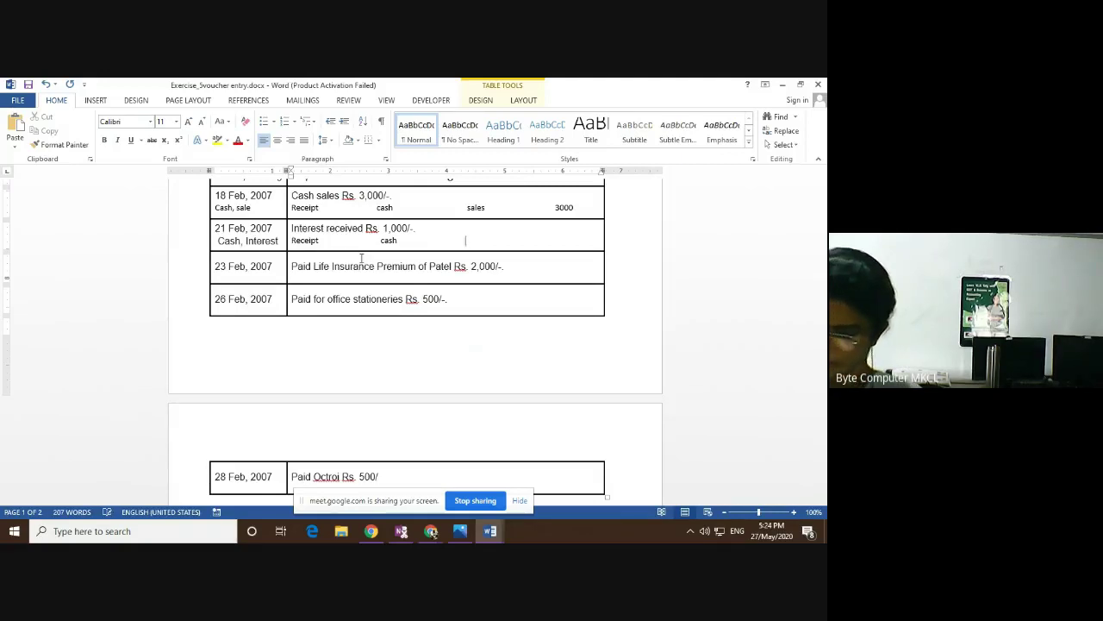
pyautogui.write('      Intrest')
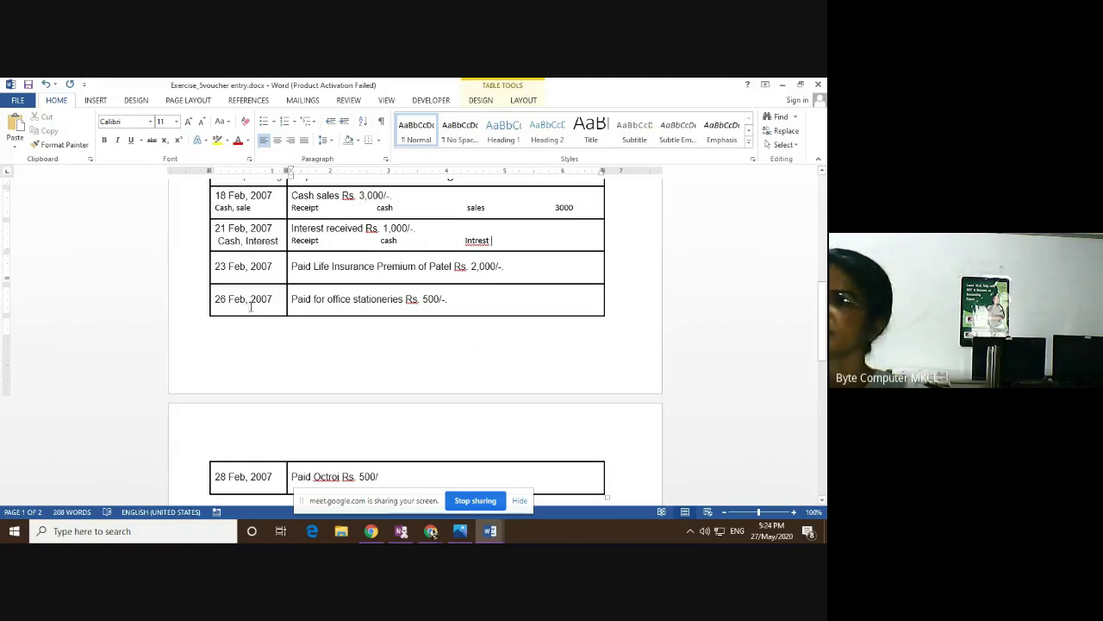
pyautogui.rightClick(464, 241)
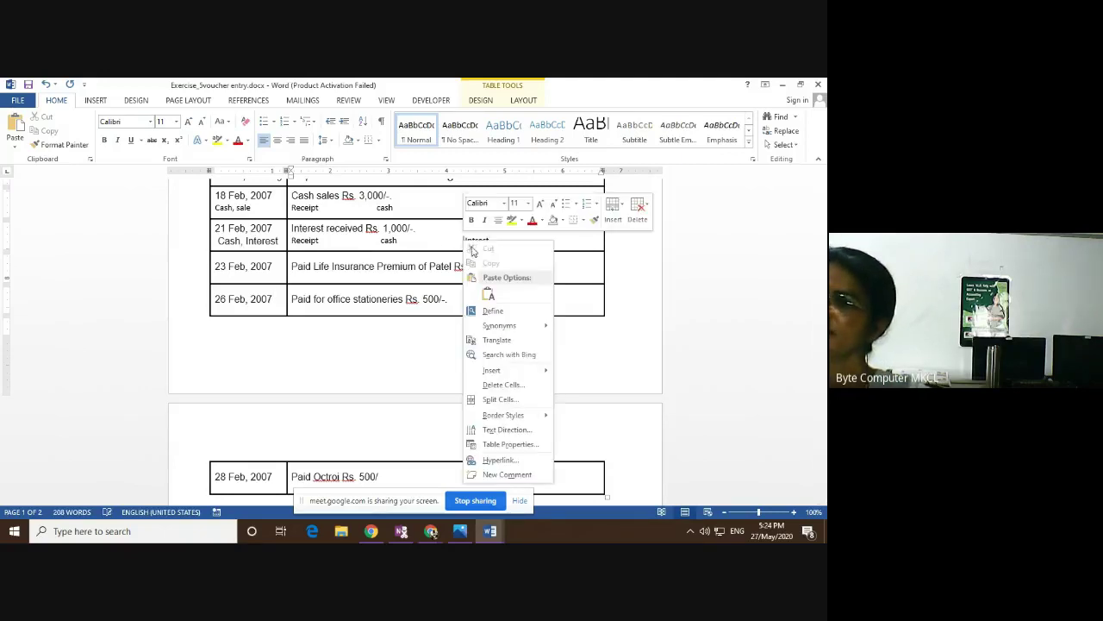
pyautogui.click(452, 247)
pyautogui.rightClick(472, 241)
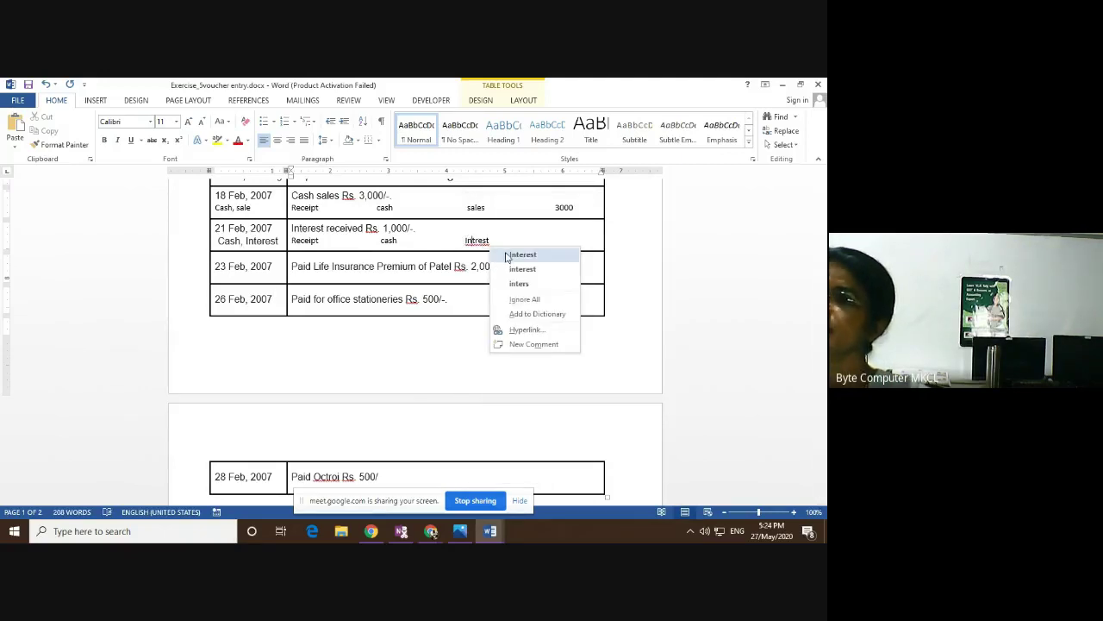
pyautogui.click(504, 255)
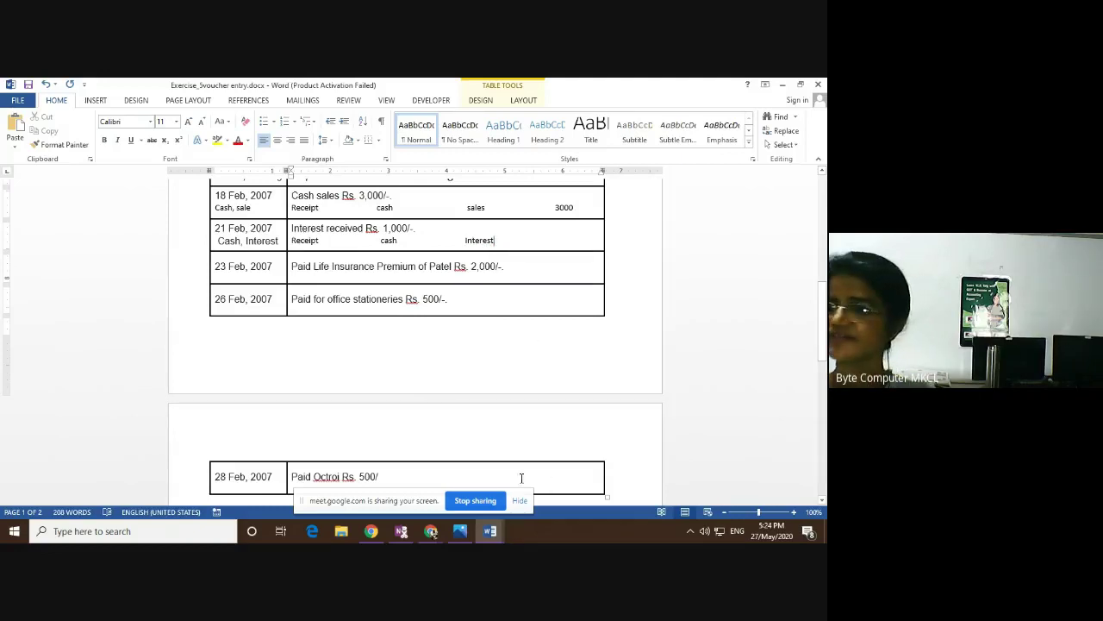
# Consult the rule for assets, expenses and losses in the online PROFORMA OF TRADING document.
pyautogui.click(491, 533)
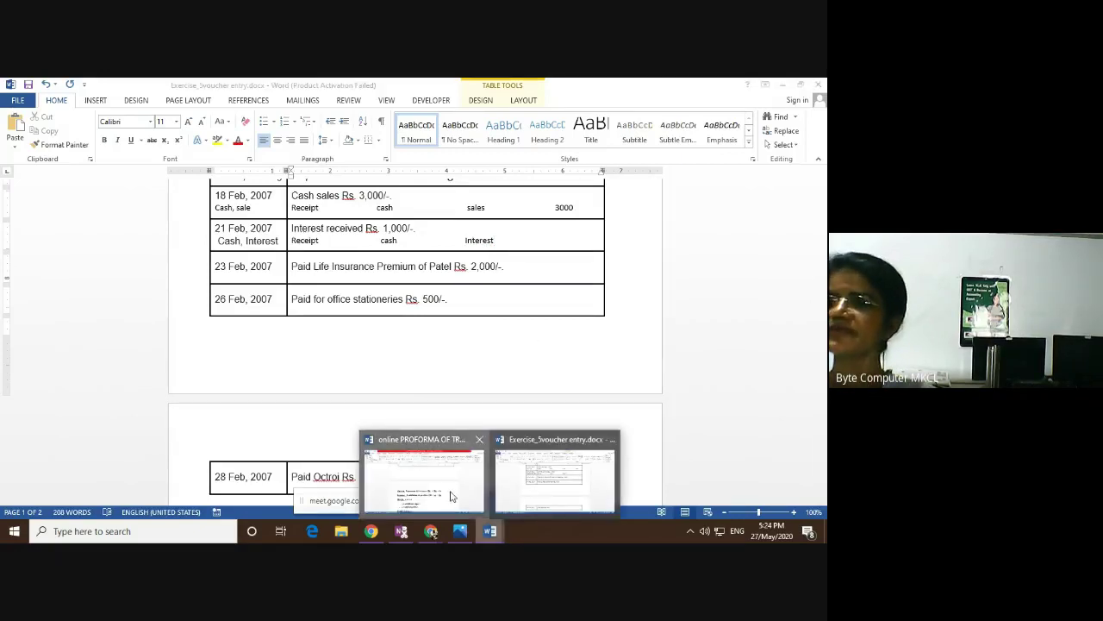
pyautogui.click(422, 472)
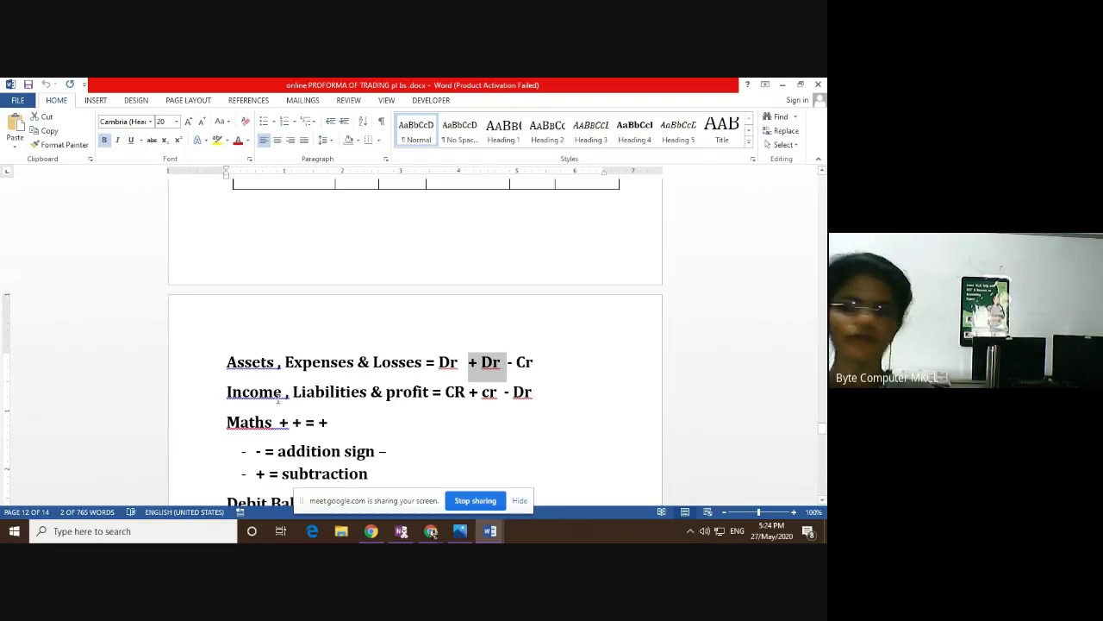
pyautogui.moveTo(324, 362); pyautogui.dragTo(295, 366)
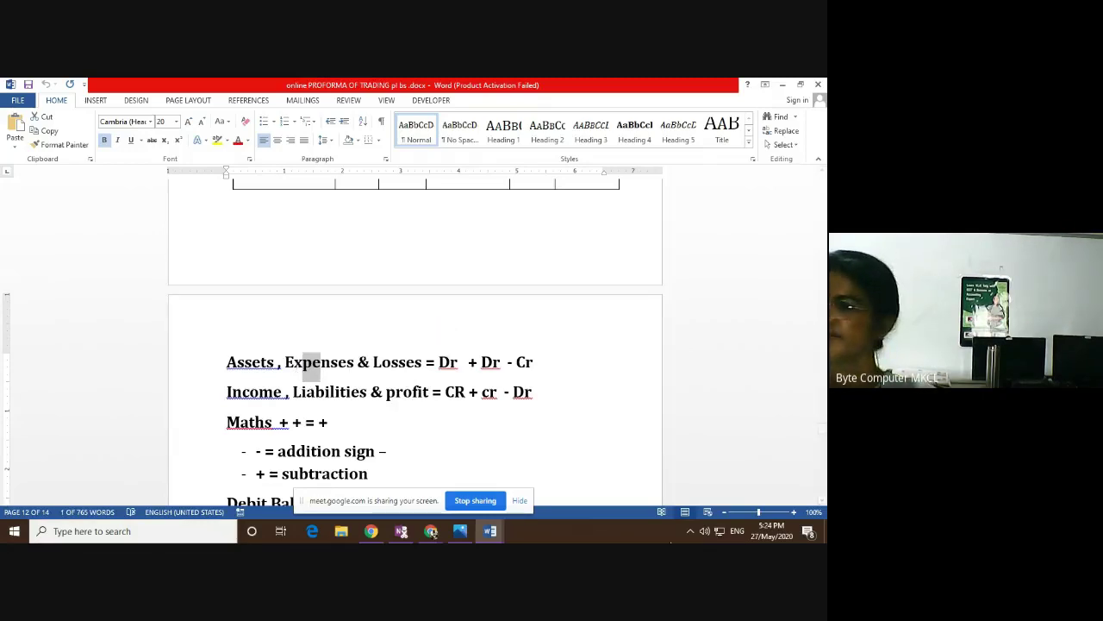
pyautogui.click(459, 531)
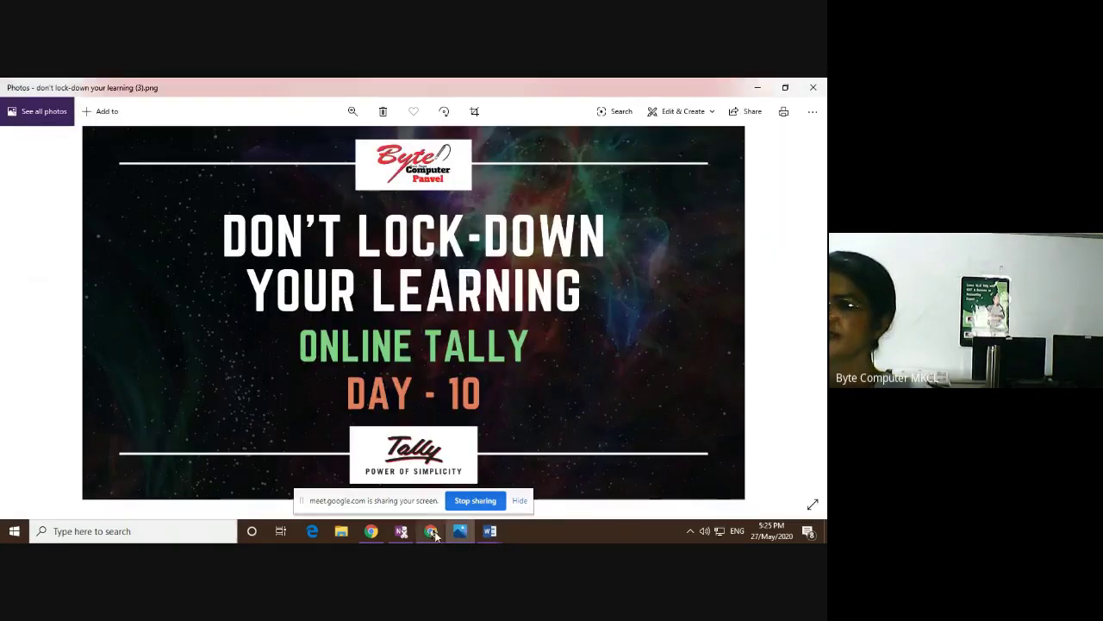
pyautogui.moveTo(439, 527)
pyautogui.click(462, 500)
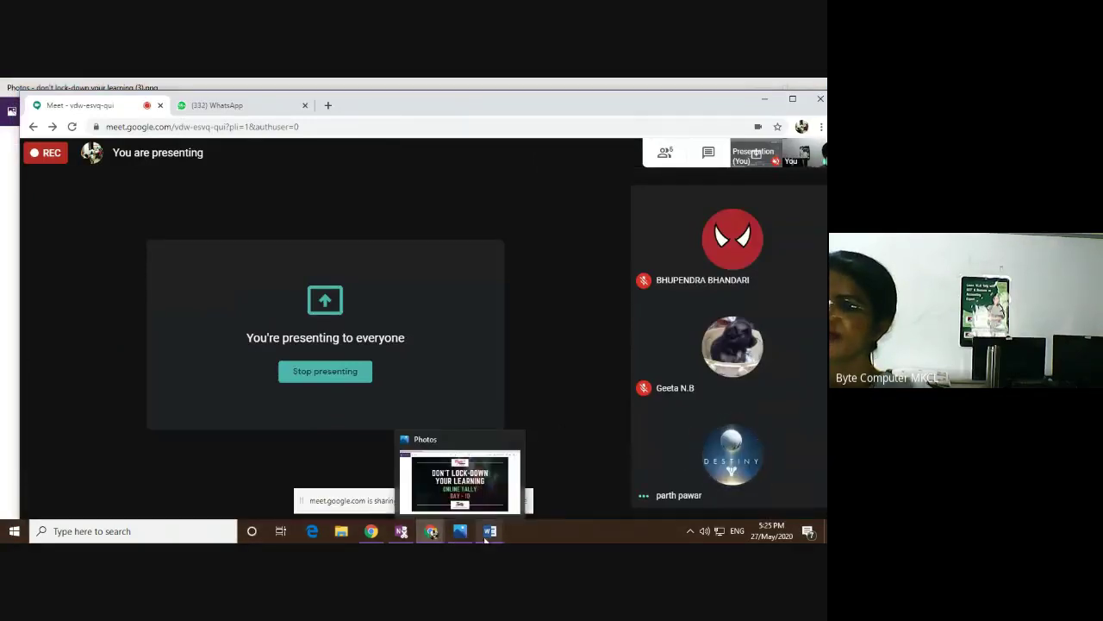
pyautogui.moveTo(437, 536)
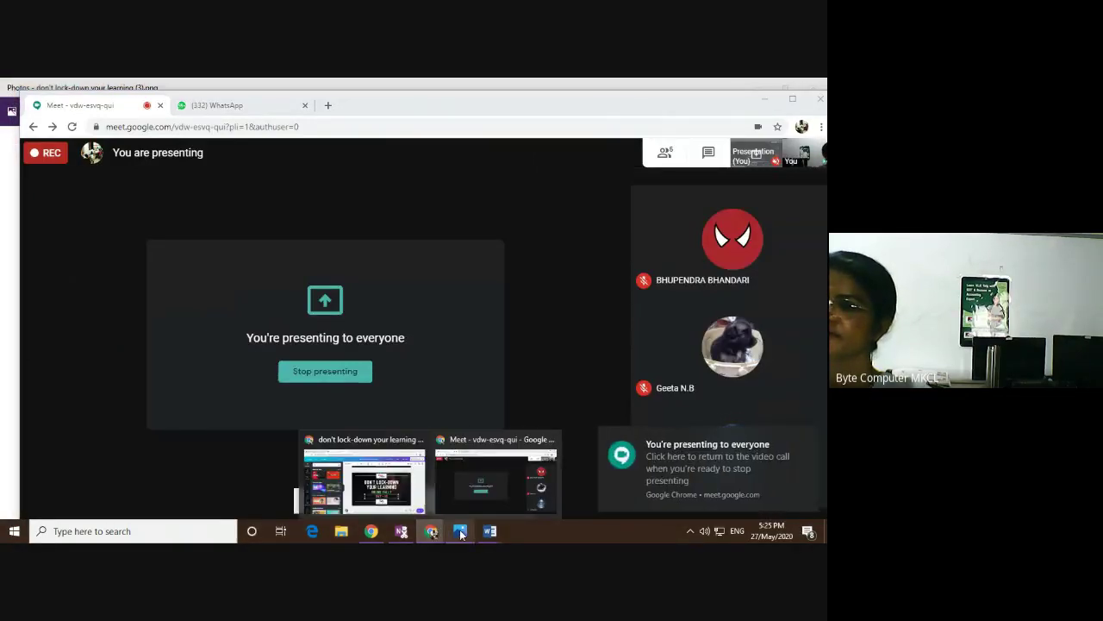
pyautogui.click(463, 533)
pyautogui.moveTo(489, 531)
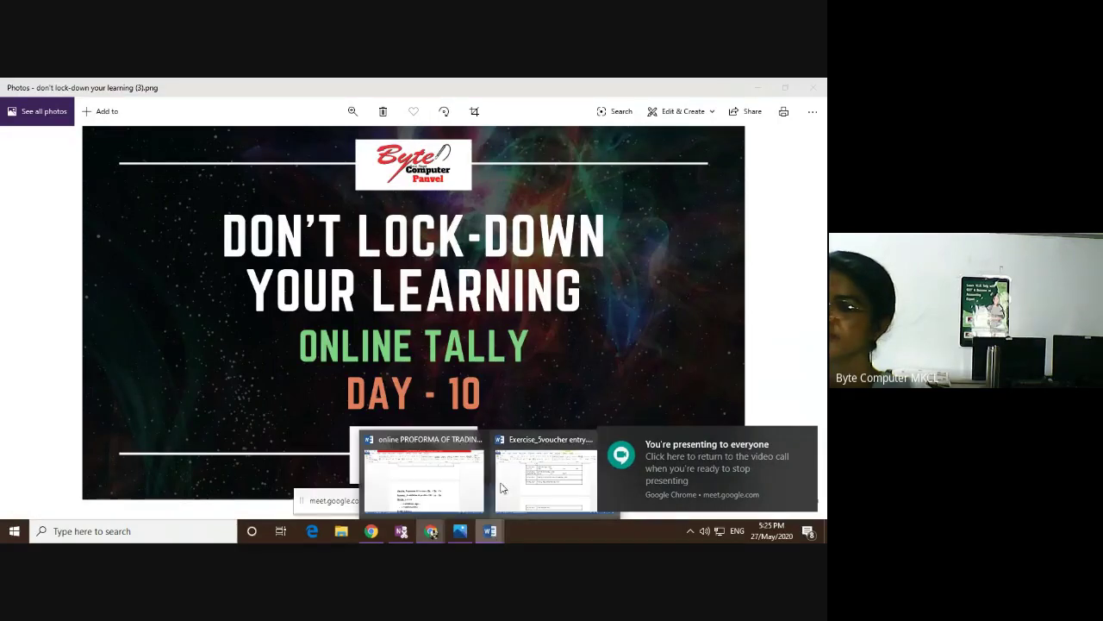
pyautogui.click(460, 491)
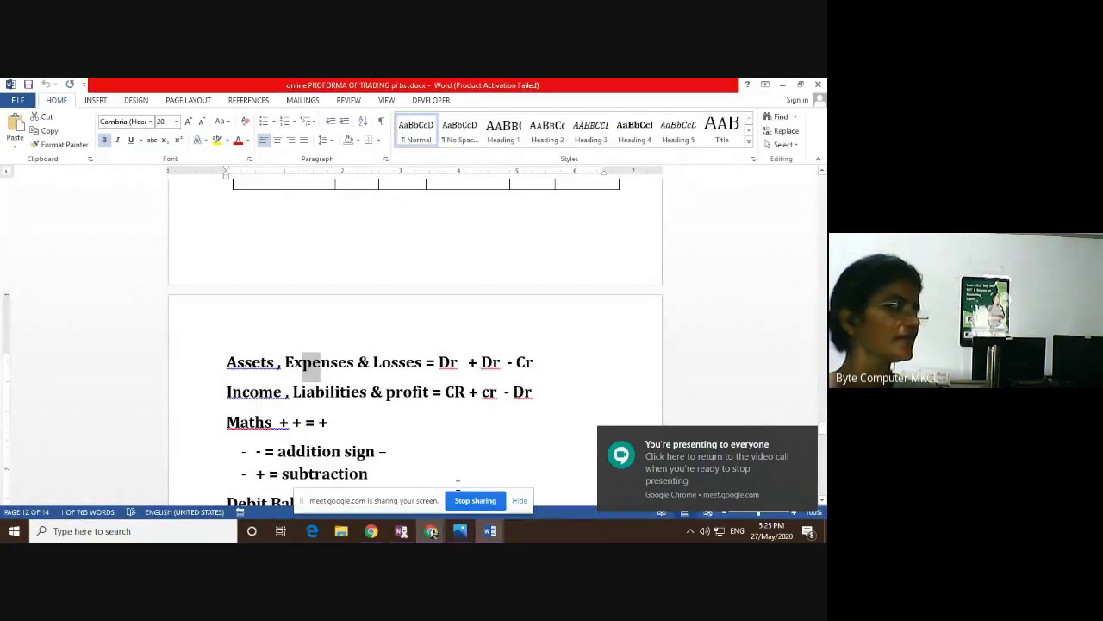
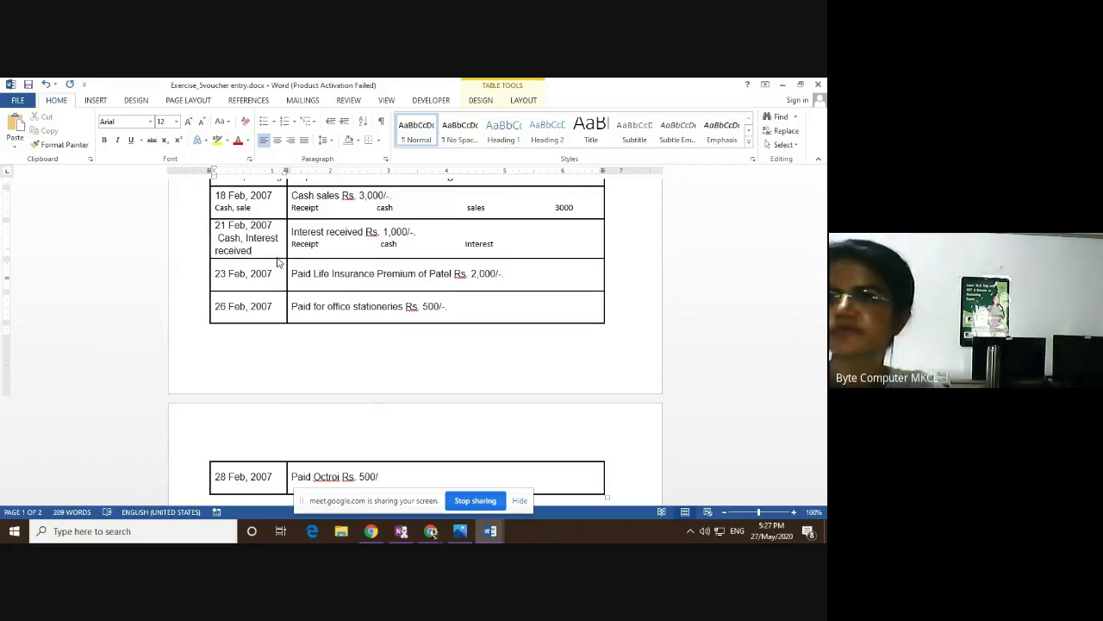
# Enter 1000 as the amount of the 21 Feb interest receipt, aligned with the amount in the row above.
pyautogui.click(569, 243)
pyautogui.tripleClick(598, 272)
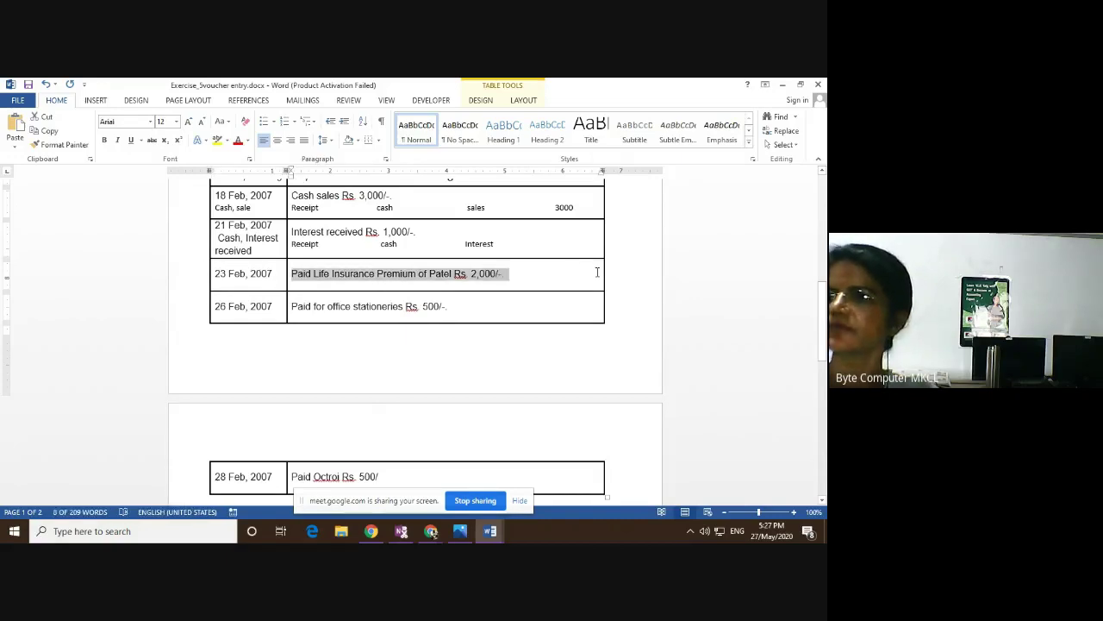
pyautogui.click(502, 241)
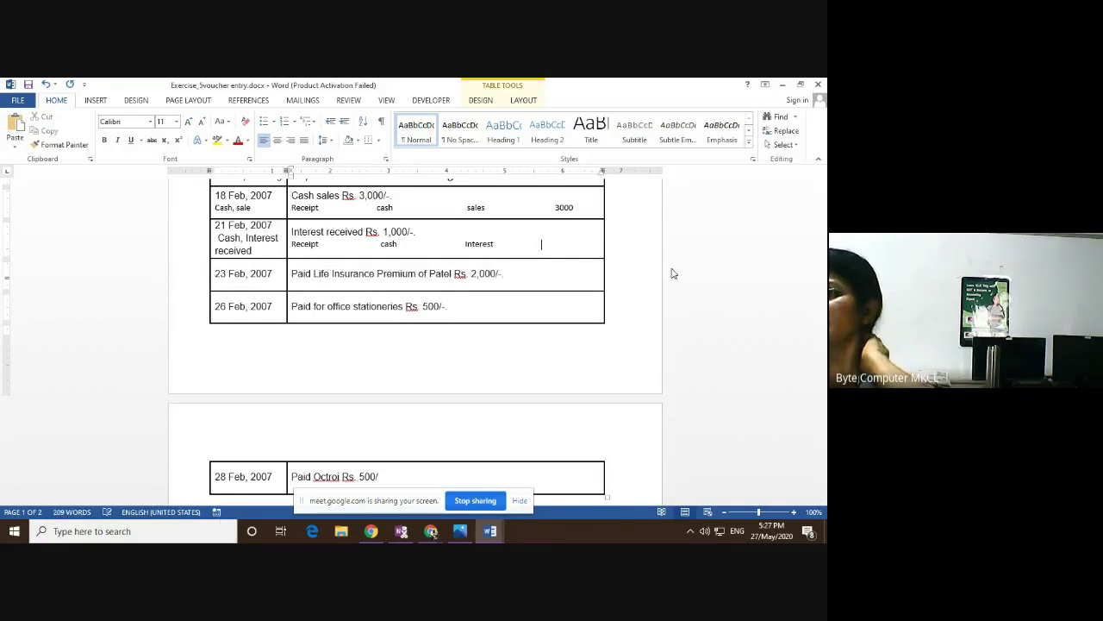
pyautogui.write('1')
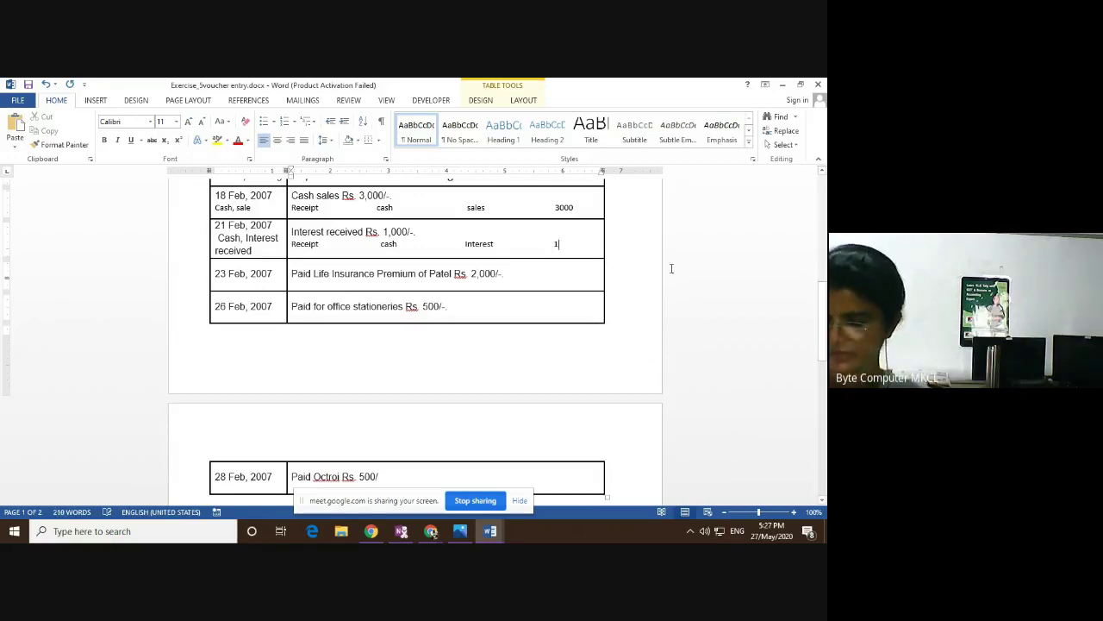
pyautogui.write('000')
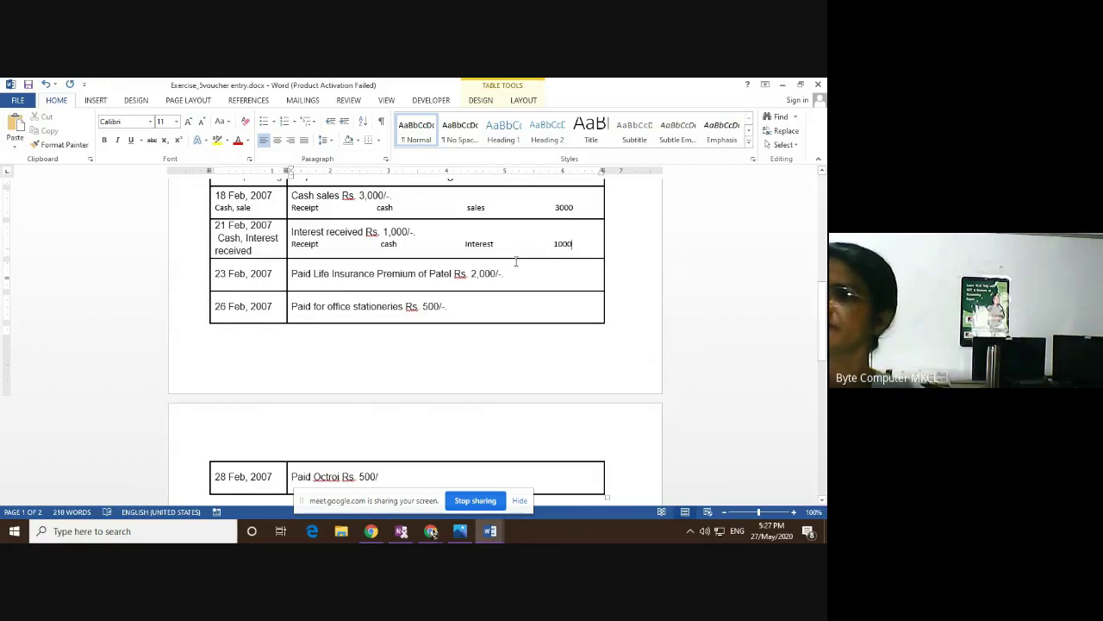
# Add a line to both cells of the 23 Feb row and enter "Payment" as the voucher type at font size 18.
pyautogui.click(515, 272)
pyautogui.press('Return')
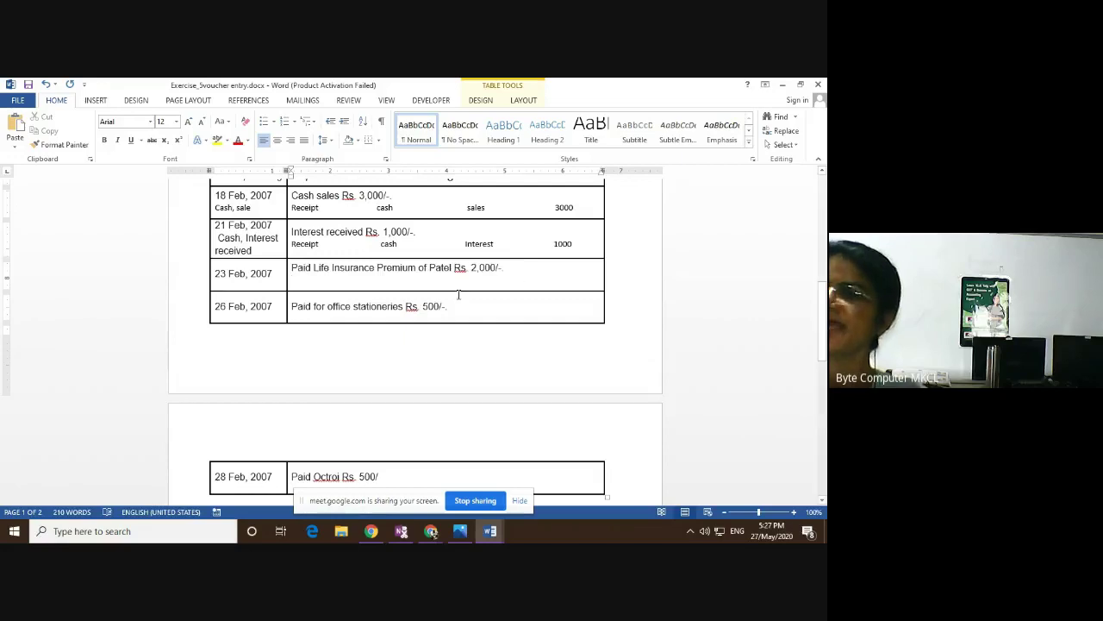
pyautogui.click(282, 273)
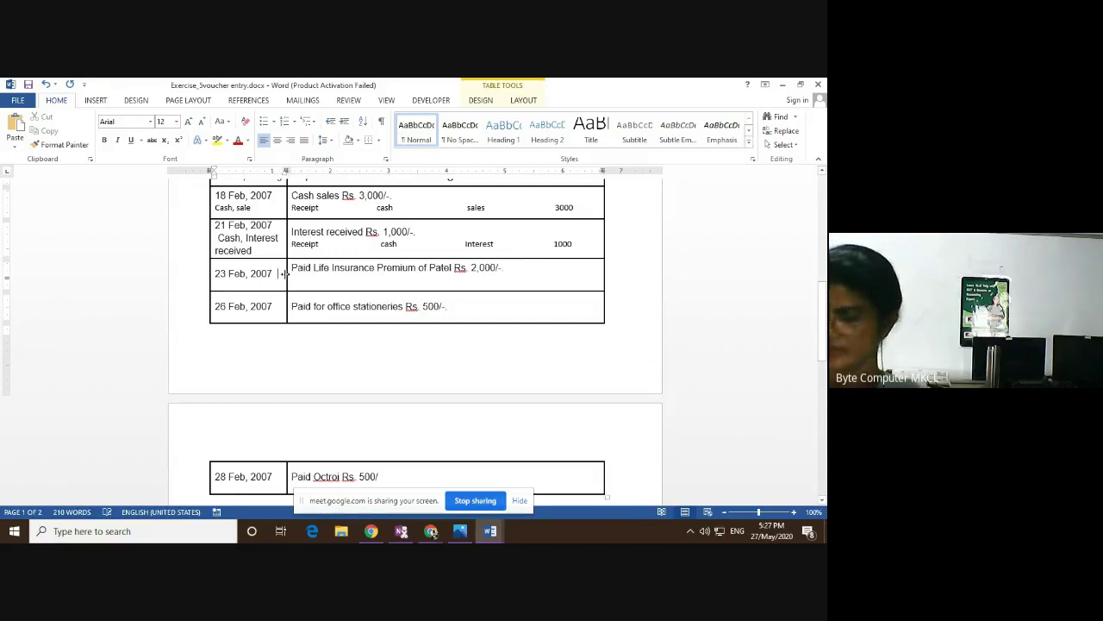
pyautogui.press('Return')
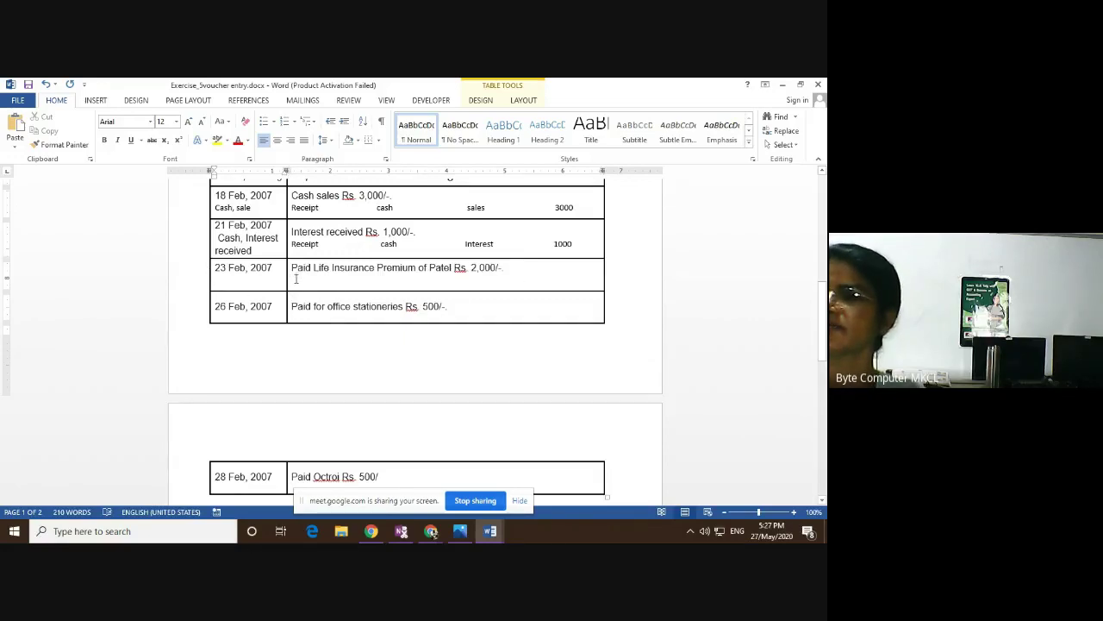
pyautogui.click(296, 279)
pyautogui.click(176, 122)
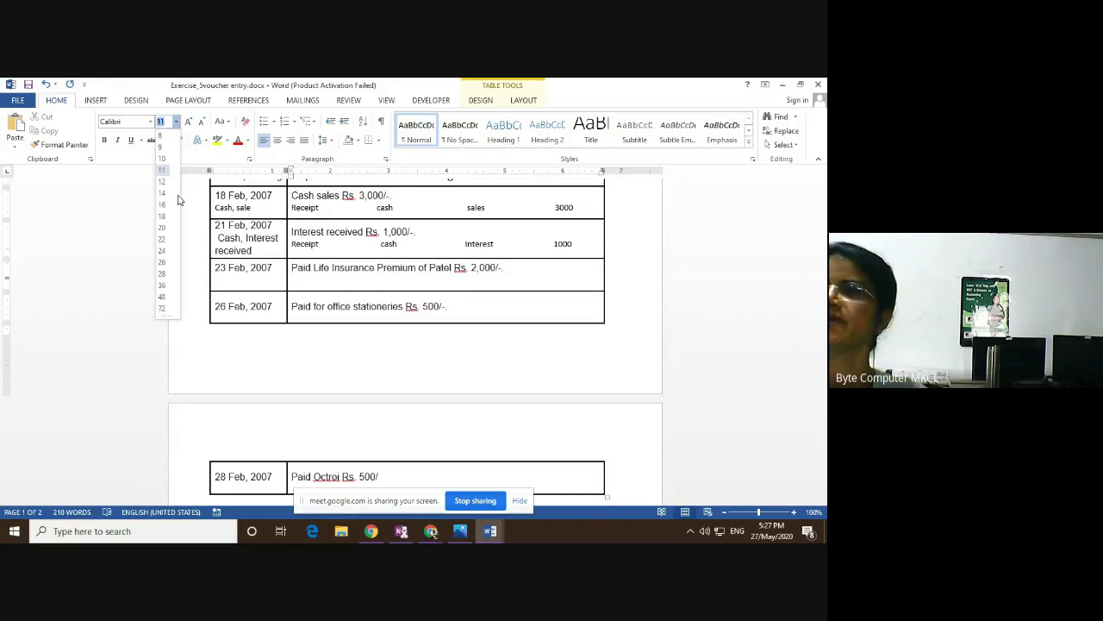
pyautogui.click(162, 216)
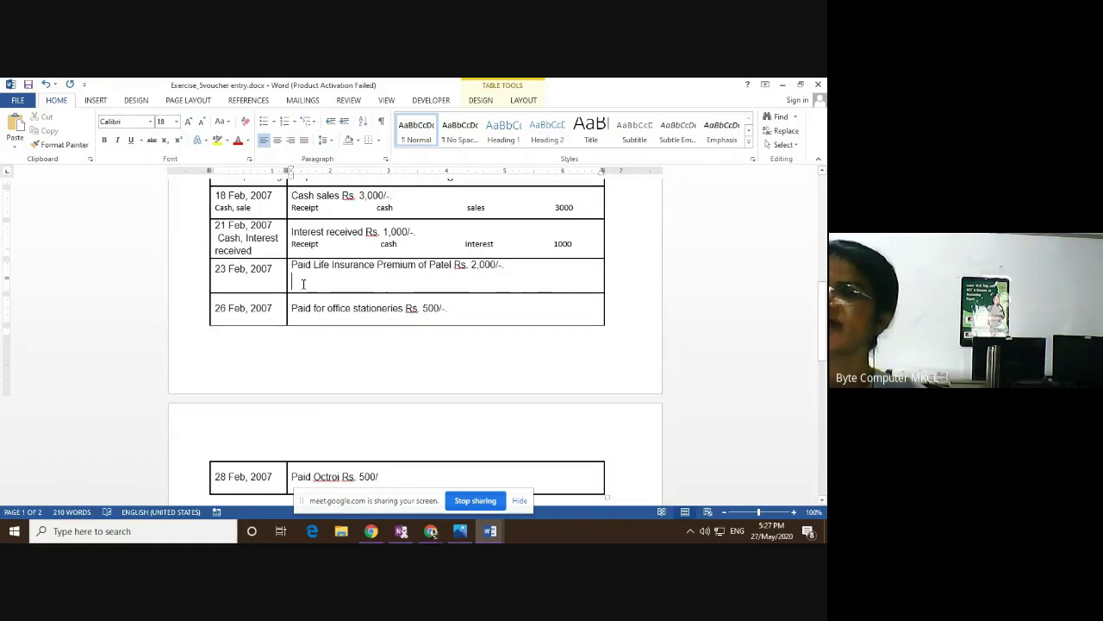
pyautogui.write('pa')
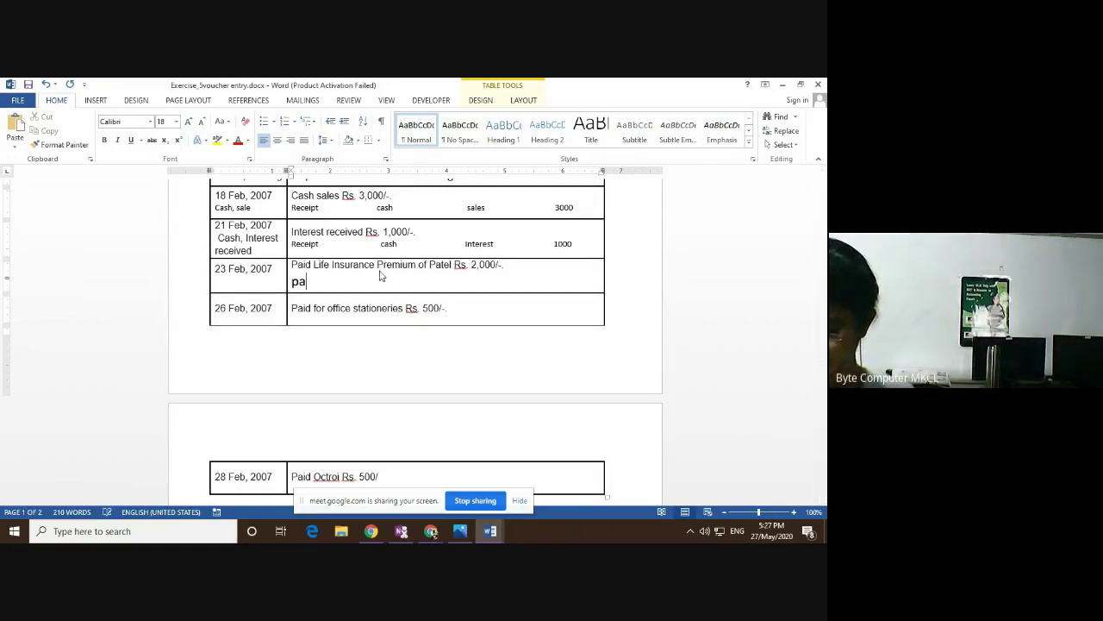
pyautogui.write('yment')
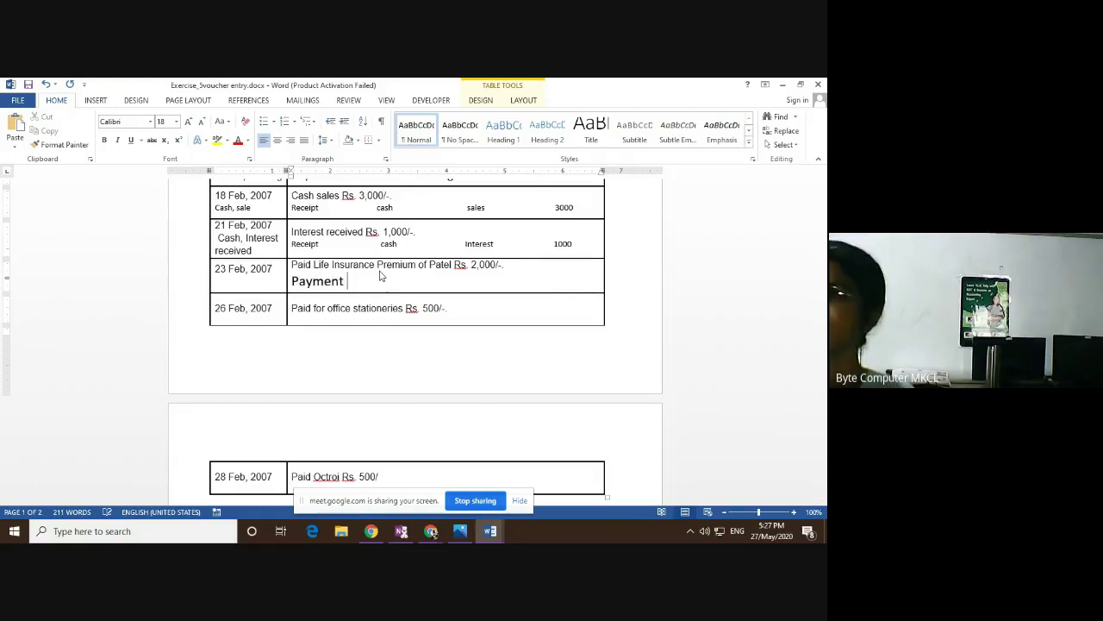
# Enter the ledgers "Cash, LIC ( Investment )" below the 23 Feb date at font size 14.
pyautogui.click(228, 281)
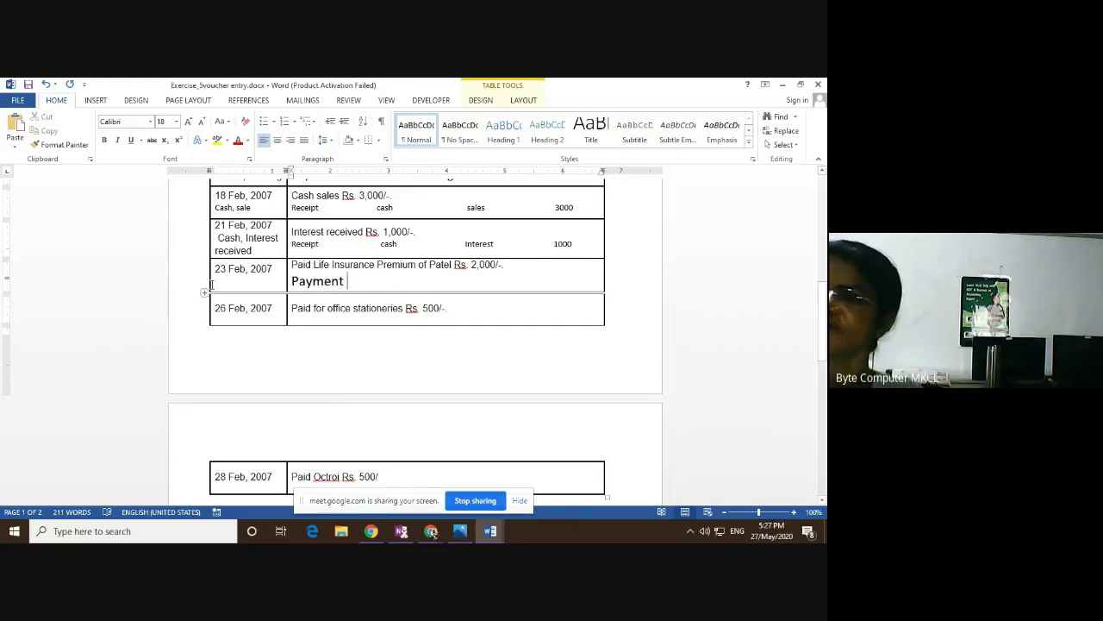
pyautogui.click(176, 122)
pyautogui.click(163, 197)
pyautogui.write('cas')
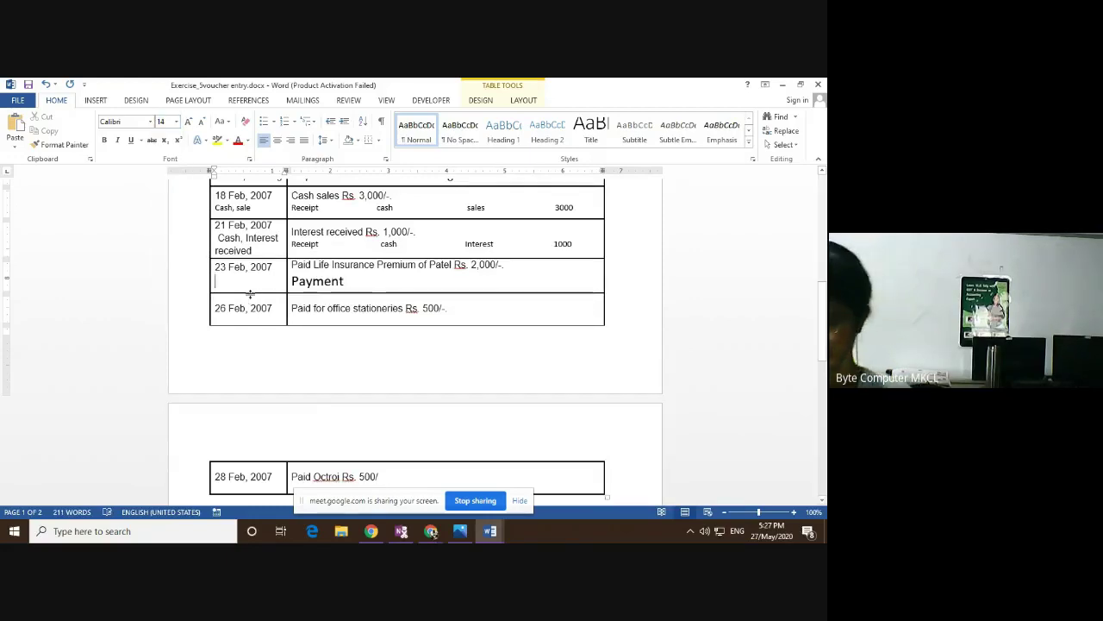
pyautogui.write('h,')
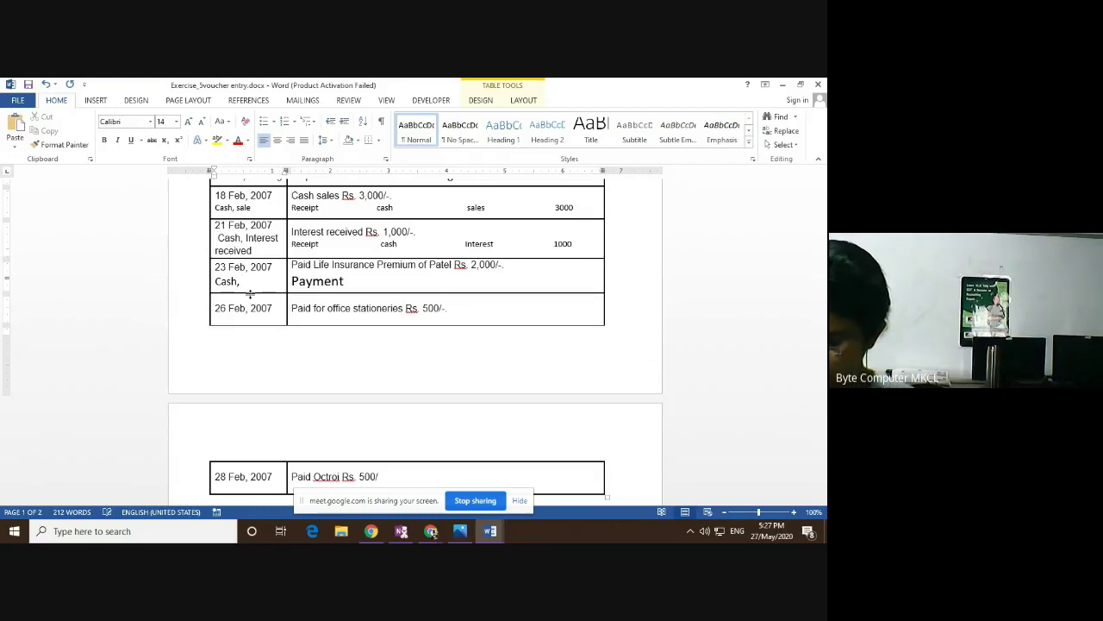
pyautogui.write('LIC')
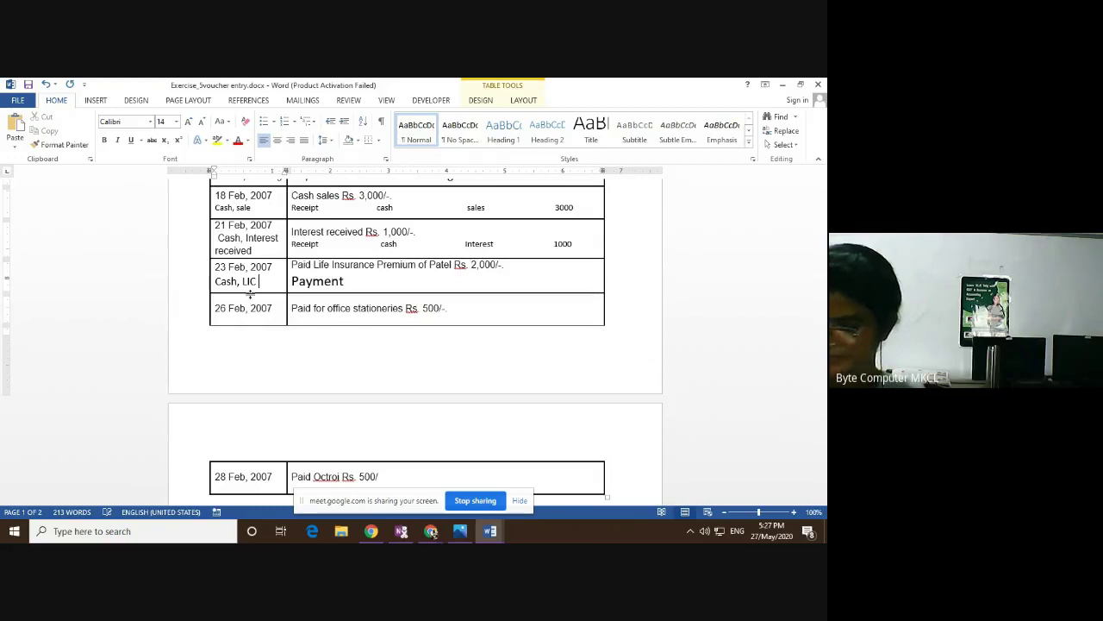
pyautogui.write(' (')
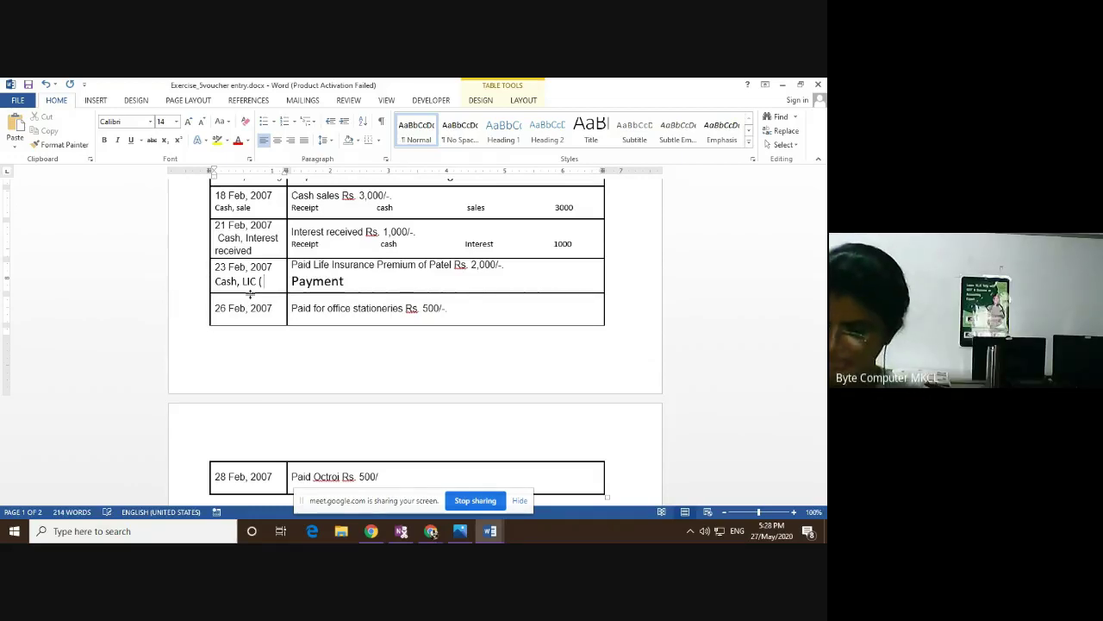
pyautogui.write('n')
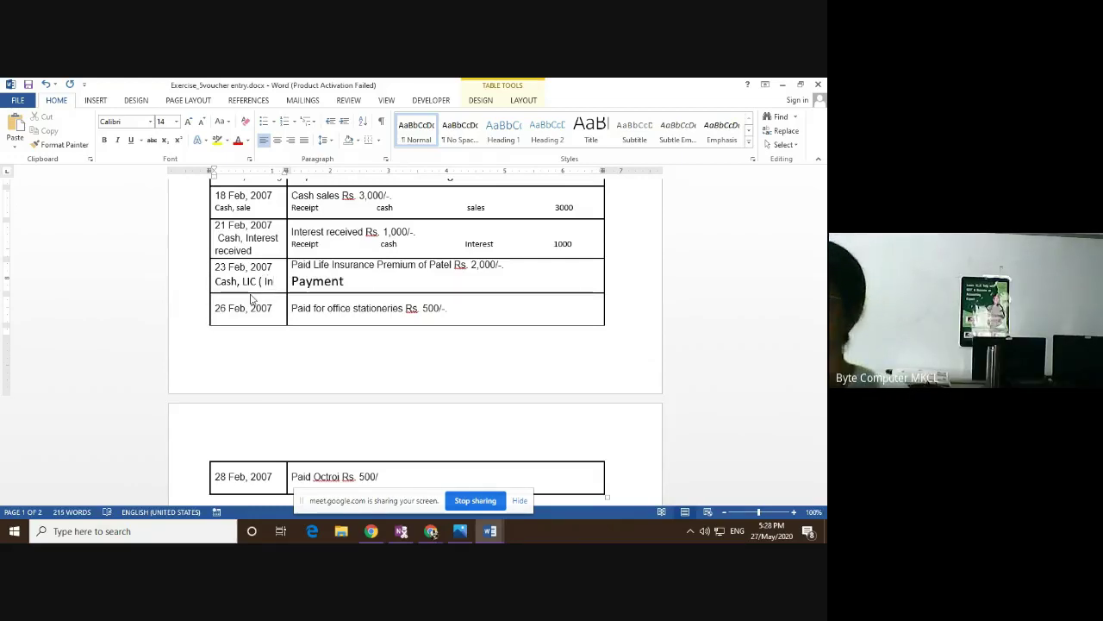
pyautogui.write('vestm')
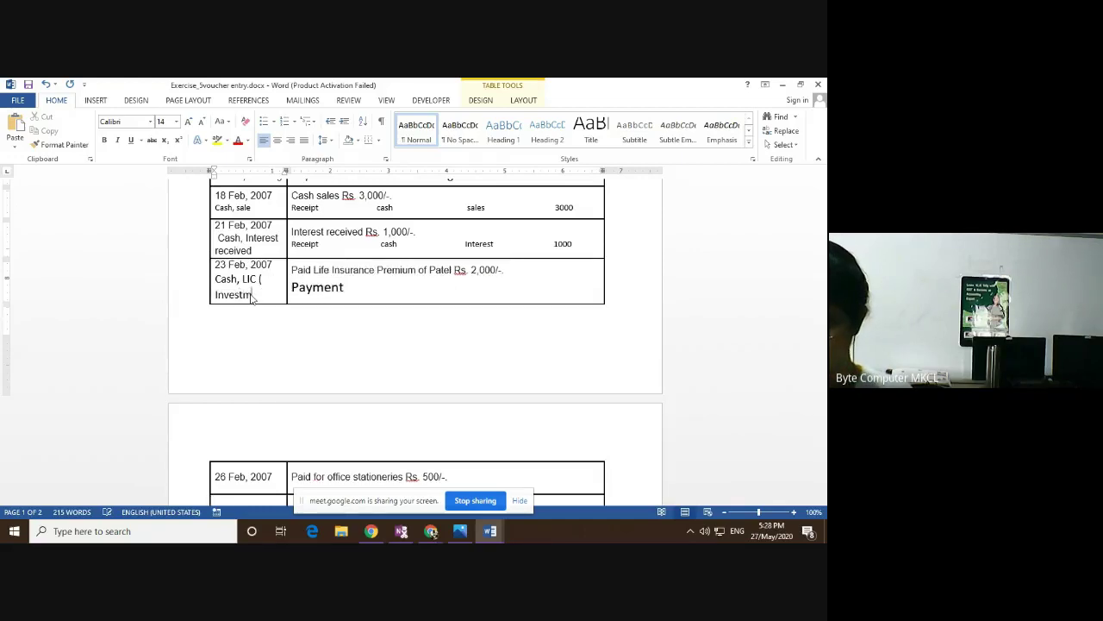
pyautogui.write('ent ')
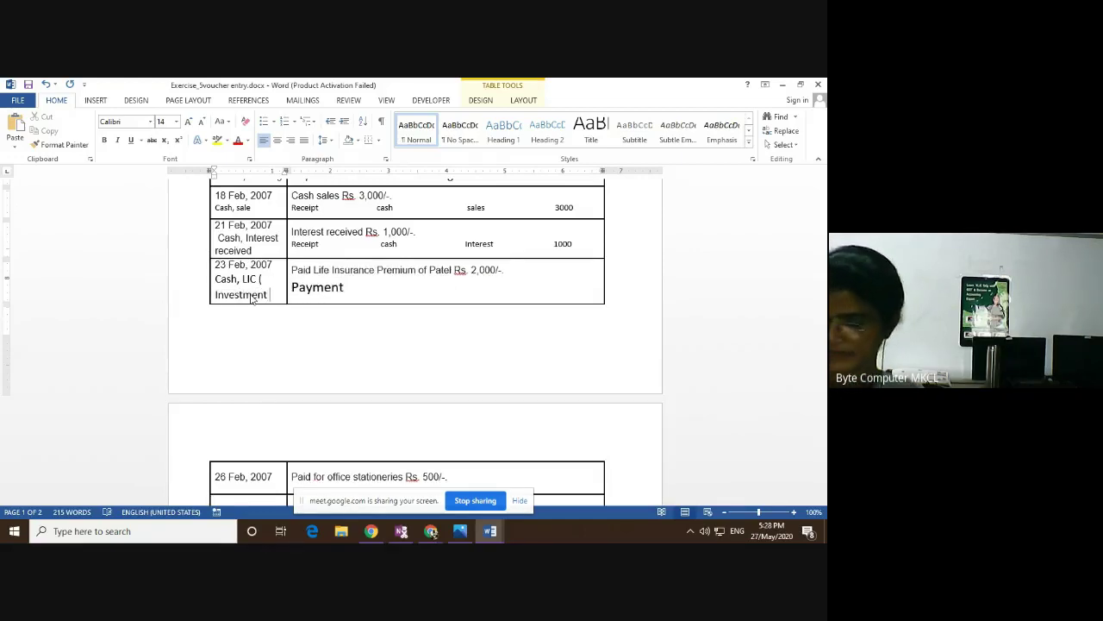
pyautogui.write(')')
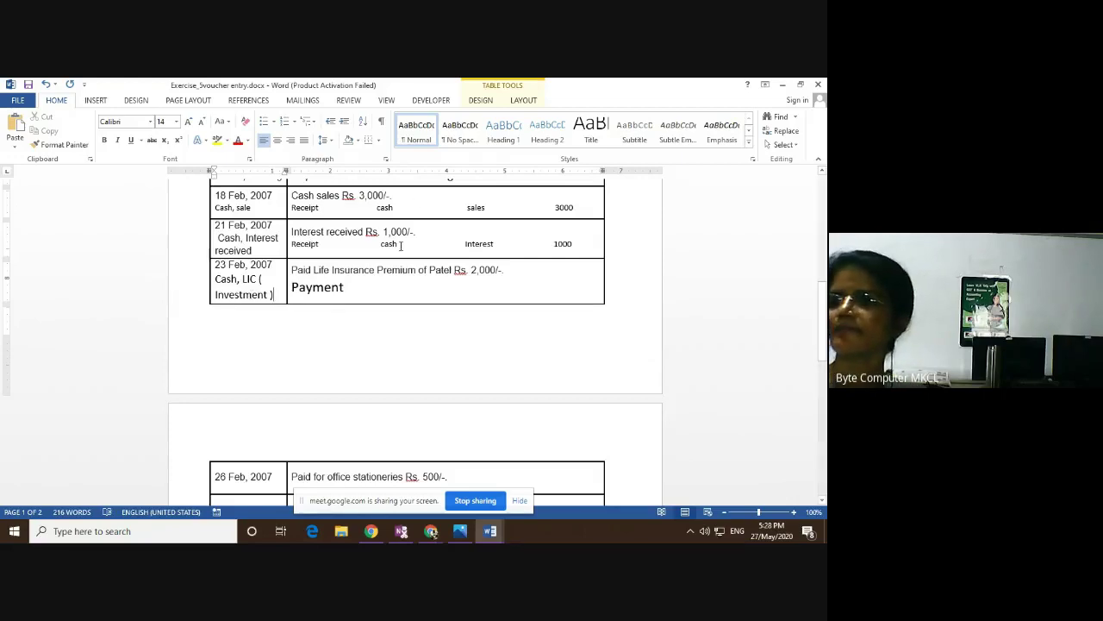
# Adjust the spacing after the 23 Feb voucher type "Payment" for the debit ledger position.
pyautogui.click(375, 286)
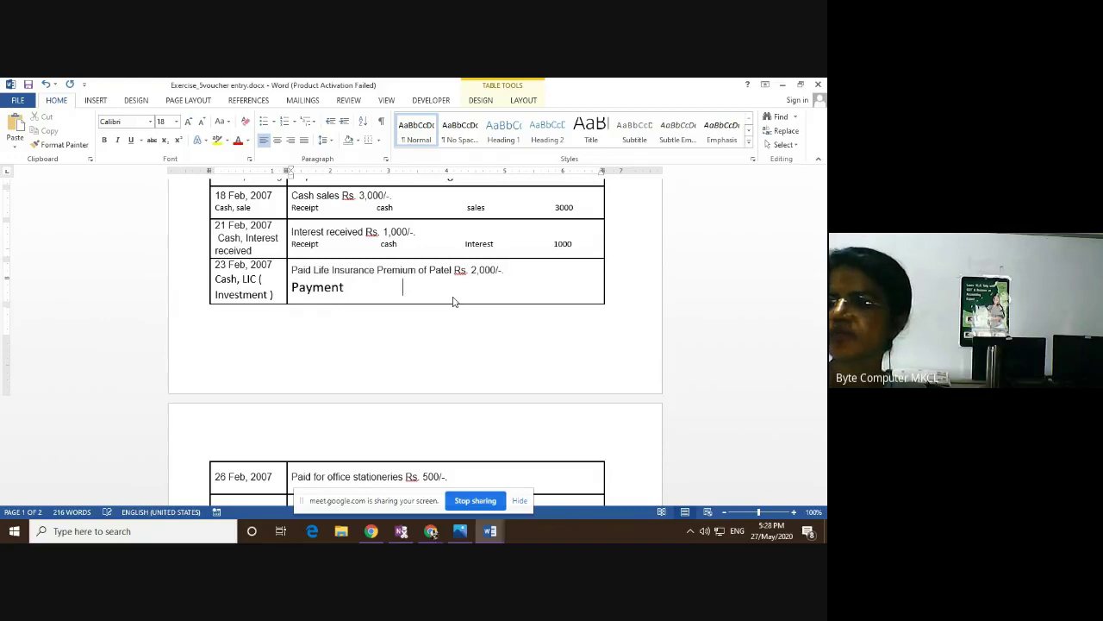
pyautogui.press('BackSpace')
pyautogui.press('BackSpace')
pyautogui.press('BackSpace')
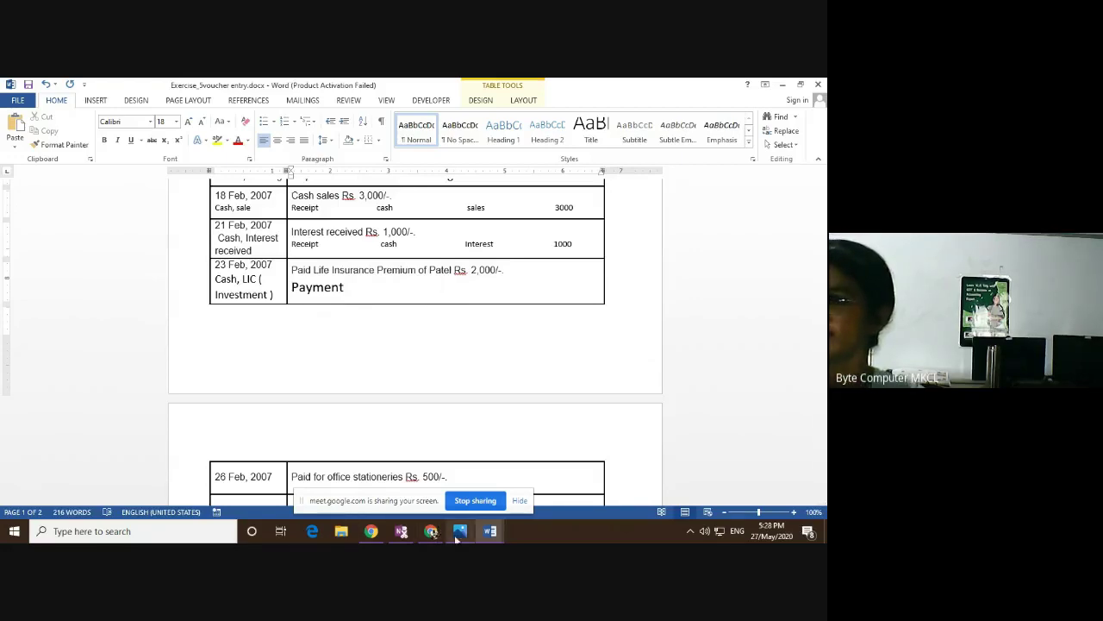
# Consult the Dr rule for assets in the online PROFORMA OF TRADING document for the 23 Feb payment.
pyautogui.moveTo(490, 533)
pyautogui.click(454, 506)
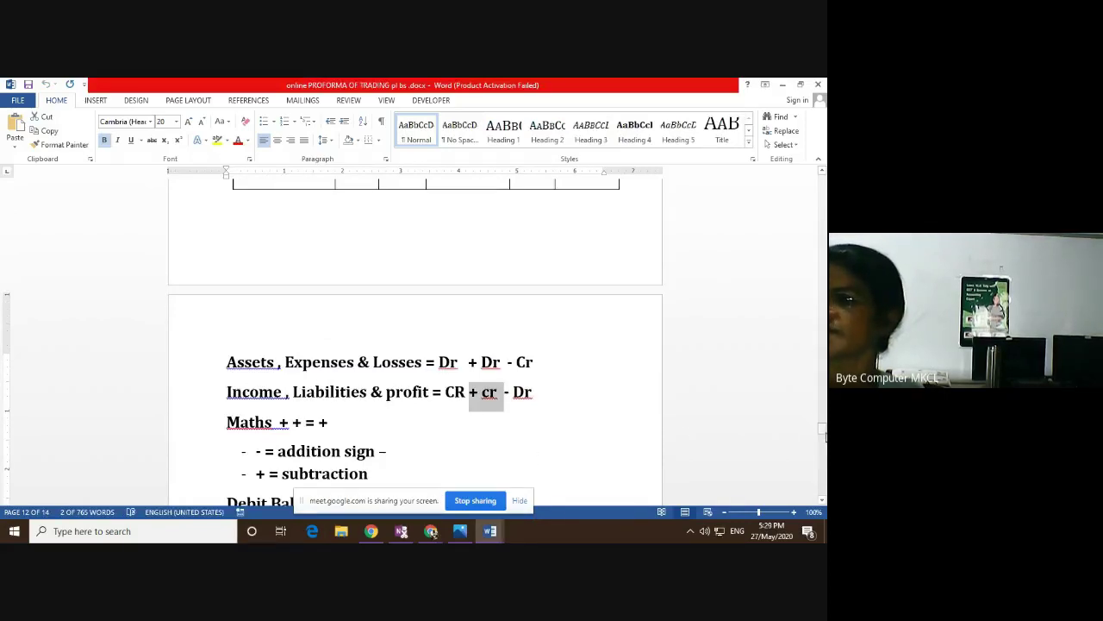
pyautogui.moveTo(824, 430); pyautogui.dragTo(824, 435)
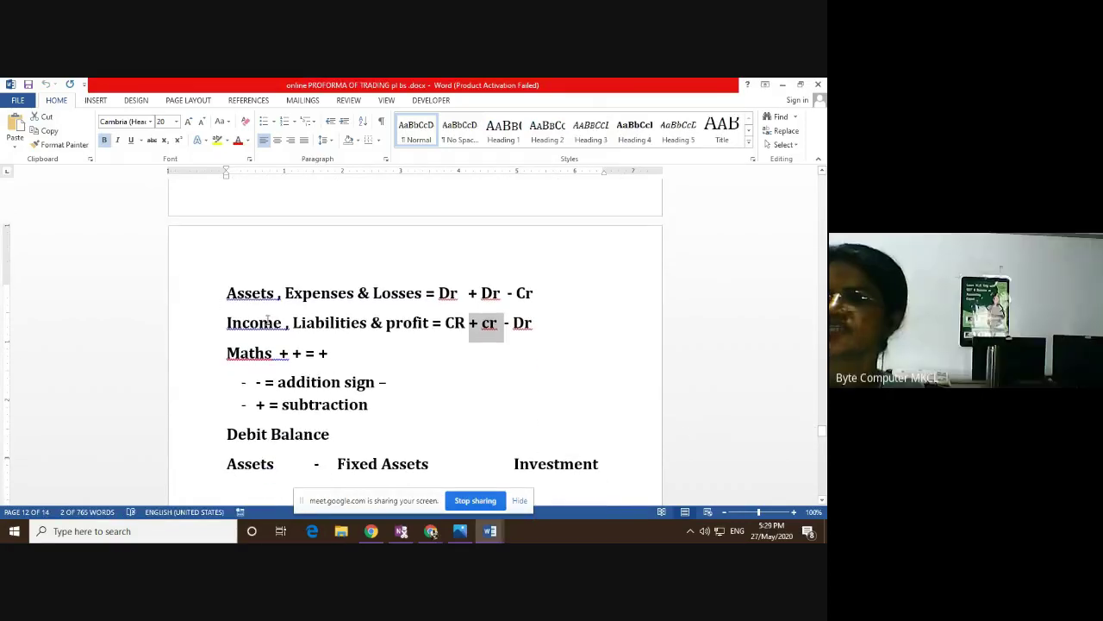
pyautogui.click(252, 293)
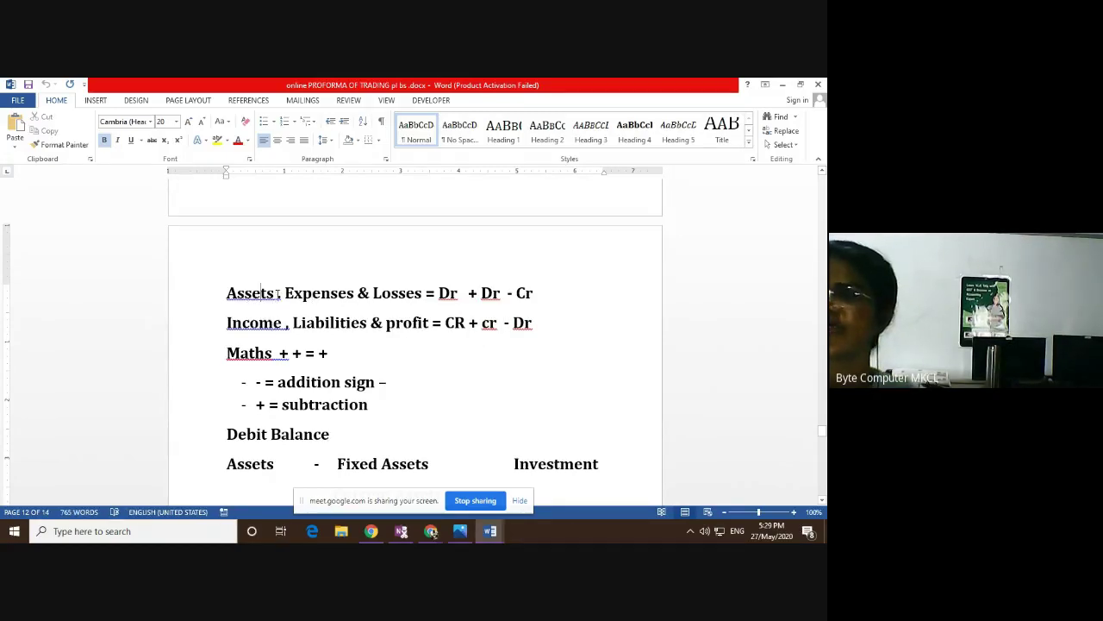
pyautogui.doubleClick(465, 293)
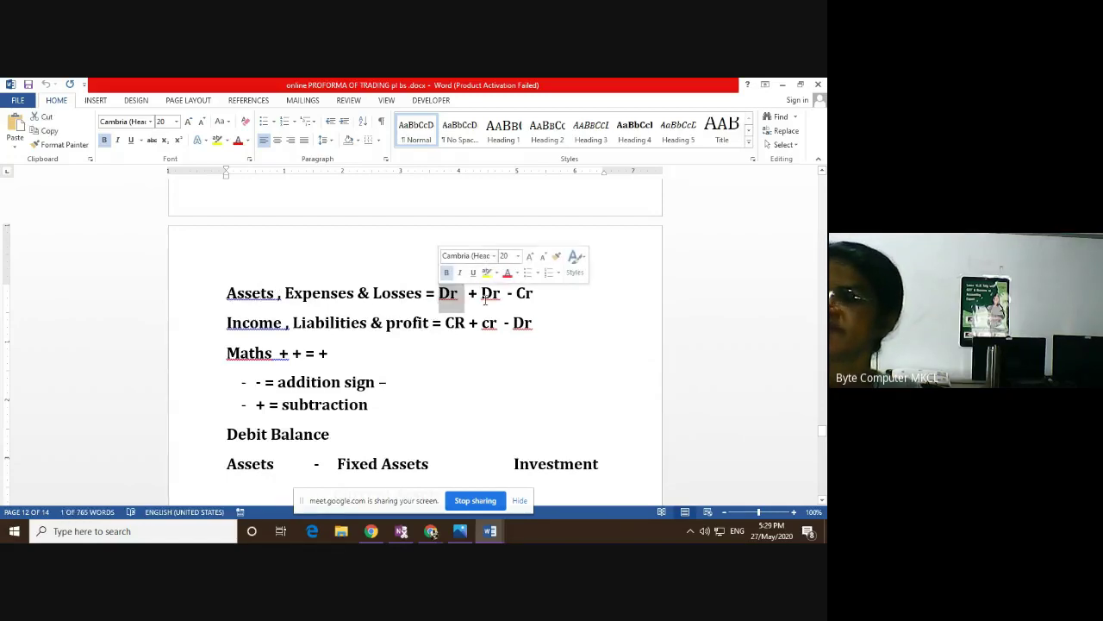
# Examine the + Dr and - Cr parts of the Assets, Expenses & Losses rule in the proforma document.
pyautogui.moveTo(479, 293); pyautogui.dragTo(472, 293)
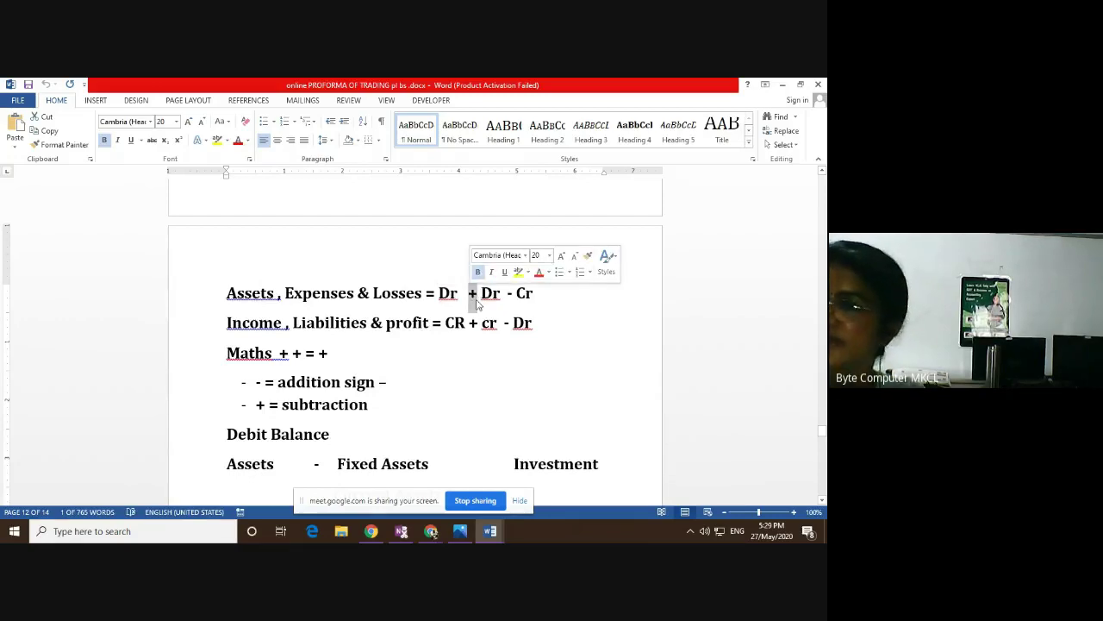
pyautogui.moveTo(516, 293); pyautogui.dragTo(507, 293)
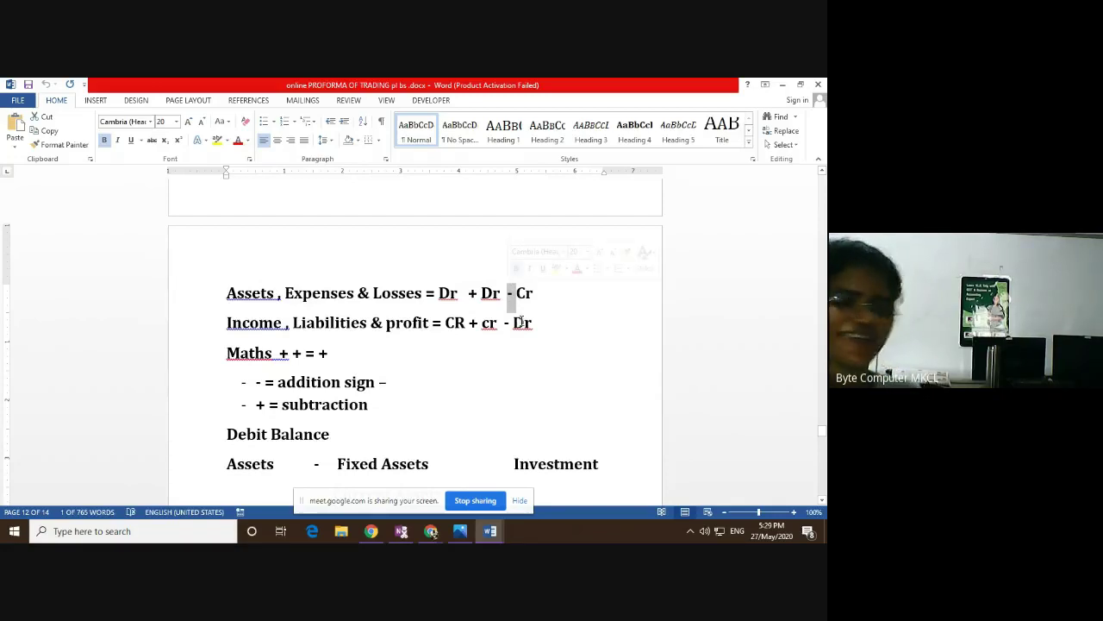
pyautogui.moveTo(535, 293); pyautogui.dragTo(507, 293)
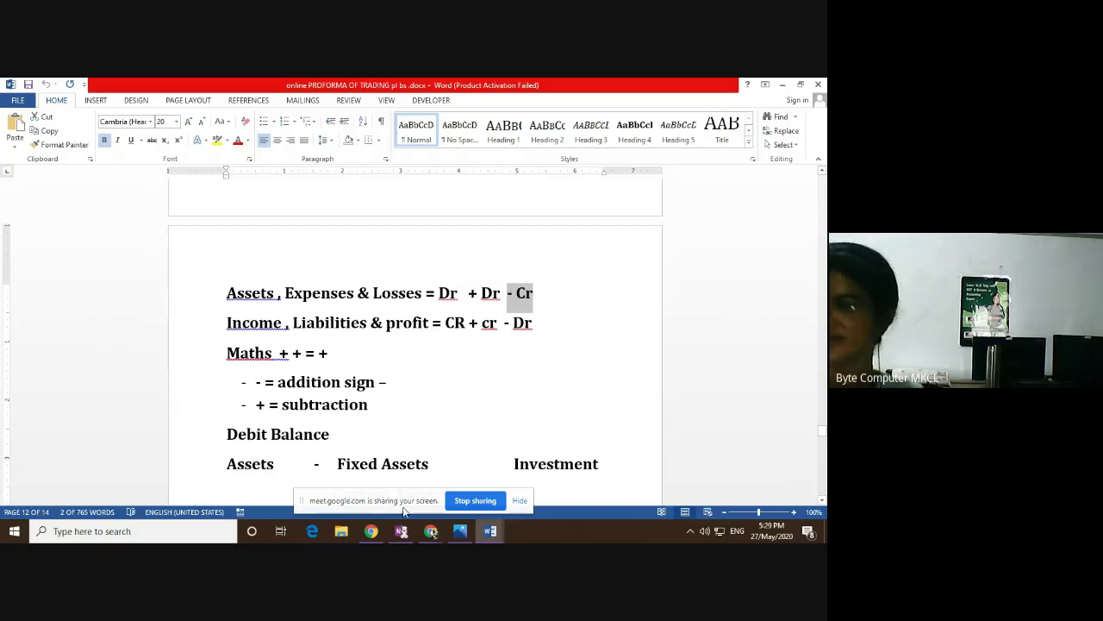
# In the 23 Feb row of the Exercise_5voucher entry document, enter "LIC" as the debit ledger and "cash" as the credit ledger.
pyautogui.click(490, 531)
pyautogui.click(515, 510)
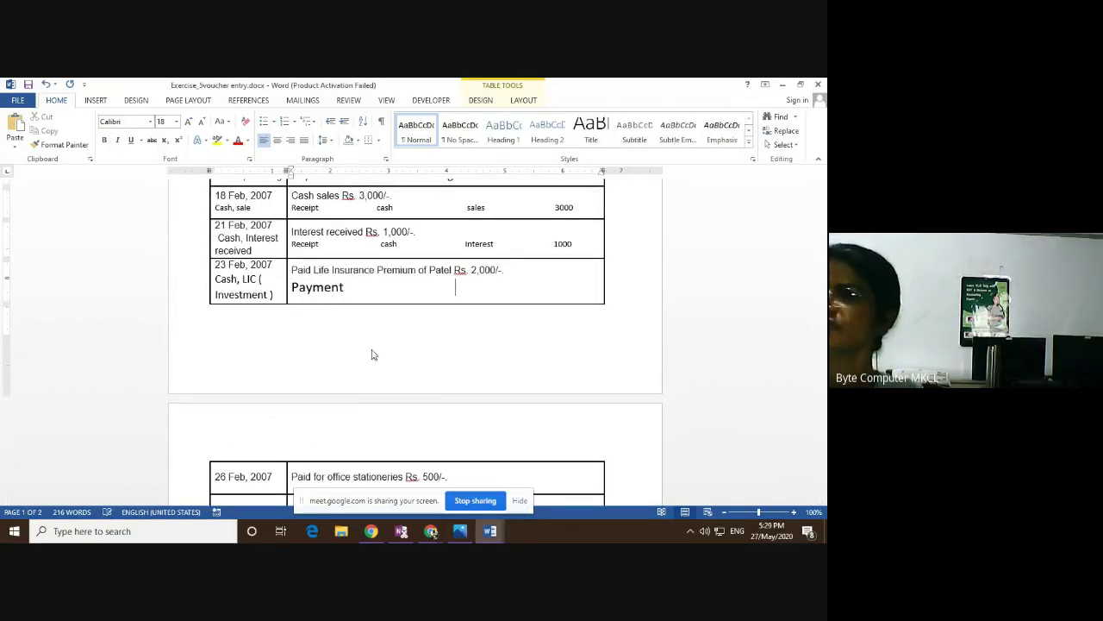
pyautogui.write('cash')
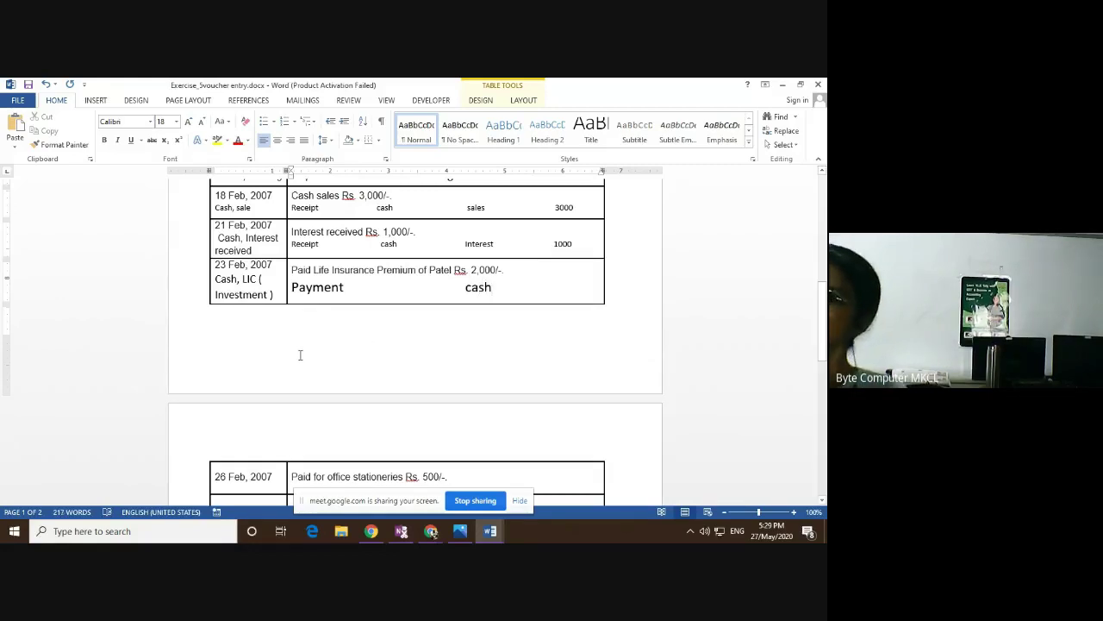
pyautogui.click(380, 291)
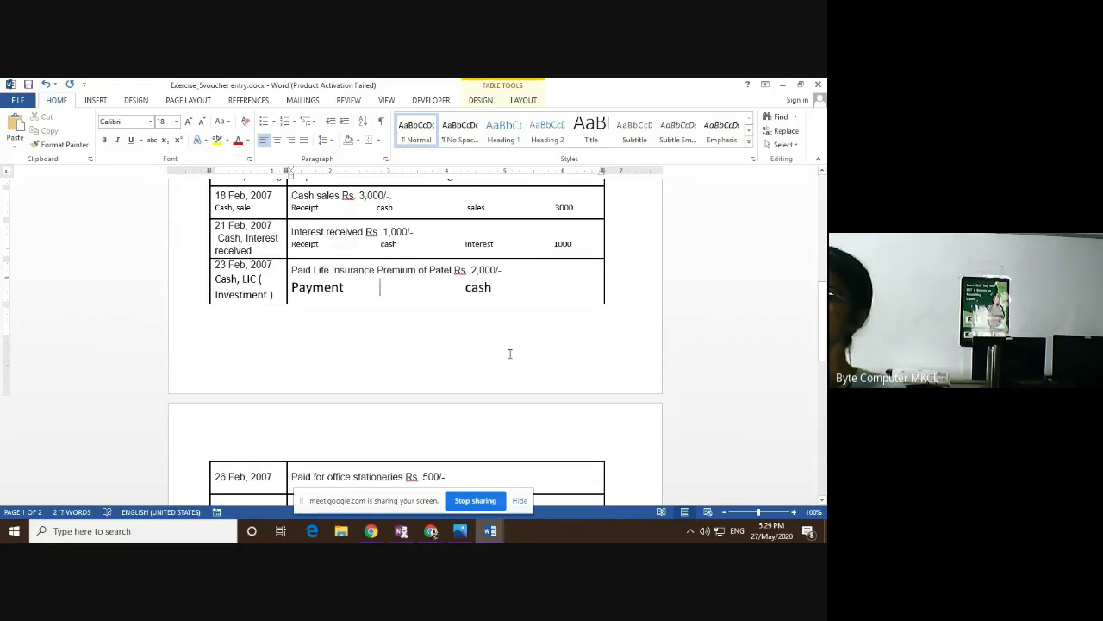
pyautogui.write('LIC')
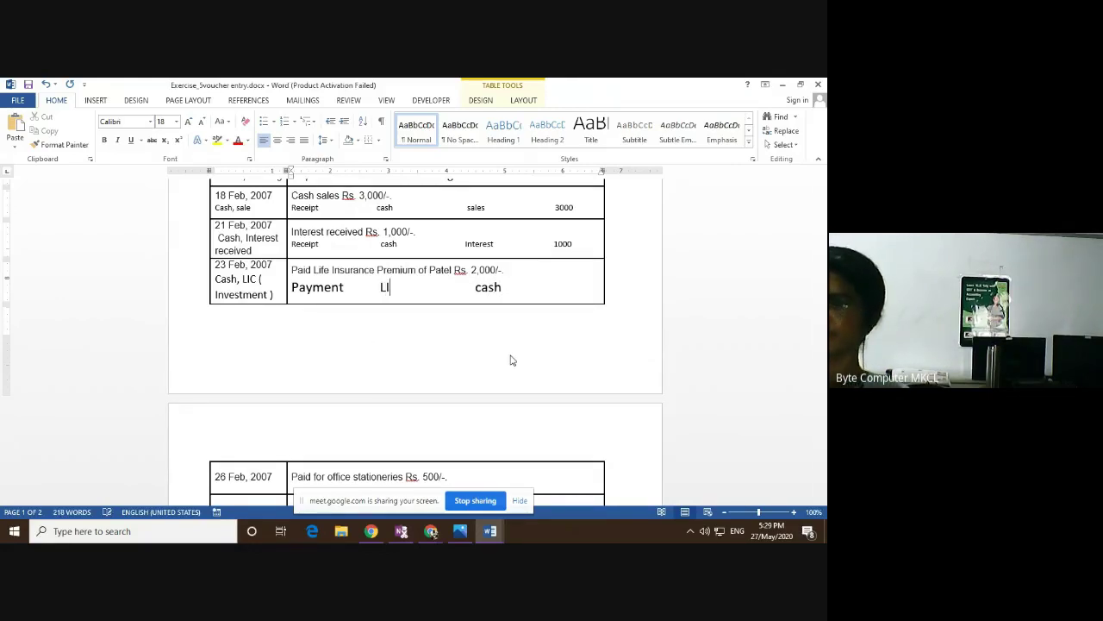
pyautogui.press('Delete')
pyautogui.press('Delete')
pyautogui.press('Delete')
pyautogui.press('Delete')
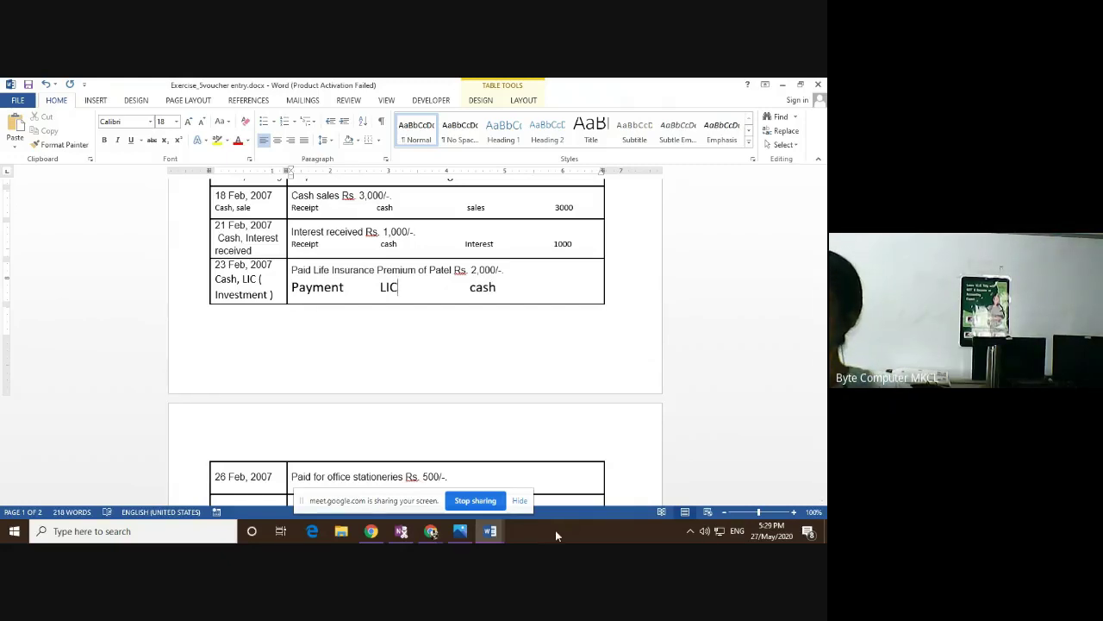
# Check the "= Dr" part of the Assets, Expenses & Losses rule in the online PROFORMA OF TRADING document.
pyautogui.click(493, 531)
pyautogui.click(434, 490)
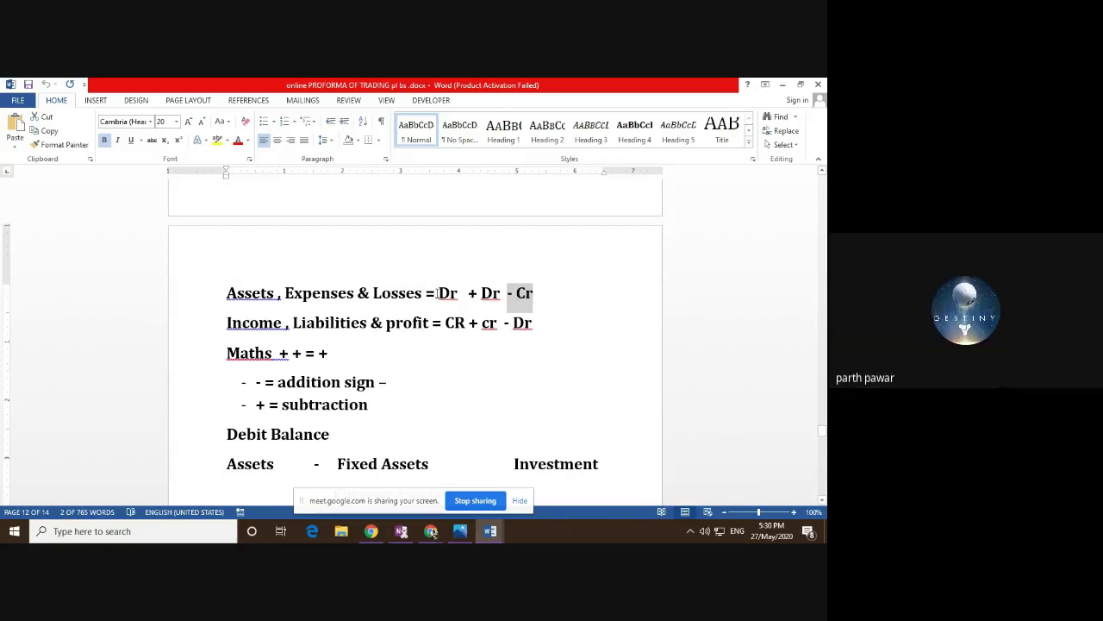
pyautogui.moveTo(426, 294); pyautogui.dragTo(461, 296)
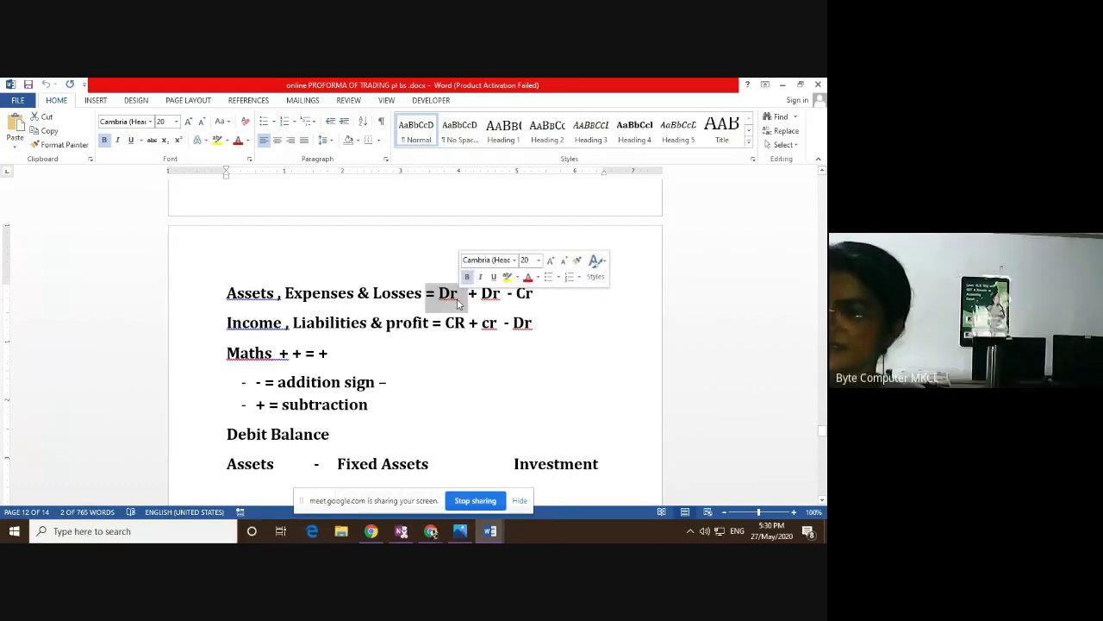
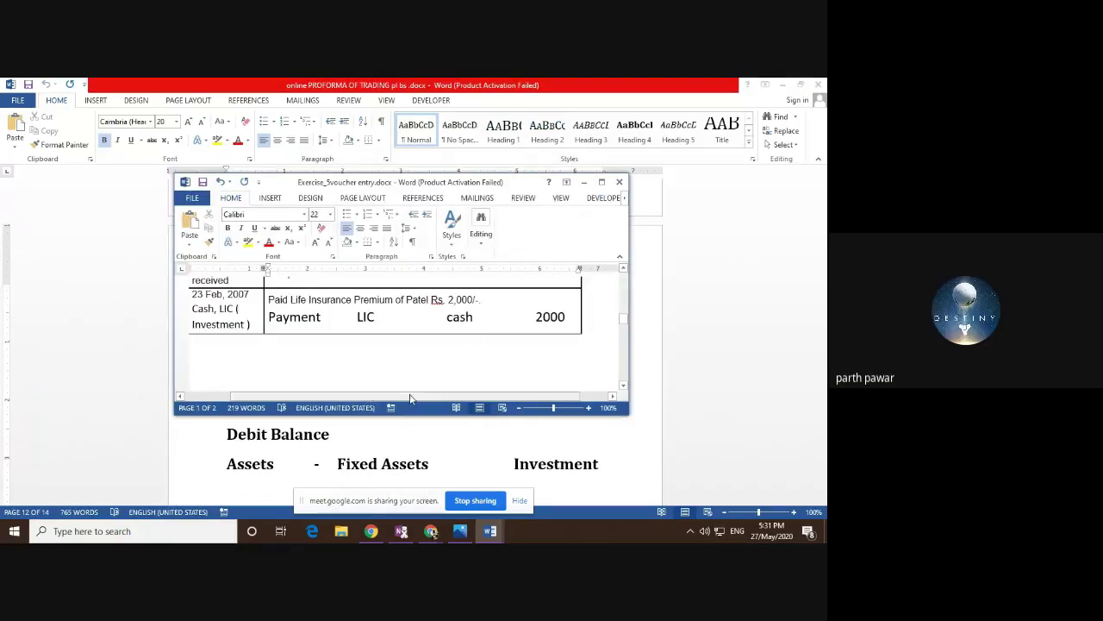
# In the exercise document's 26 Feb row, enter "Payment" as the voucher type and "Cash, stationary" as the ledgers below the date.
pyautogui.click(624, 386)
pyautogui.scroll(-3, 449, 384)
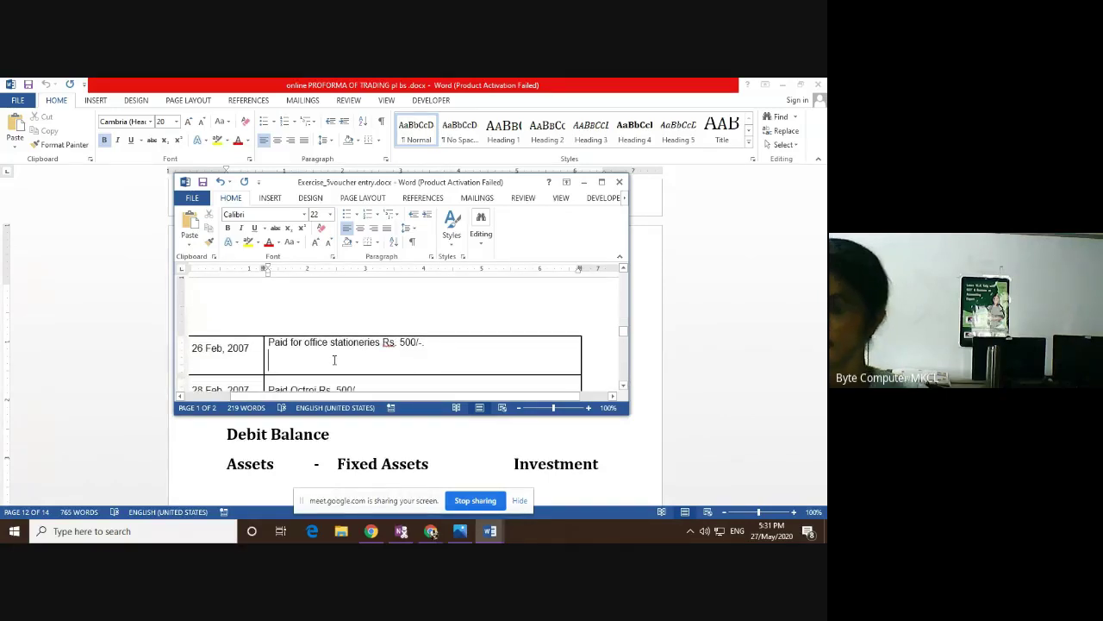
pyautogui.click(335, 363)
pyautogui.write('payment')
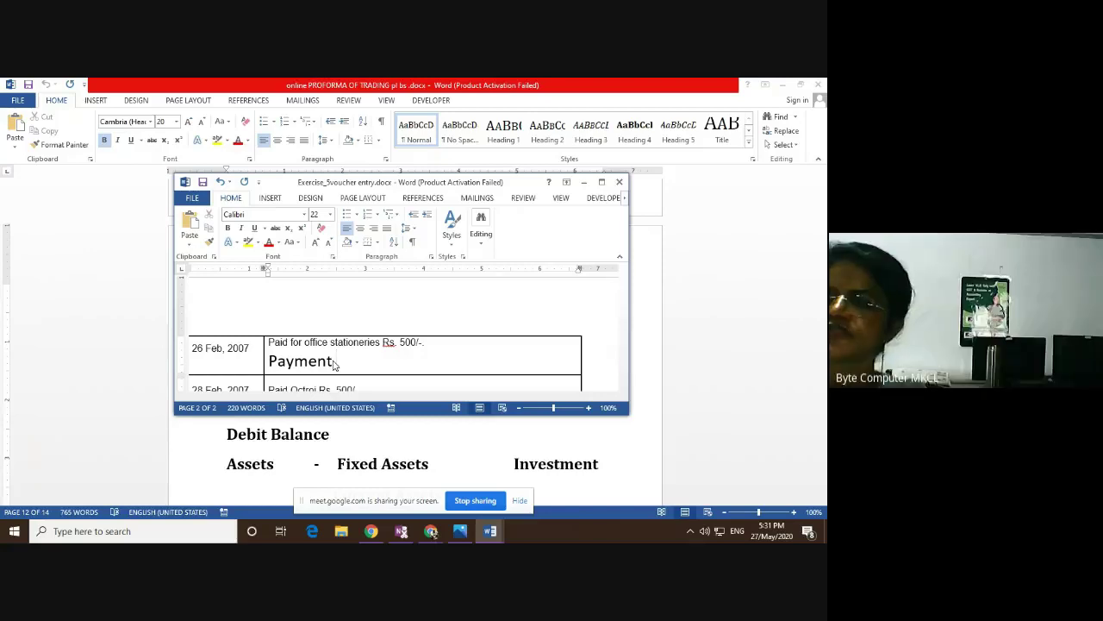
pyautogui.click(211, 364)
pyautogui.write('Cash, stationary')
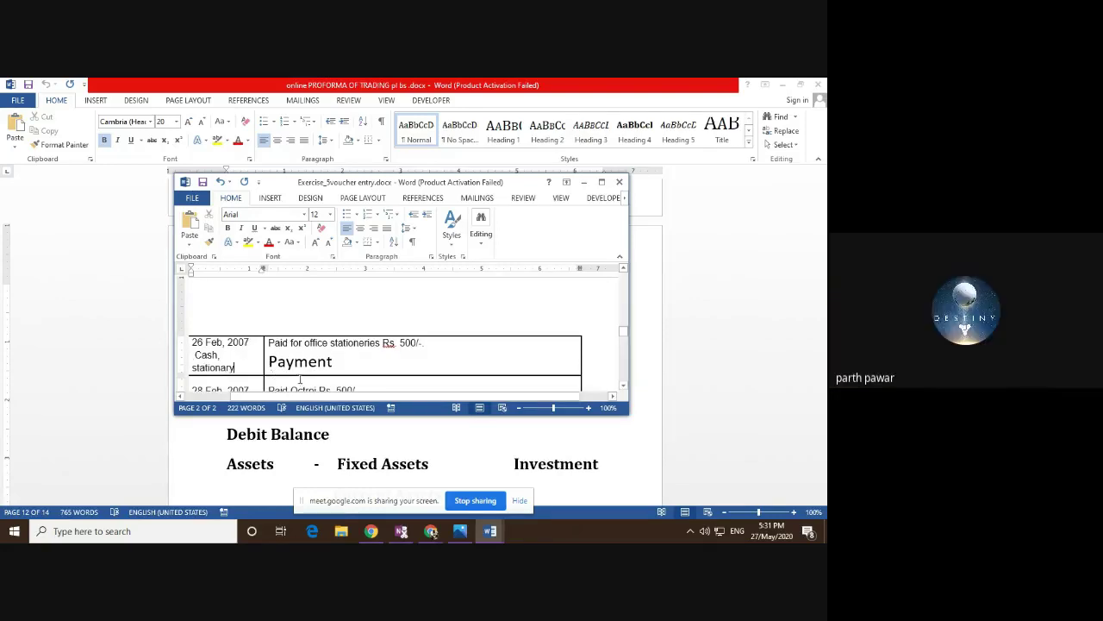
# Enter "credit" at the credit ledger position after "Payment" in the 26 Feb row, leaving room for the debit ledger.
pyautogui.click(348, 362)
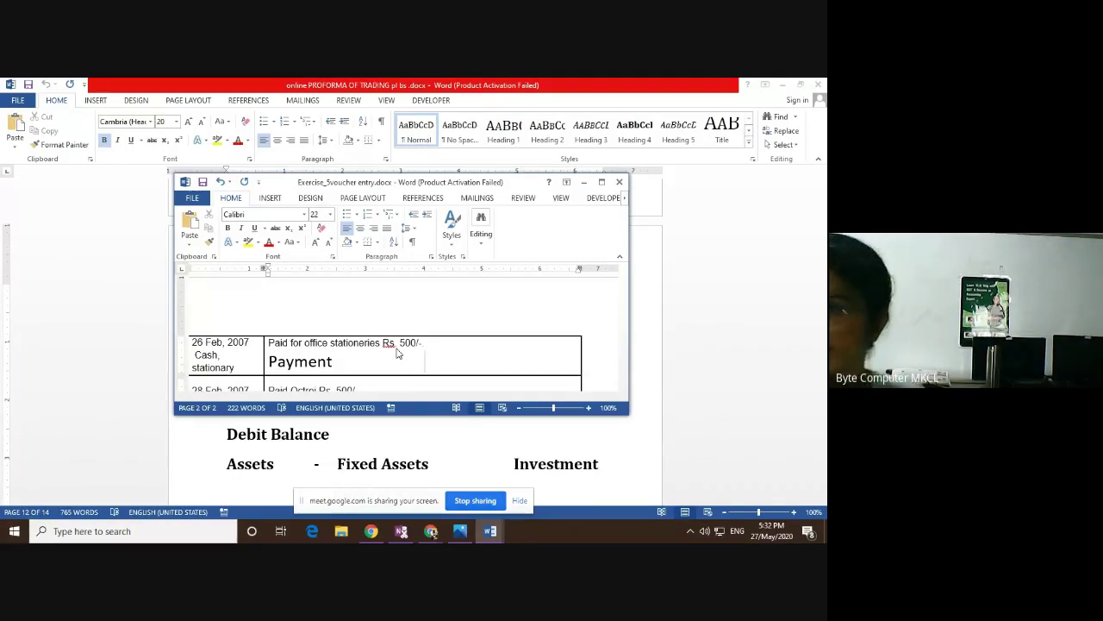
pyautogui.hotkey('ctrl', 'Tab')
pyautogui.hotkey('ctrl', 'Tab')
pyautogui.hotkey('ctrl', 'Tab')
pyautogui.write('credit')
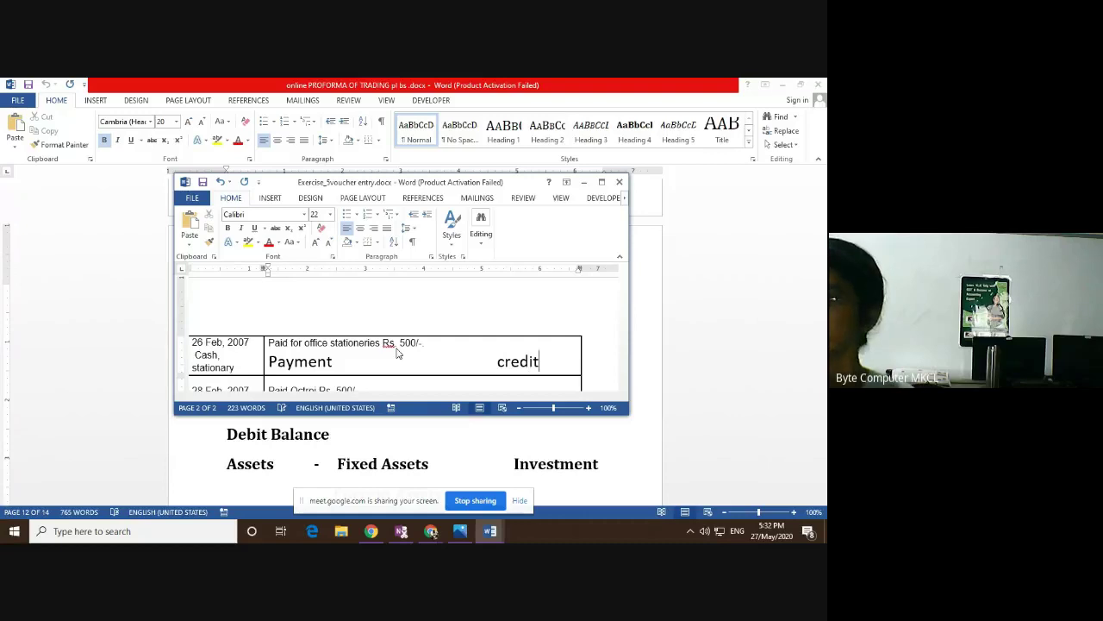
# Insert "stationery" as the debit ledger between "Payment" and "credit" in the 26 Feb row.
pyautogui.press('Left')
pyautogui.press('Left')
pyautogui.press('Left')
pyautogui.press('Left')
pyautogui.press('Left')
pyautogui.press('Left')
pyautogui.press('Left')
pyautogui.press('Left')
pyautogui.press('Left')
pyautogui.press('Left')
pyautogui.press('Left')
pyautogui.press('Left')
pyautogui.press('Left')
pyautogui.press('Left')
pyautogui.press('Left')
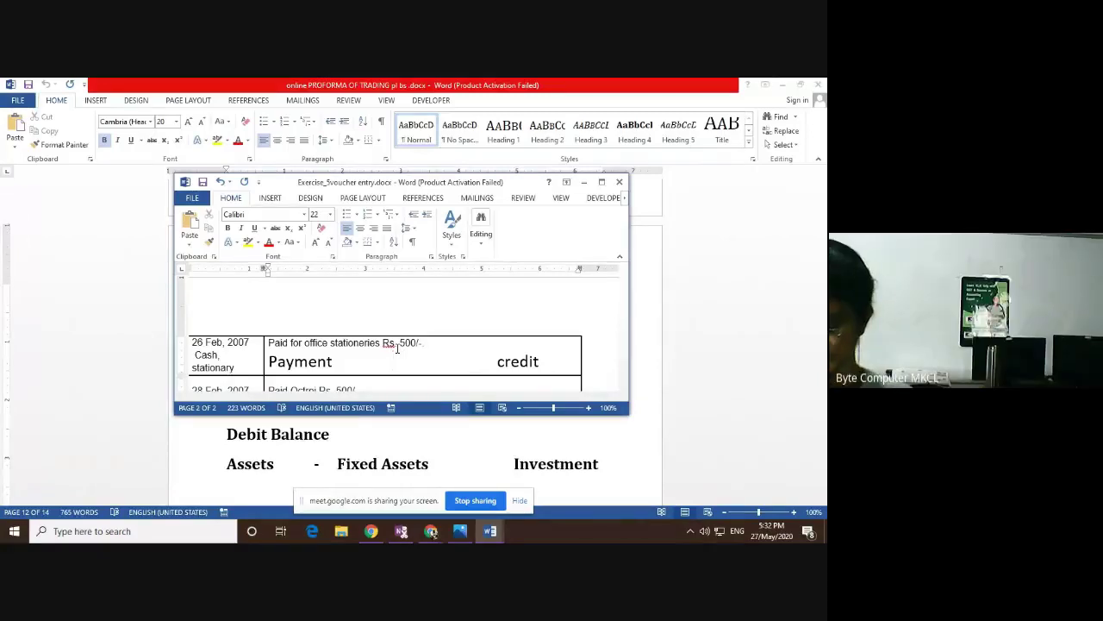
pyautogui.write('sta ')
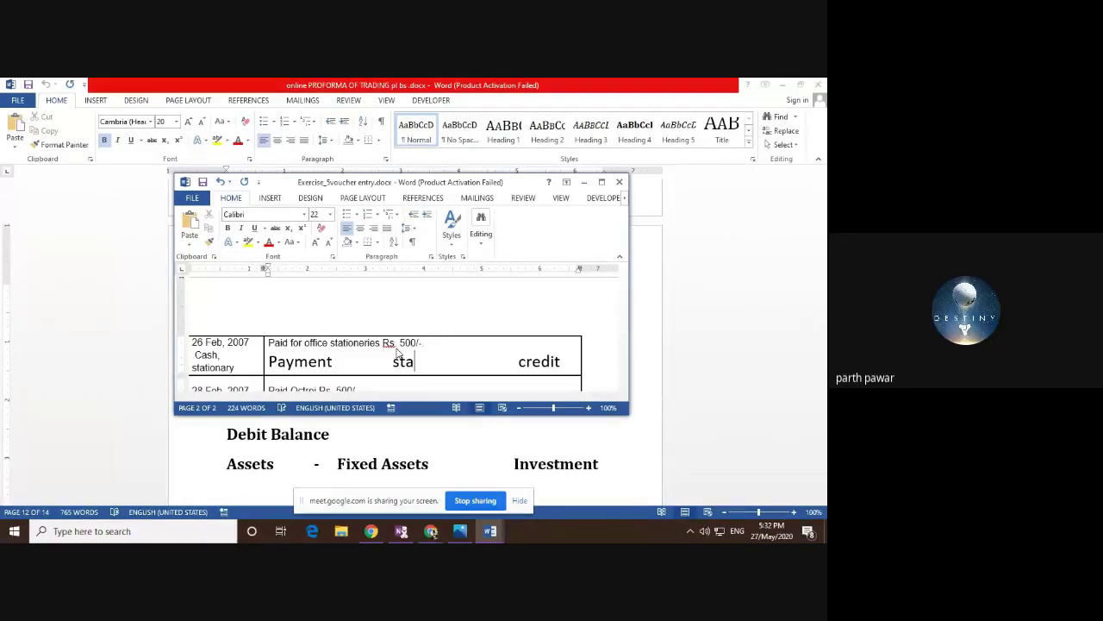
pyautogui.write('tionery')
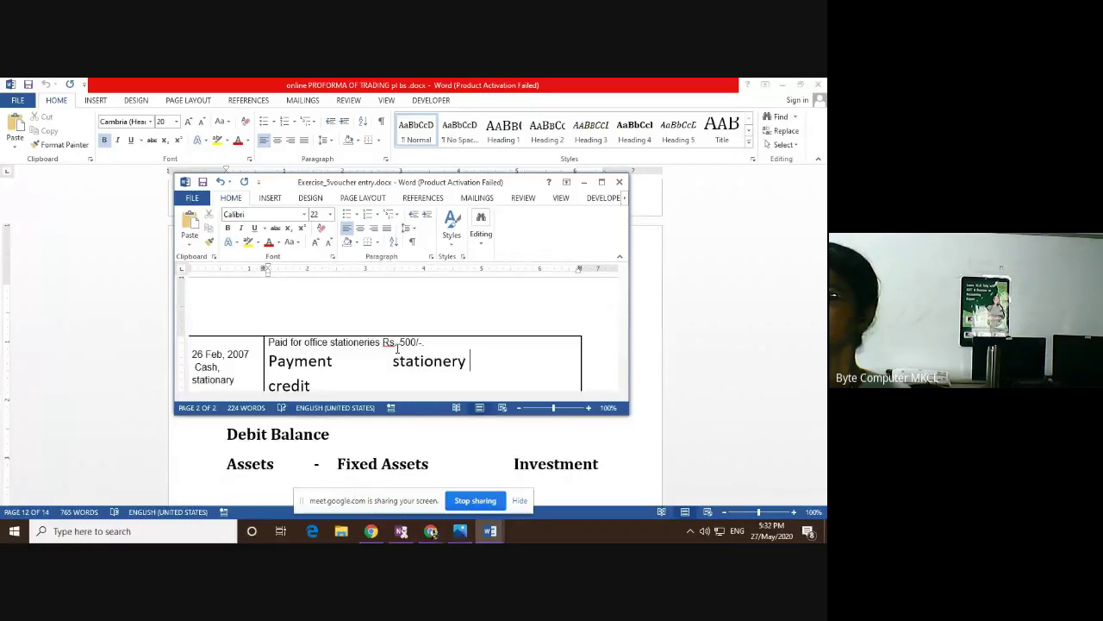
# Tighten the spacing on both sides of "stationery" in the 26 Feb row and enter the amount 500 after "credit".
pyautogui.press('Delete')
pyautogui.press('Delete')
pyautogui.press('Delete')
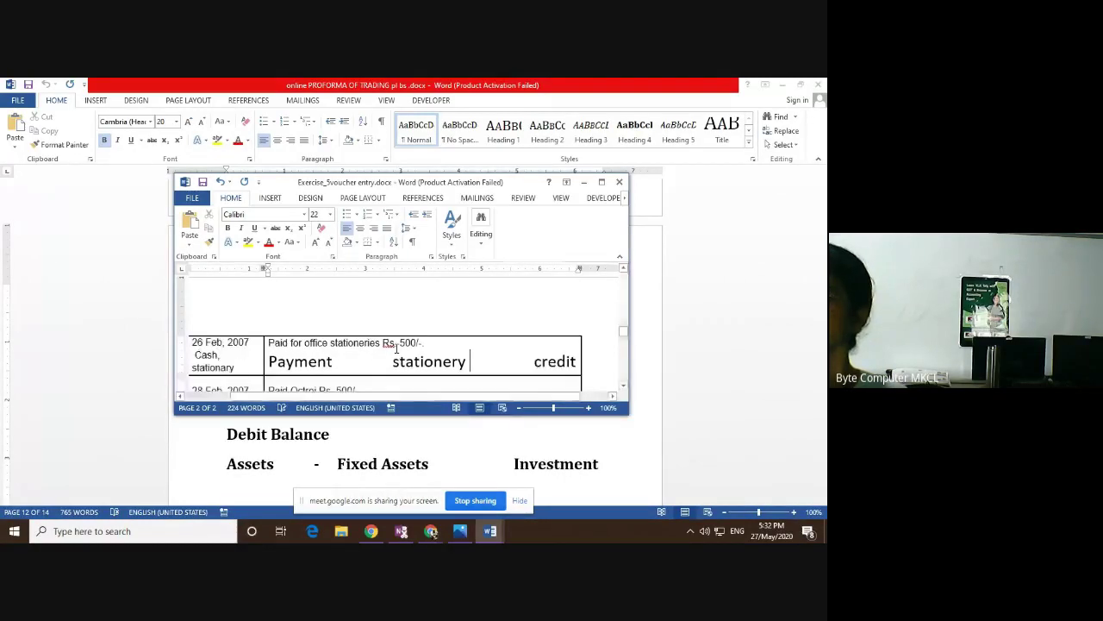
pyautogui.press('Delete')
pyautogui.press('Delete')
pyautogui.press('Delete')
pyautogui.press('Delete')
pyautogui.press('Delete')
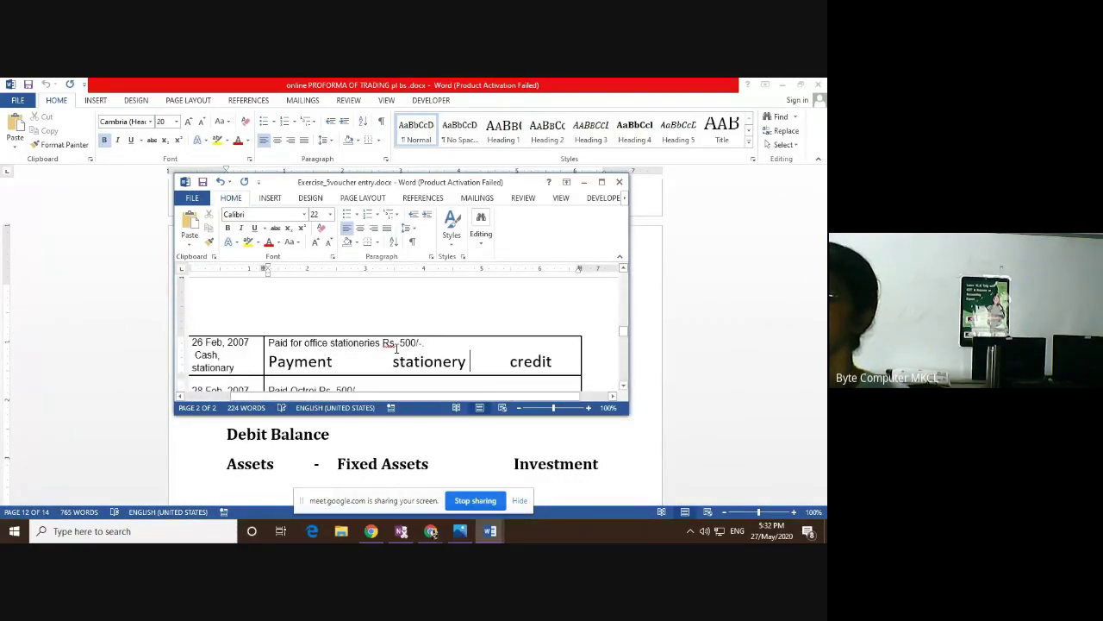
pyautogui.click(394, 362)
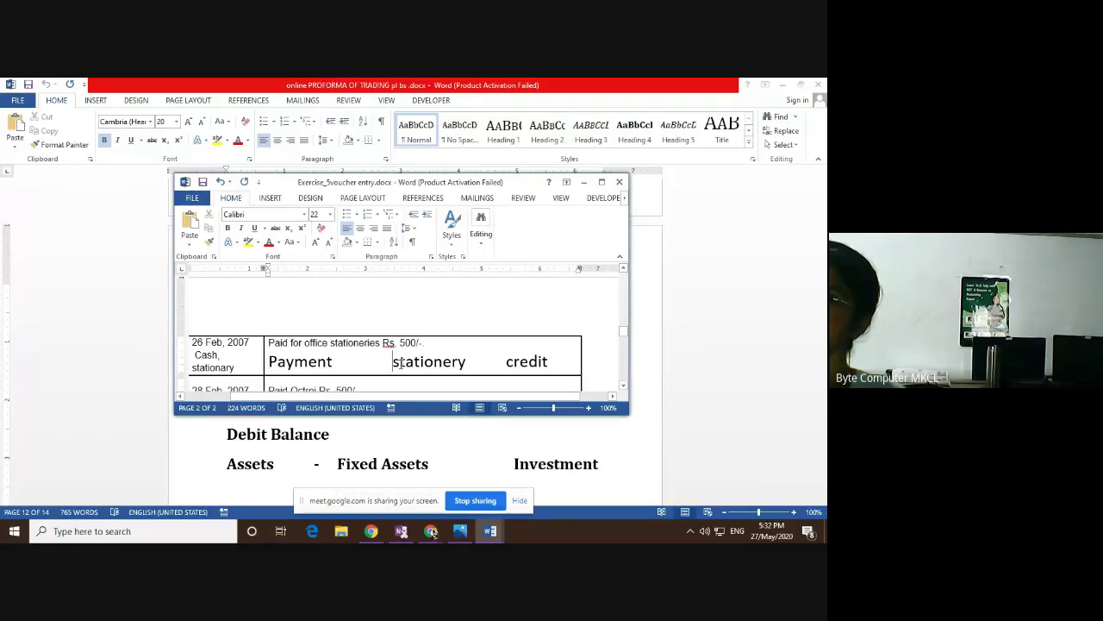
pyautogui.press('BackSpace')
pyautogui.press('BackSpace')
pyautogui.press('BackSpace')
pyautogui.press('BackSpace')
pyautogui.press('BackSpace')
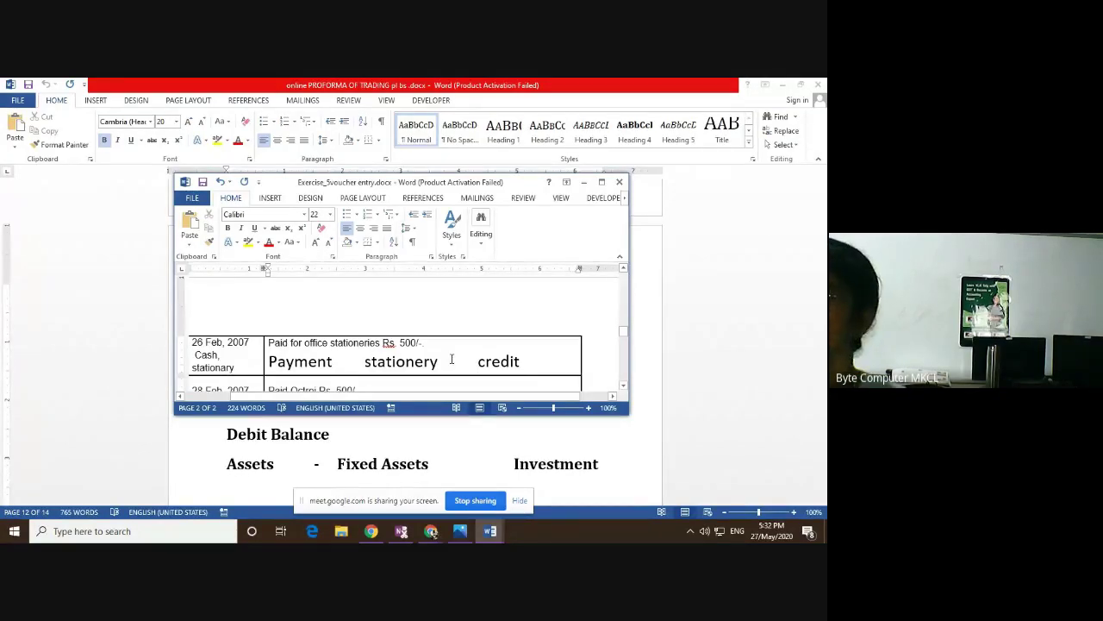
pyautogui.click(542, 360)
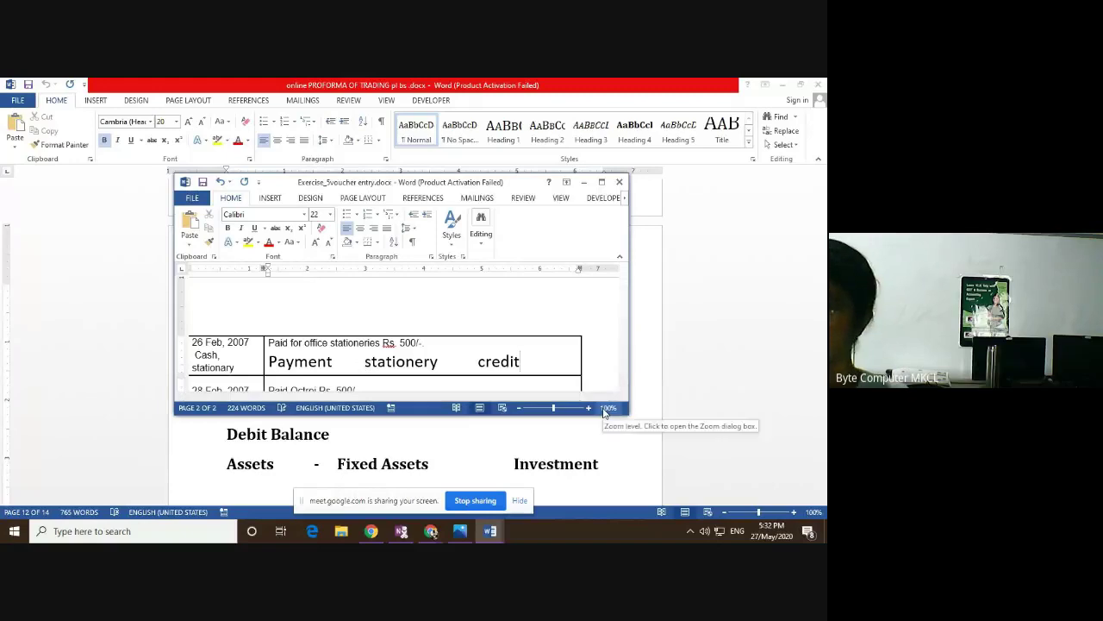
pyautogui.write('500')
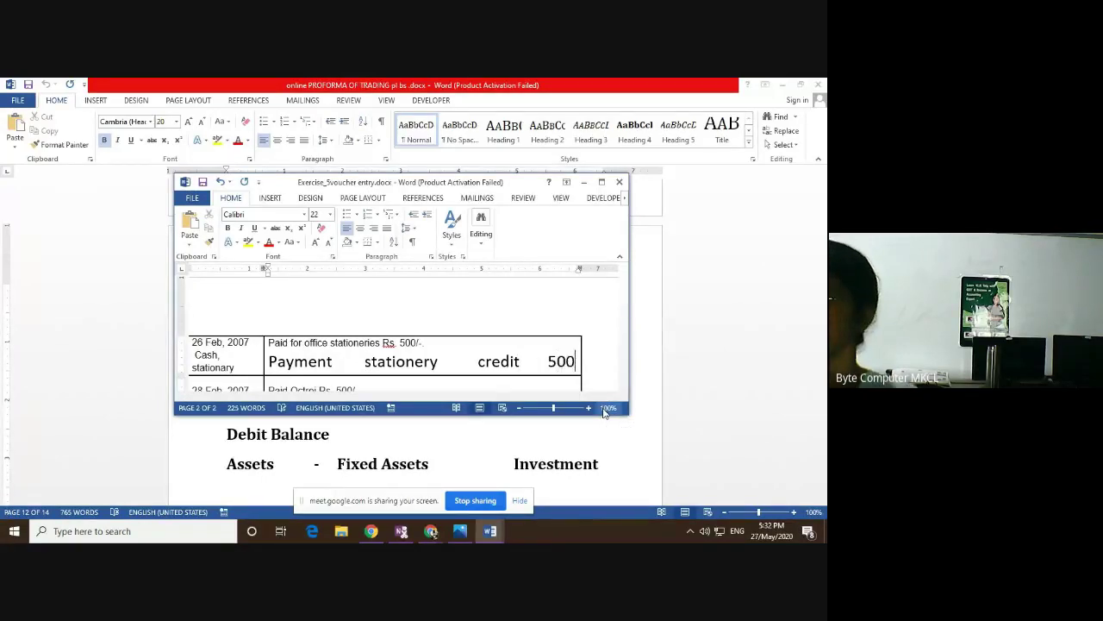
# Add a line to both cells of the 28 Feb row and enter "payment" as the voucher type.
pyautogui.press('Down')
pyautogui.press('Down')
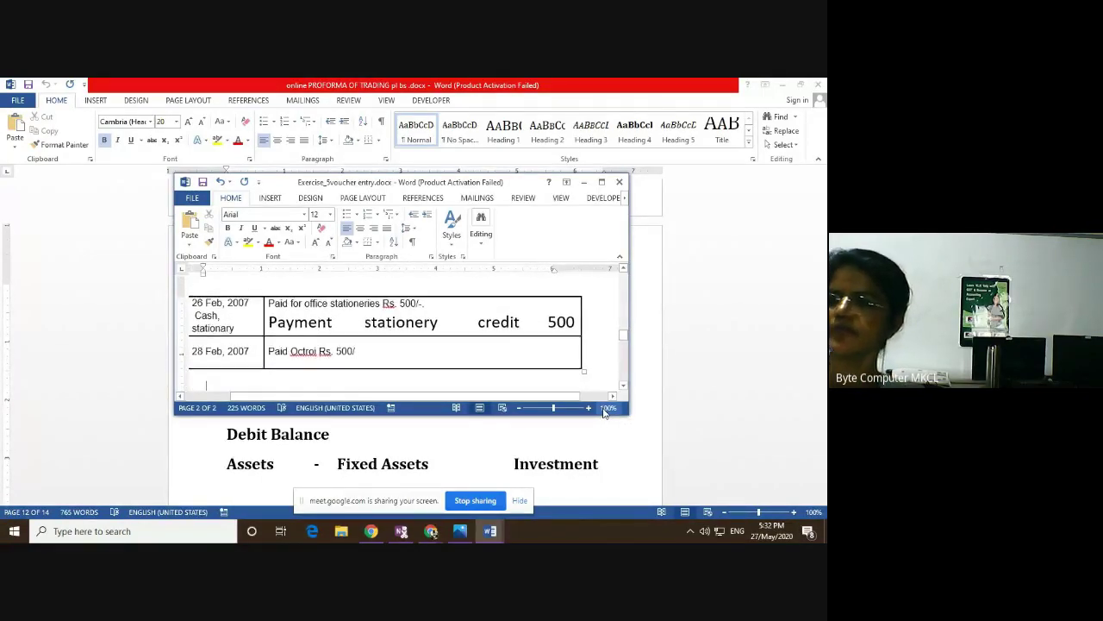
pyautogui.click(414, 357)
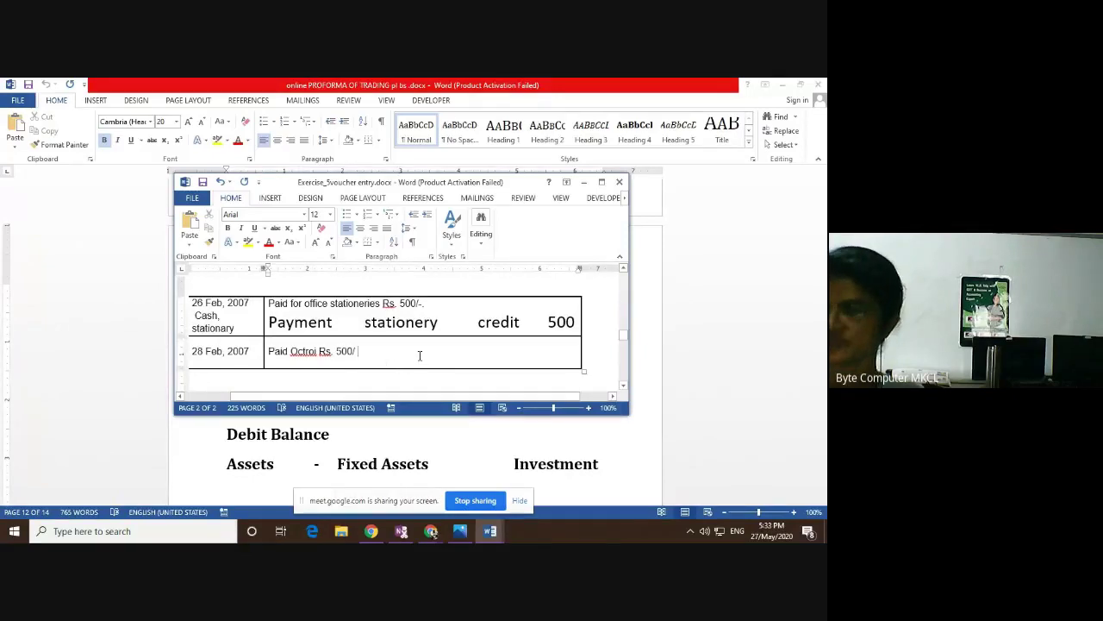
pyautogui.press('Return')
pyautogui.click(257, 353)
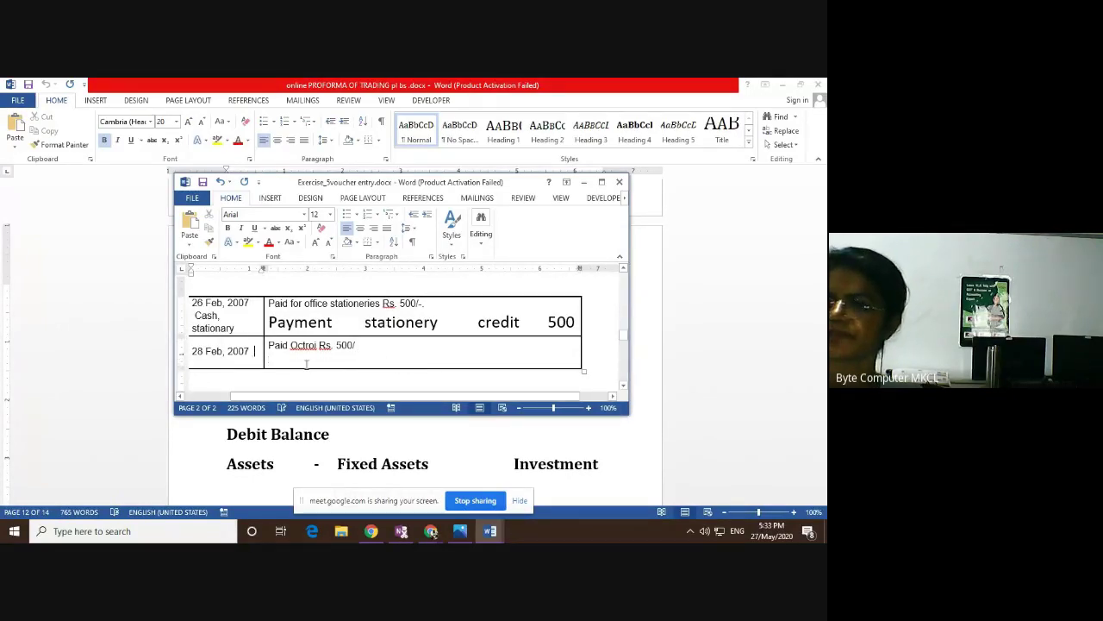
pyautogui.click(306, 364)
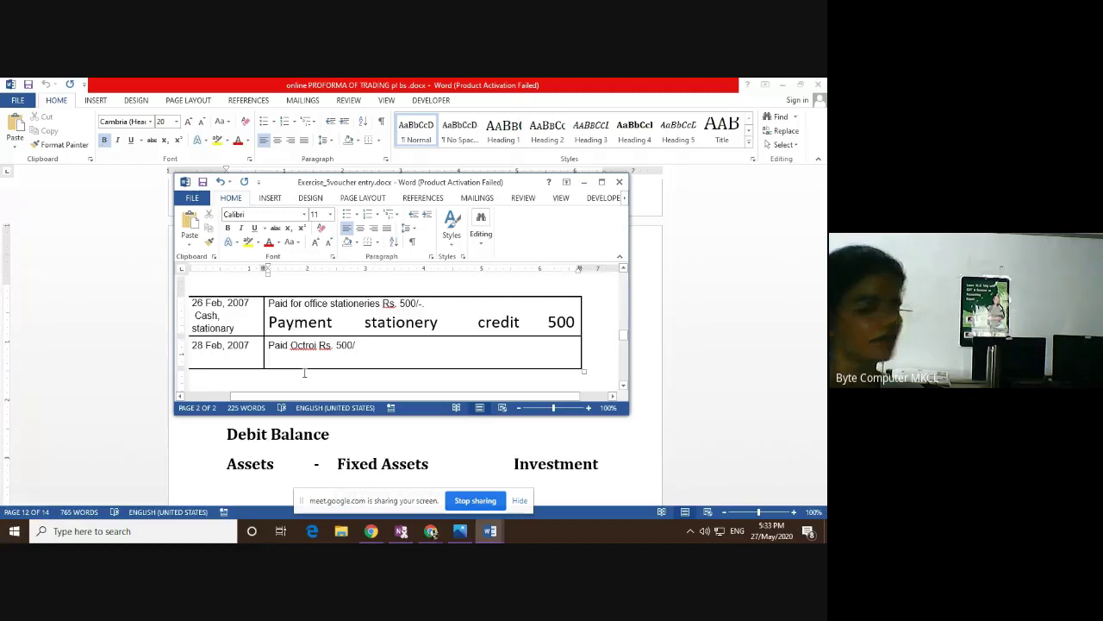
pyautogui.write('payme')
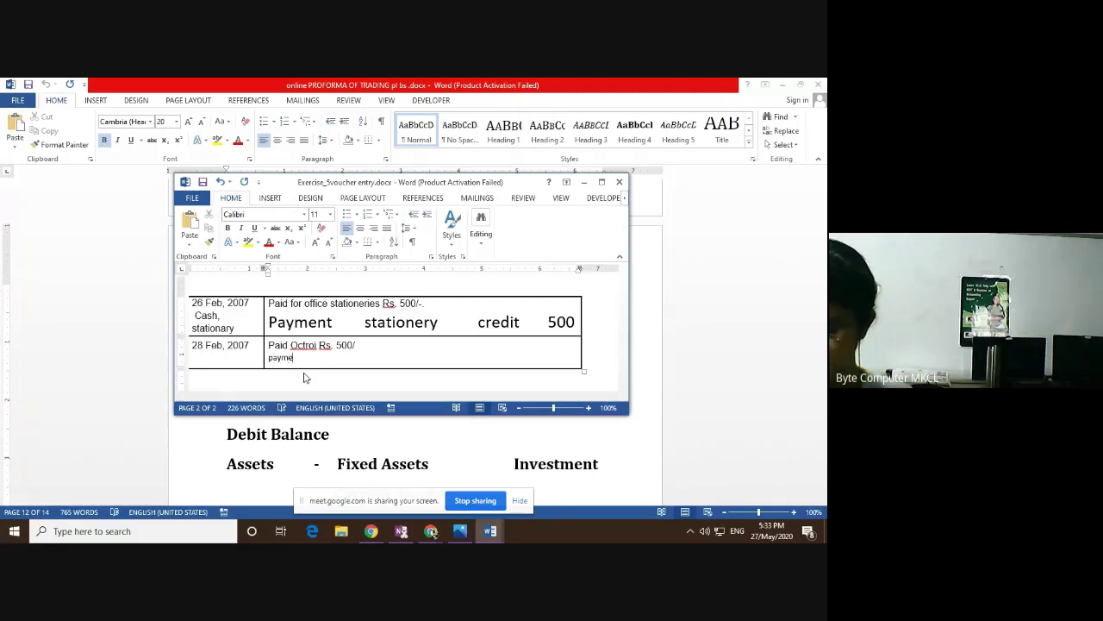
pyautogui.write('nt')
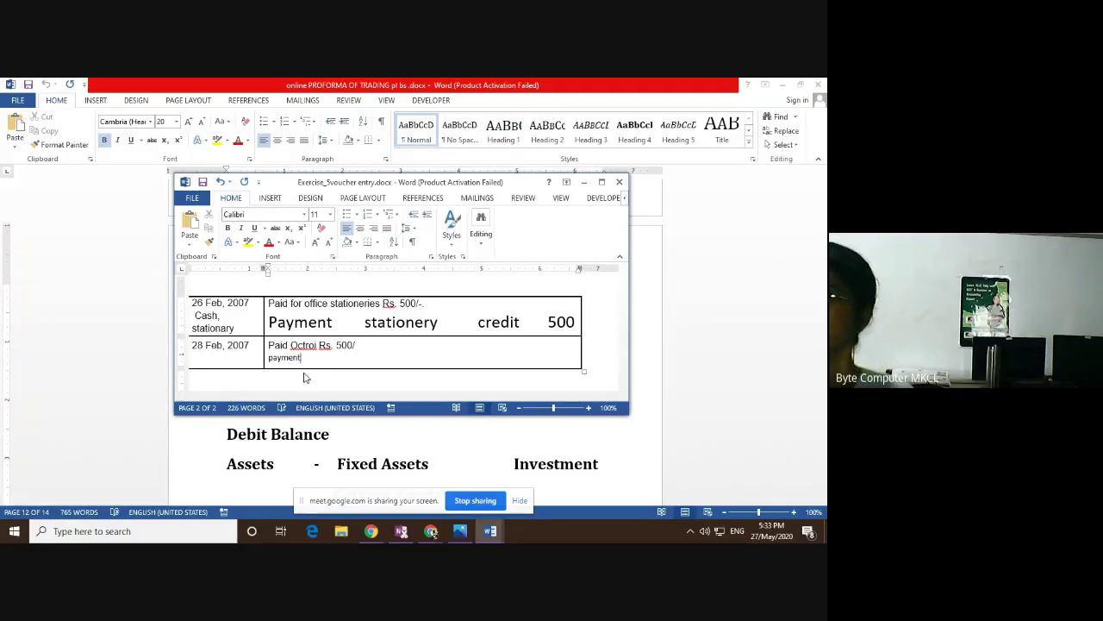
# Enter the ledgers "Cash, octroi" below the 28 Feb date.
pyautogui.click(196, 359)
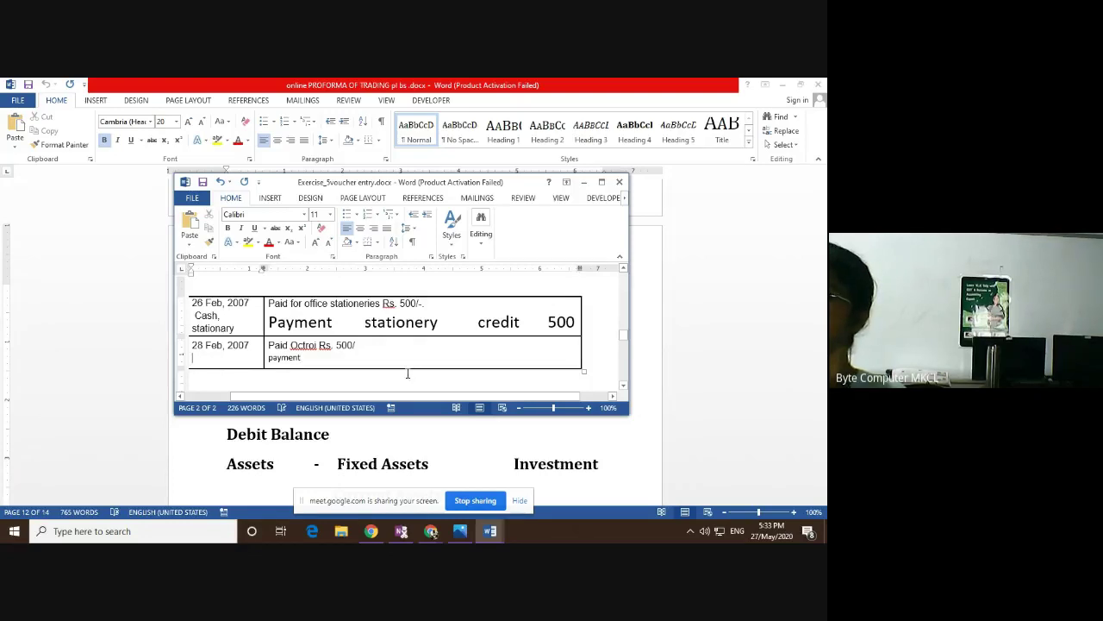
pyautogui.write('cash,')
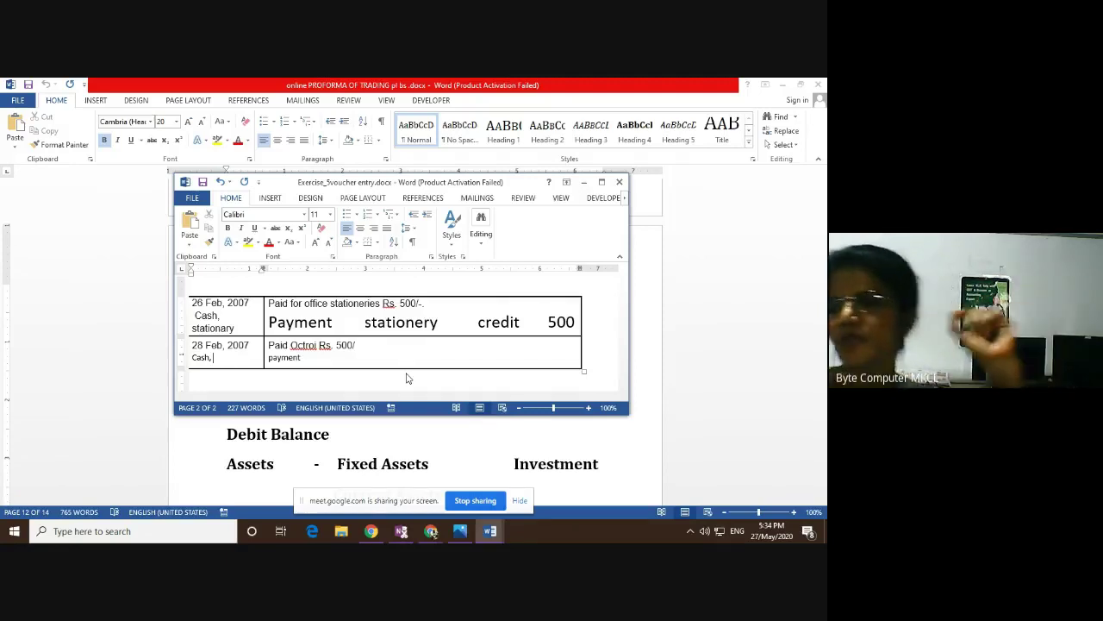
pyautogui.write('oct')
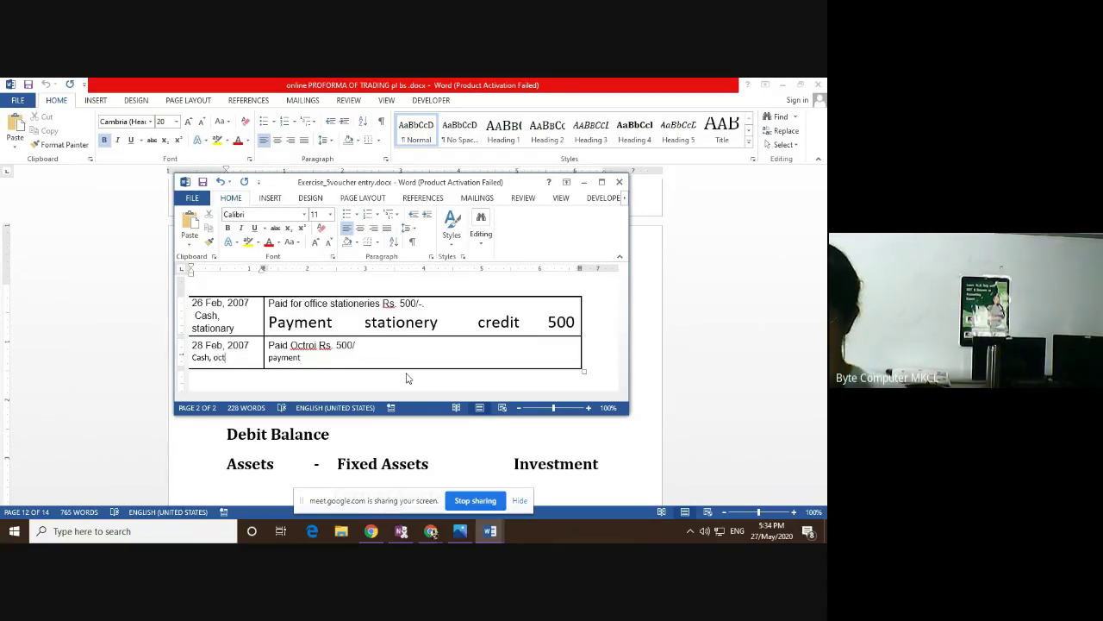
pyautogui.write('roi')
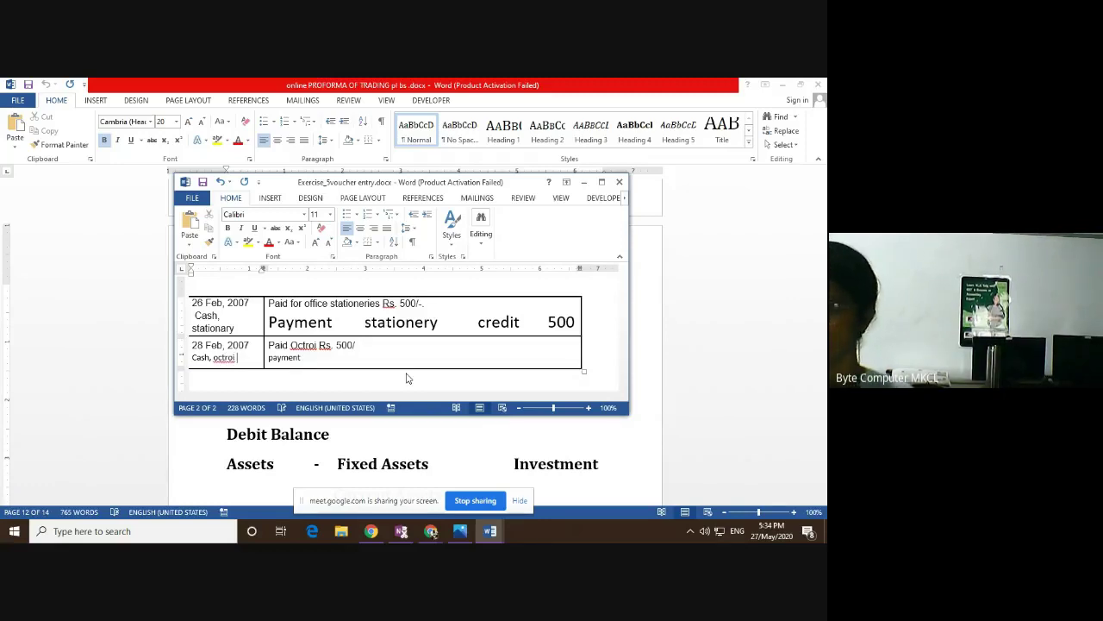
# Add "( direct exp )" after "octroi" in the 28 Feb ledgers and enter "octroi" as the debit ledger beside "Payment".
pyautogui.write(' (')
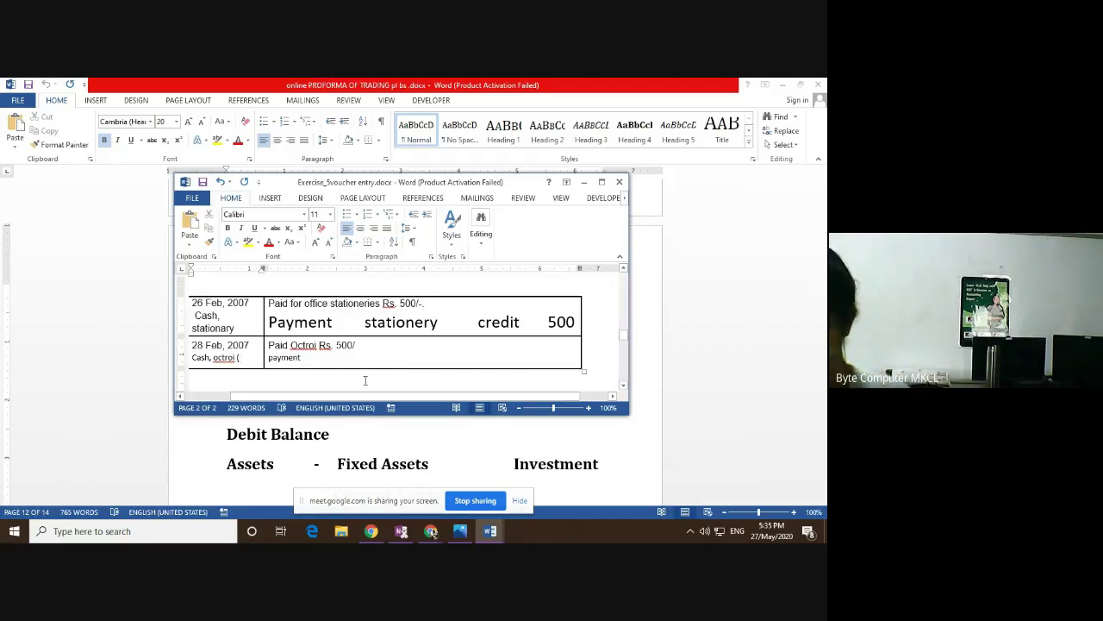
pyautogui.write('direct')
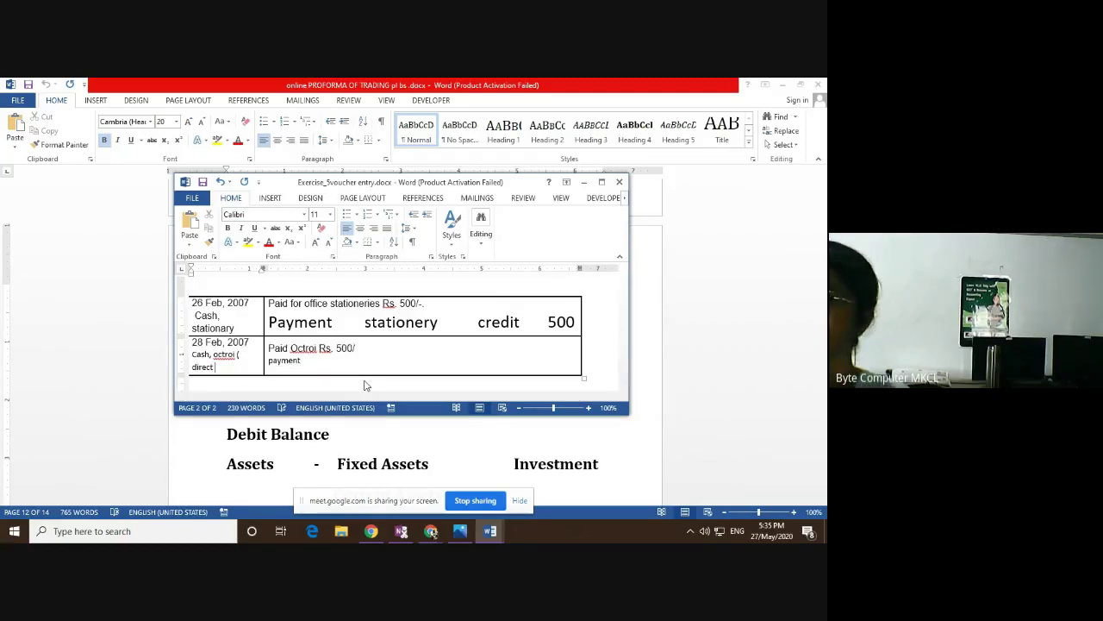
pyautogui.write(' exp')
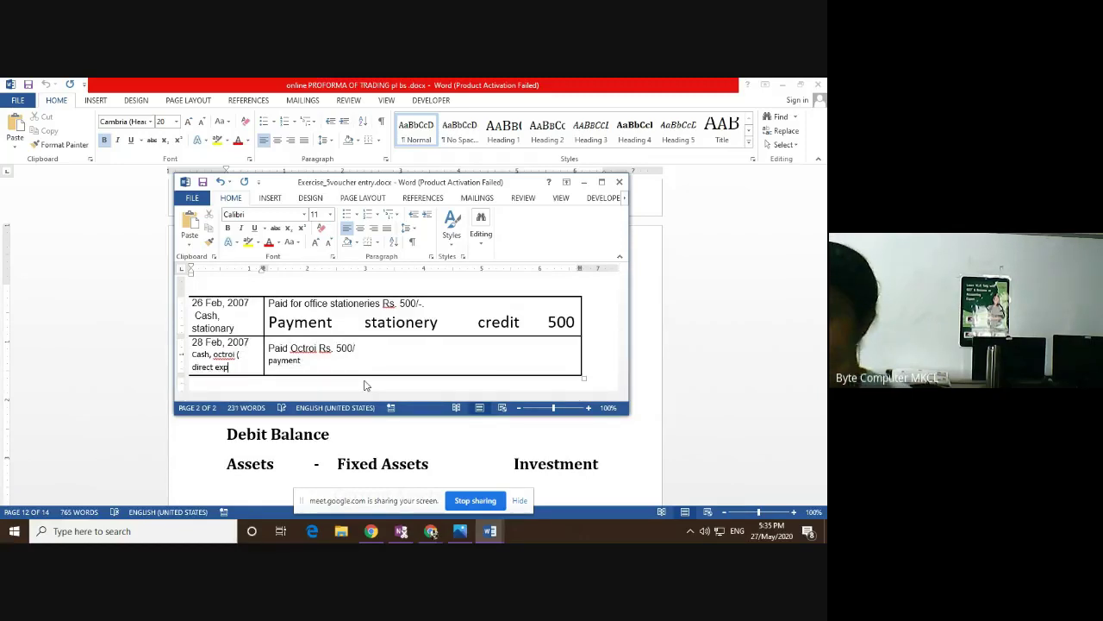
pyautogui.write(' )')
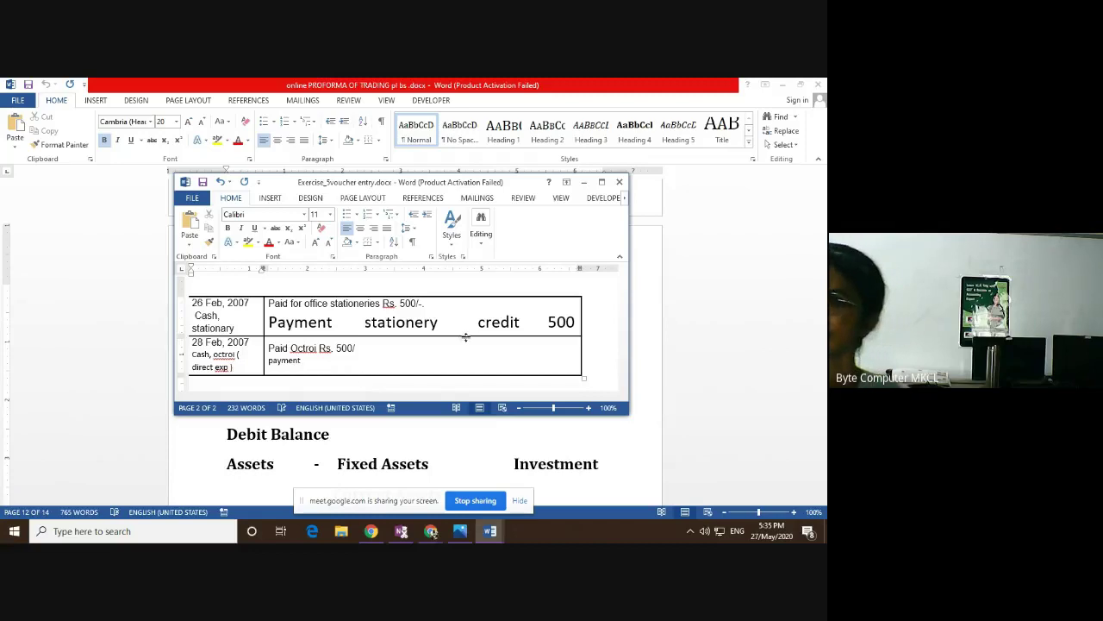
pyautogui.click(393, 357)
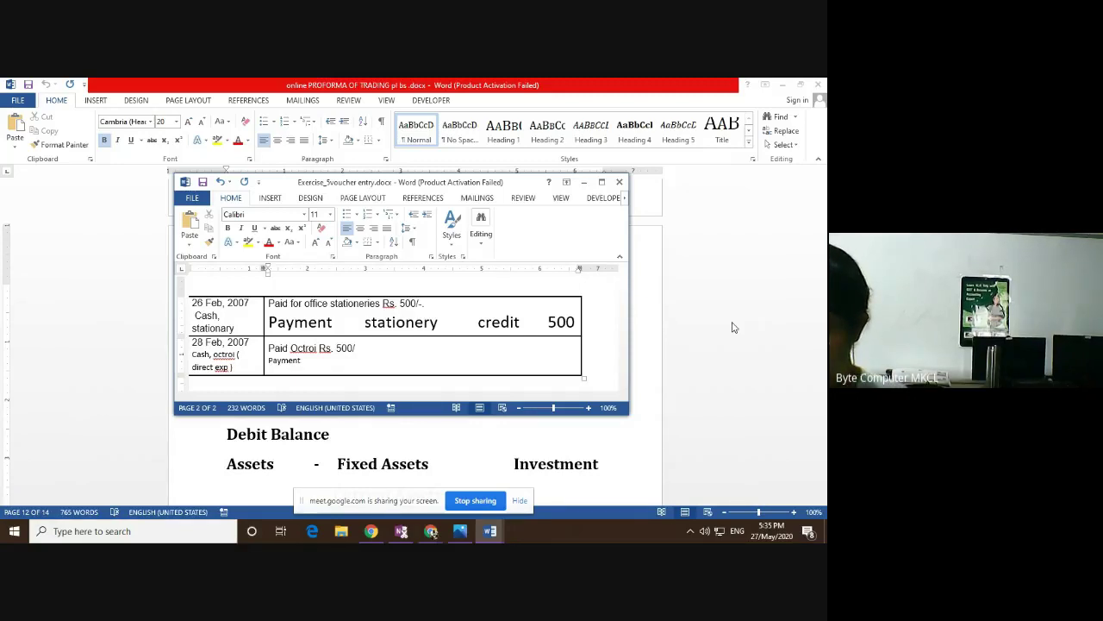
pyautogui.write('octroi')
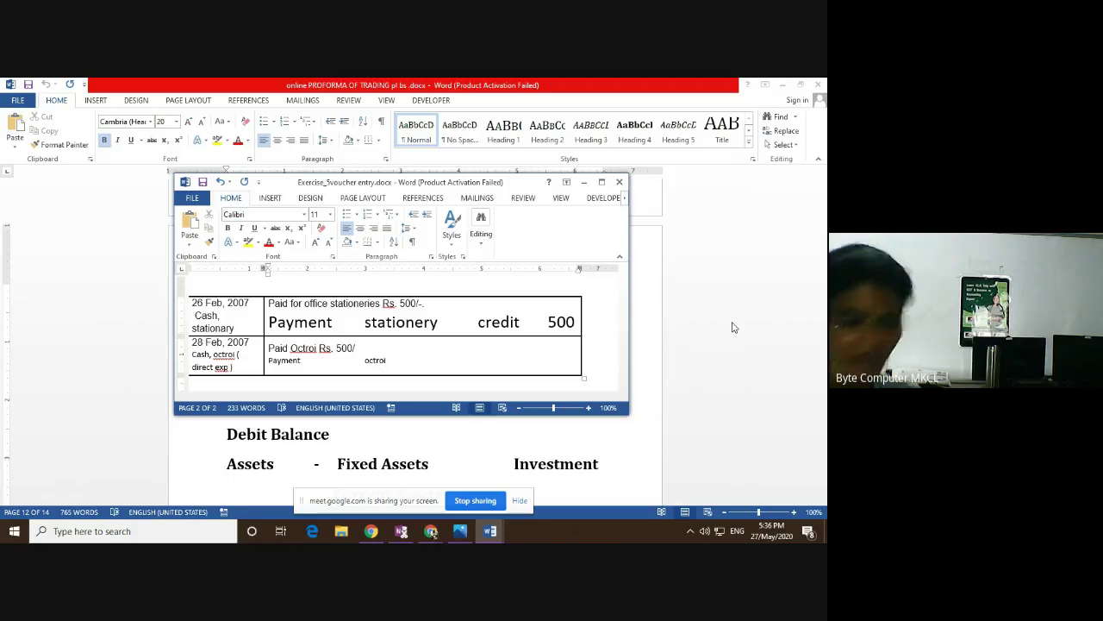
# Switch to the online PROFORMA OF TRADING document and examine the debit and credit rule for assets, expenses and losses.
pyautogui.click(484, 529)
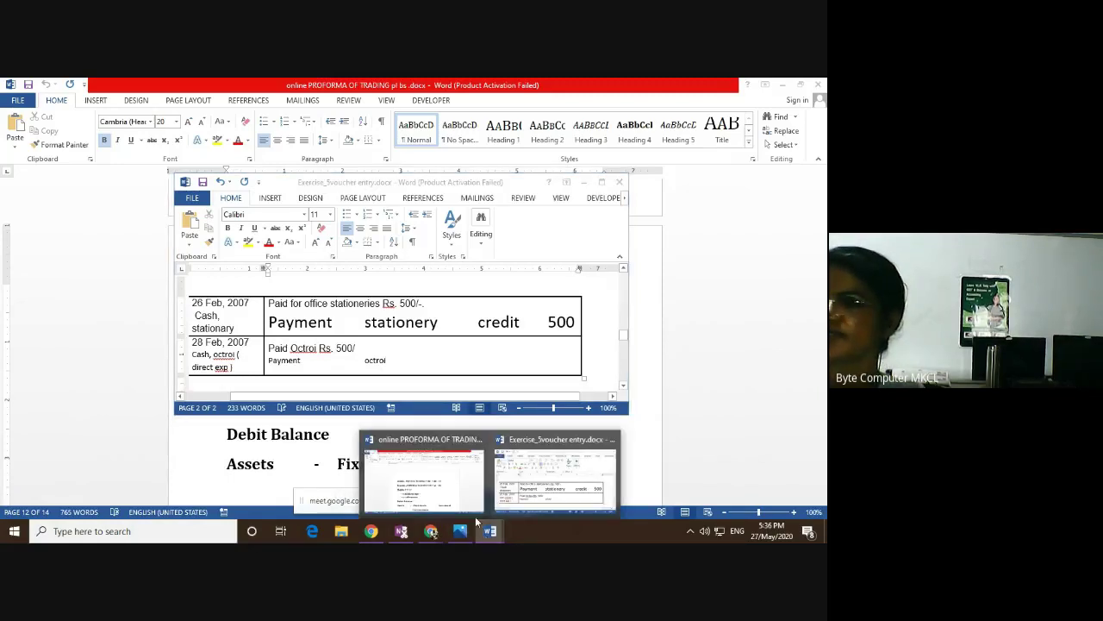
pyautogui.click(569, 470)
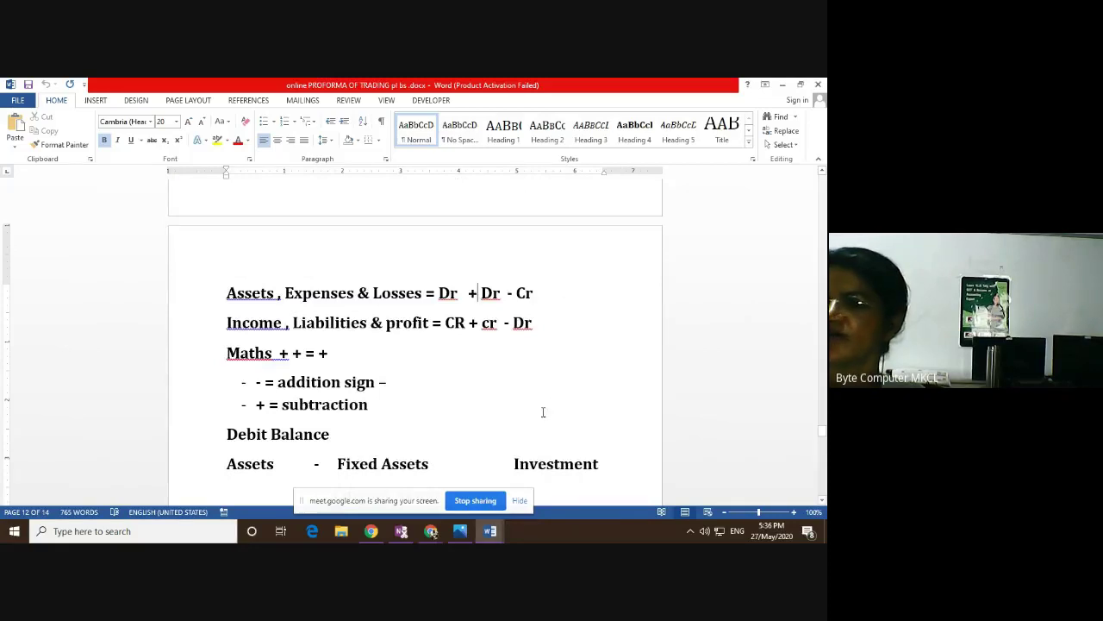
pyautogui.moveTo(313, 295); pyautogui.dragTo(353, 295)
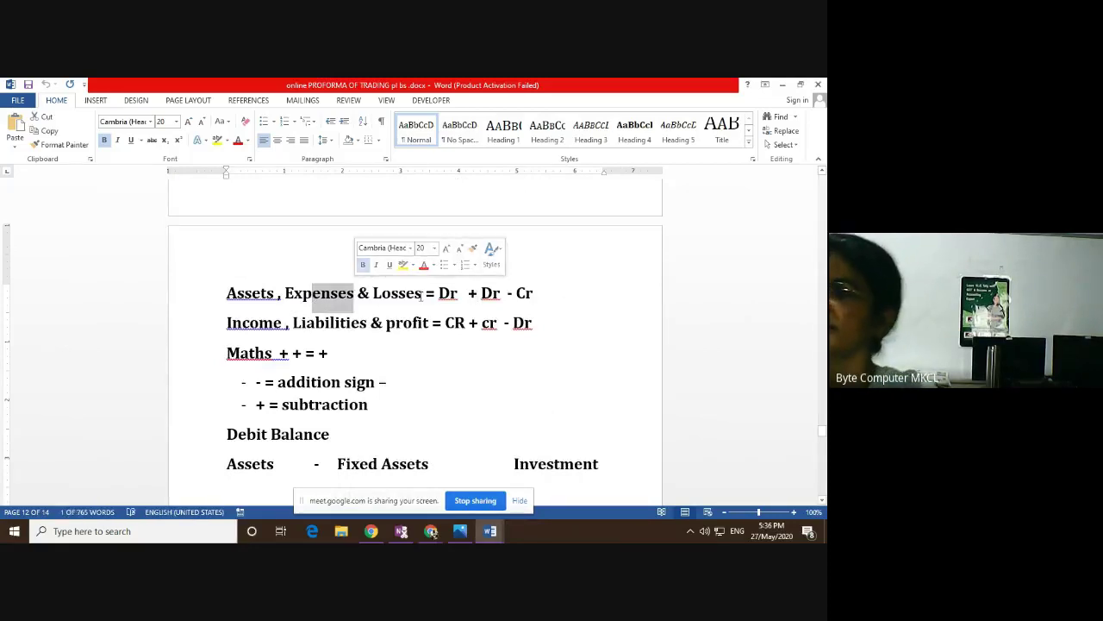
pyautogui.moveTo(439, 295); pyautogui.dragTo(458, 294)
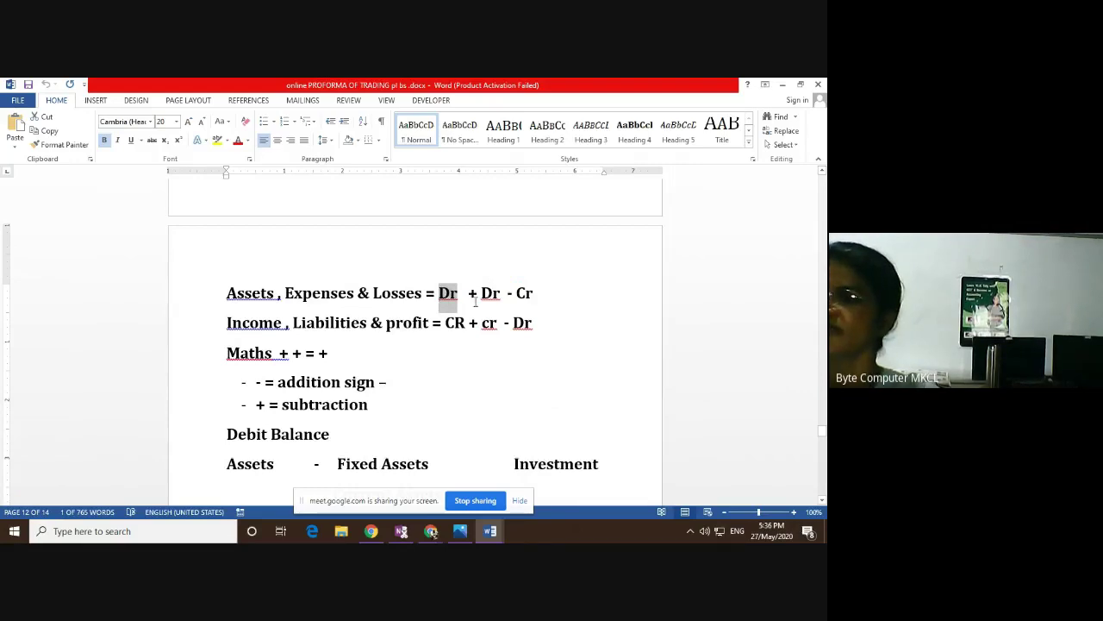
pyautogui.moveTo(468, 294); pyautogui.dragTo(500, 294)
pyautogui.click(509, 294)
pyautogui.click(473, 291)
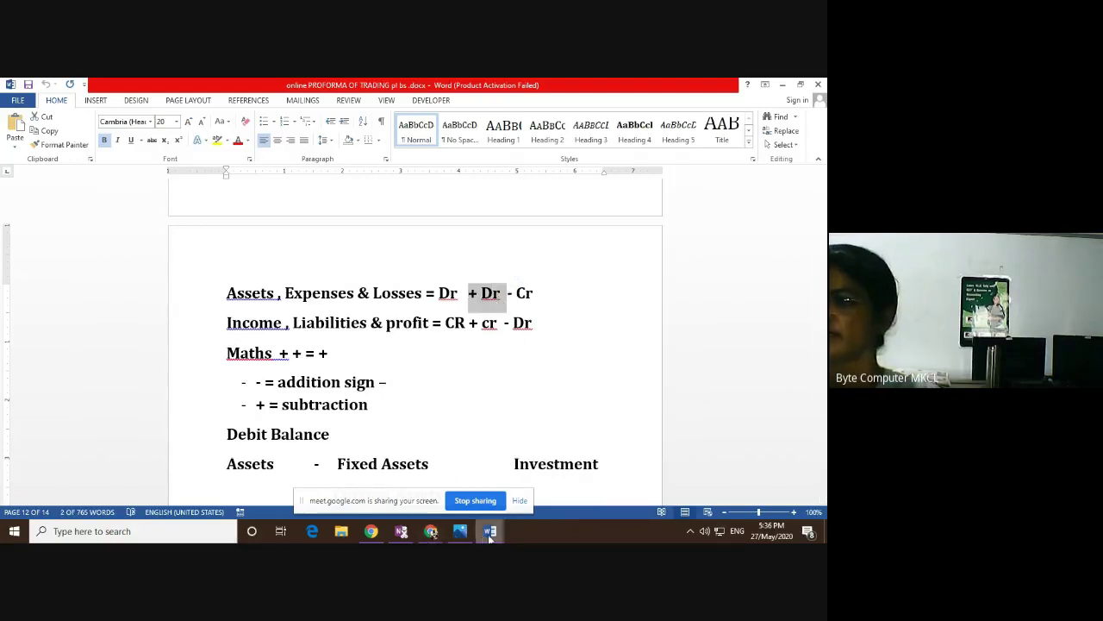
# Return to the voucher entry exercise and replace "credit" with "cash" as the credit ledger in the 26 Feb row.
pyautogui.moveTo(490, 534)
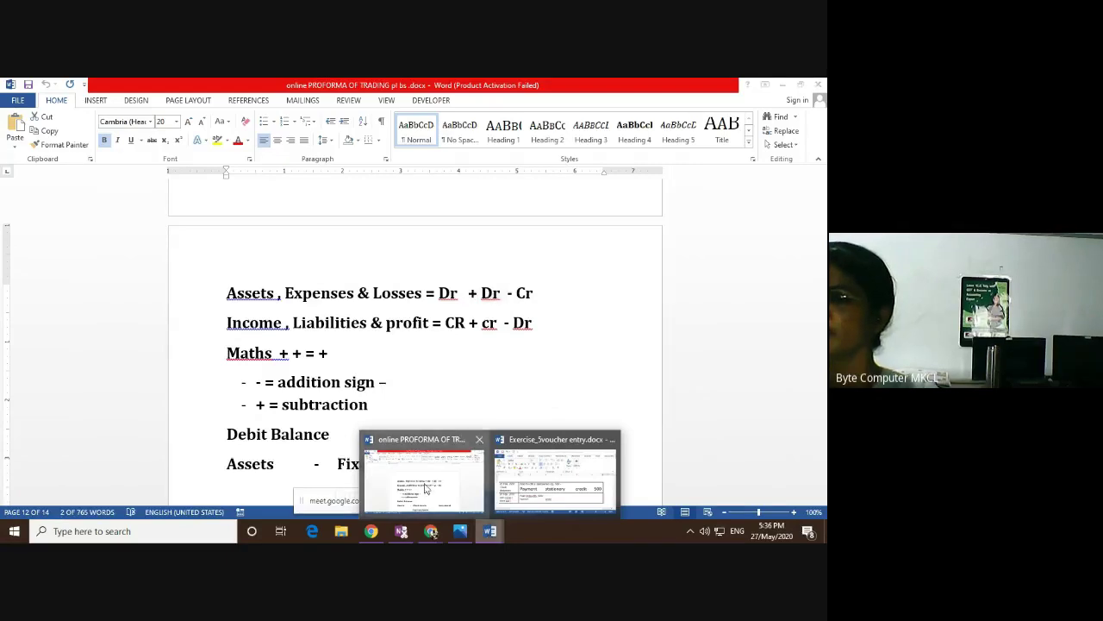
pyautogui.click(509, 489)
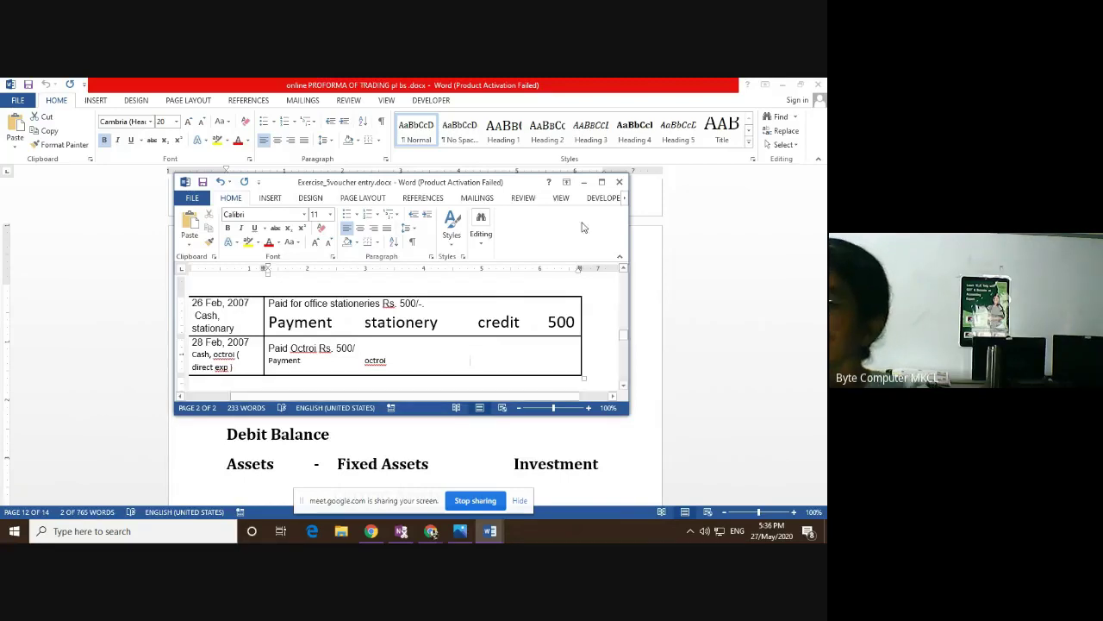
pyautogui.click(477, 322)
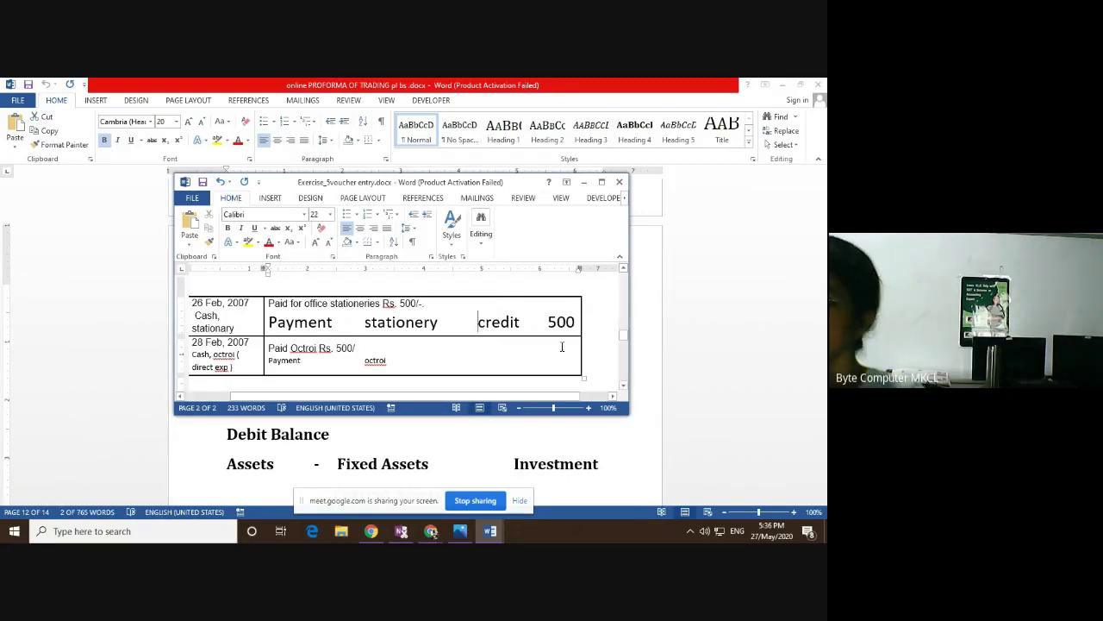
pyautogui.write('cash')
pyautogui.press('Delete')
pyautogui.press('Delete')
pyautogui.press('Delete')
pyautogui.press('Delete')
pyautogui.press('Delete')
pyautogui.press('Delete')
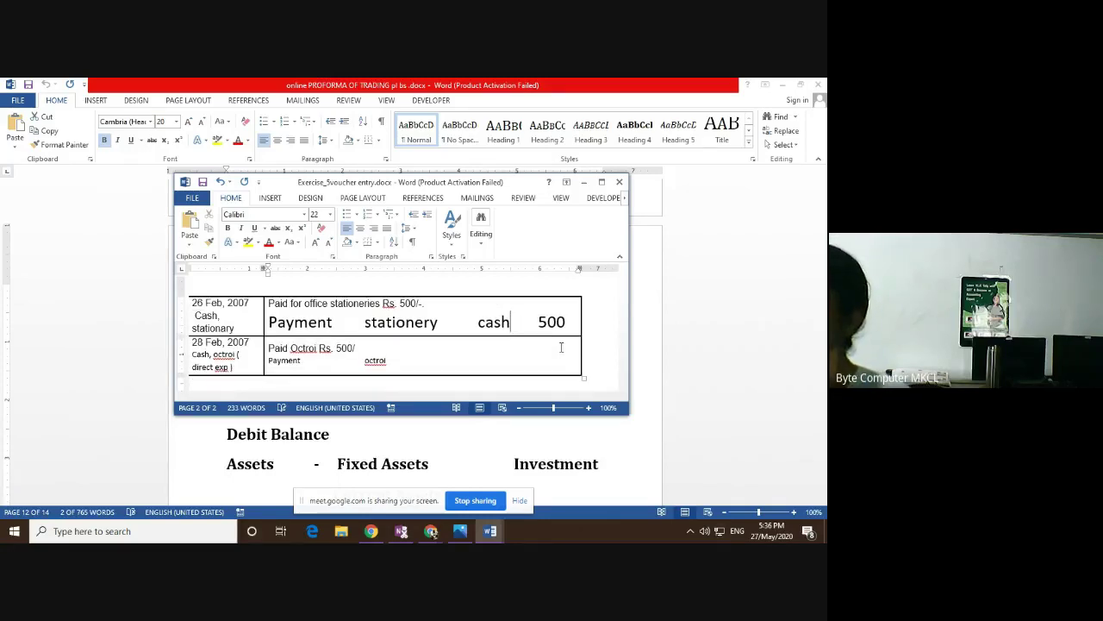
# Enter "cash" as the credit ledger after "octroi" in the 28 Feb row.
pyautogui.tripleClick(521, 362)
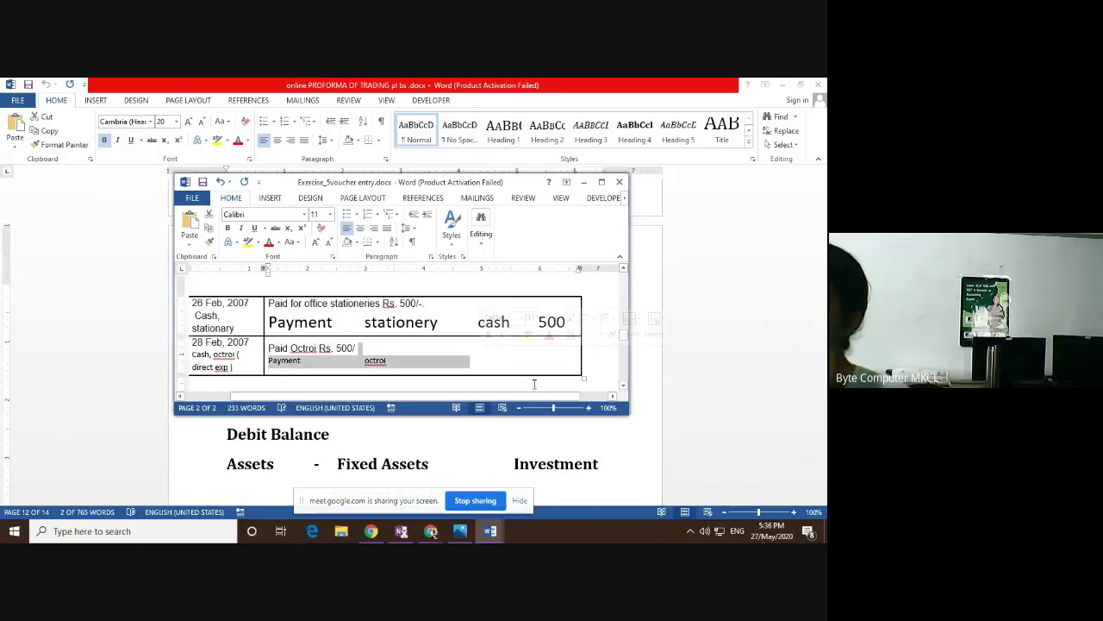
pyautogui.click(520, 372)
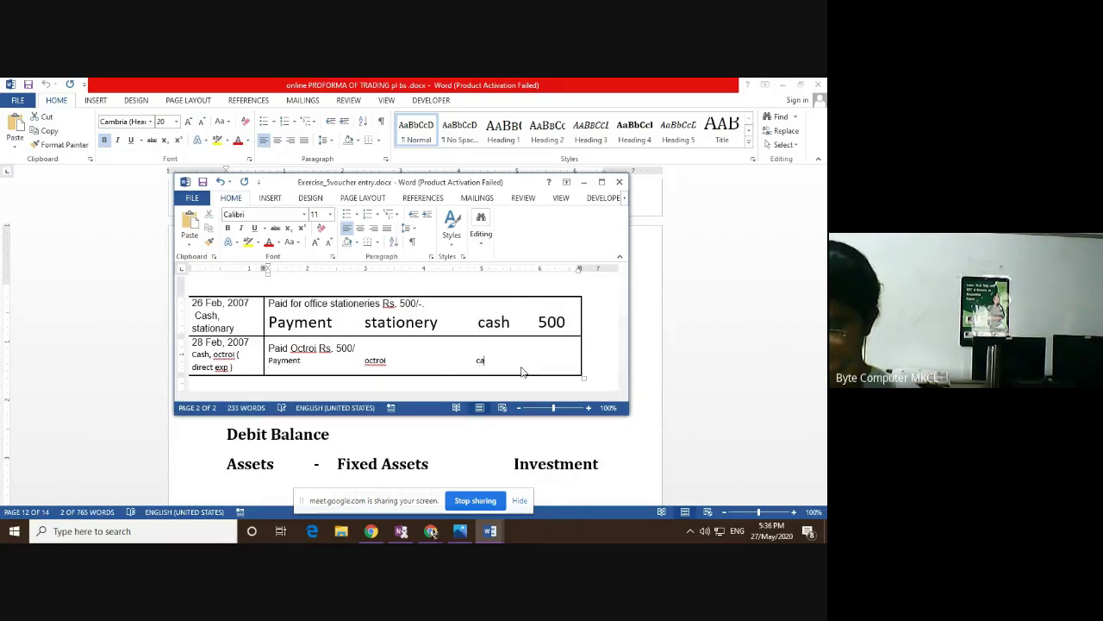
pyautogui.write('cash')
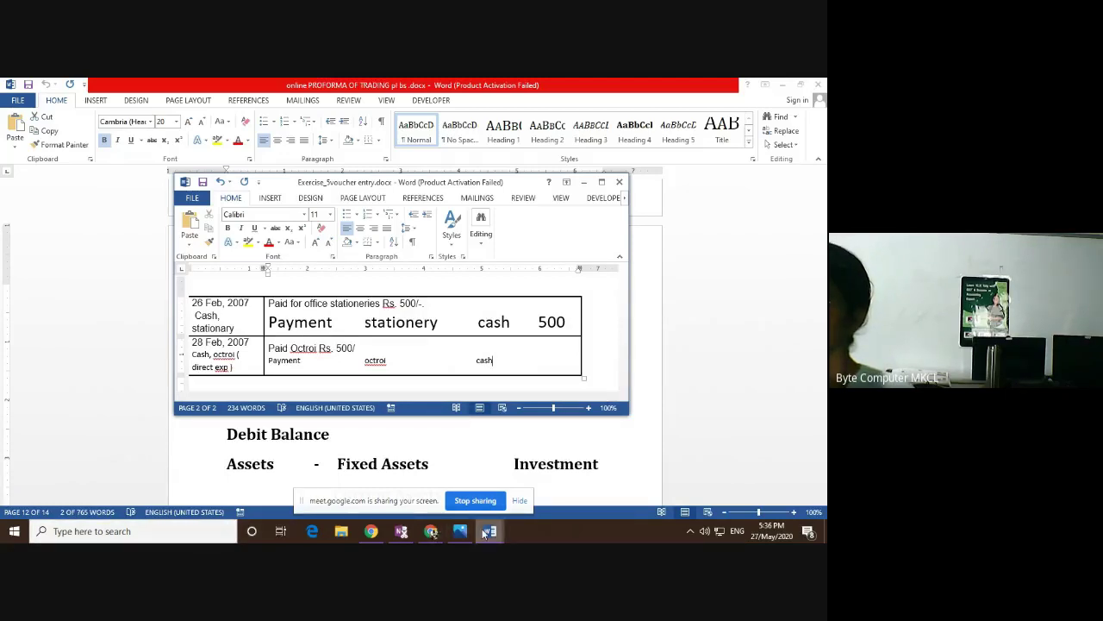
# Go back to the PROFORMA OF TRADING notes and review the income and liabilities rule and the maths sign lines.
pyautogui.click(439, 502)
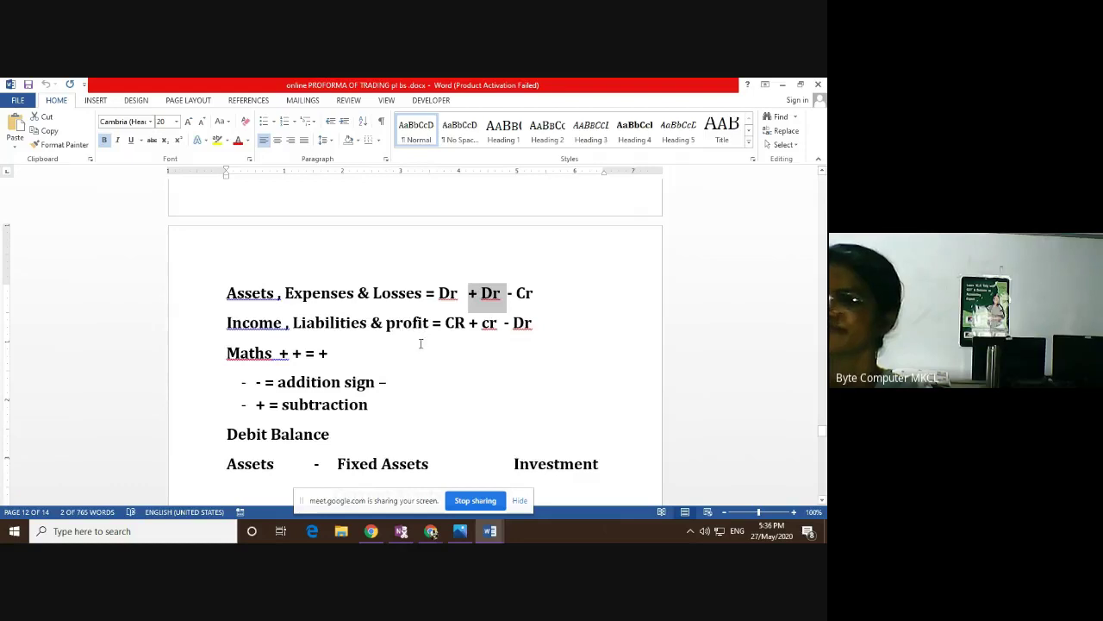
pyautogui.moveTo(419, 323); pyautogui.dragTo(443, 377)
pyautogui.click(438, 388)
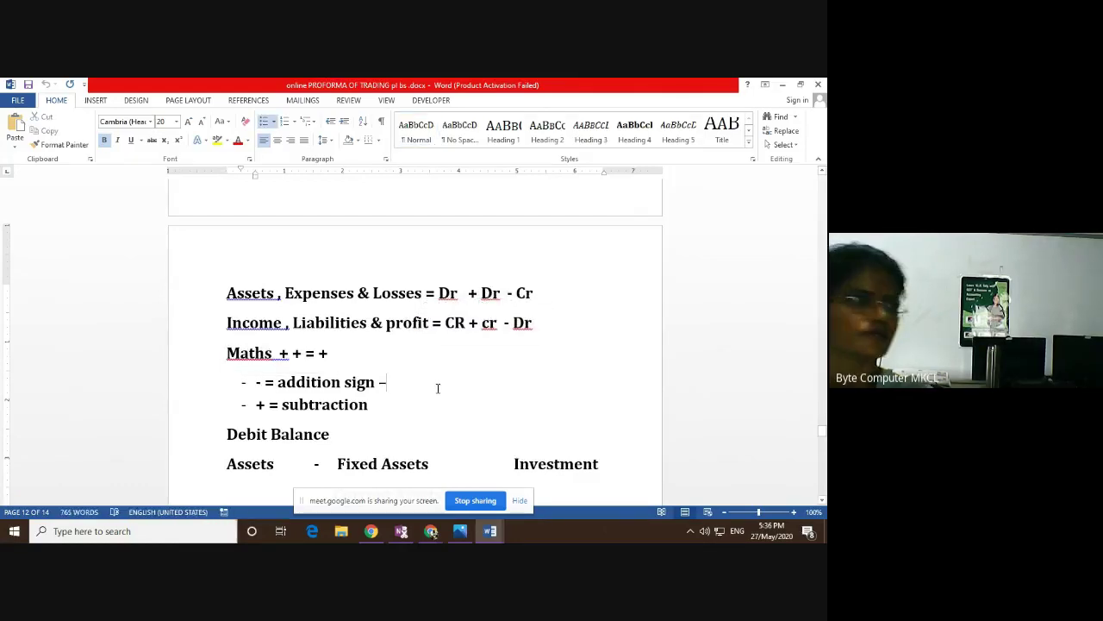